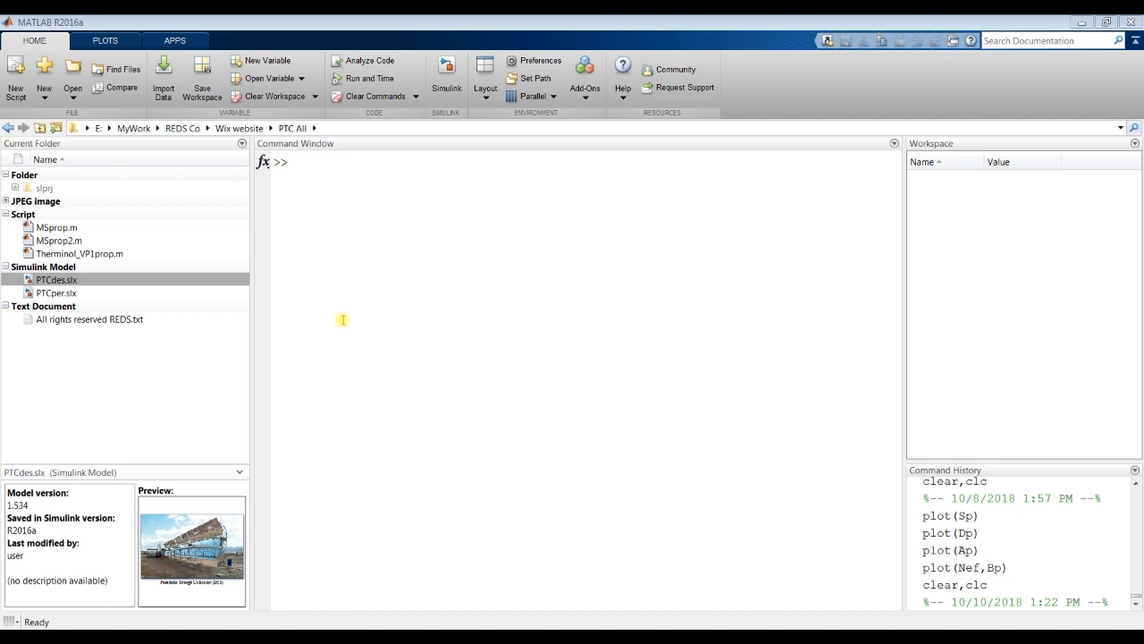
Step: Open the Simulink model PTCdes.slx from the current folder
click(54, 283)
click(64, 295)
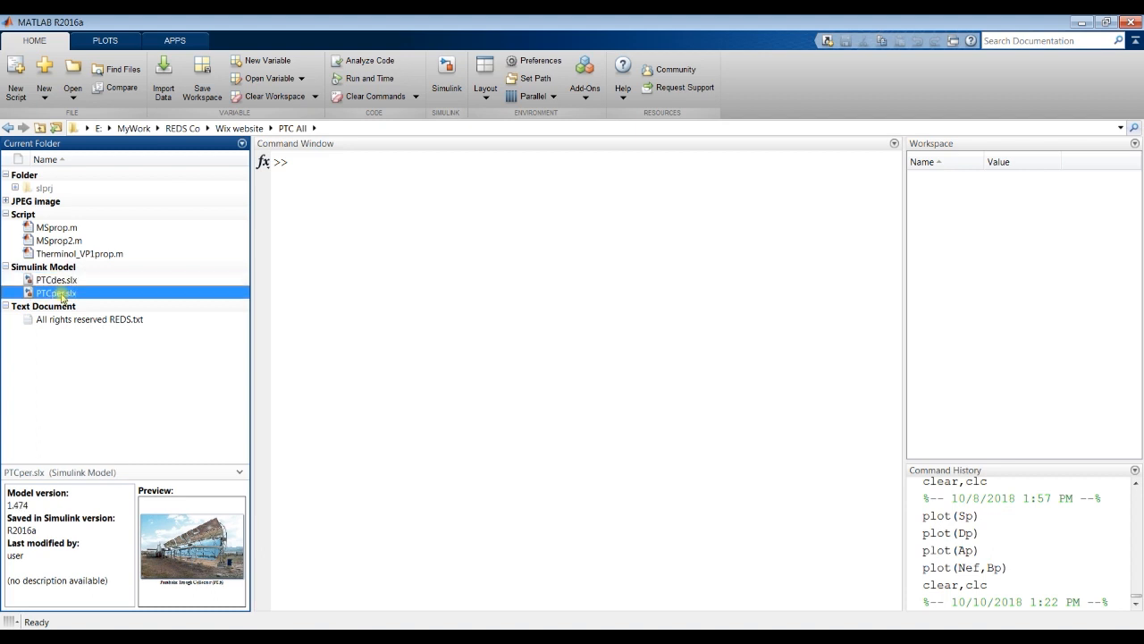
click(61, 283)
click(57, 294)
click(57, 282)
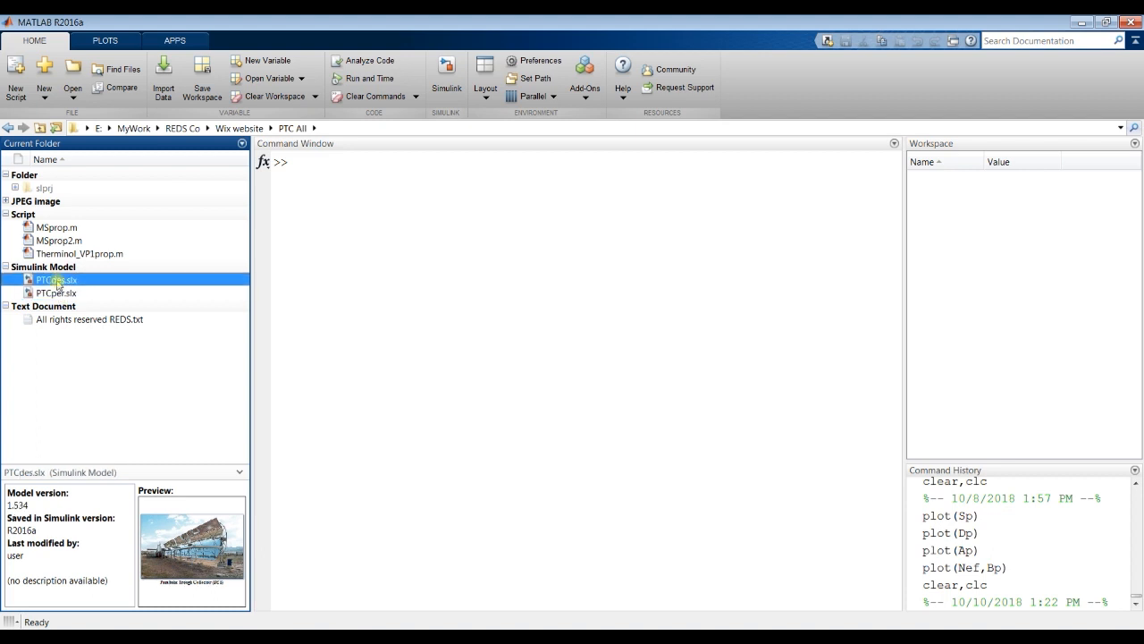
click(57, 282)
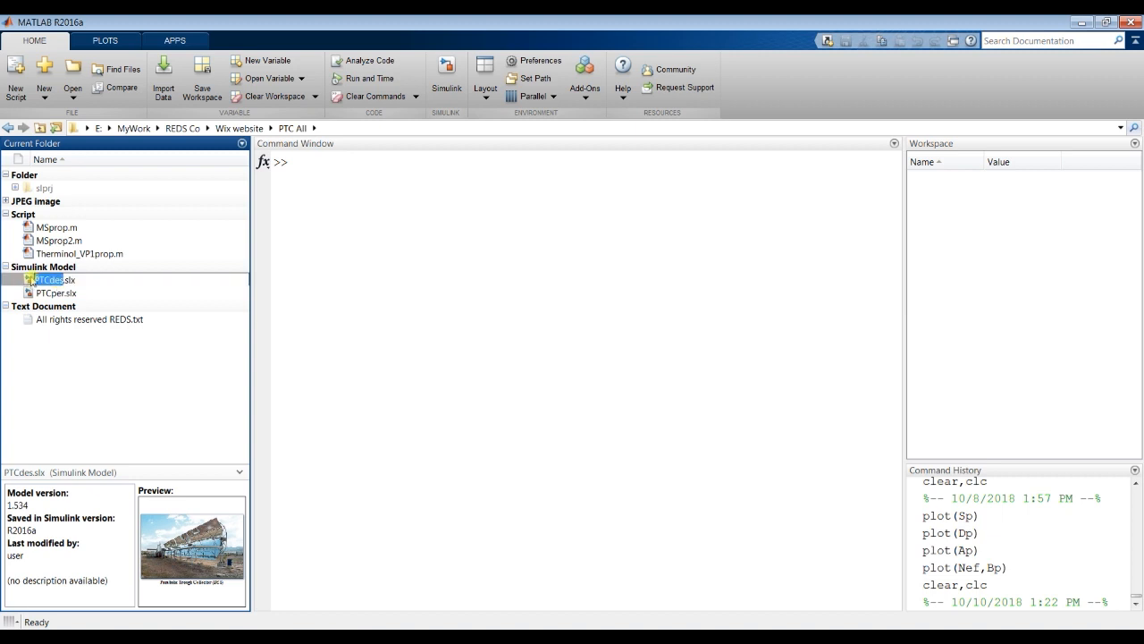
double_click(29, 281)
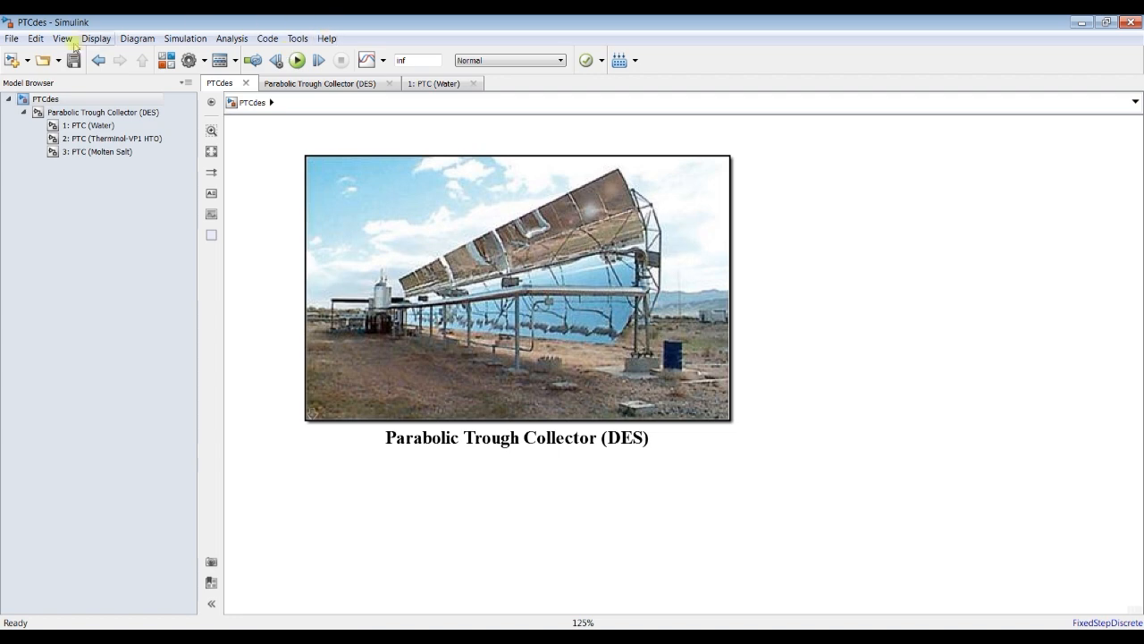
Step: Save a copy of the model under the file name PTCdestrial in the same folder
click(12, 40)
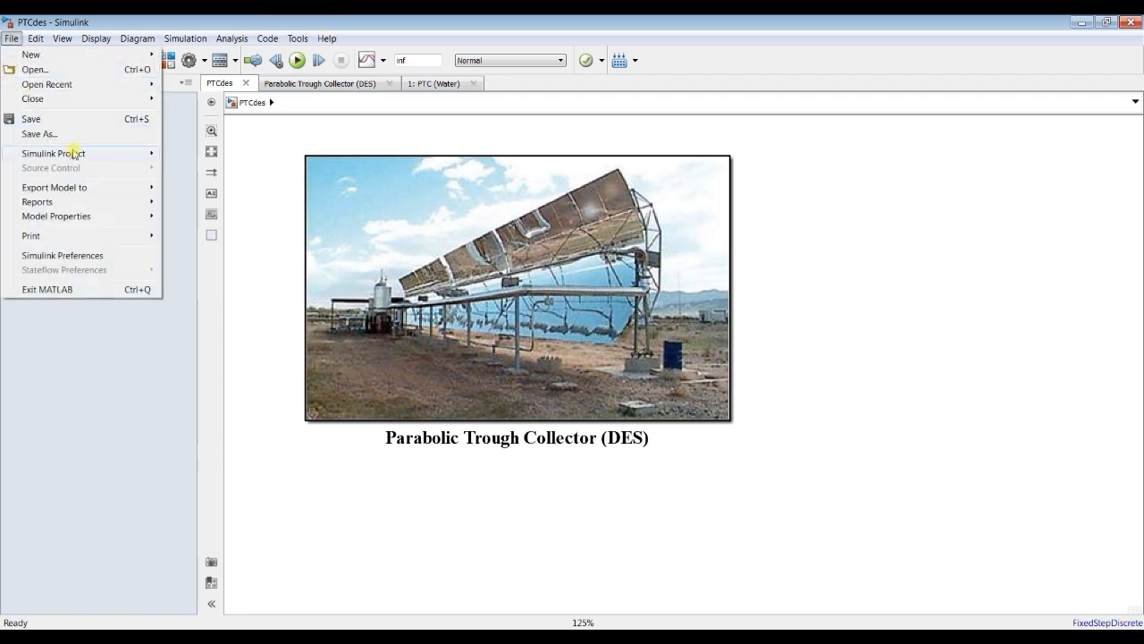
click(39, 133)
click(178, 307)
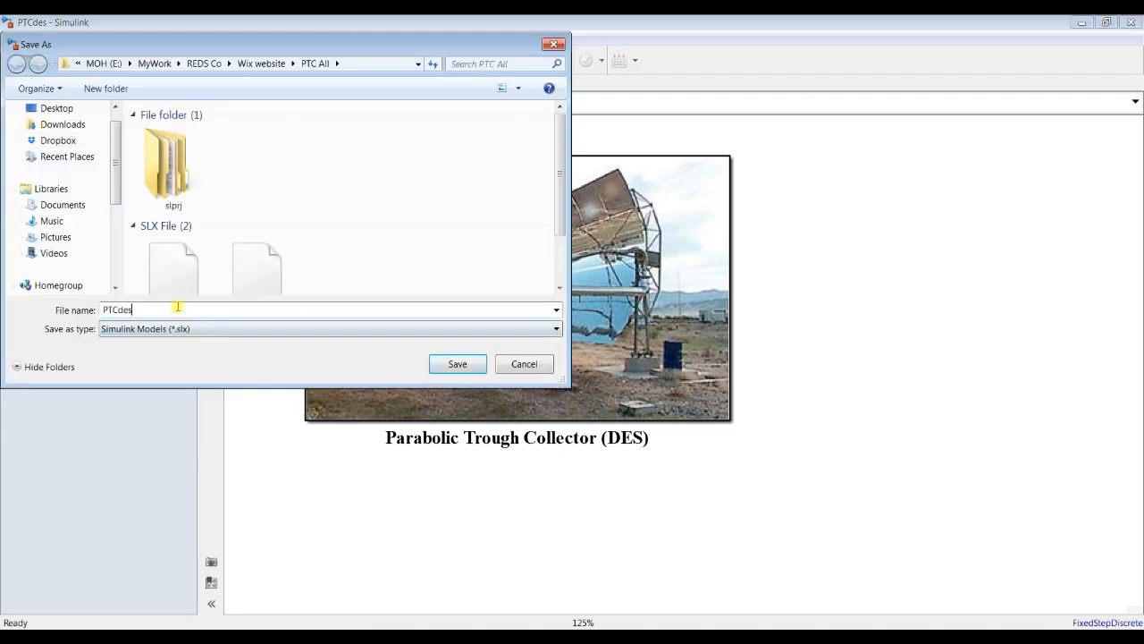
text(trial)
click(456, 365)
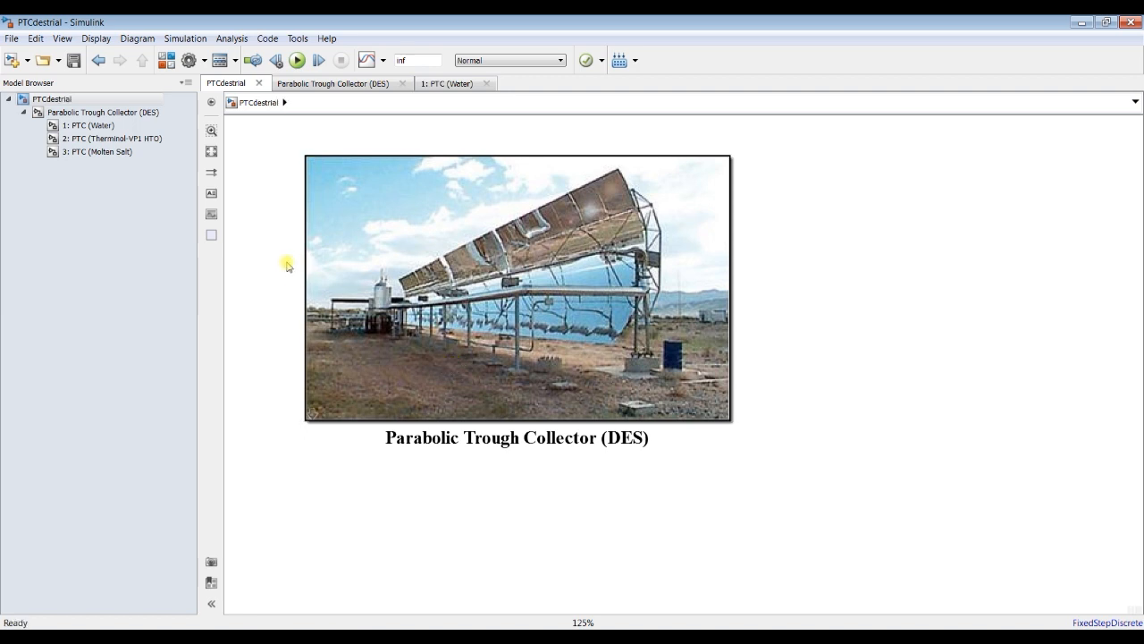
Step: Open the block parameters of the Parabolic Trough Collector (DES) block, enlarge the dialog and move it aside so the block picture stays partly visible
click(340, 188)
click(367, 207)
double_click(365, 207)
drag(287, 156, 361, 108)
drag(457, 159, 522, 160)
drag(368, 107, 856, 90)
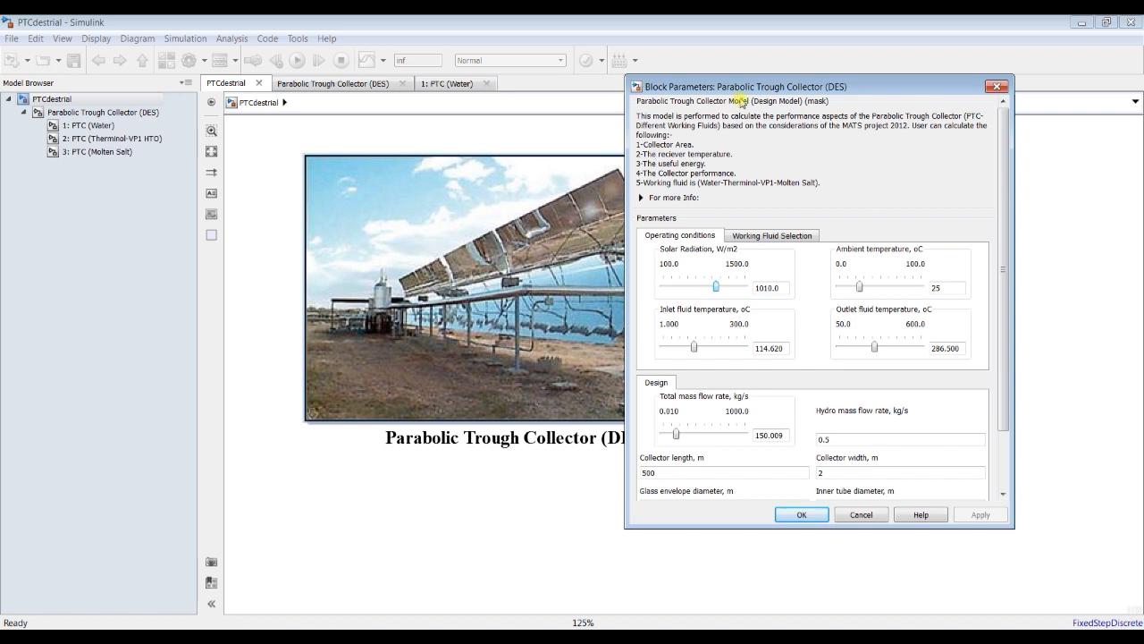
Step: Select Molten Salt (150<T<600oC) as the collector's operated working fluid
click(791, 235)
click(731, 266)
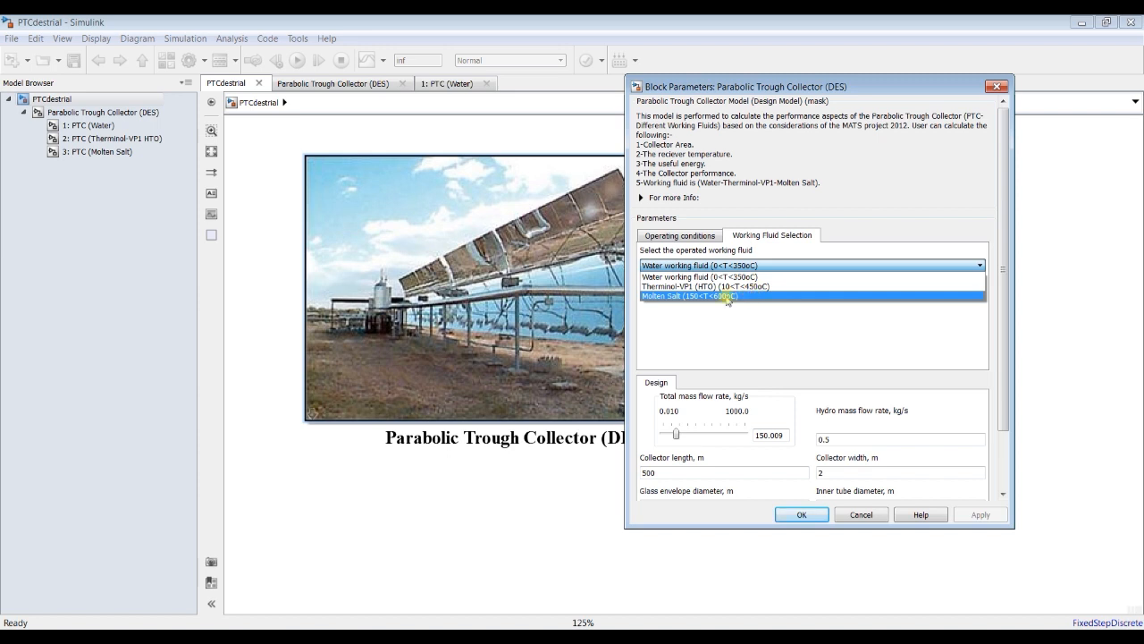
click(727, 295)
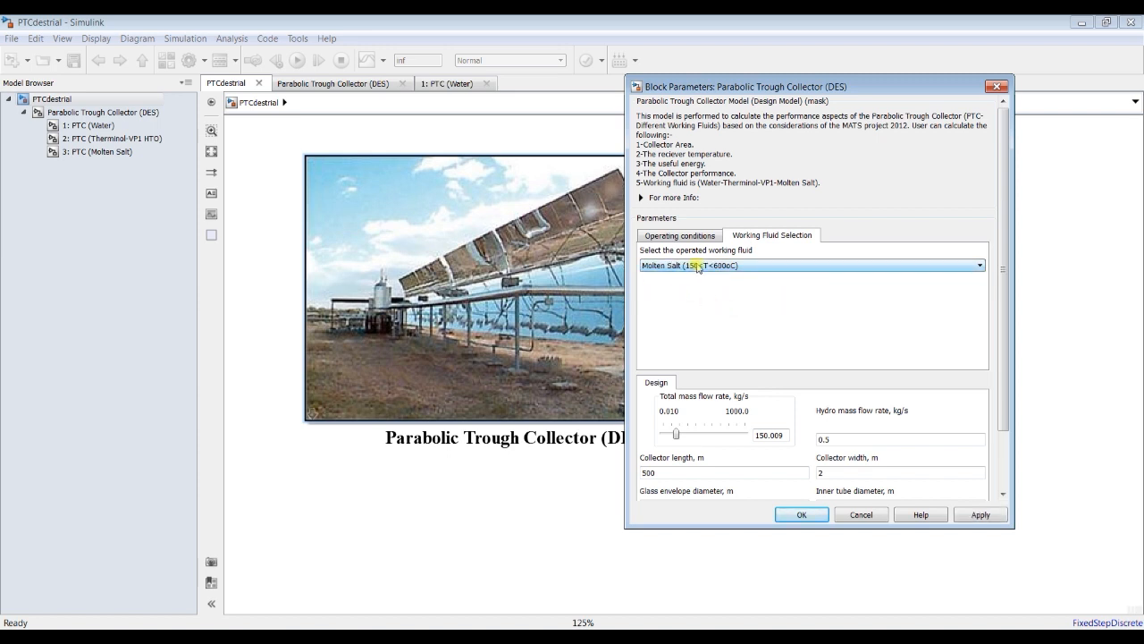
Step: Set the inlet fluid temperature to 180 °C and the outlet fluid temperature to 450 °C in the operating conditions, and apply them
drag(1003, 390, 1003, 419)
click(688, 200)
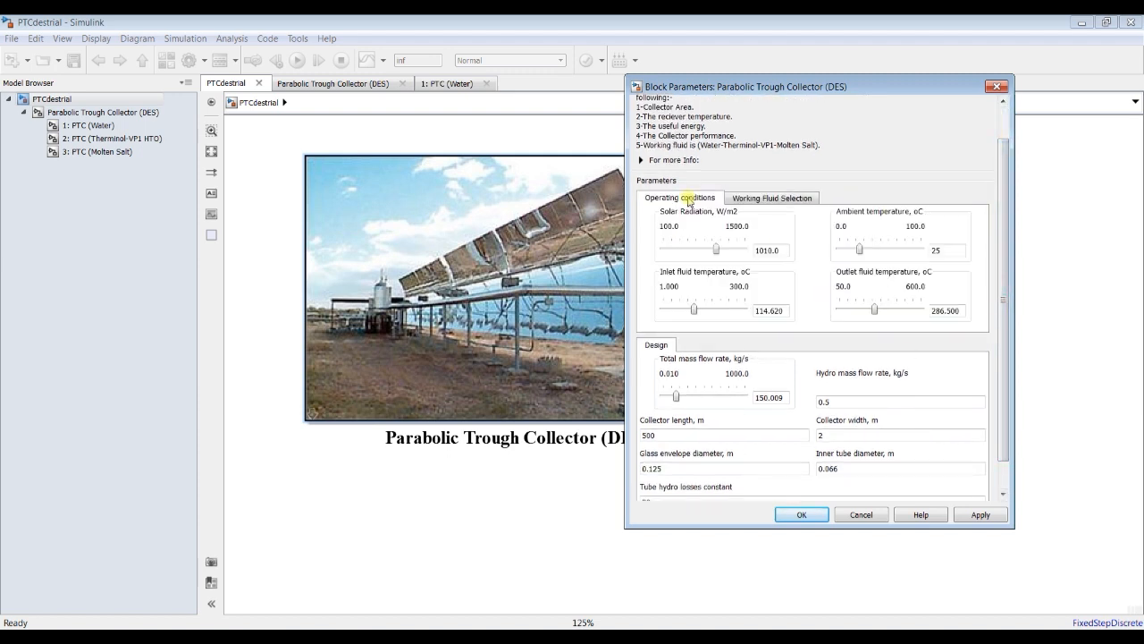
double_click(784, 311)
text(1)
key(BackSpace)
double_click(945, 311)
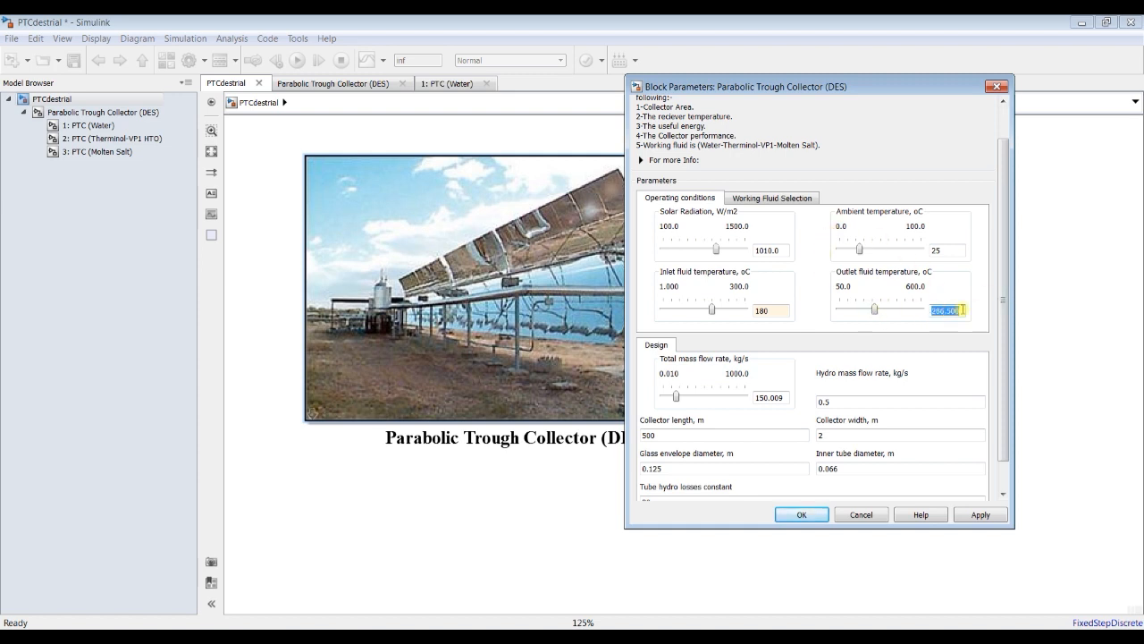
text(450)
click(986, 518)
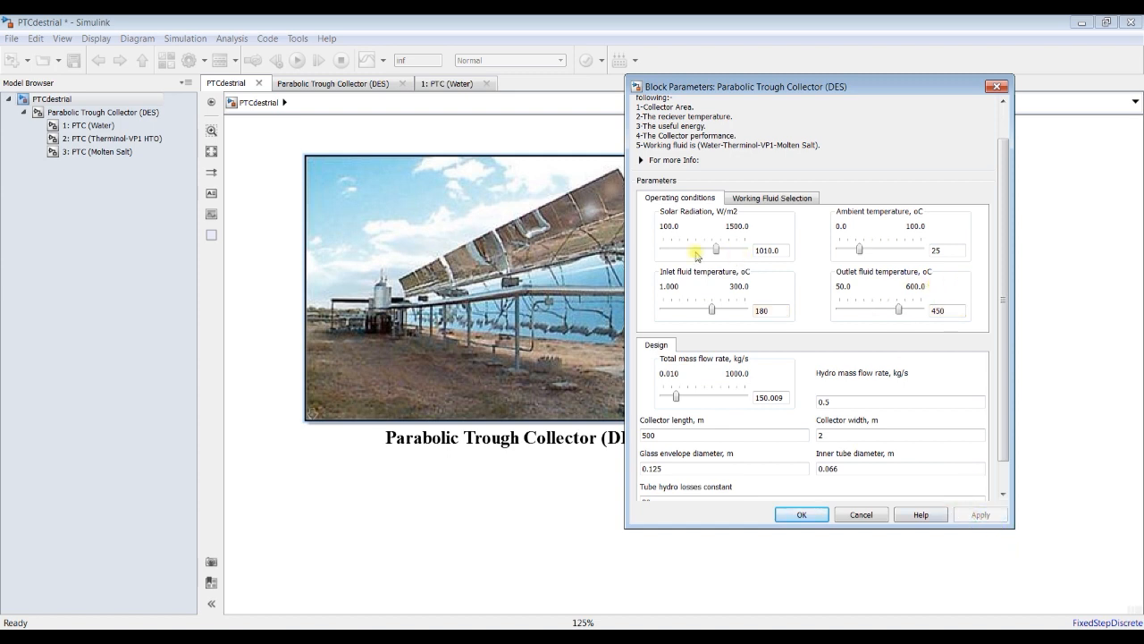
Step: Set the solar radiation to 200 W/m2 in the operating conditions
double_click(766, 249)
text(200)
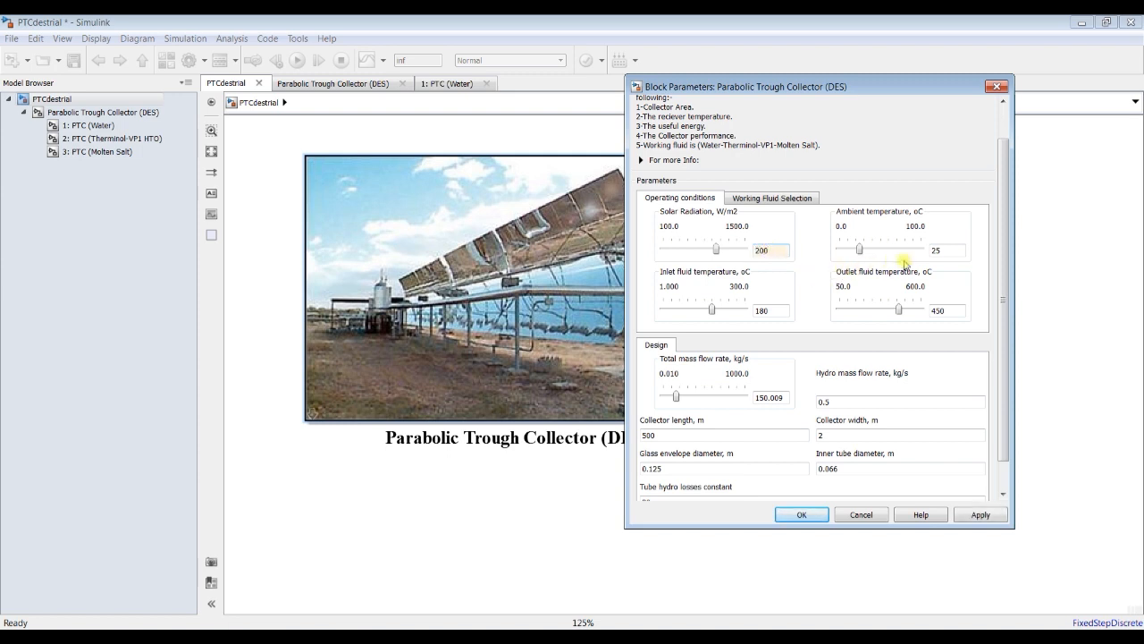
double_click(938, 250)
Step: Set the total mass flow rate to 1.5 kg/s and the collector length to 100 m in the design parameters
drag(998, 289, 1001, 336)
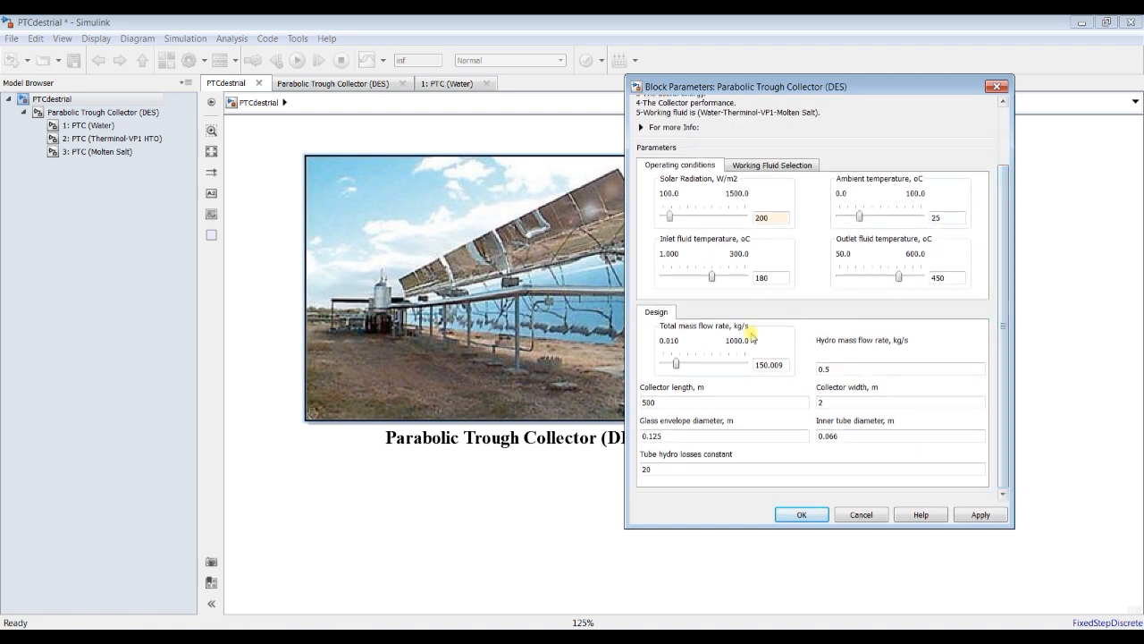
double_click(774, 362)
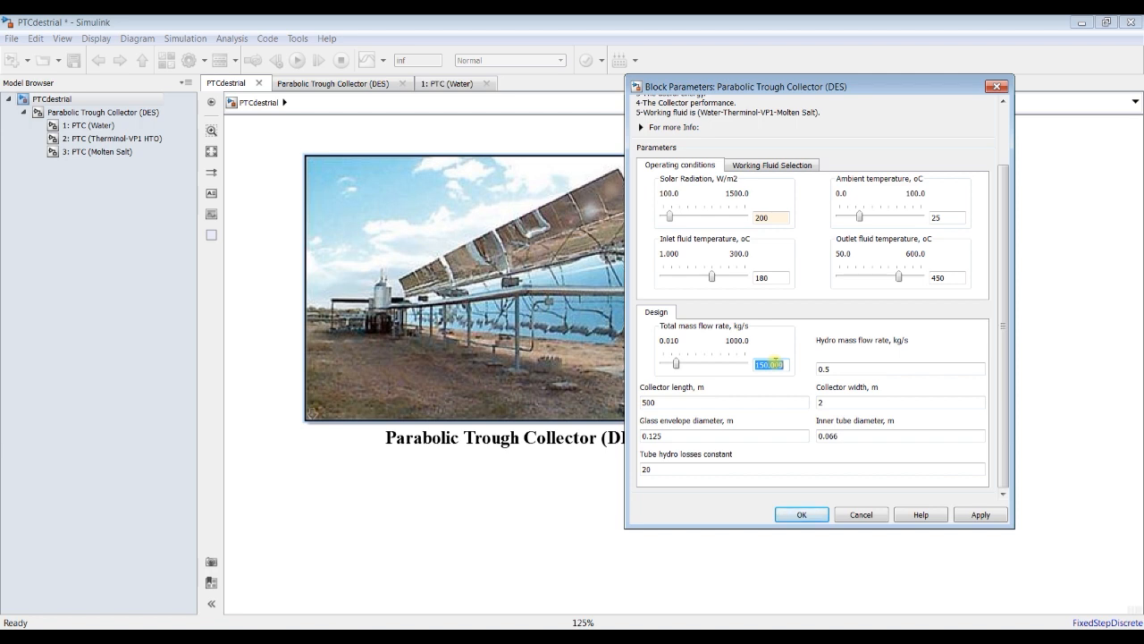
text(1.5)
double_click(854, 368)
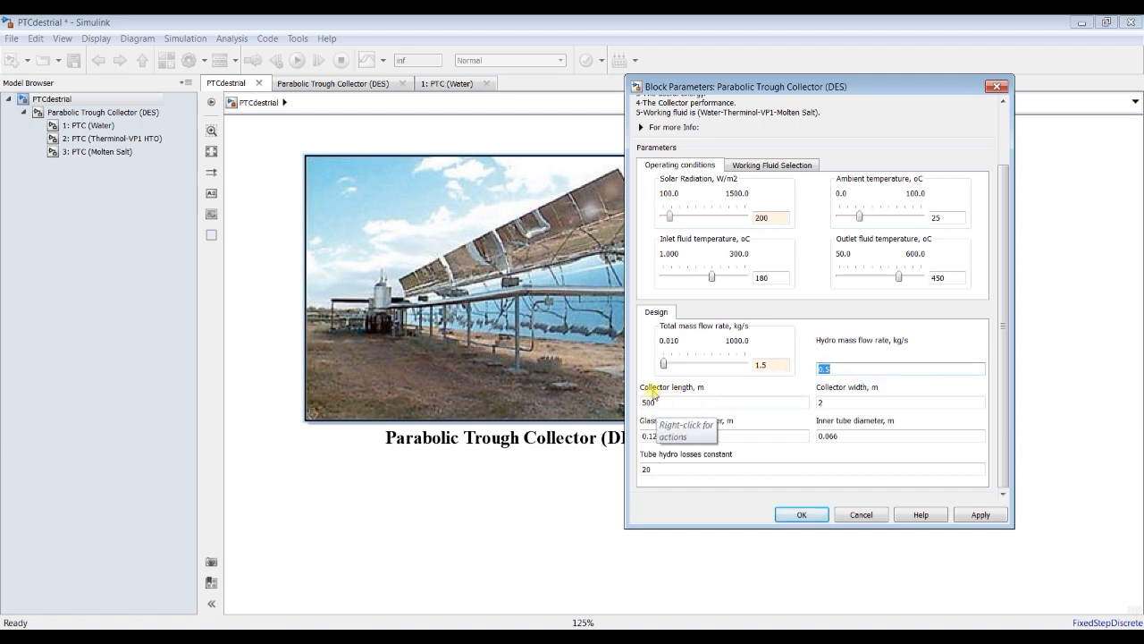
double_click(677, 404)
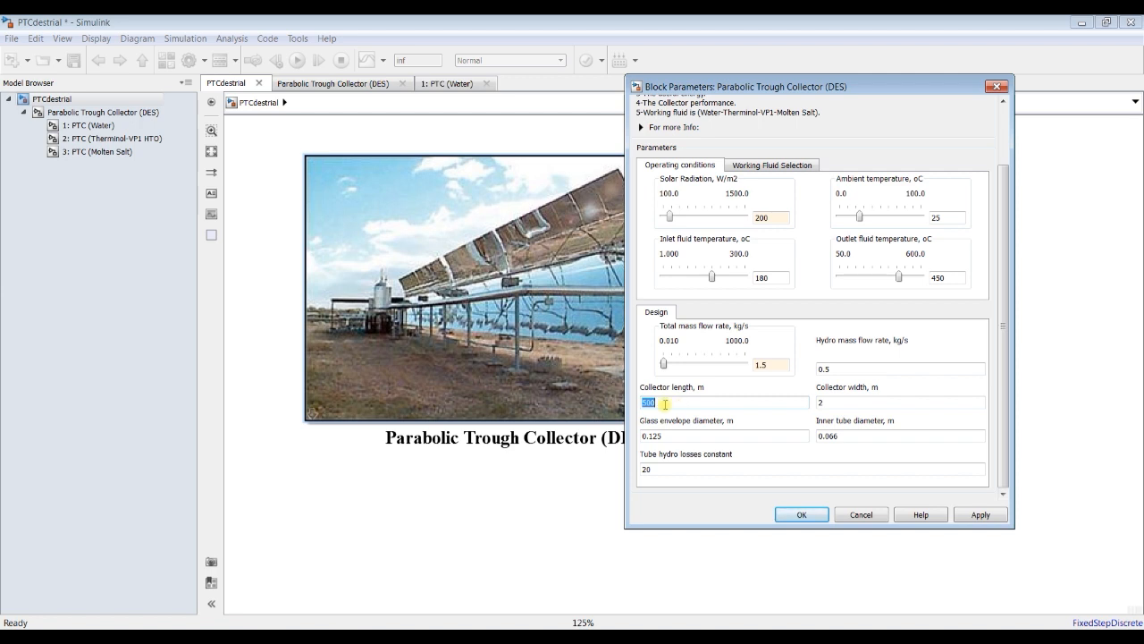
text(1)
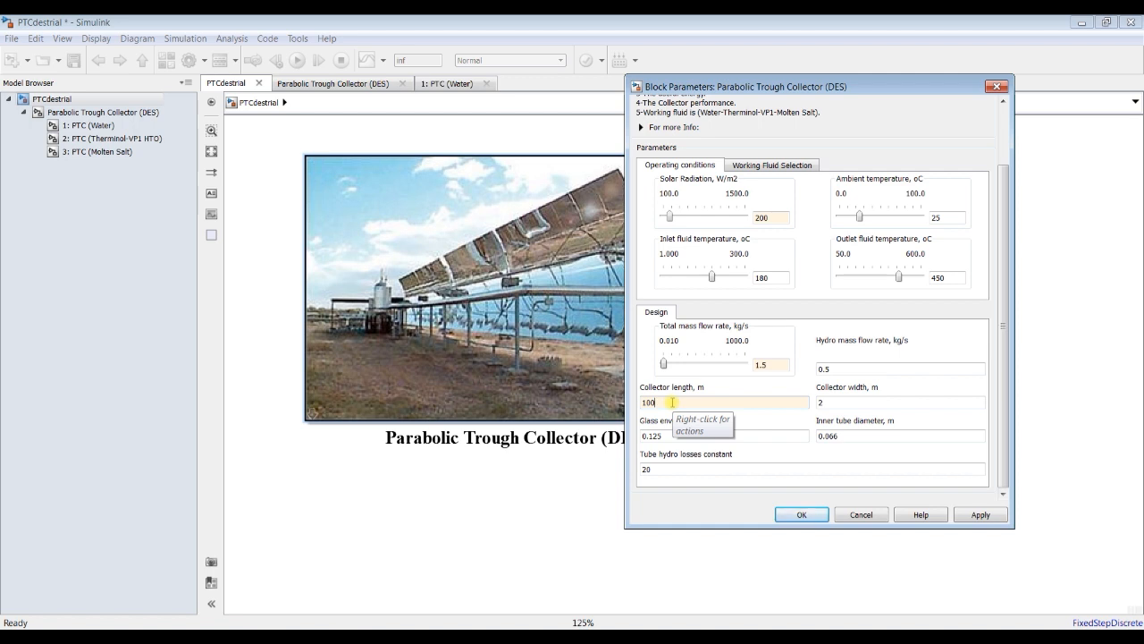
Step: Review the collector width, inner tube and glass envelope diameters, tube hydro losses constant and hydro mass flow rate
double_click(848, 402)
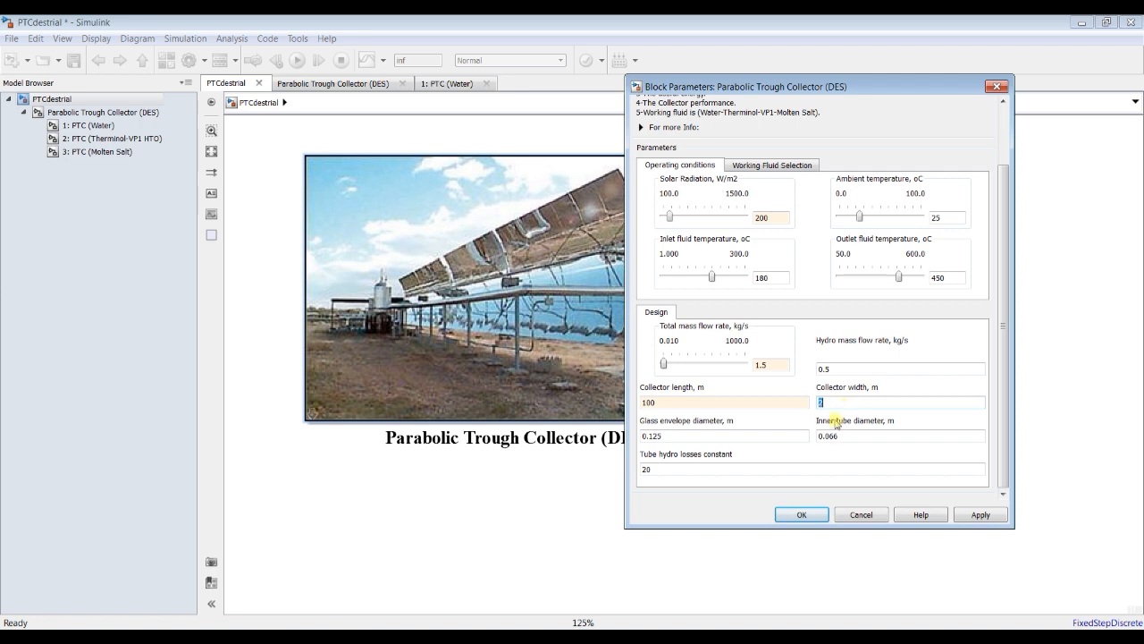
double_click(877, 436)
double_click(724, 438)
double_click(697, 469)
double_click(688, 437)
double_click(848, 434)
double_click(836, 400)
double_click(827, 368)
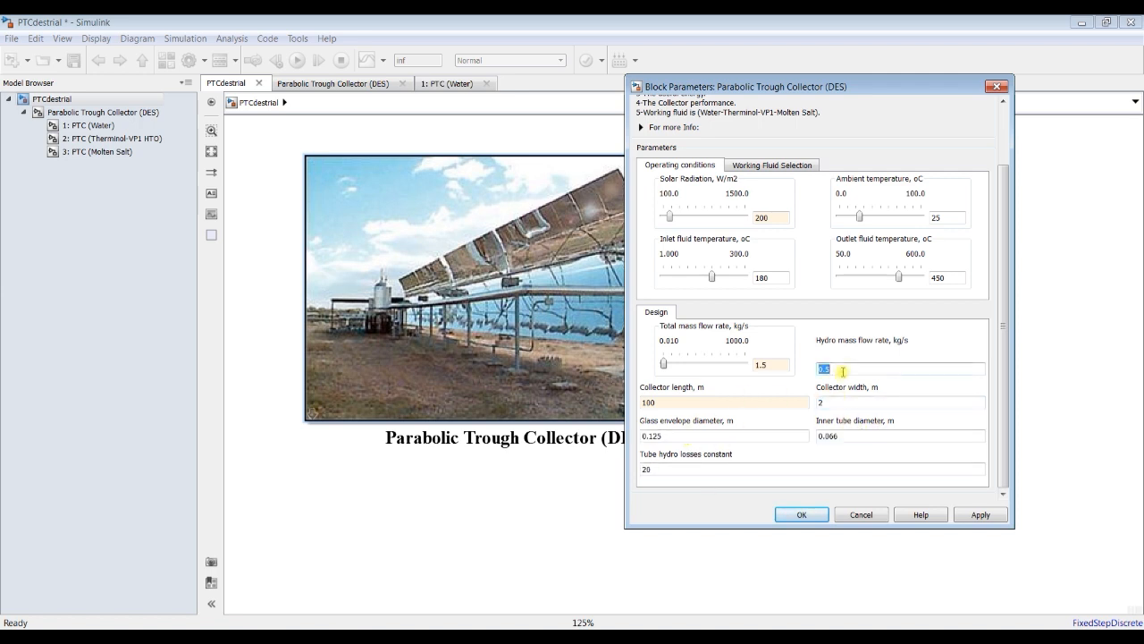
Step: Check the working fluid selection once more, apply the block parameters and close the dialog
click(798, 166)
click(684, 166)
click(978, 515)
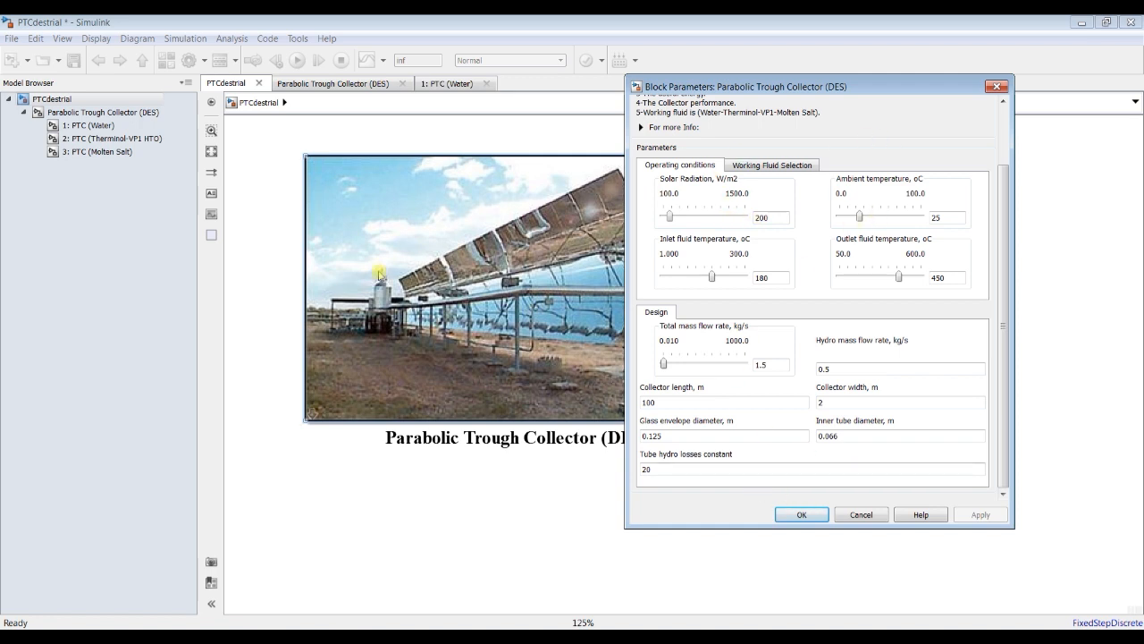
click(798, 515)
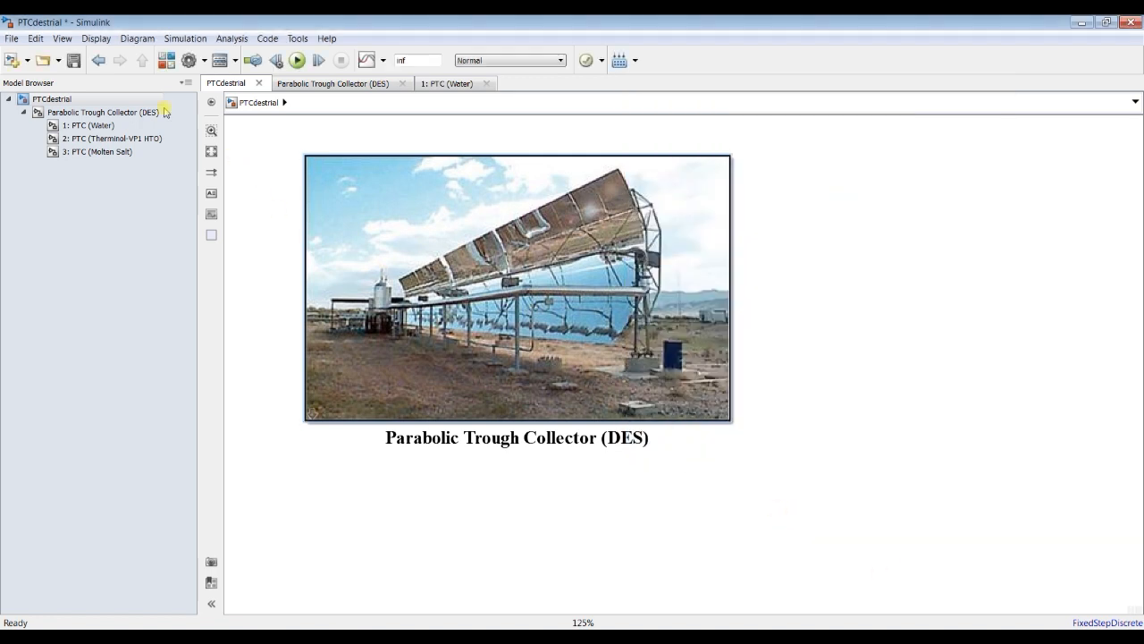
Step: Go inside the Parabolic Trough Collector (DES) subsystem, open its 3: PTC (Molten Salt) subsystem and fit the diagram to the view
click(93, 113)
click(534, 384)
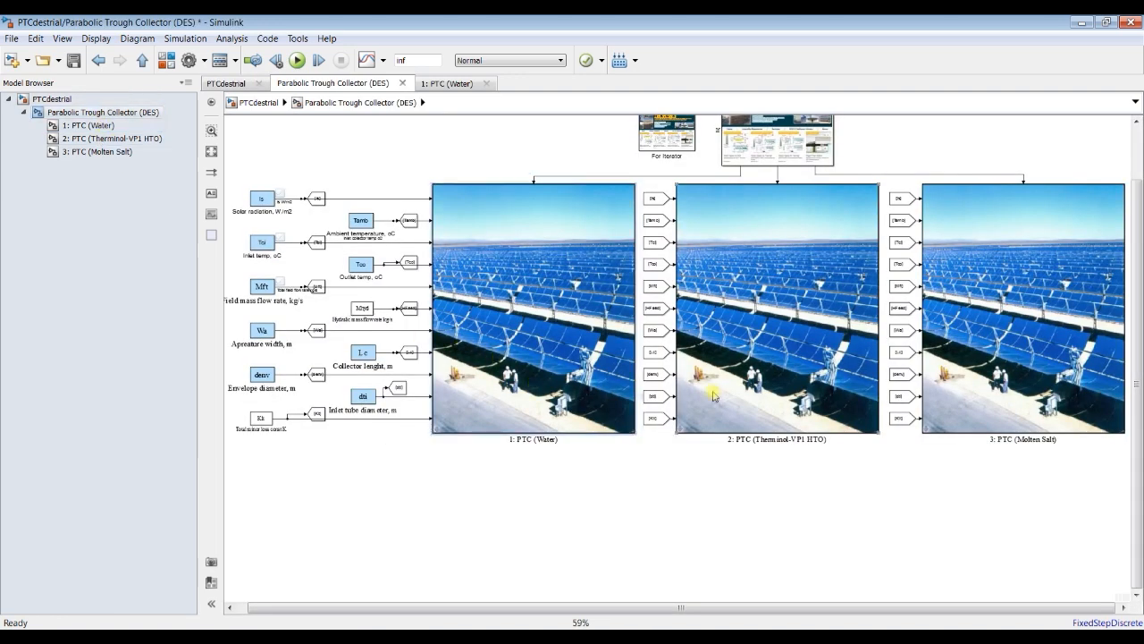
click(784, 369)
click(996, 343)
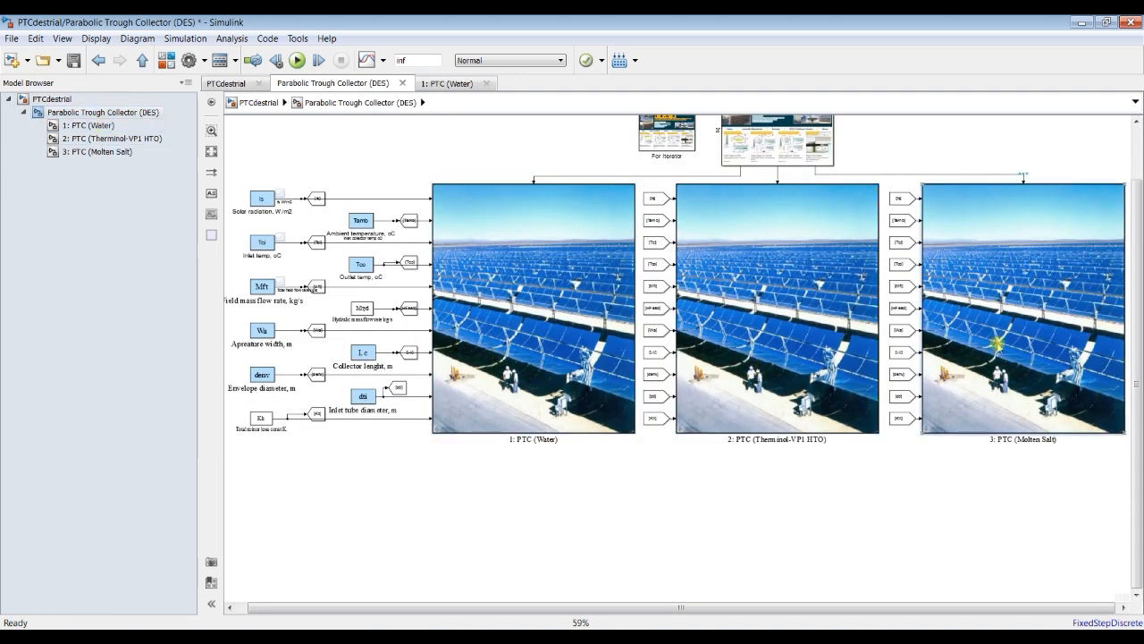
click(80, 152)
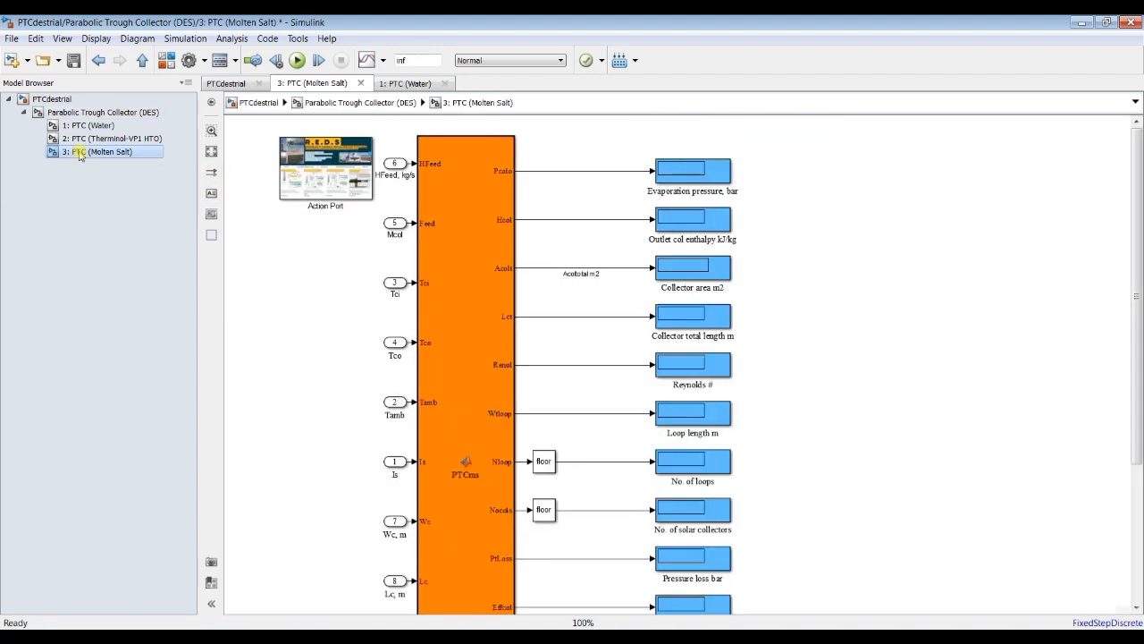
click(211, 153)
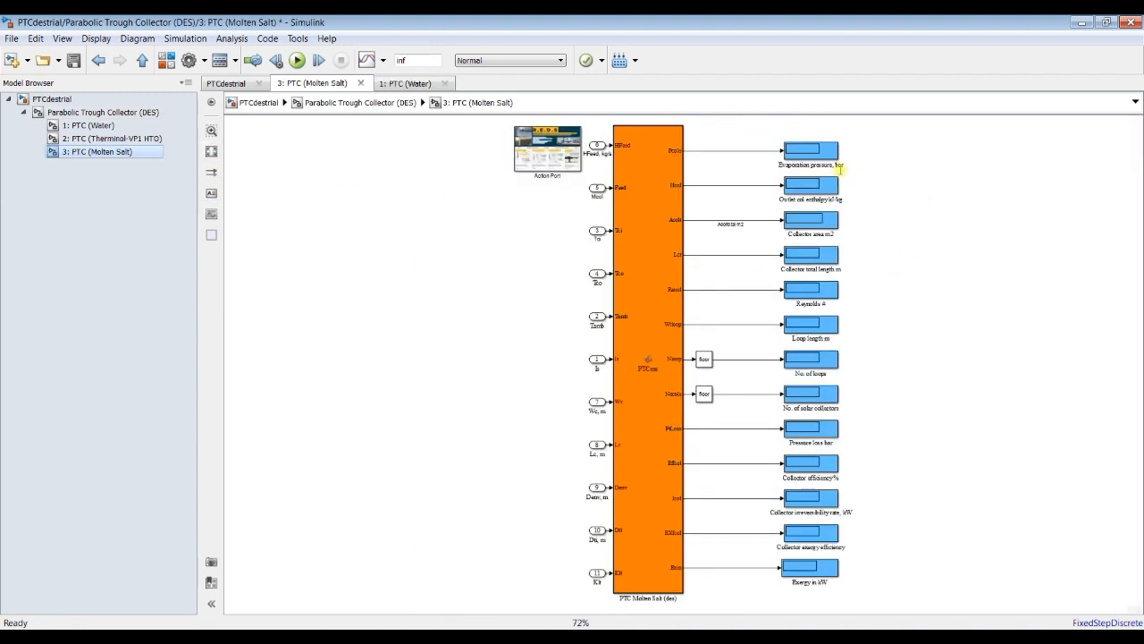
scroll(874, 148, up, 5)
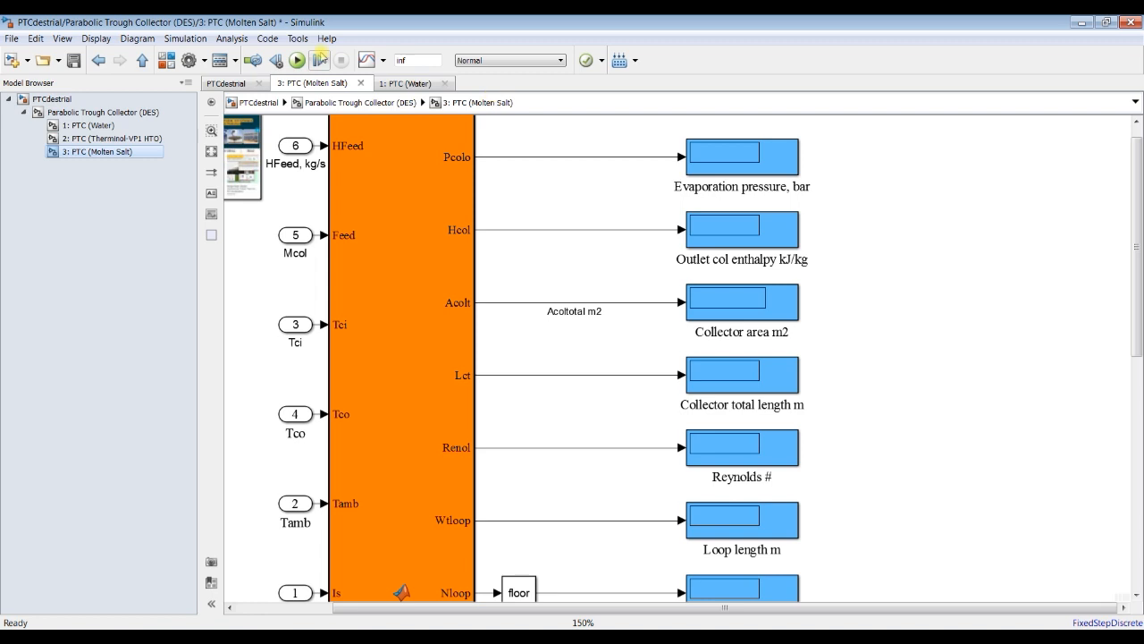
scroll(604, 171, down, 3)
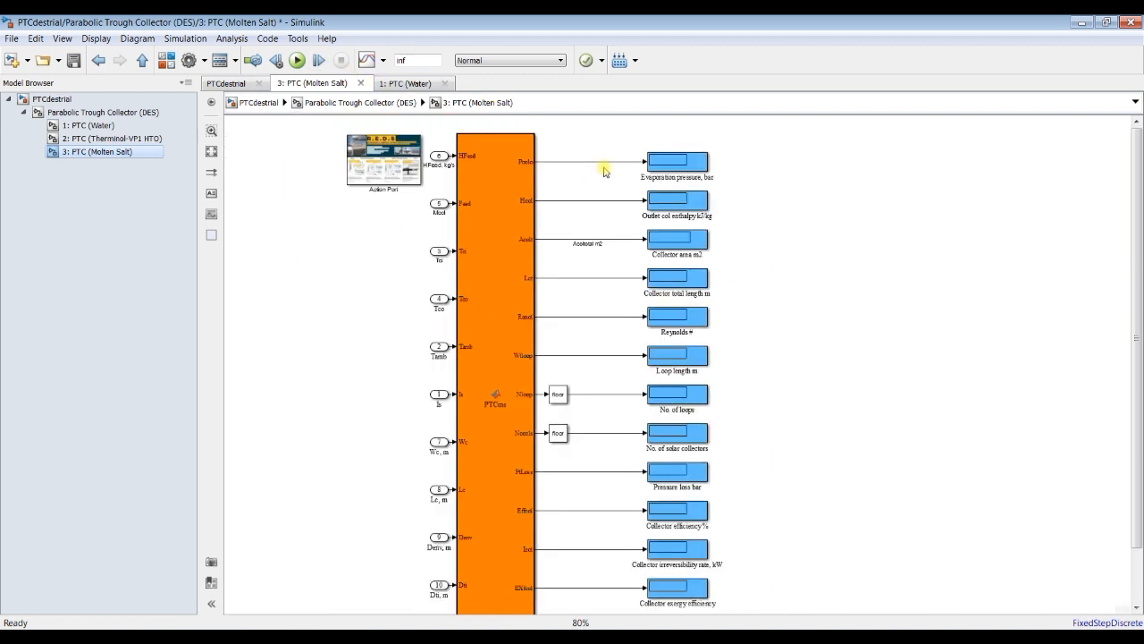
scroll(605, 171, up, 1)
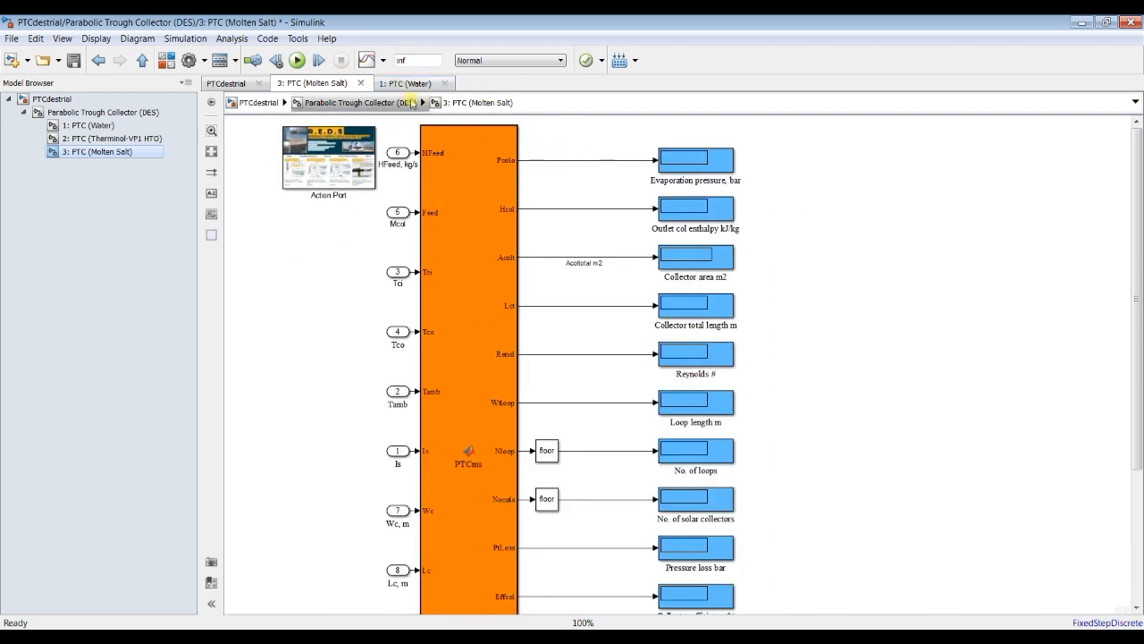
click(384, 60)
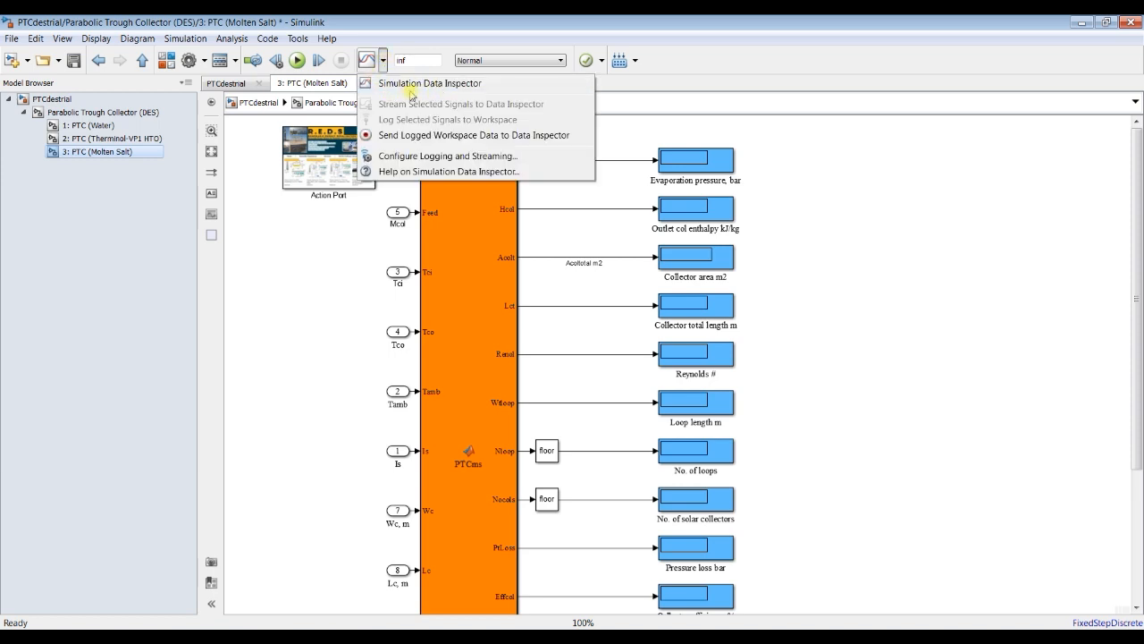
click(320, 246)
Step: Label the Pcolo output signal line of the PTC Molten Salt block "Outlet PTC pressure, bar"
scroll(605, 140, up, 2)
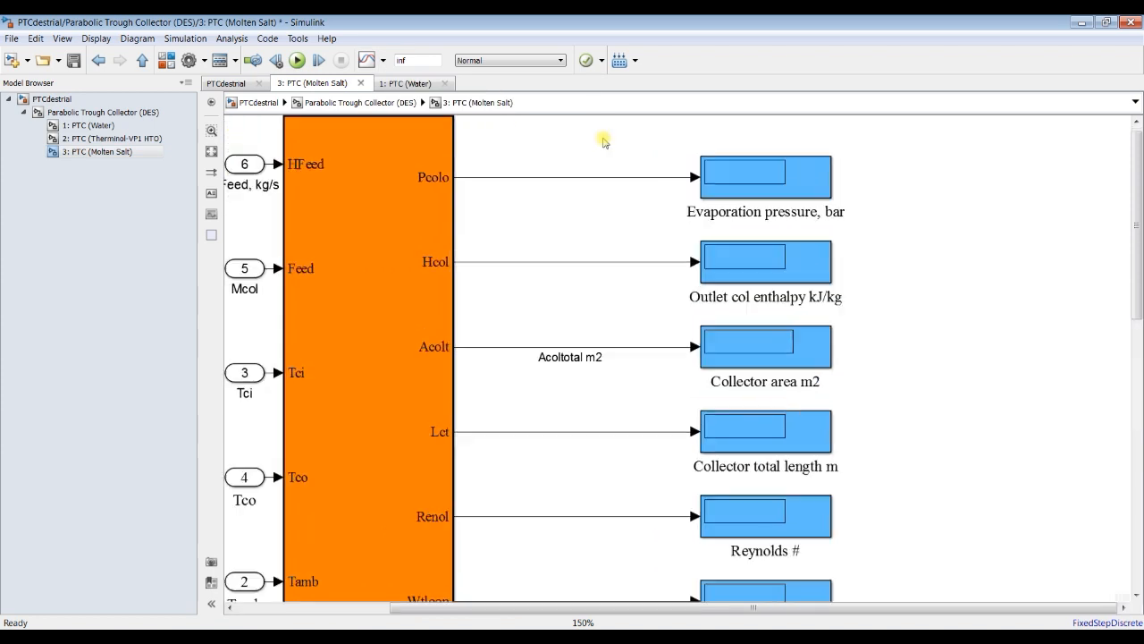
scroll(549, 185, up, 2)
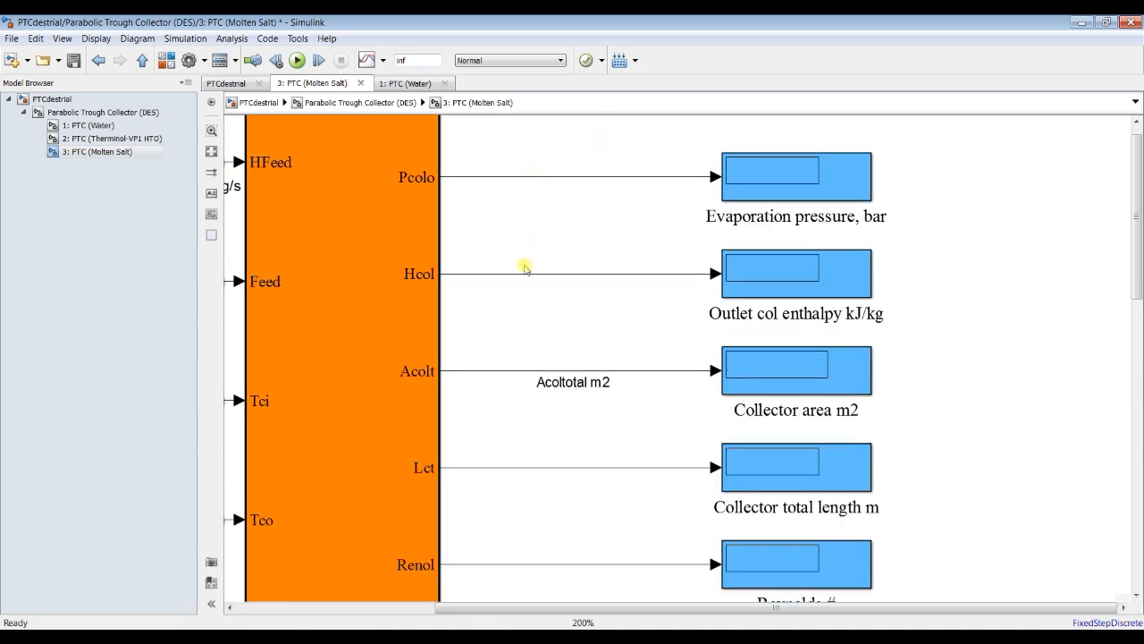
scroll(526, 389, down, 1)
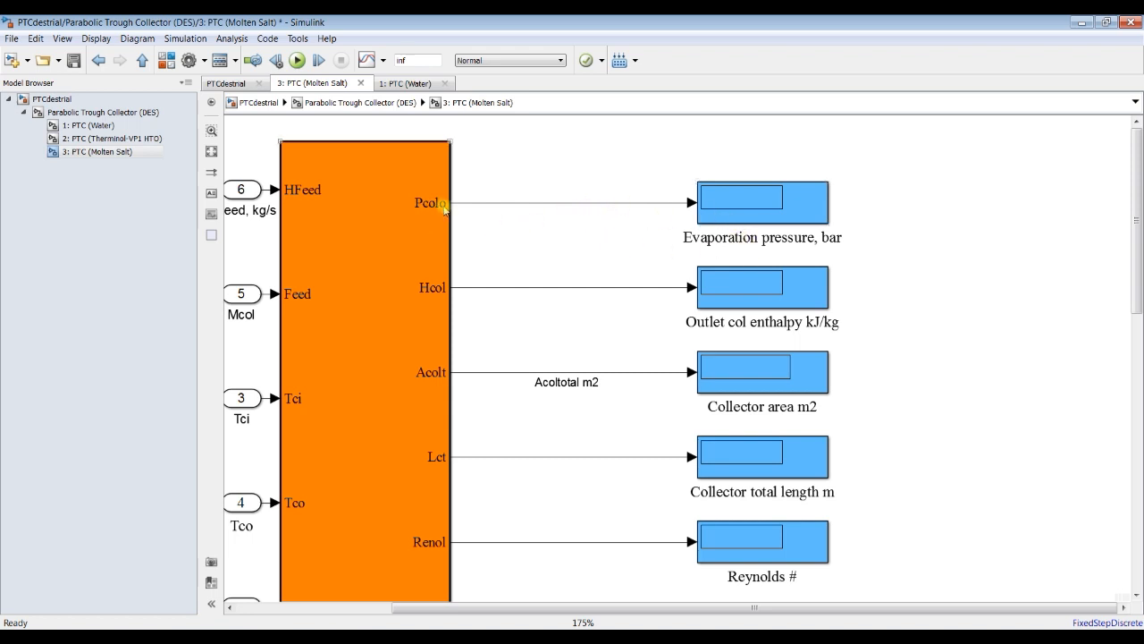
click(713, 240)
click(534, 204)
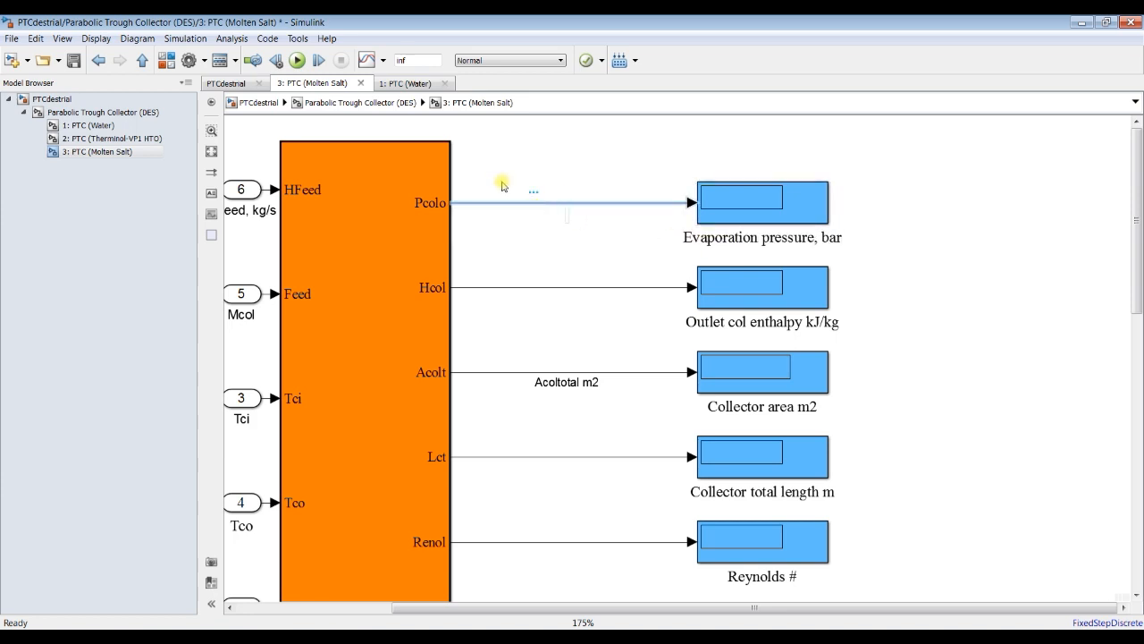
text(Outlet PTC pressure, bar)
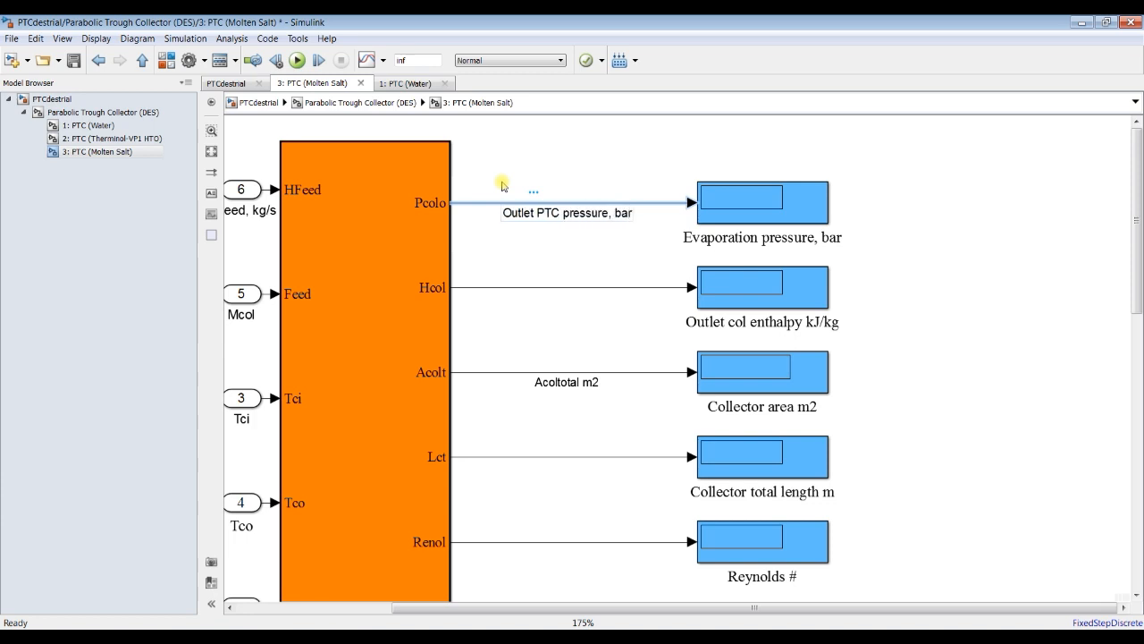
click(502, 186)
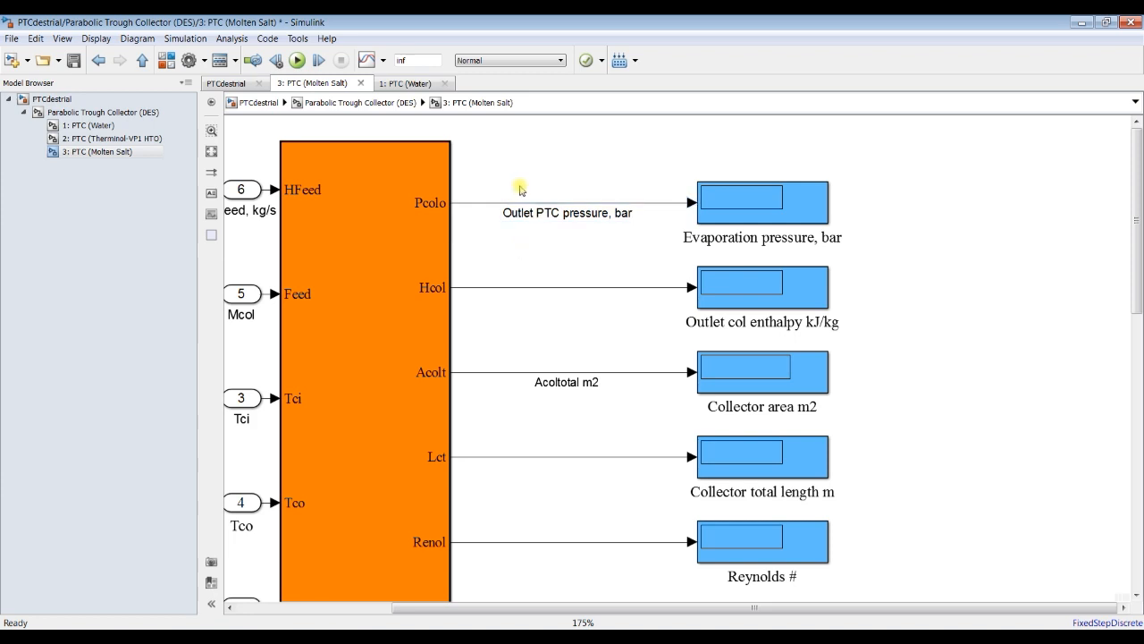
Step: Enable streaming to the Simulation Data Inspector for the Outlet PTC pressure signal
click(489, 208)
mouse_move(503, 188)
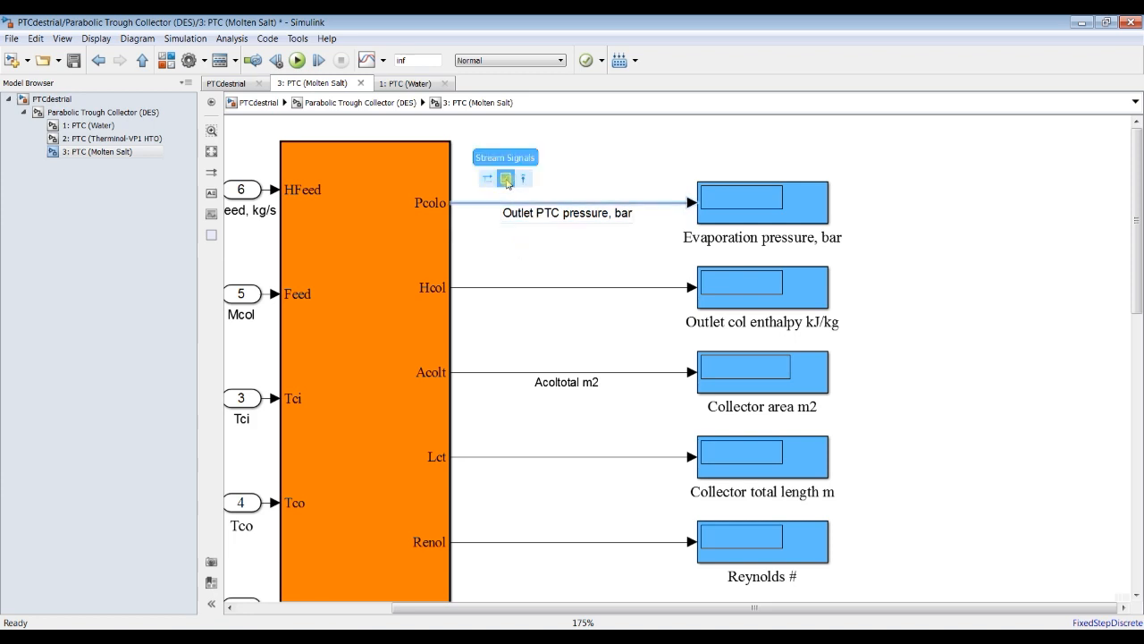
click(506, 180)
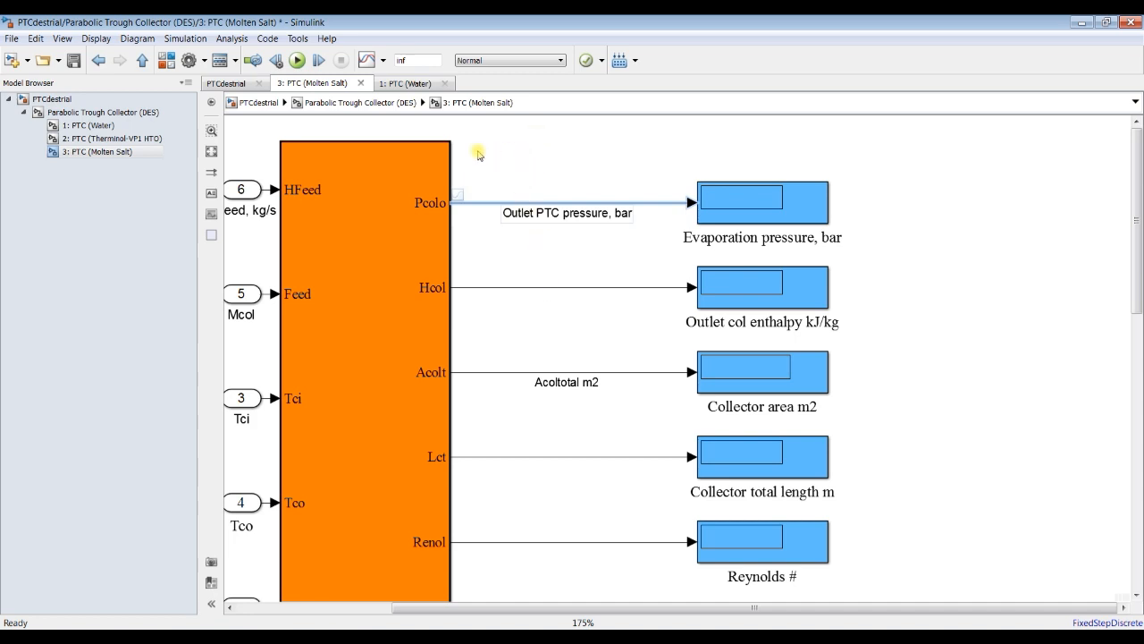
Step: Stream the output signals from Pcolo down to the number of loops to the Data Inspector together and check their streaming badges
scroll(478, 154, down, 2)
drag(536, 153, 546, 573)
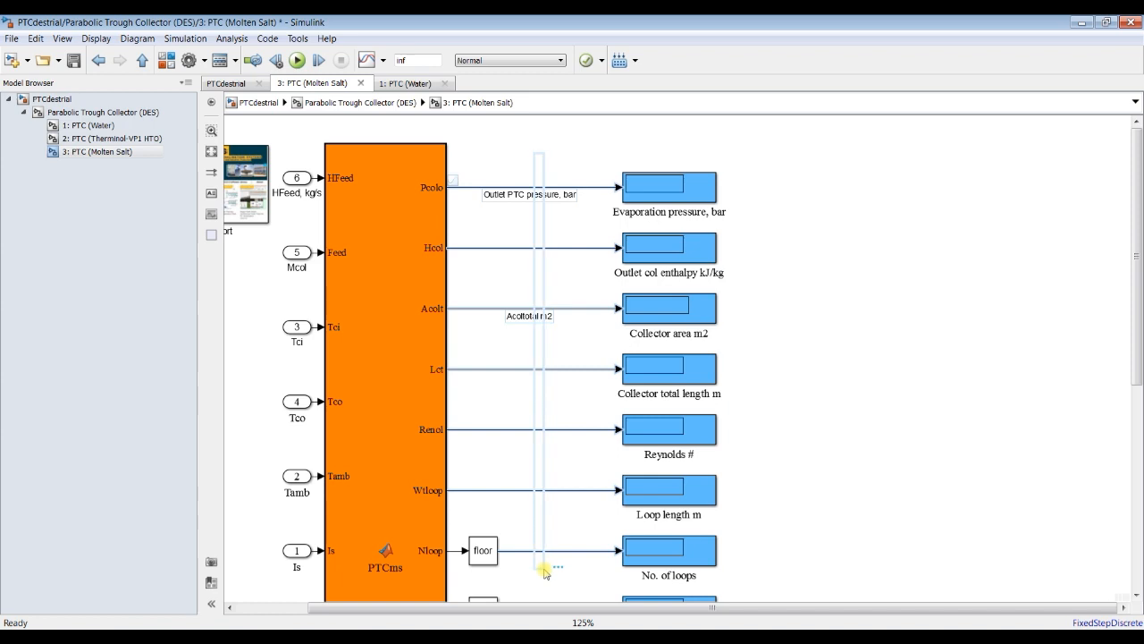
click(383, 59)
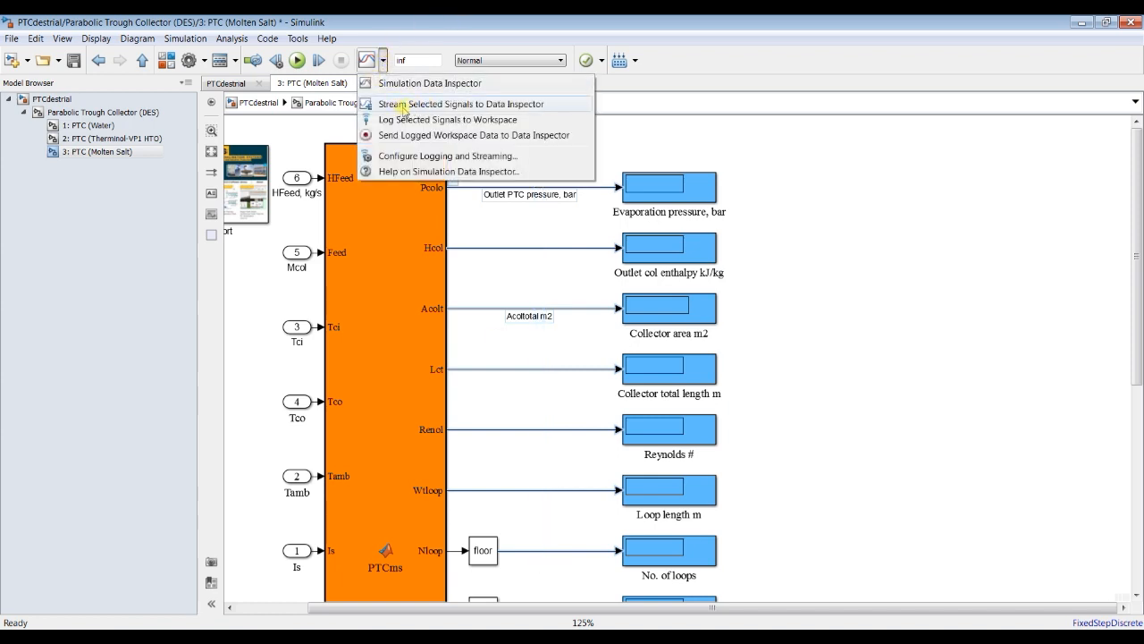
click(472, 105)
scroll(483, 273, up, 5)
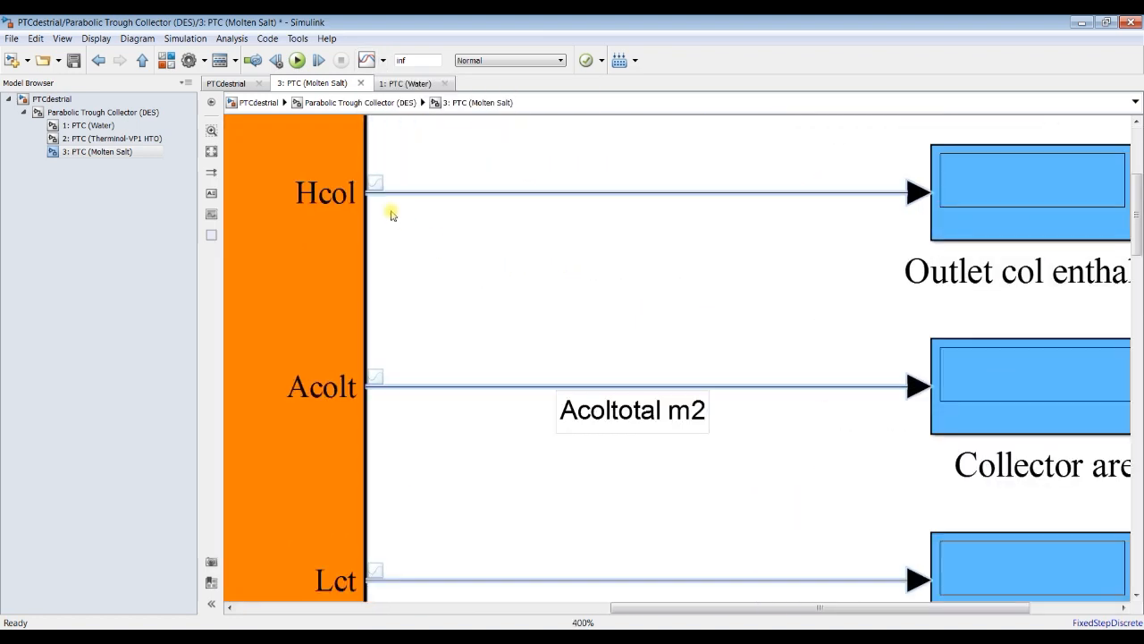
scroll(372, 183, up, 4)
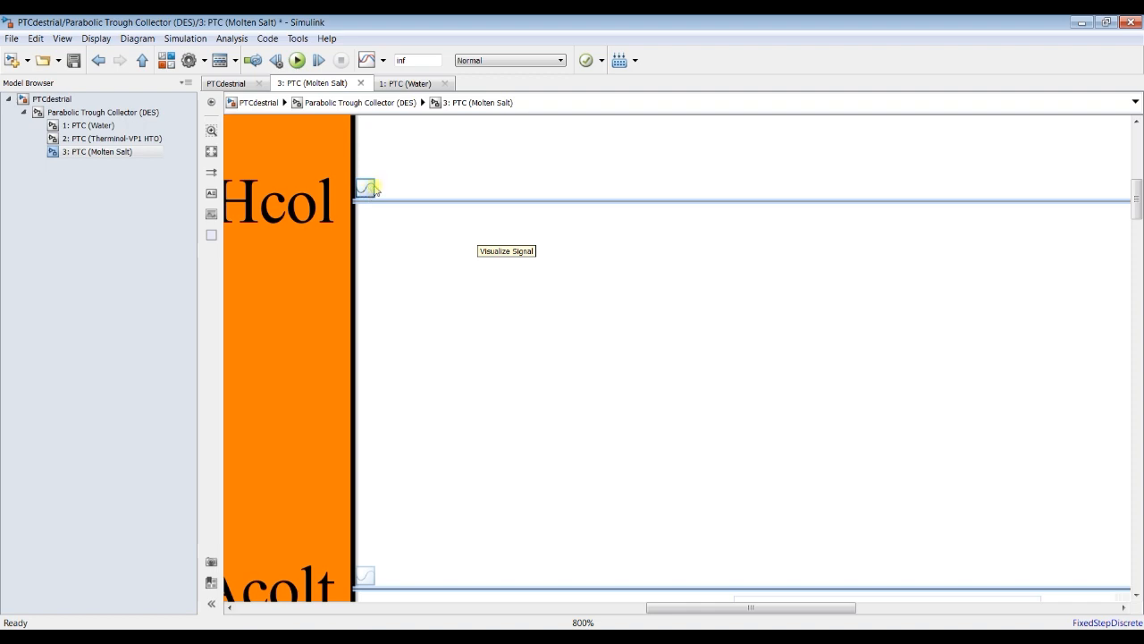
scroll(369, 196, down, 8)
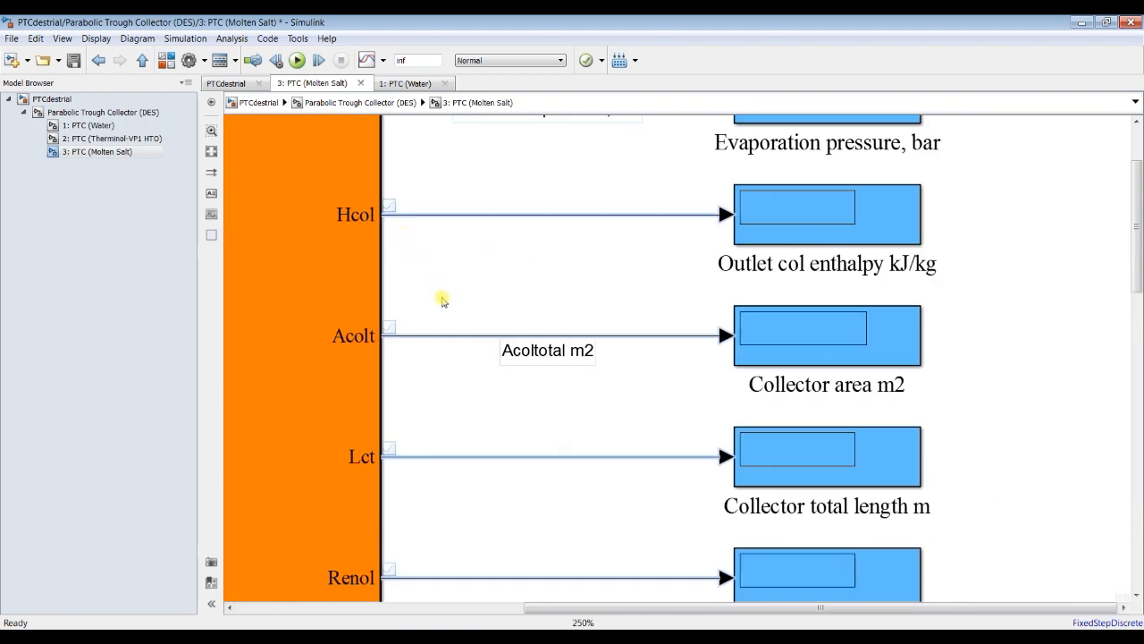
Step: Stream the pressure loss, collector efficiency, irreversibility rate, exergy efficiency and exergy-in signals to the Data Inspector
drag(1135, 407, 1135, 540)
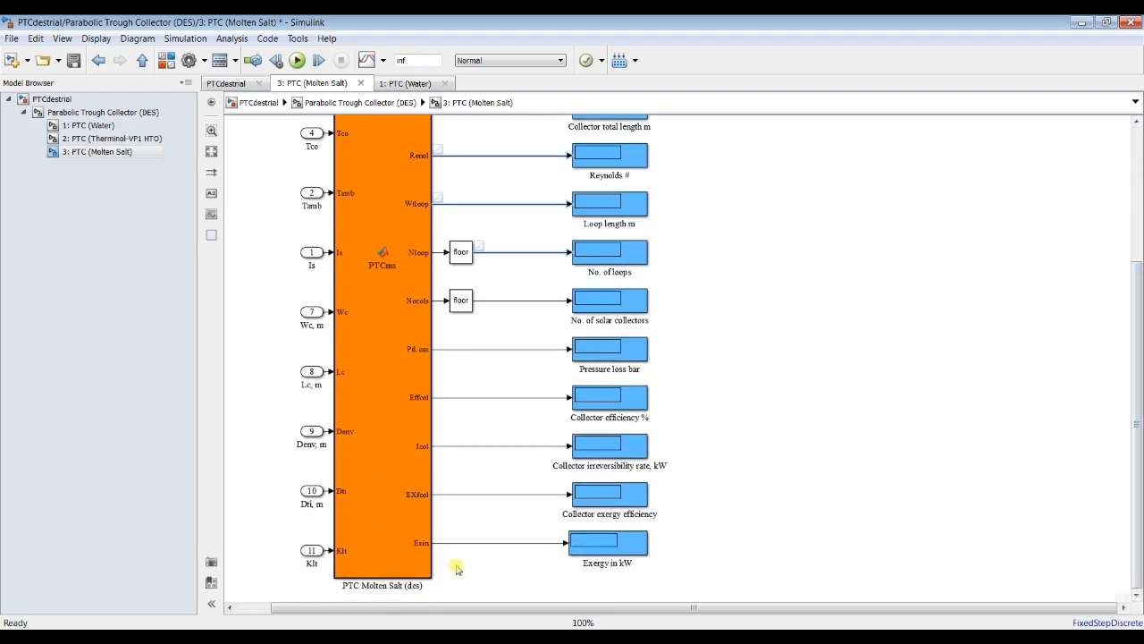
drag(497, 559, 496, 347)
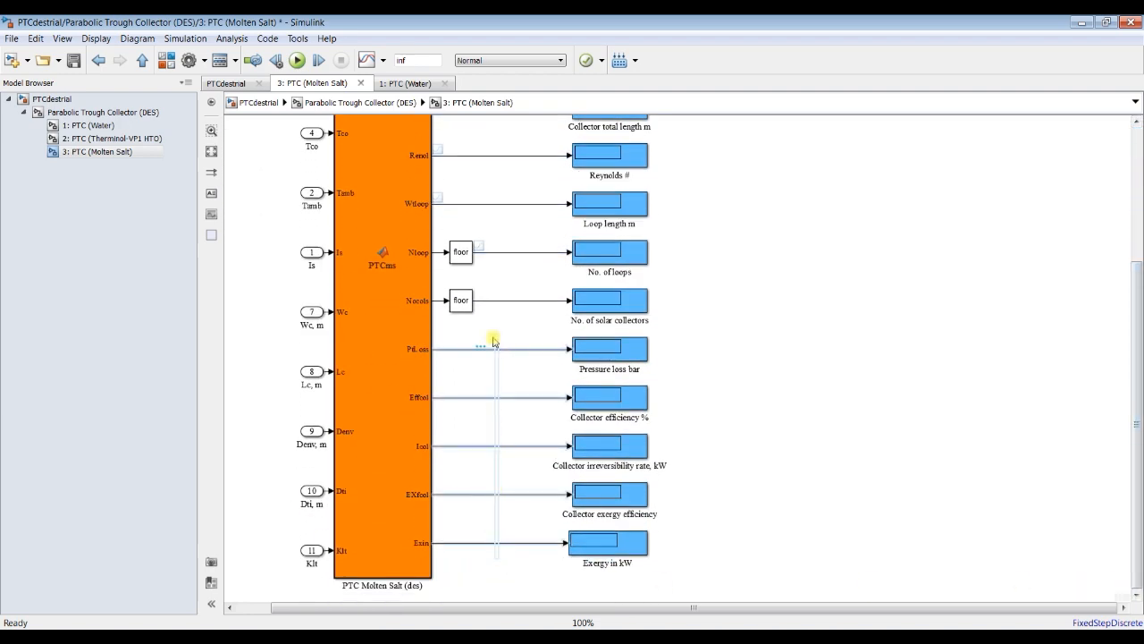
click(384, 61)
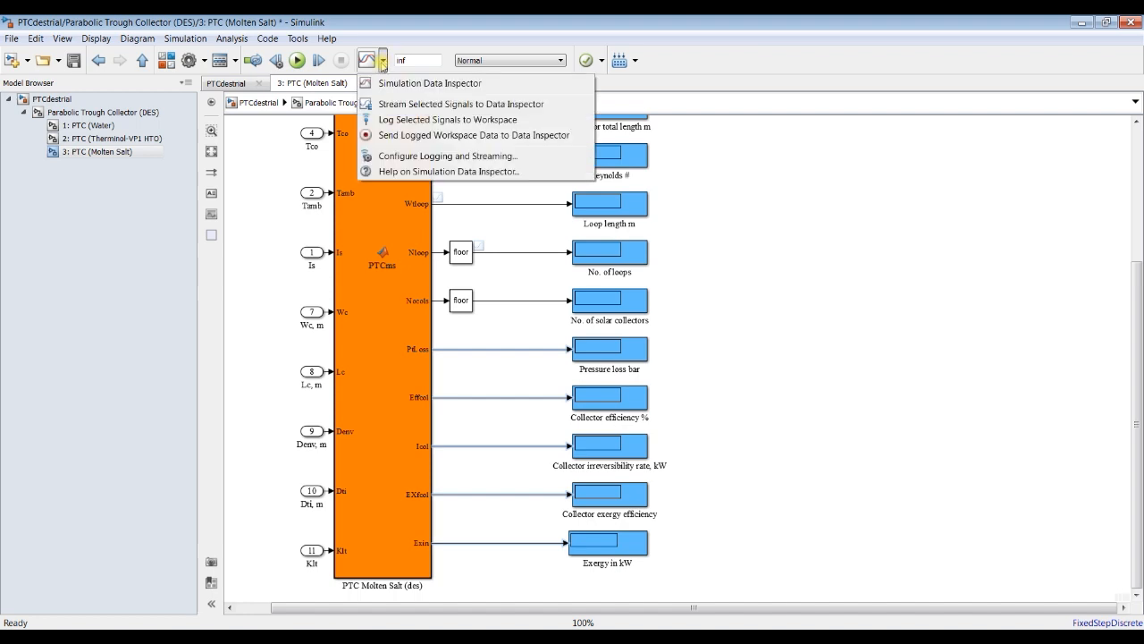
click(411, 105)
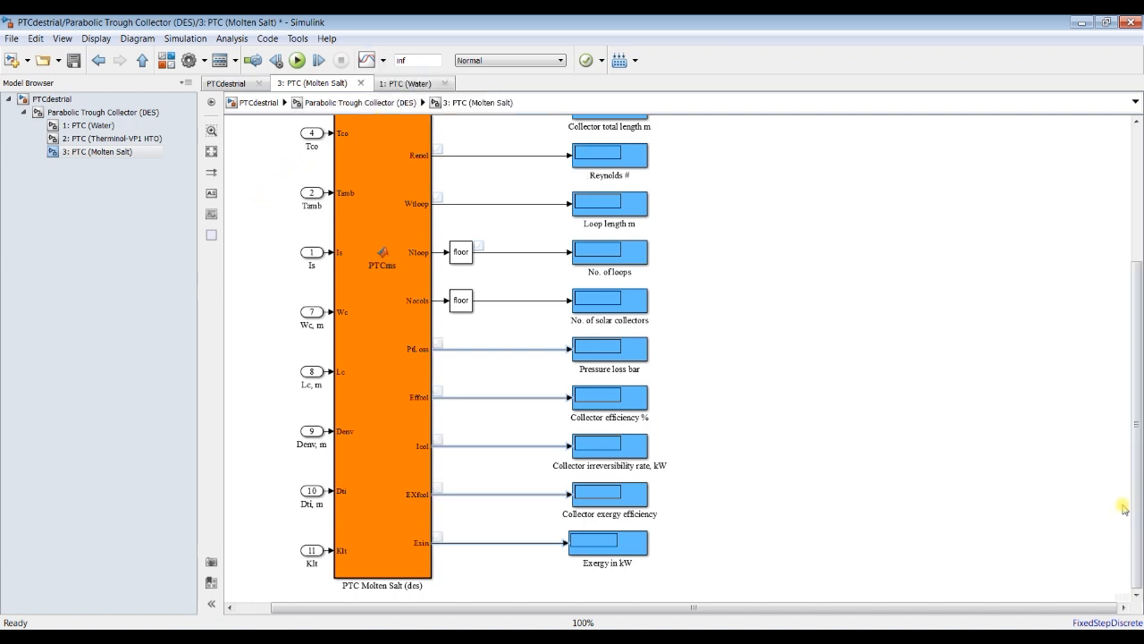
Step: Move the Action Port and all eleven input ports further left of the PTC Molten Salt block to lengthen the input lines
drag(1134, 490, 1141, 353)
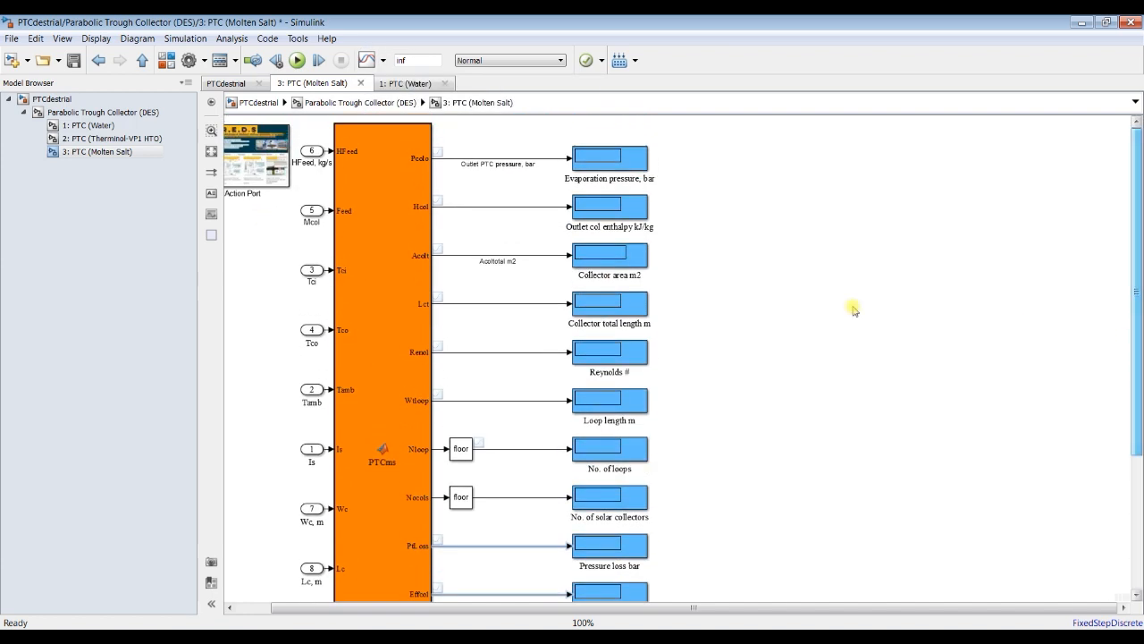
click(211, 151)
drag(542, 139, 476, 131)
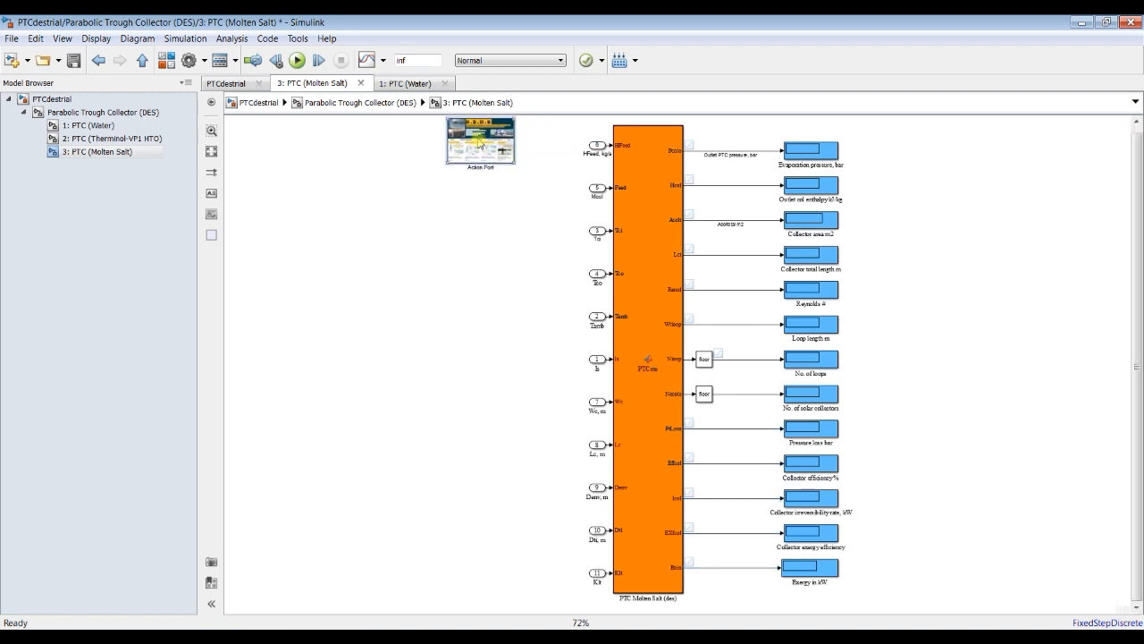
drag(573, 140, 597, 592)
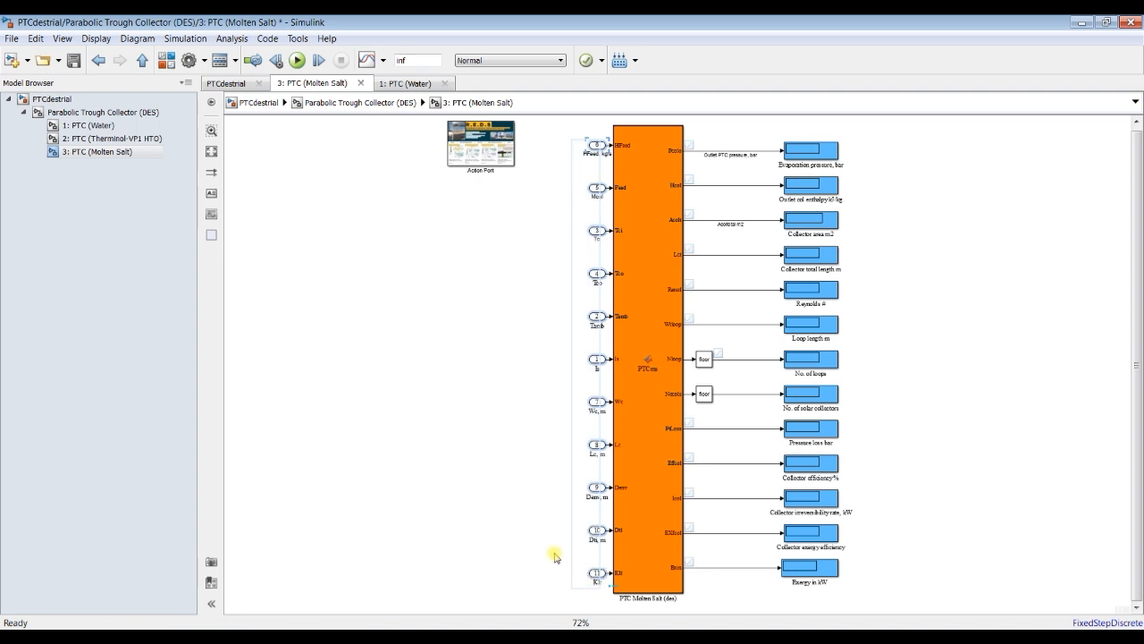
drag(596, 403, 562, 402)
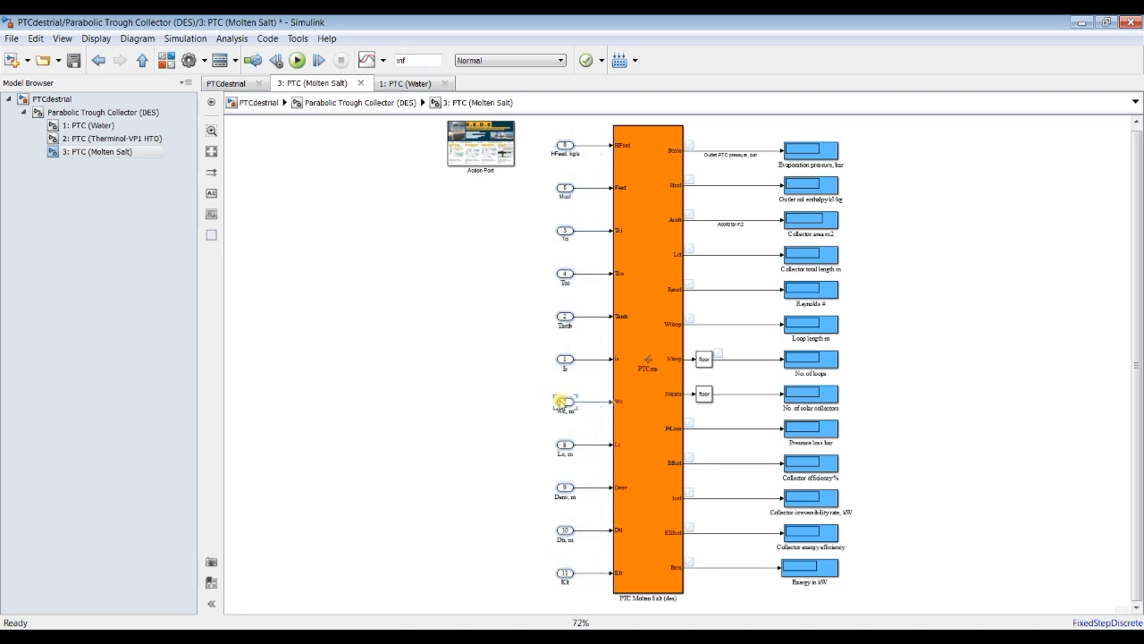
click(490, 382)
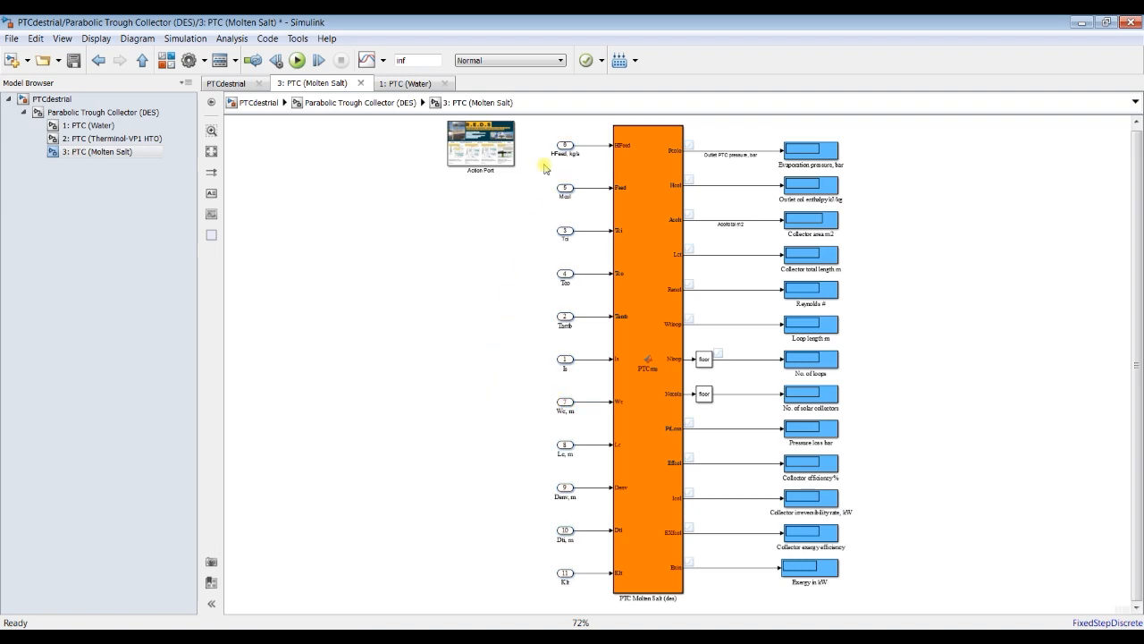
Step: Enable streaming for the HFeed, Mcol, Tci and Tco input signals
scroll(611, 143, up, 5)
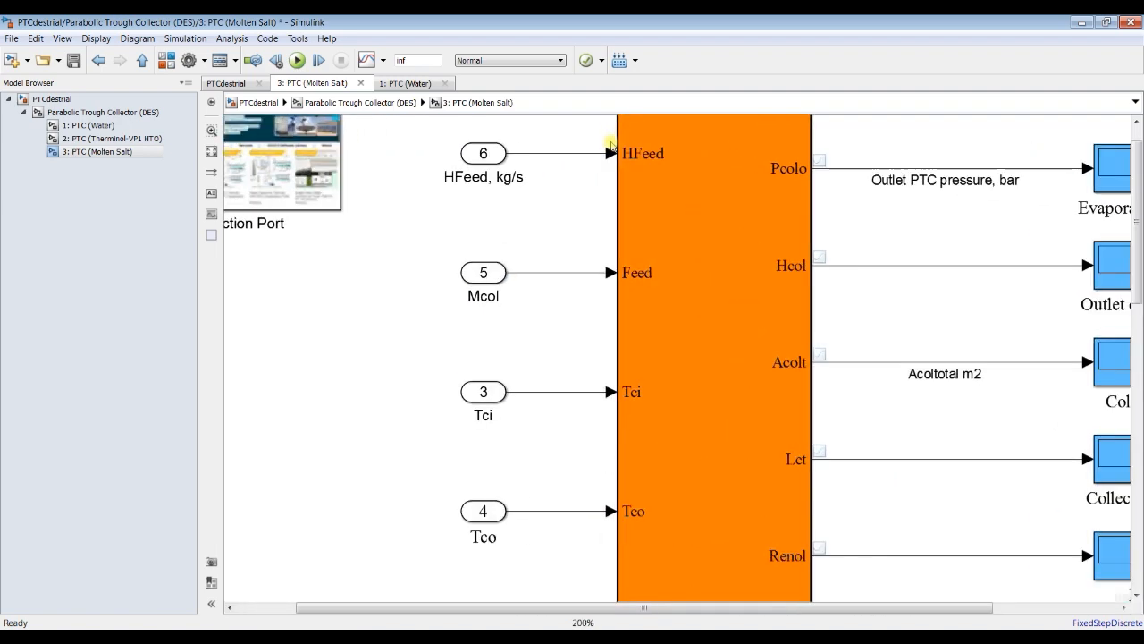
click(559, 155)
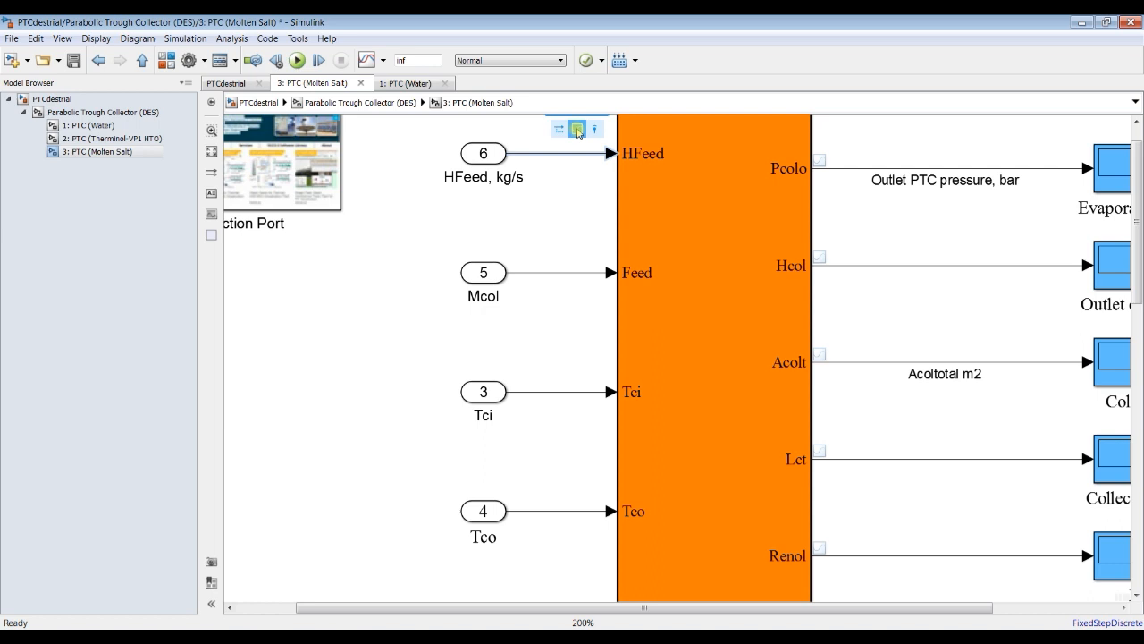
click(566, 271)
mouse_move(581, 250)
click(559, 392)
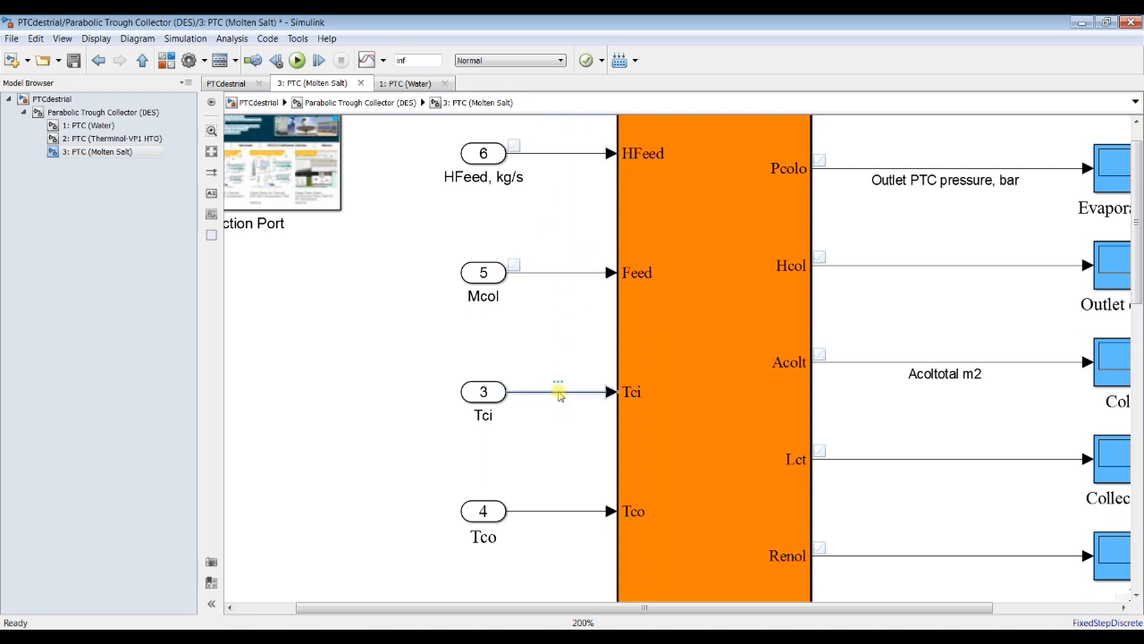
click(576, 369)
click(557, 512)
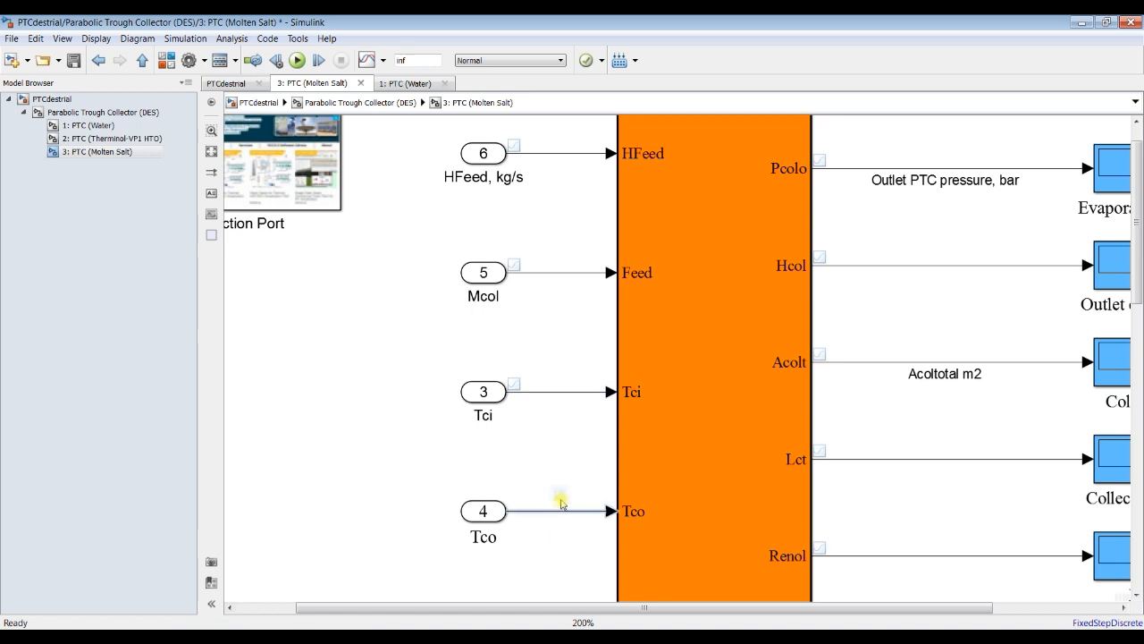
click(574, 487)
Step: Enable streaming for the Is input signal and label its line "Is W/m2"
scroll(331, 245, down, 3)
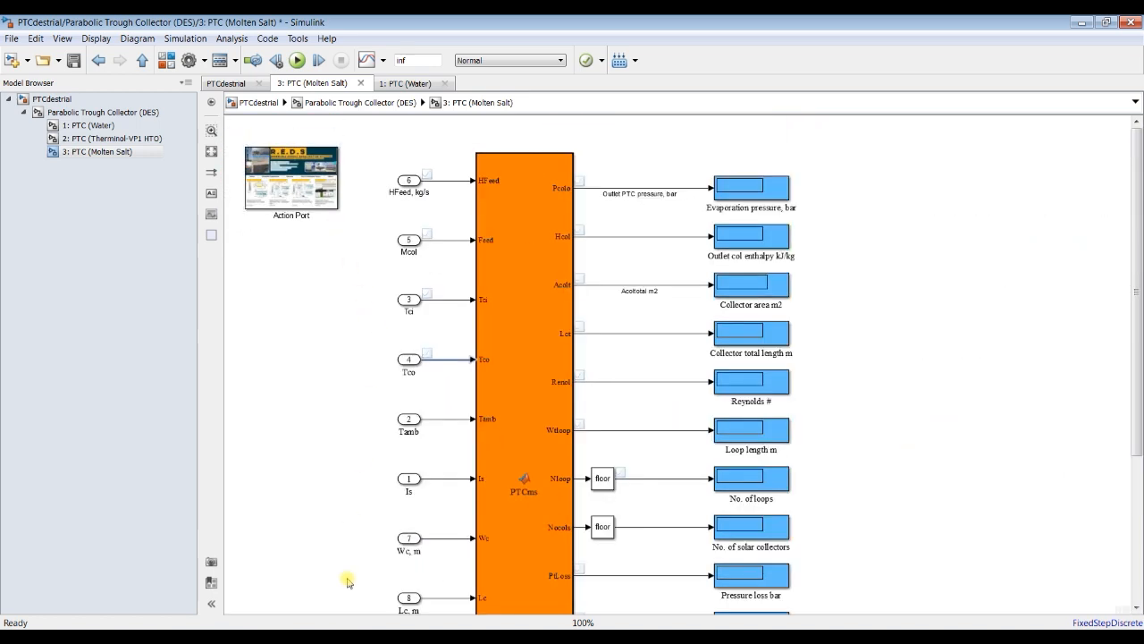
click(453, 478)
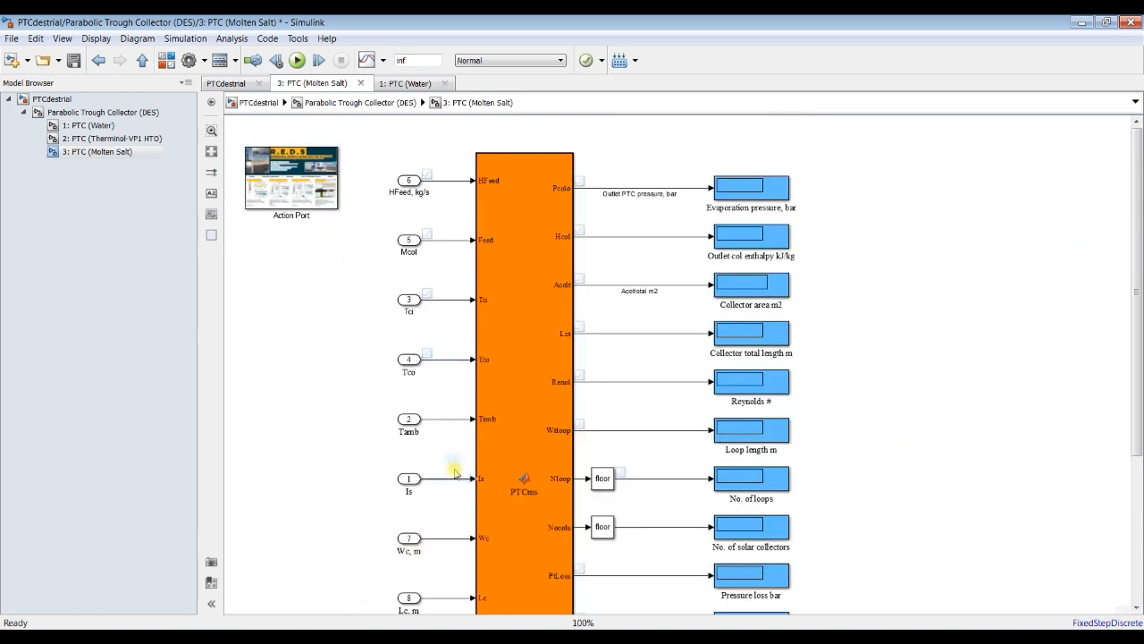
click(452, 433)
scroll(438, 497, up, 3)
scroll(436, 513, up, 2)
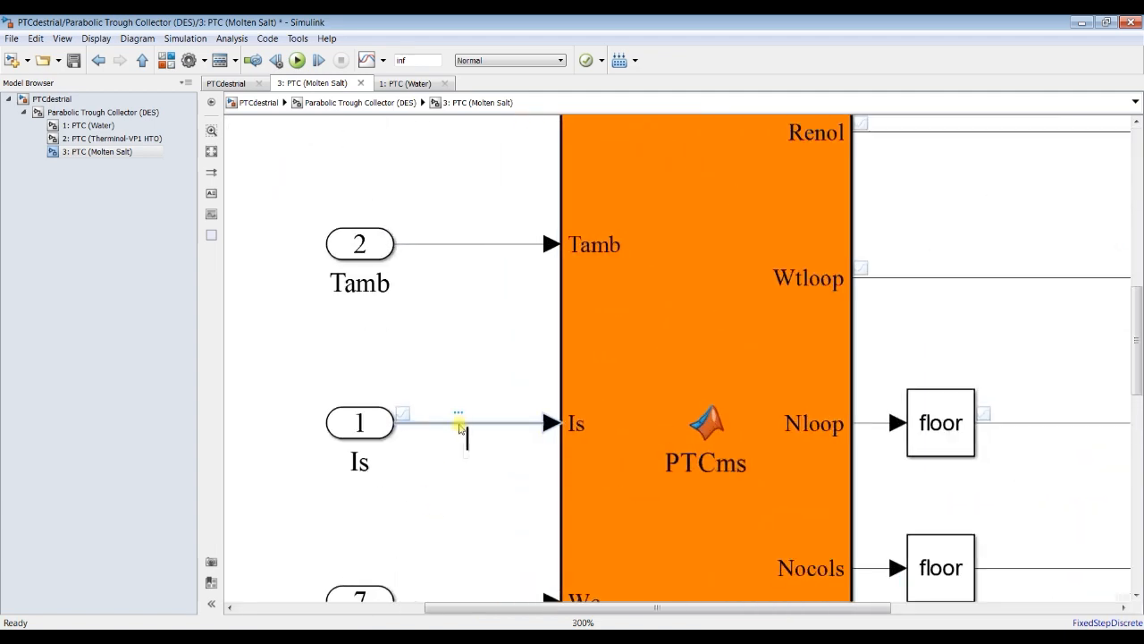
text(s)
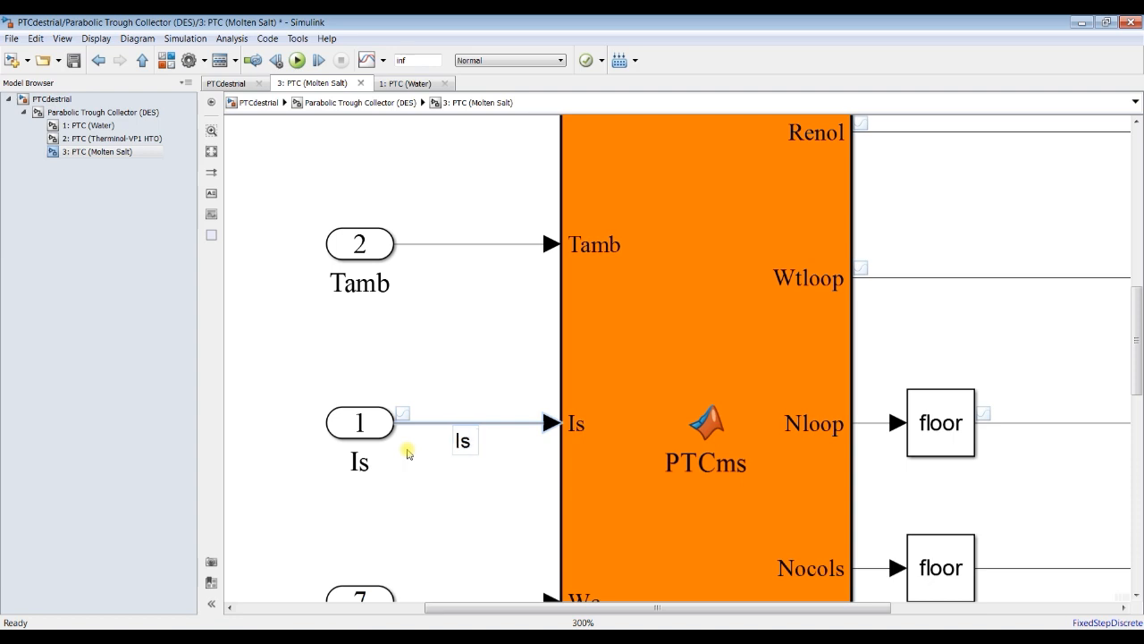
text( W/m2)
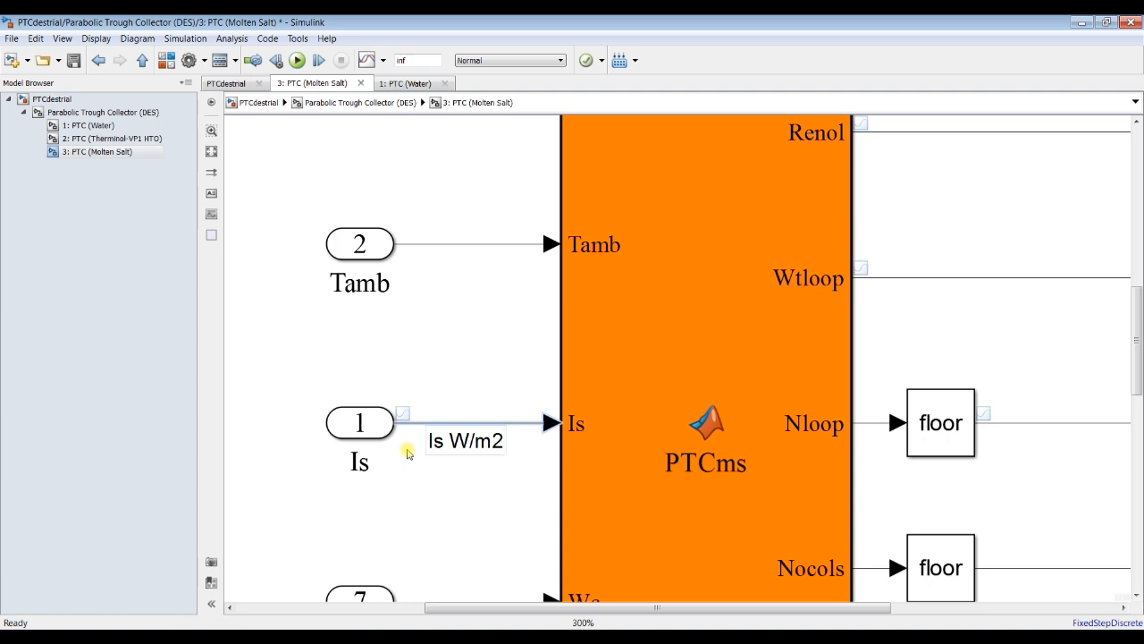
click(437, 316)
Step: Label the Mcol input signal line "Mcol kg/s"
drag(1138, 327, 1140, 191)
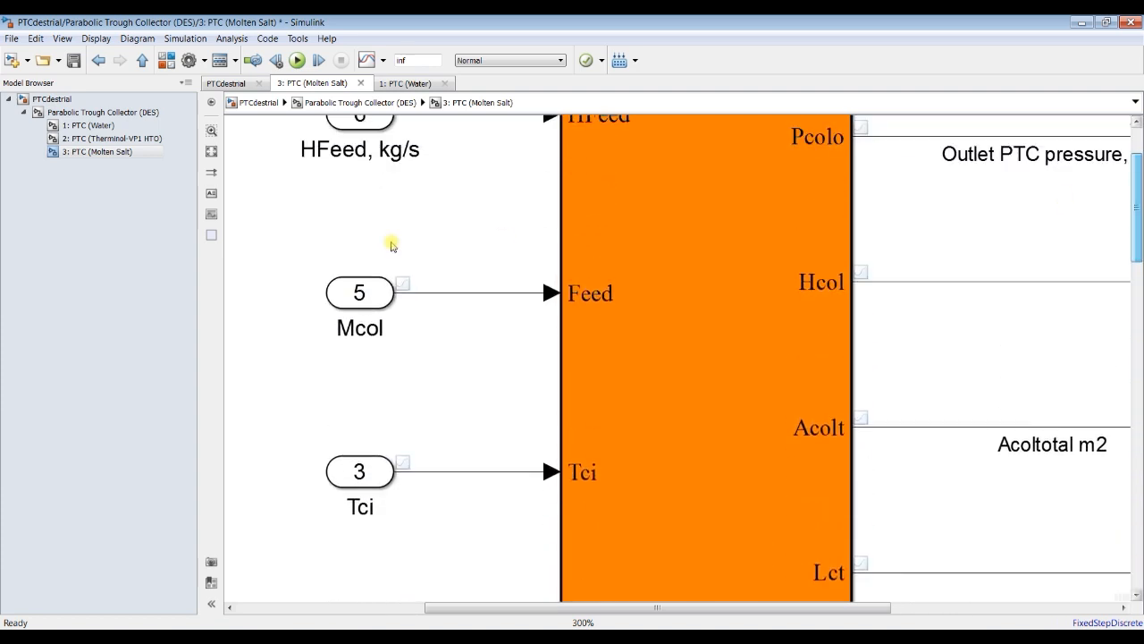
click(453, 293)
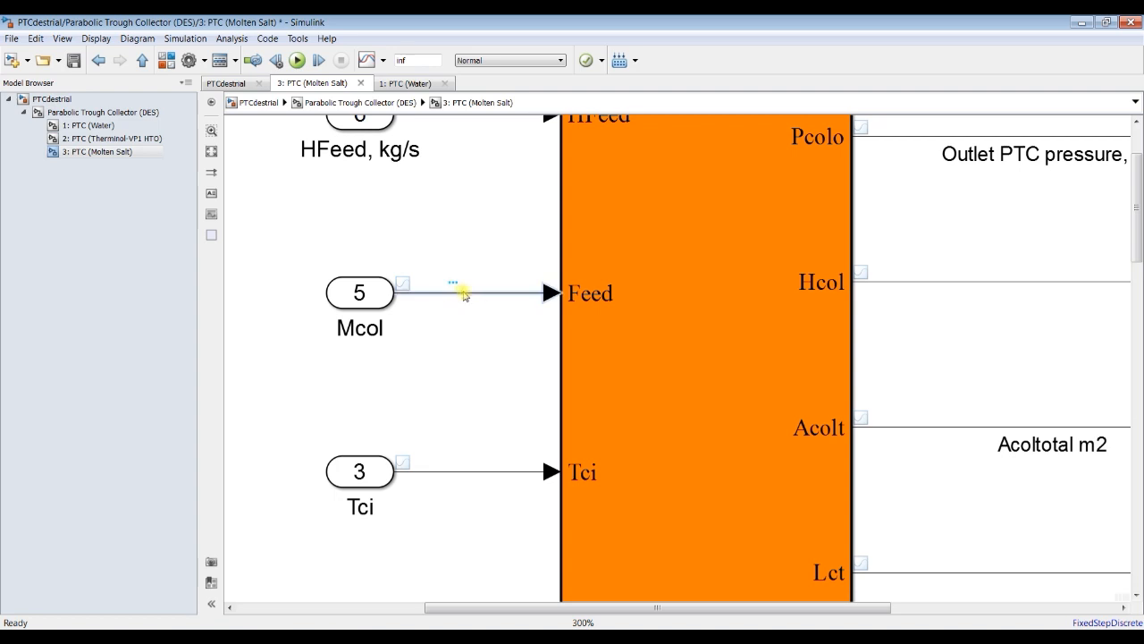
text(Mcol)
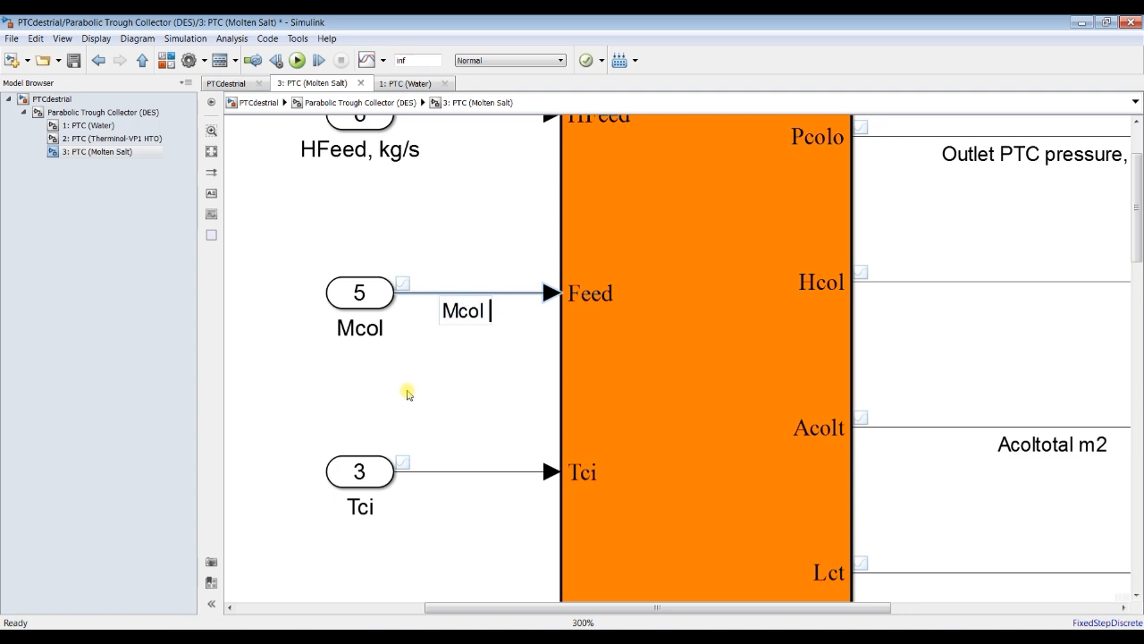
text( kg/s)
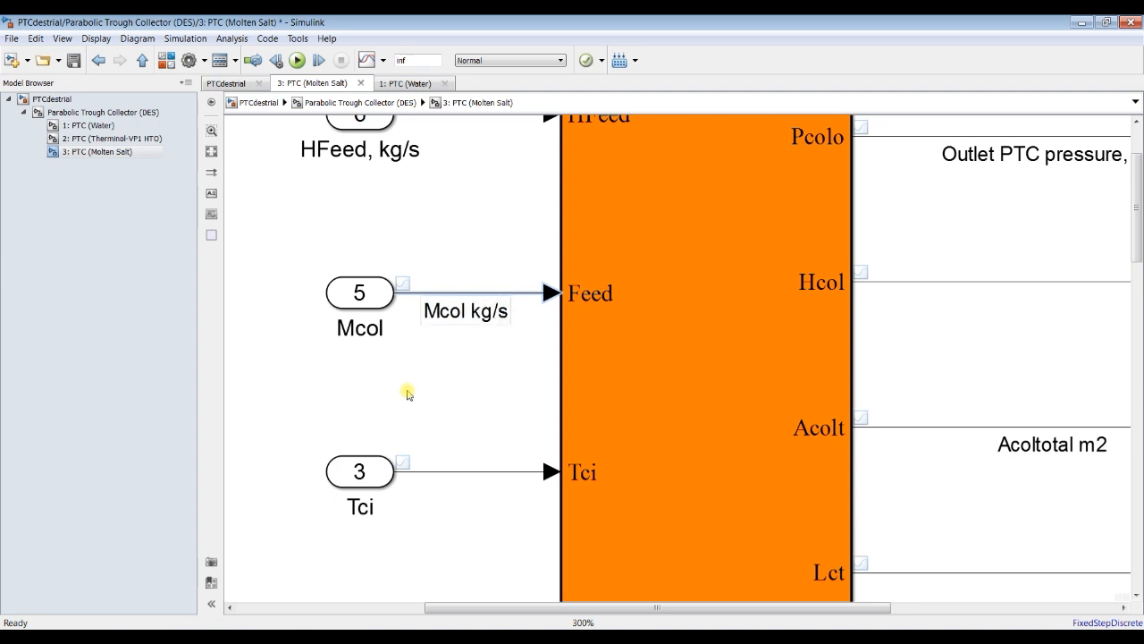
Step: Label the HFeed input signal line "Hfeed kg/s"
drag(1135, 239, 1138, 219)
click(489, 225)
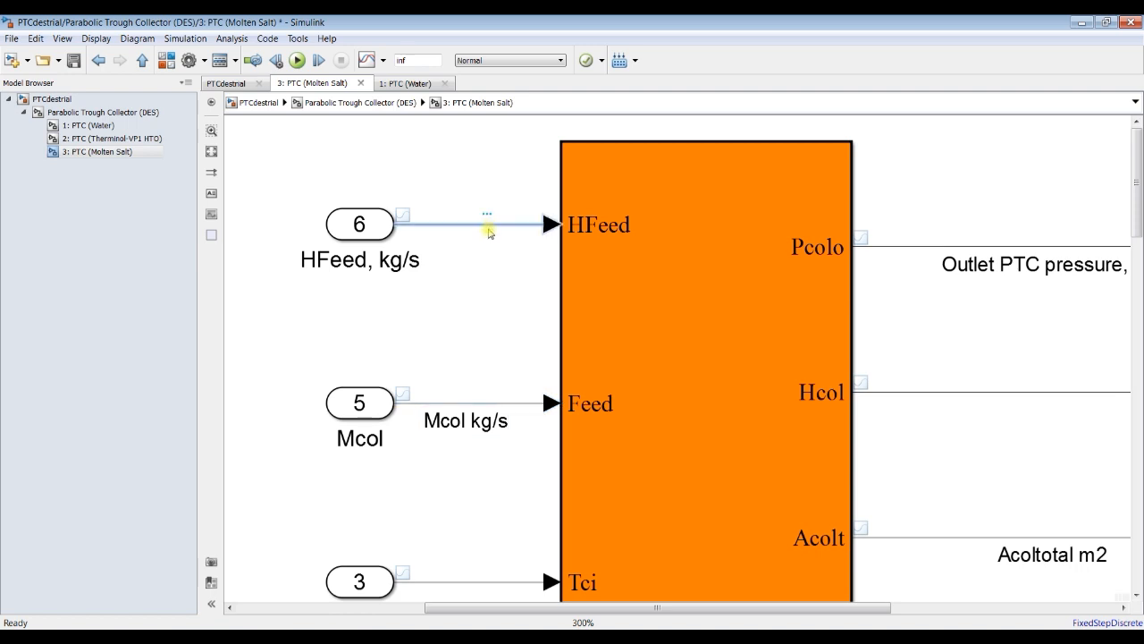
text(Hfeed)
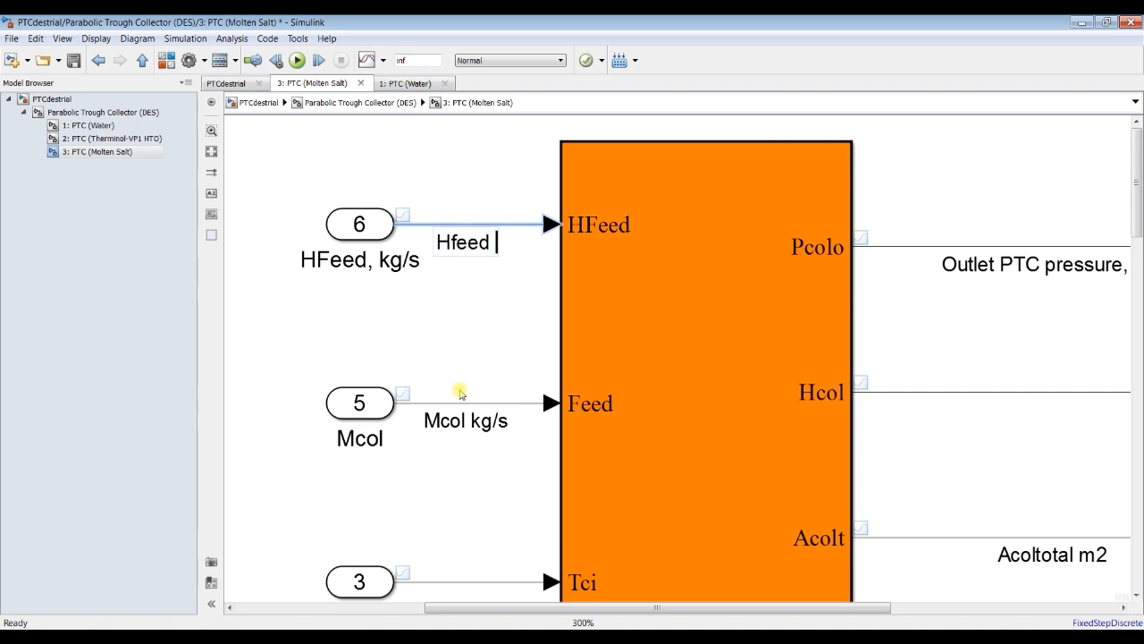
text( kg/s)
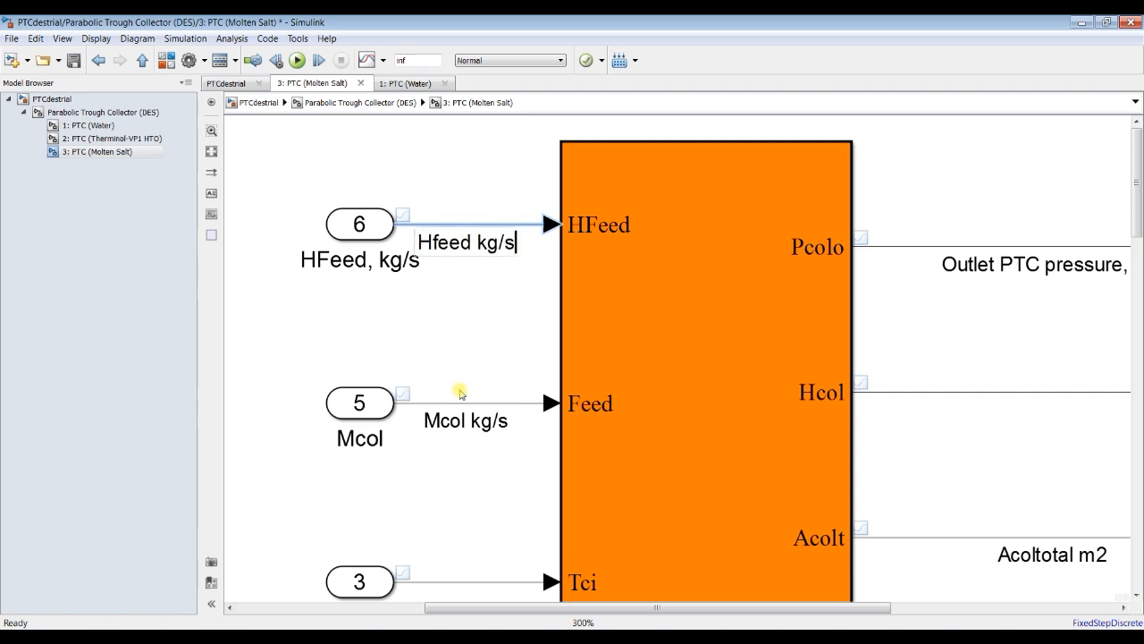
click(460, 331)
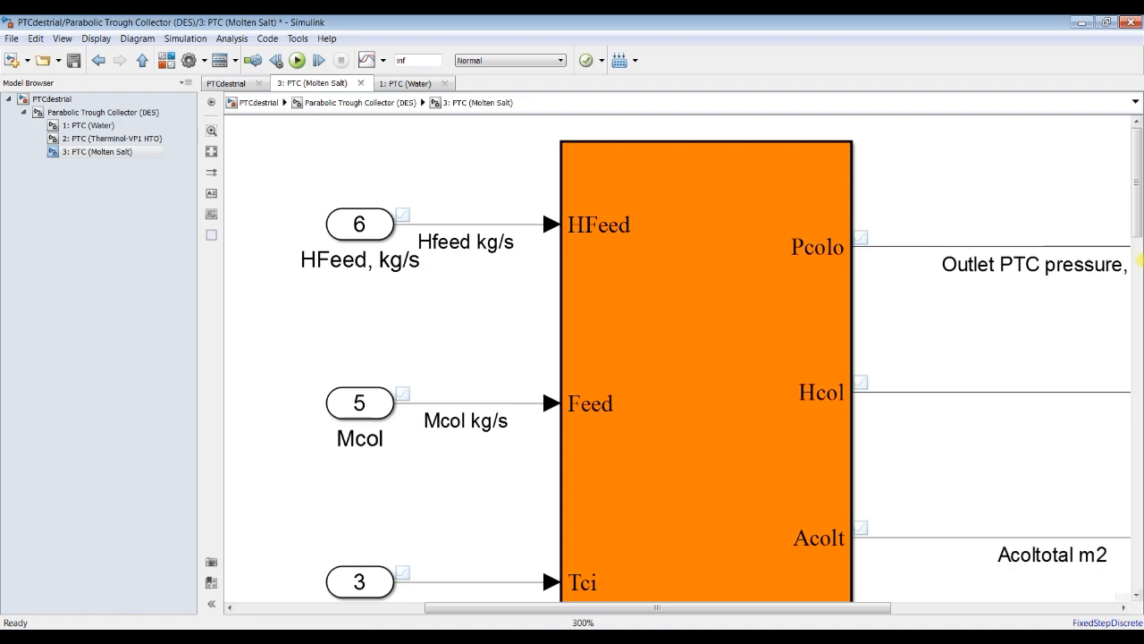
Step: Examine the PTC Molten Salt block's function code, especially the inputs, function name and outputs in its declaration, and close the code
drag(1138, 217, 1139, 256)
double_click(666, 237)
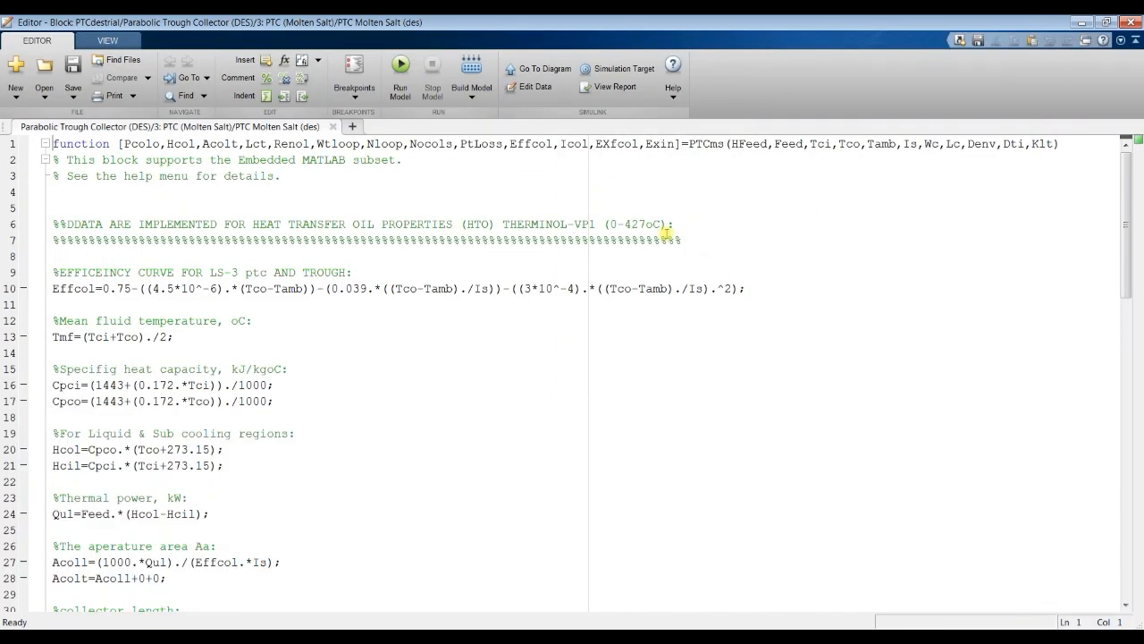
scroll(143, 278, down, 20)
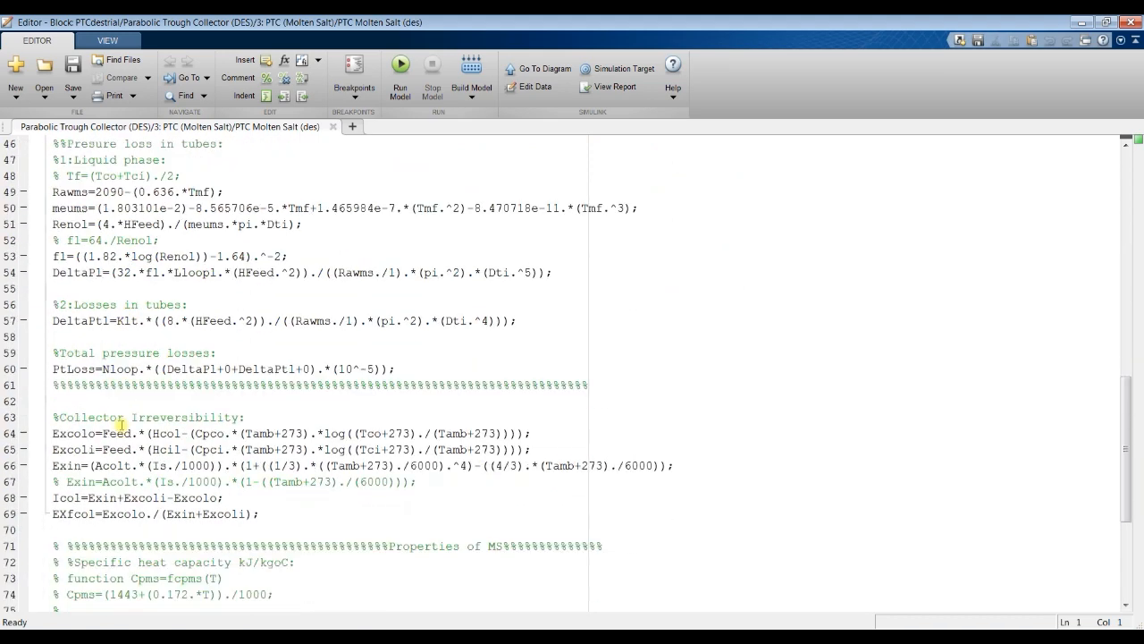
scroll(129, 481, up, 20)
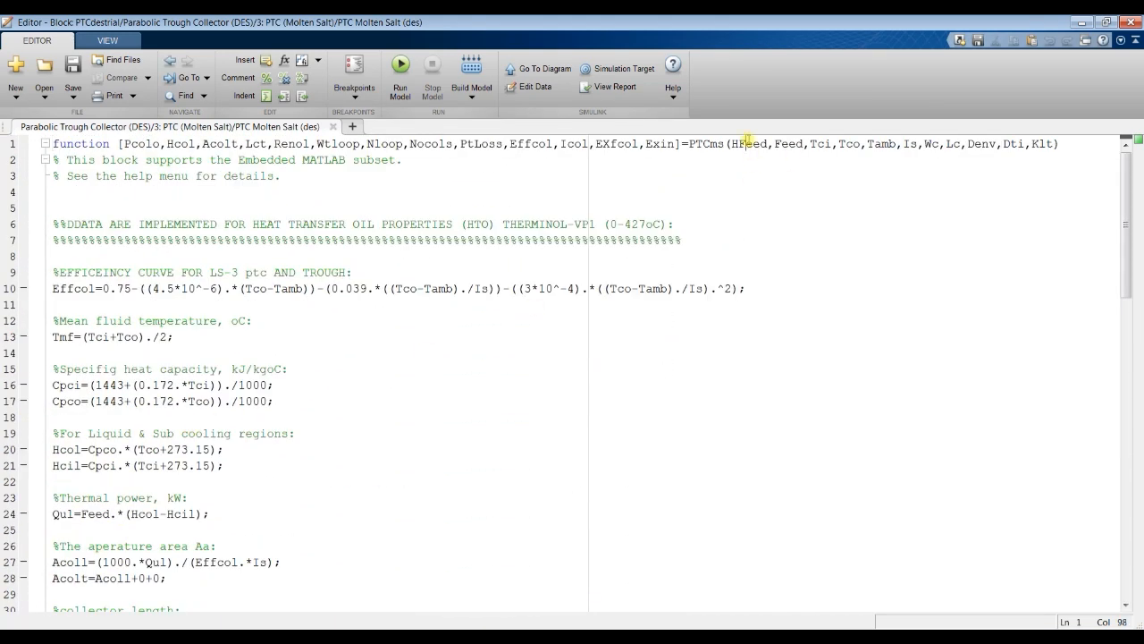
drag(733, 144, 1055, 145)
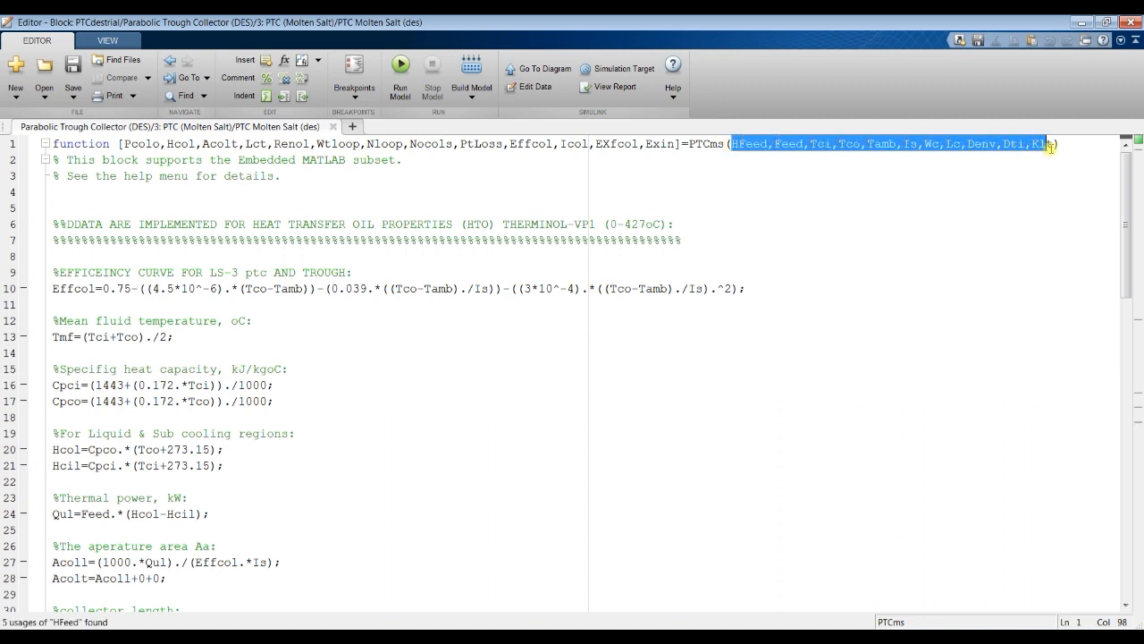
click(734, 145)
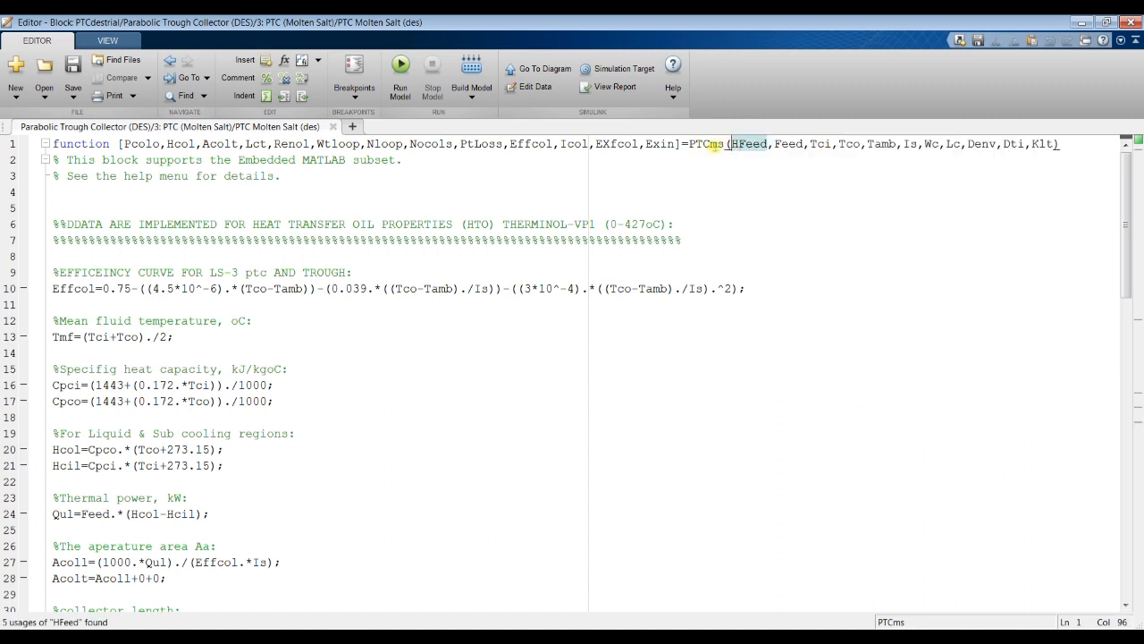
drag(690, 144, 723, 144)
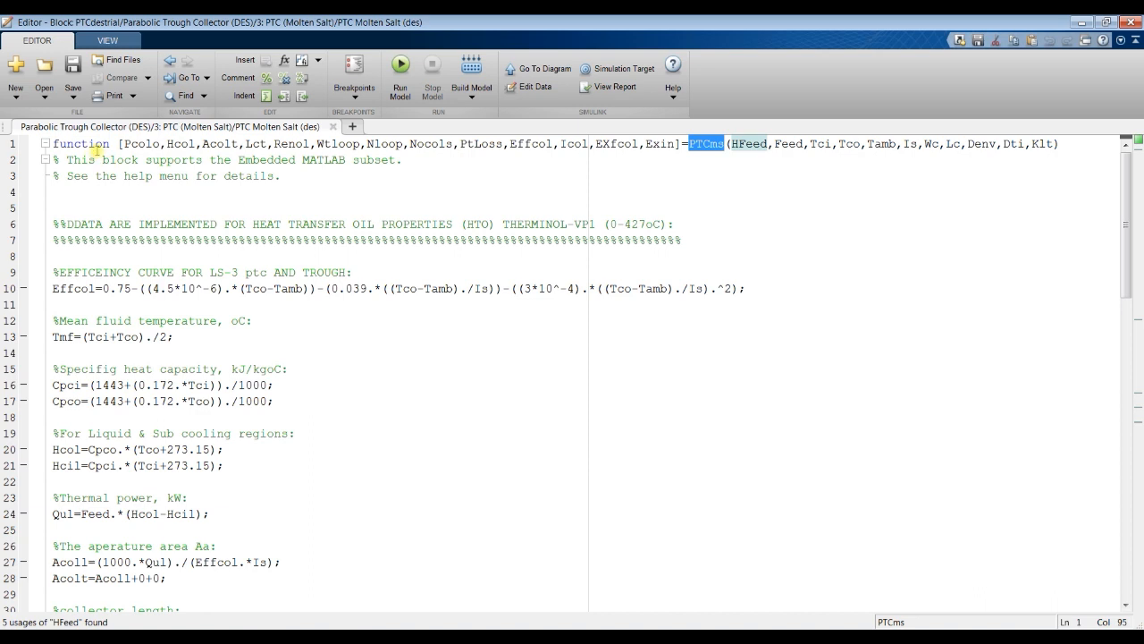
drag(125, 144, 677, 143)
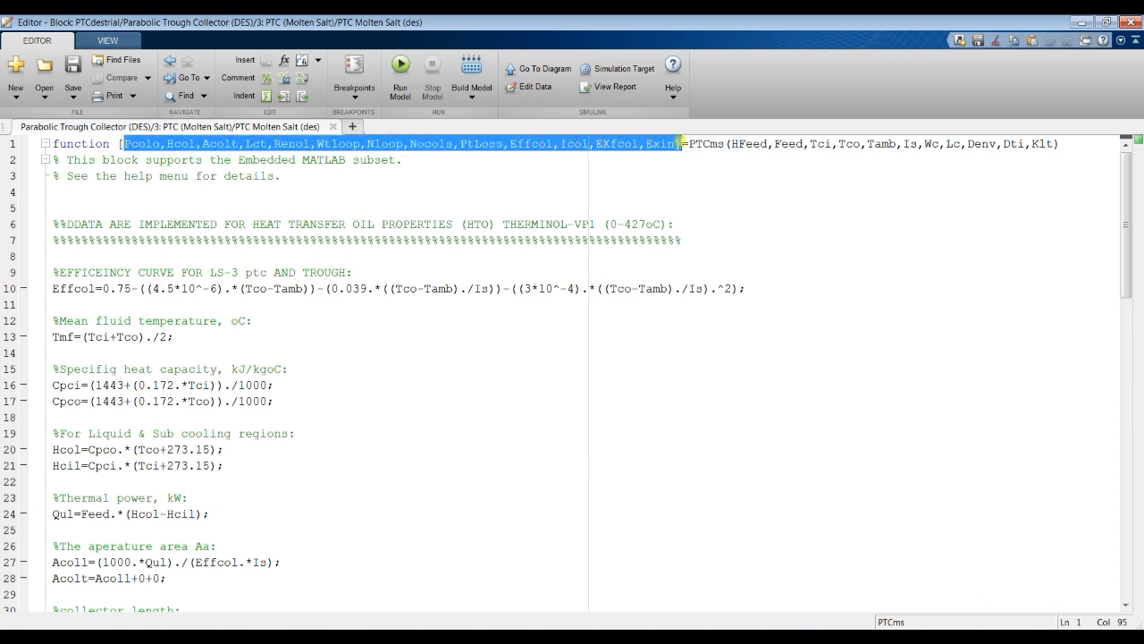
click(333, 126)
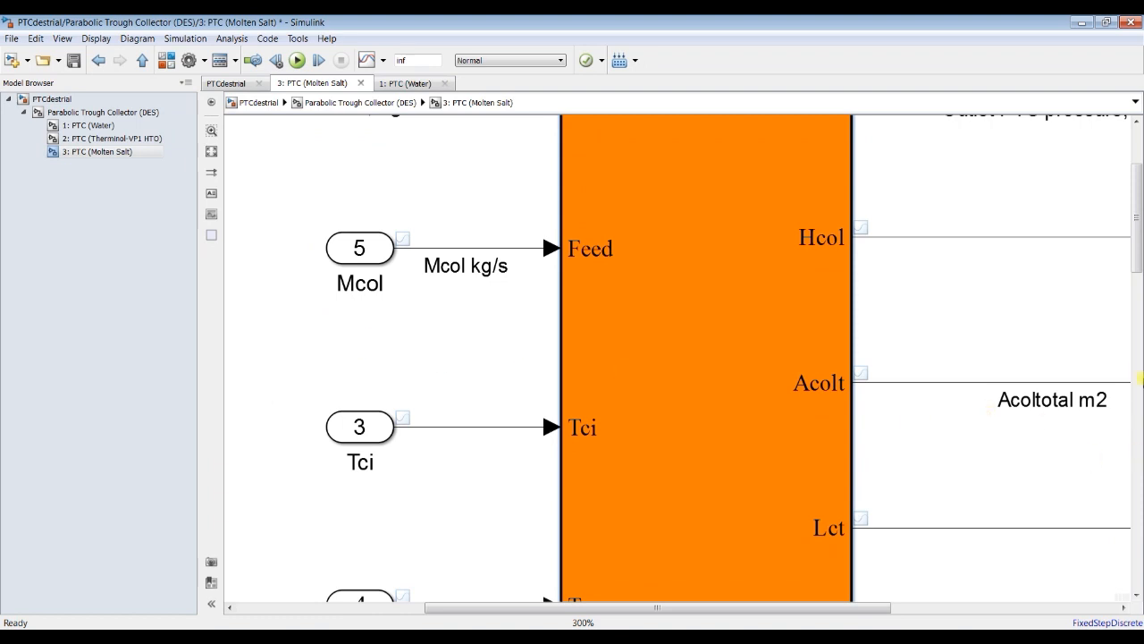
Step: Label the Tci input signal line "Tci oC"
click(472, 428)
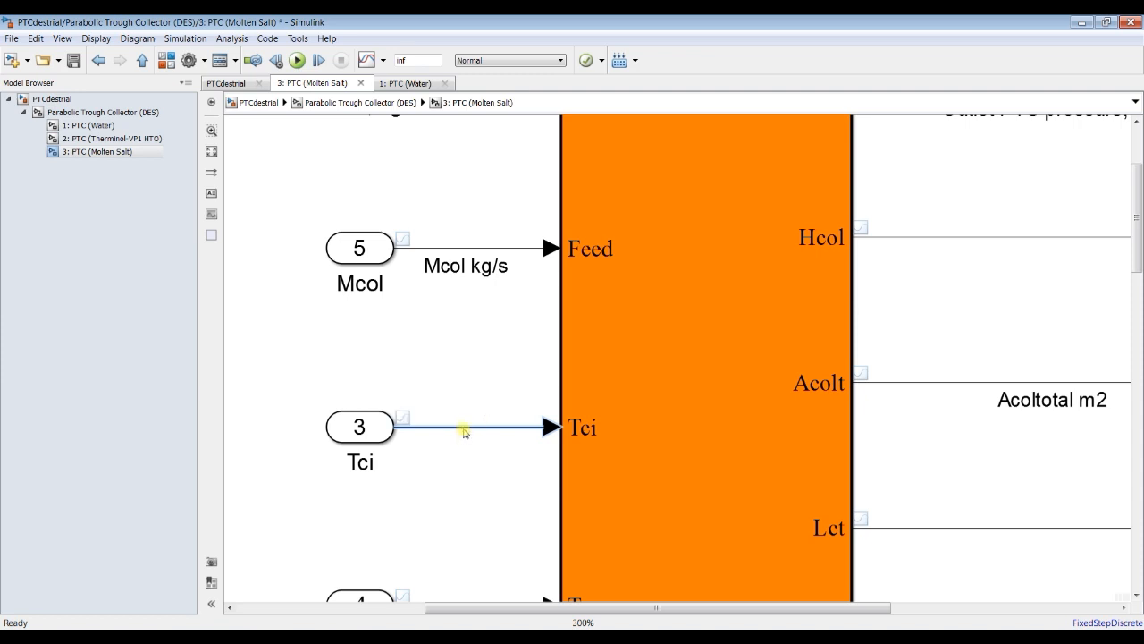
text(Tci oC)
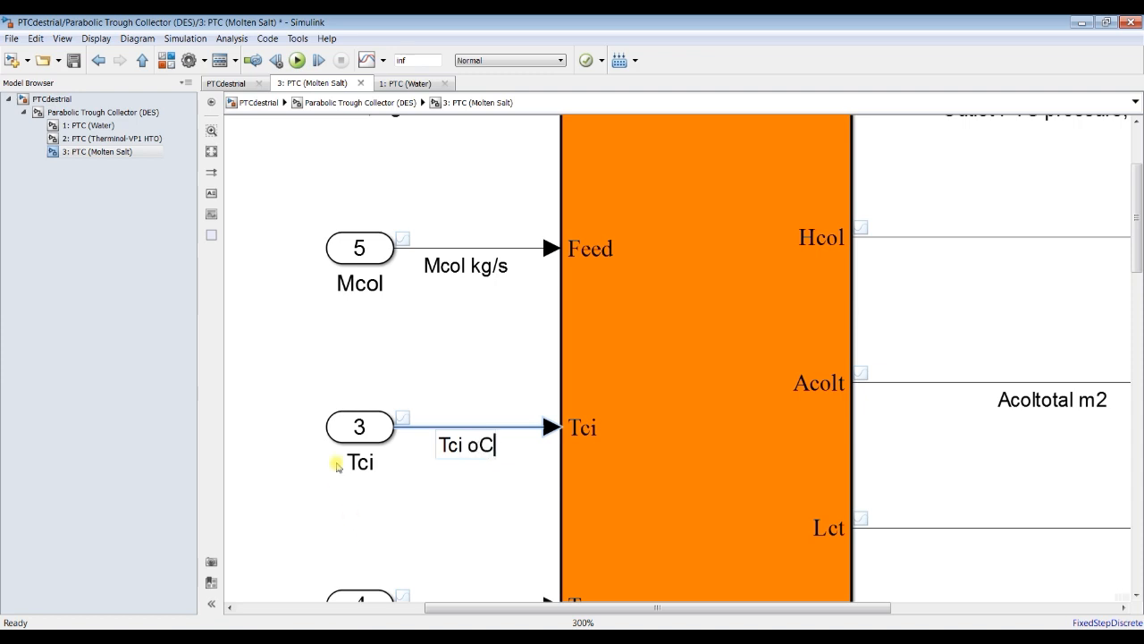
click(312, 370)
Step: Label the Tco input signal line "Tco oC"
drag(1140, 249, 1140, 311)
click(473, 323)
double_click(473, 324)
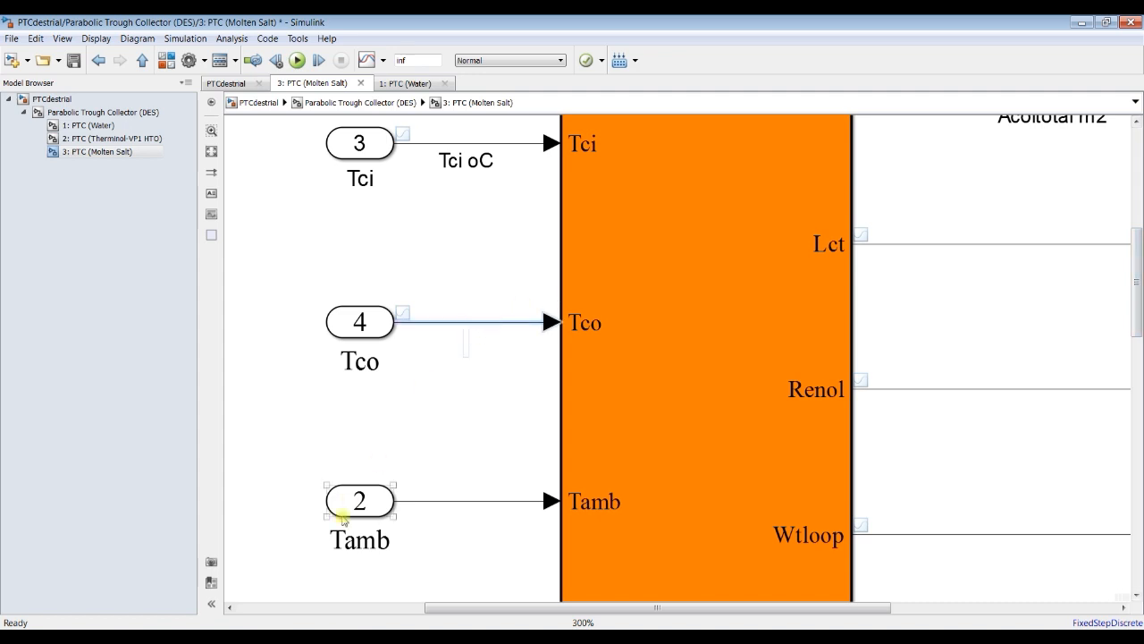
text(Tco oC)
click(277, 329)
Step: Label the Lct output signal line "Collector total length m" by copying the name of its display block
drag(1140, 327, 1140, 387)
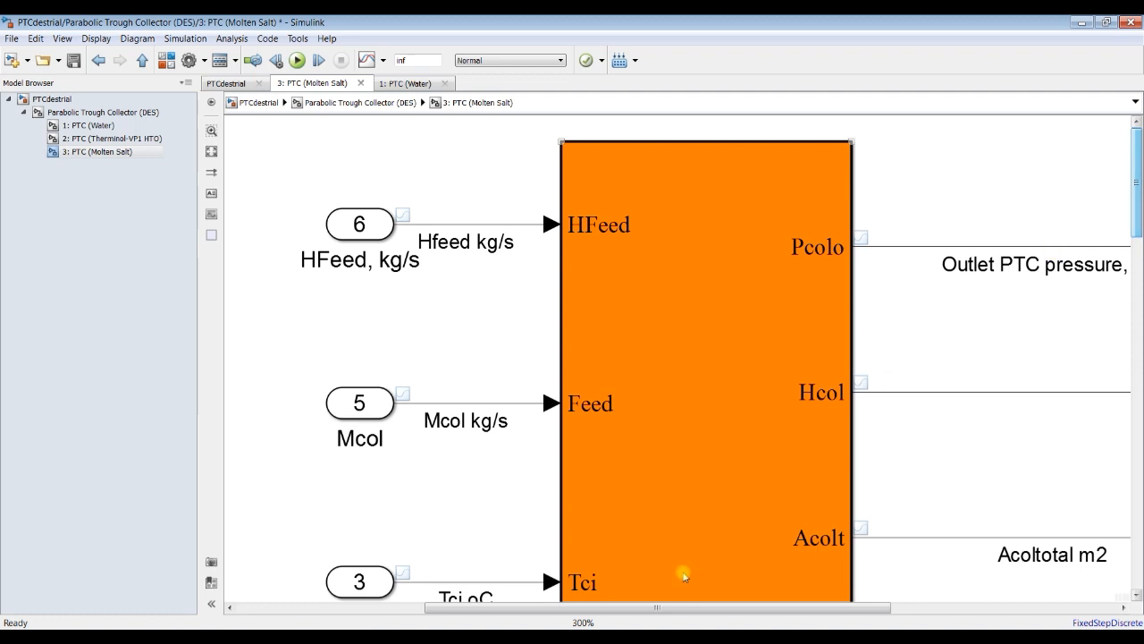
drag(698, 610, 915, 606)
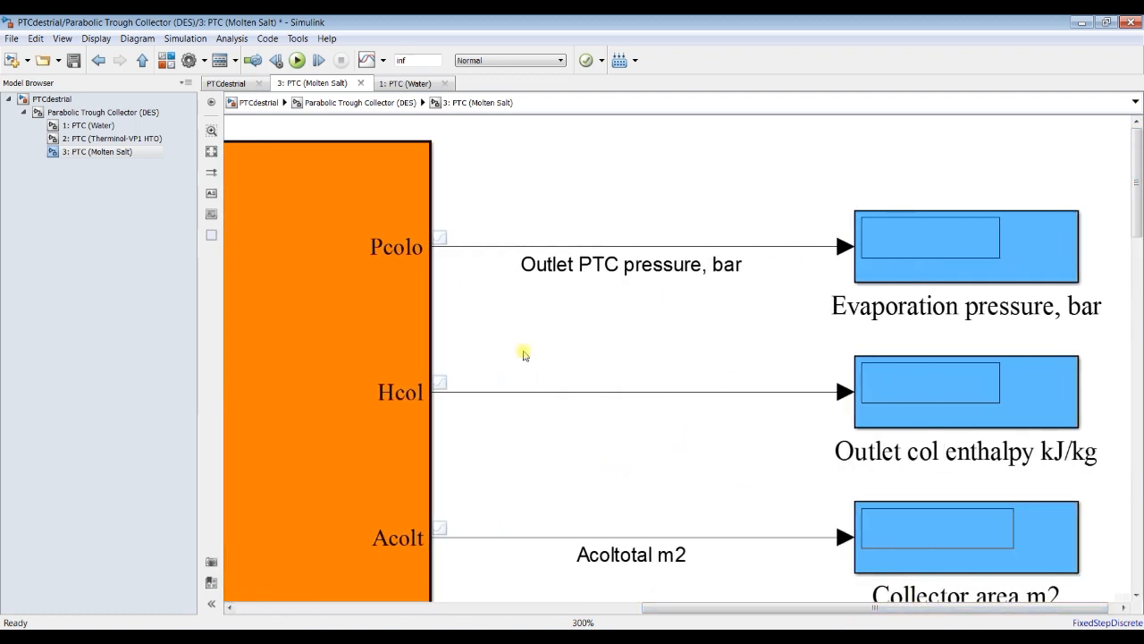
scroll(660, 421, down, 3)
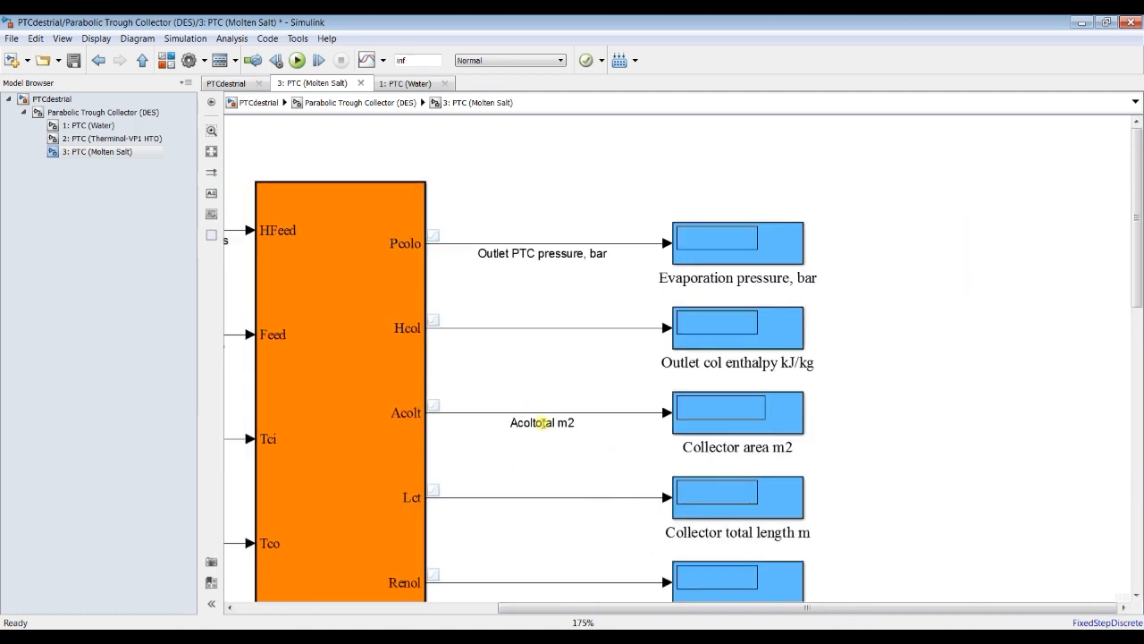
drag(1140, 278, 1138, 316)
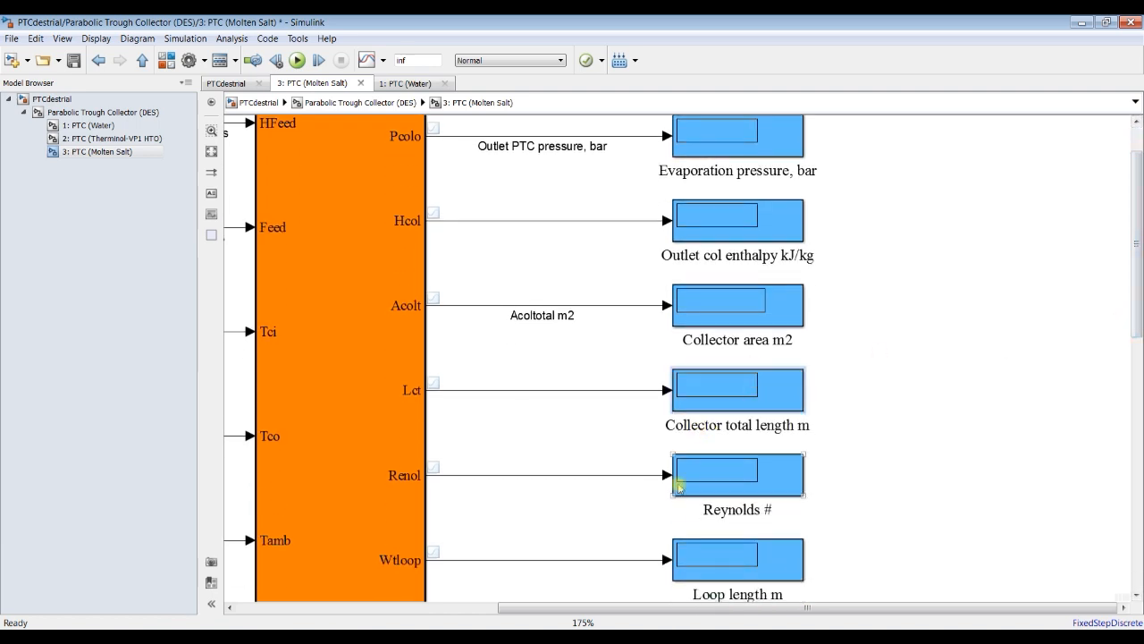
key(ctrl+a)
key(ctrl+c)
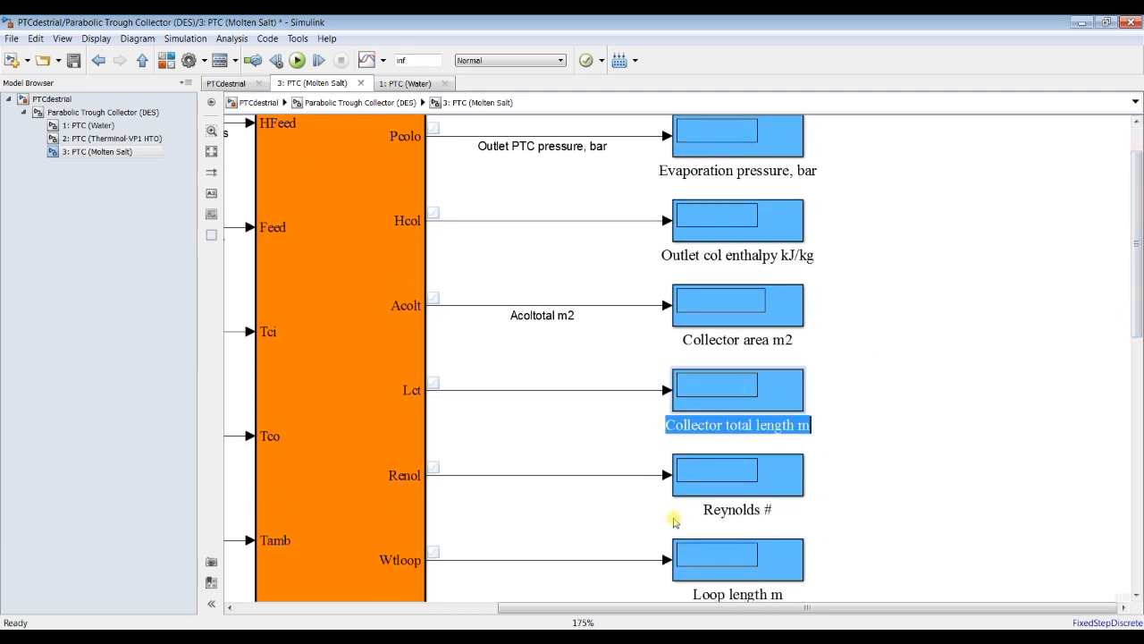
click(503, 407)
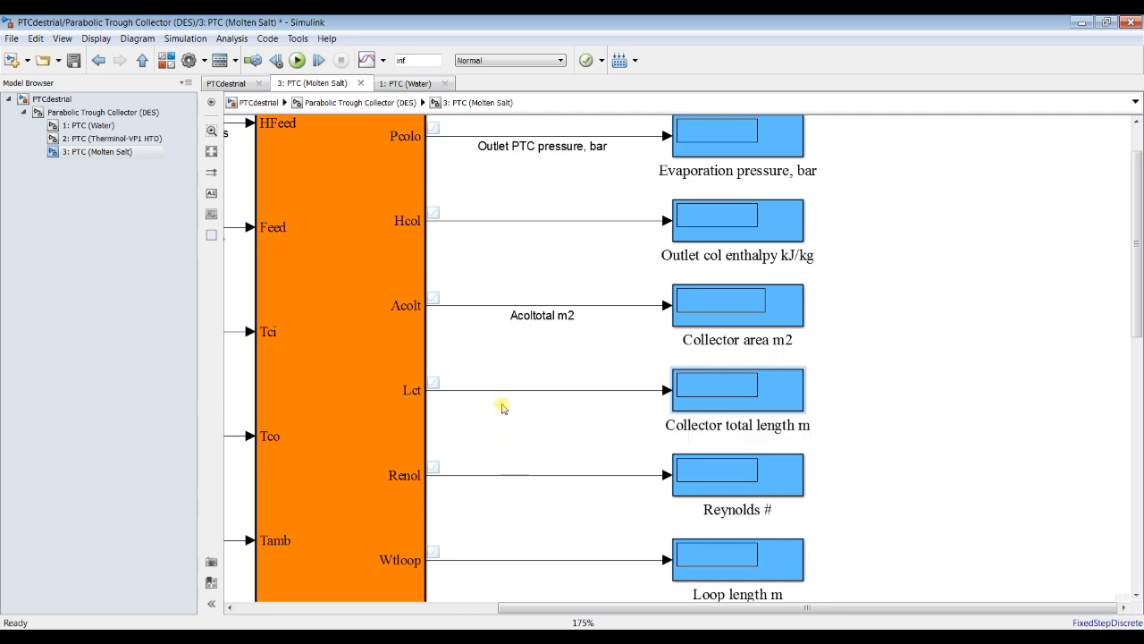
double_click(515, 391)
key(ctrl+v)
click(558, 438)
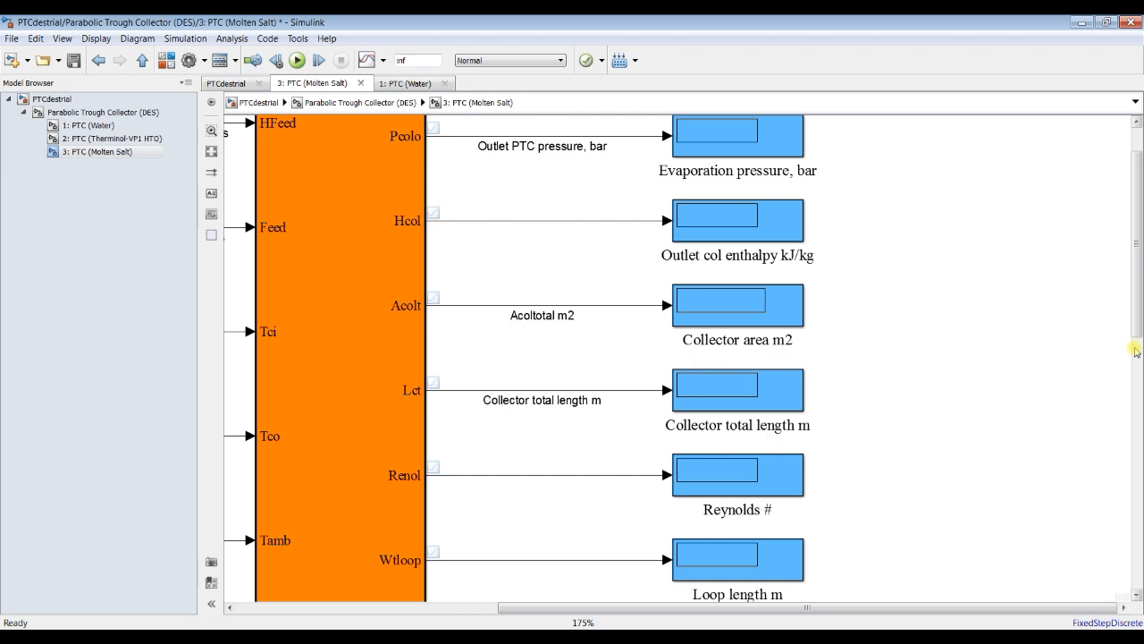
Step: Label the Renol output signal line "Reynolds #", copied from its display block's name
scroll(1098, 386, down, 3)
click(707, 363)
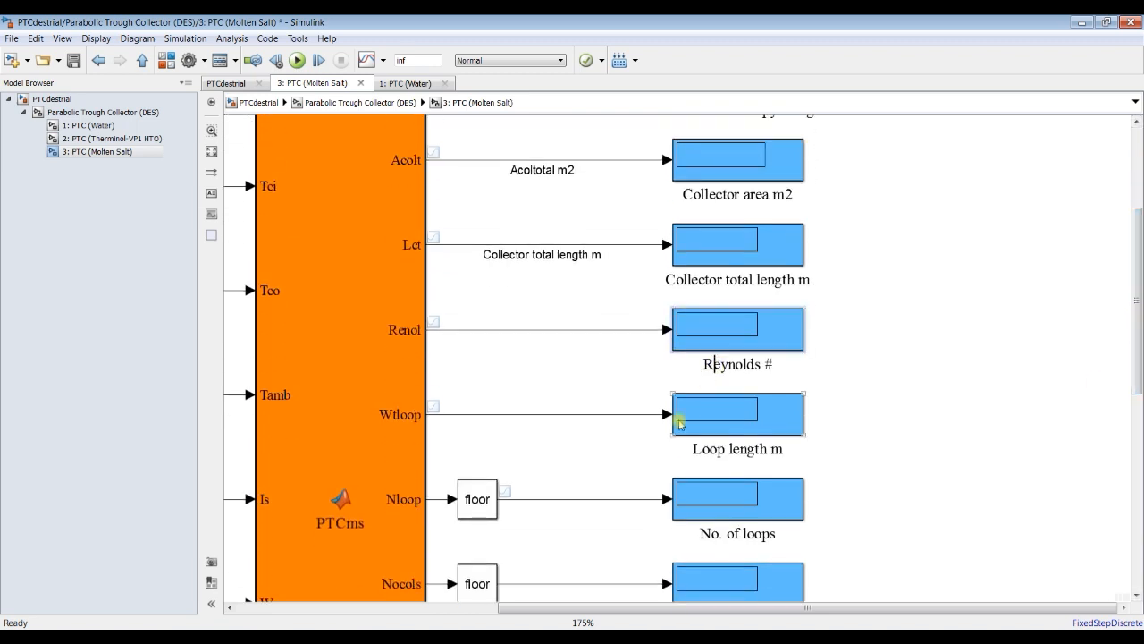
key(ctrl+a)
key(ctrl+c)
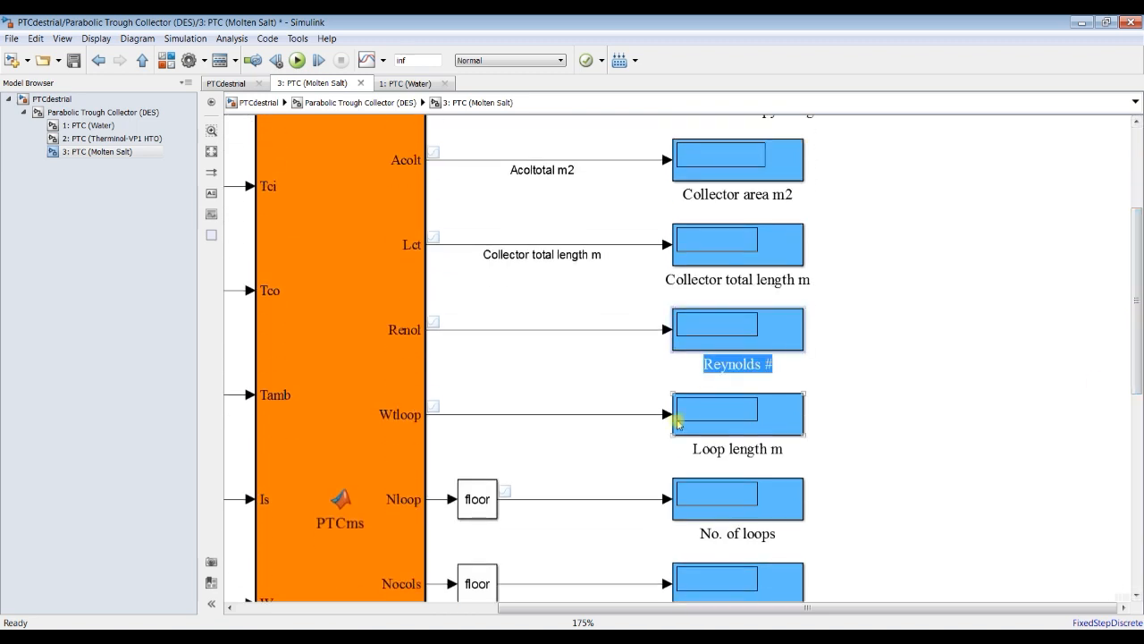
click(565, 331)
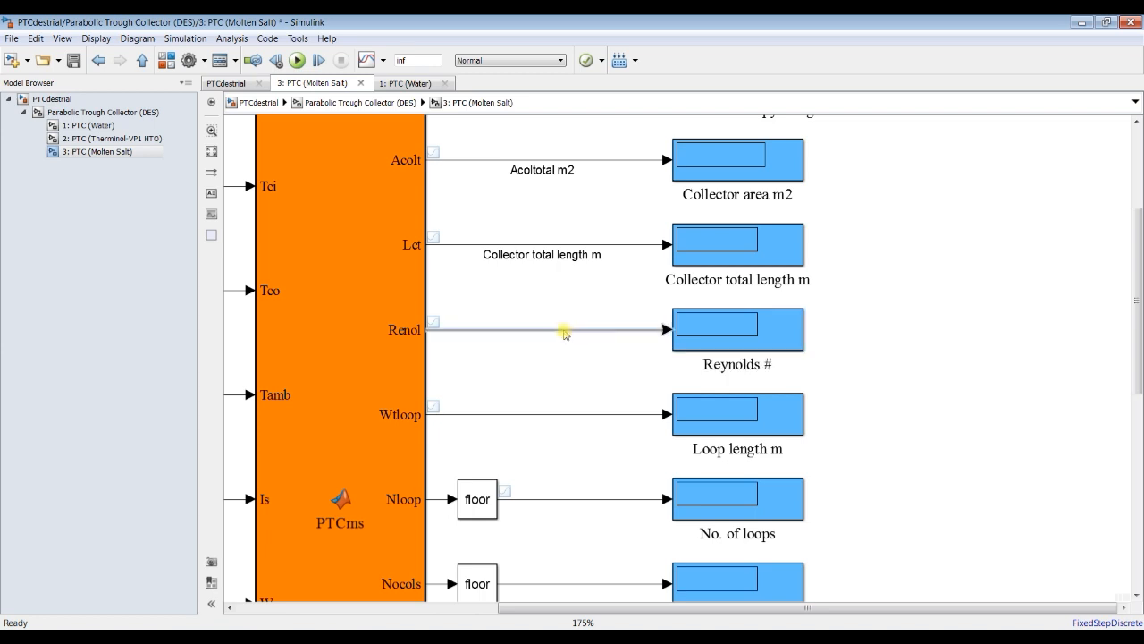
key(ctrl+v)
click(572, 385)
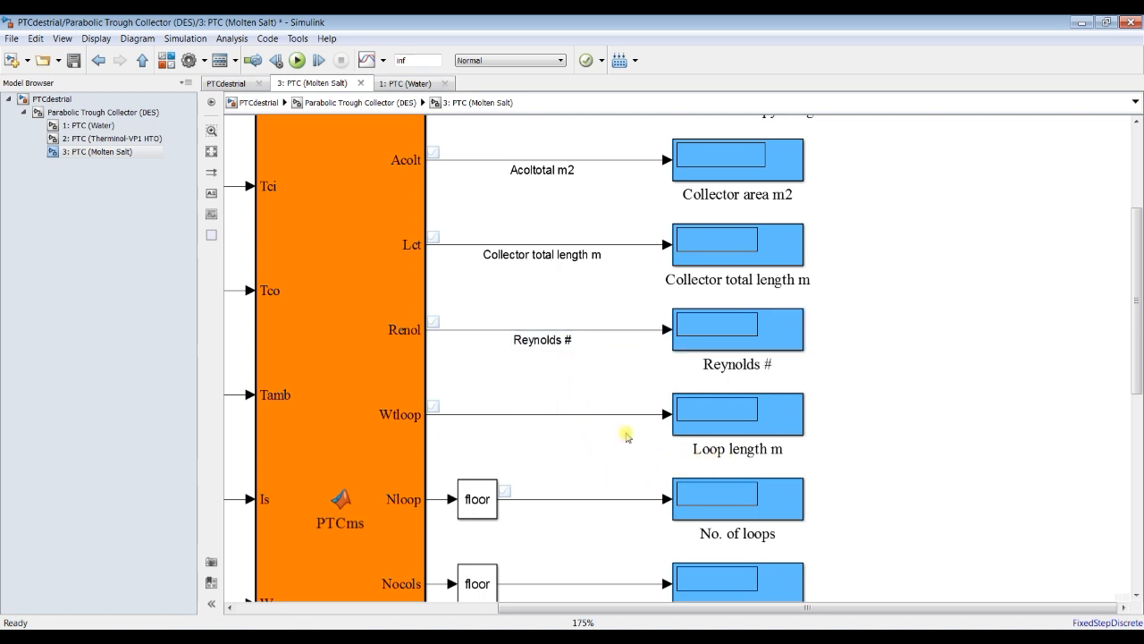
Step: Label the Wtloop output signal line "Loop length m", copied from its display block's name
scroll(1141, 358, down, 2)
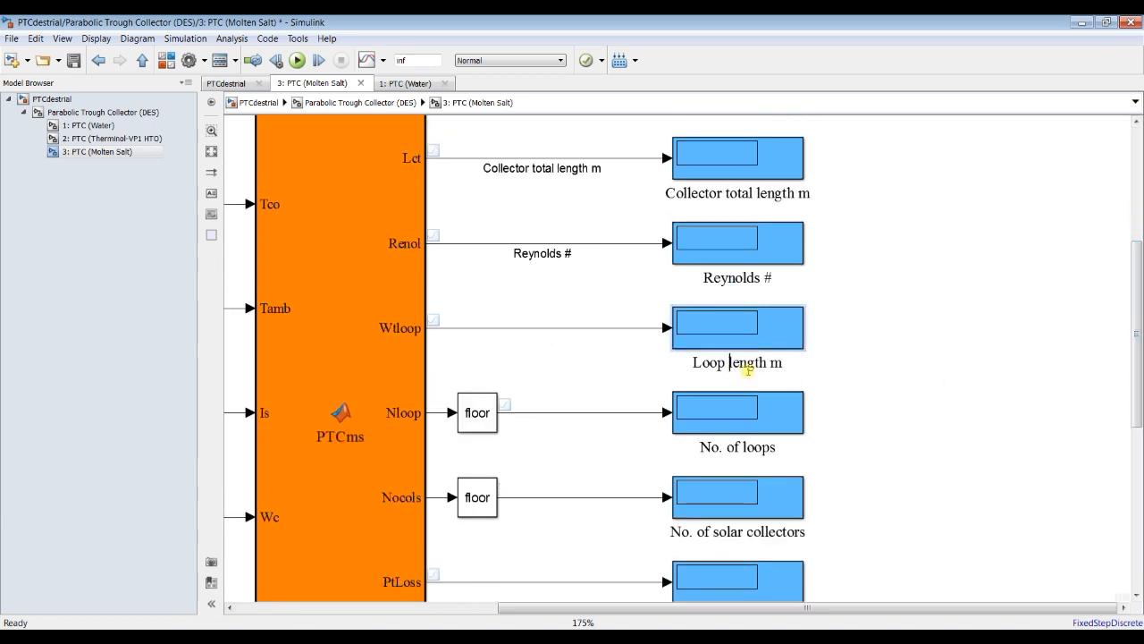
key(ctrl+a)
key(ctrl+c)
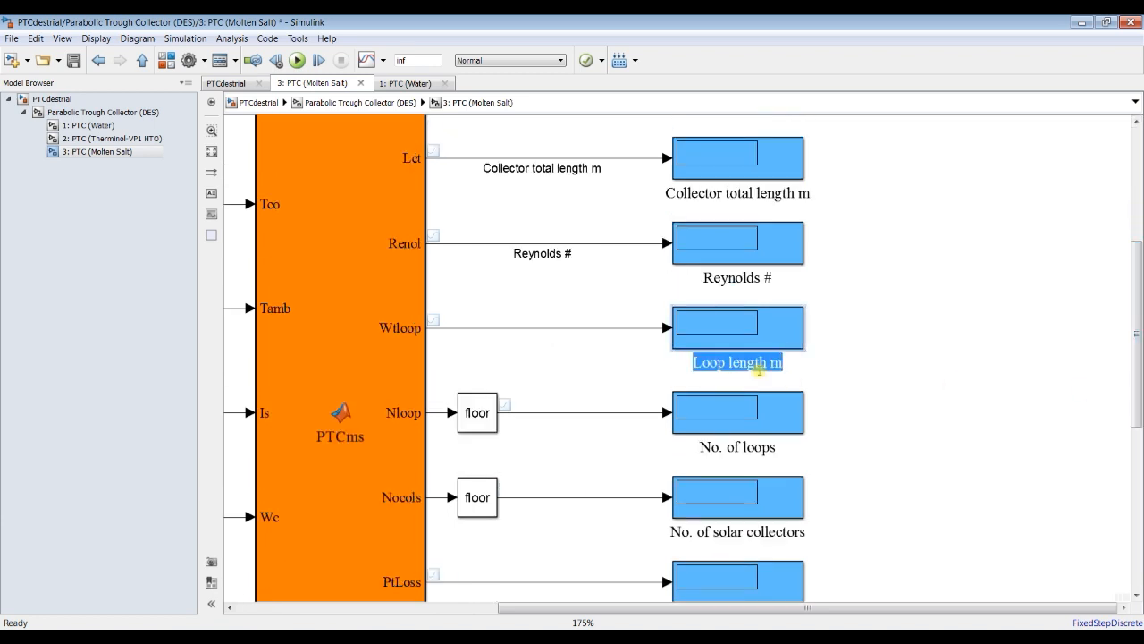
click(525, 328)
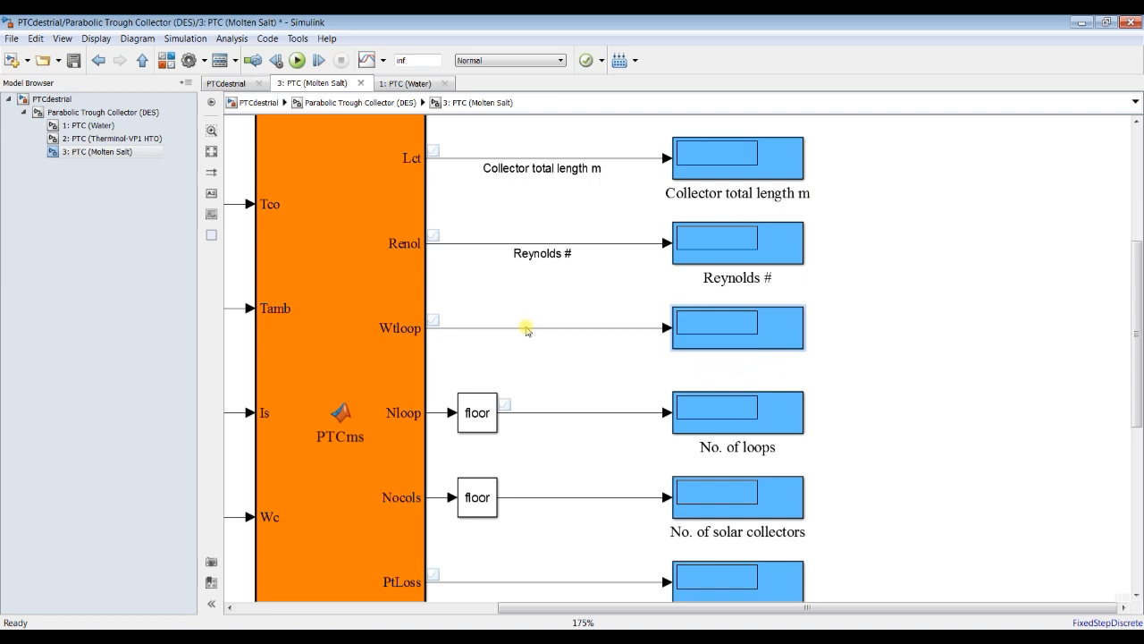
double_click(536, 342)
key(ctrl+v)
click(597, 373)
Step: Label the line from the Nloop floor block to its display "No. of loops", copied from the display's name
click(738, 441)
click(700, 446)
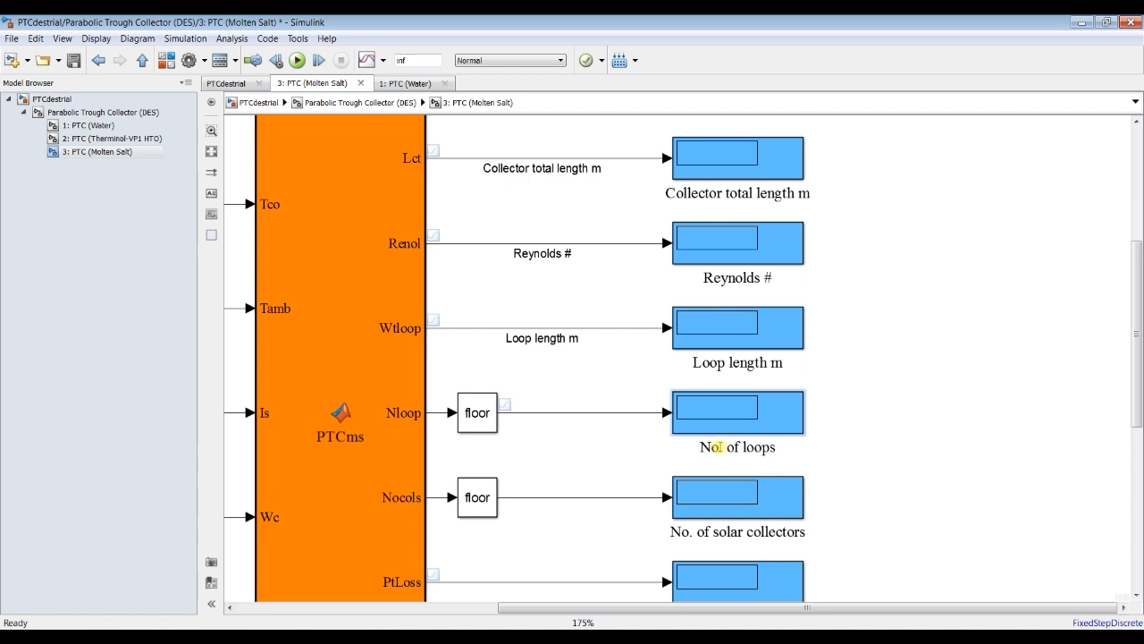
key(ctrl+a)
key(ctrl+c)
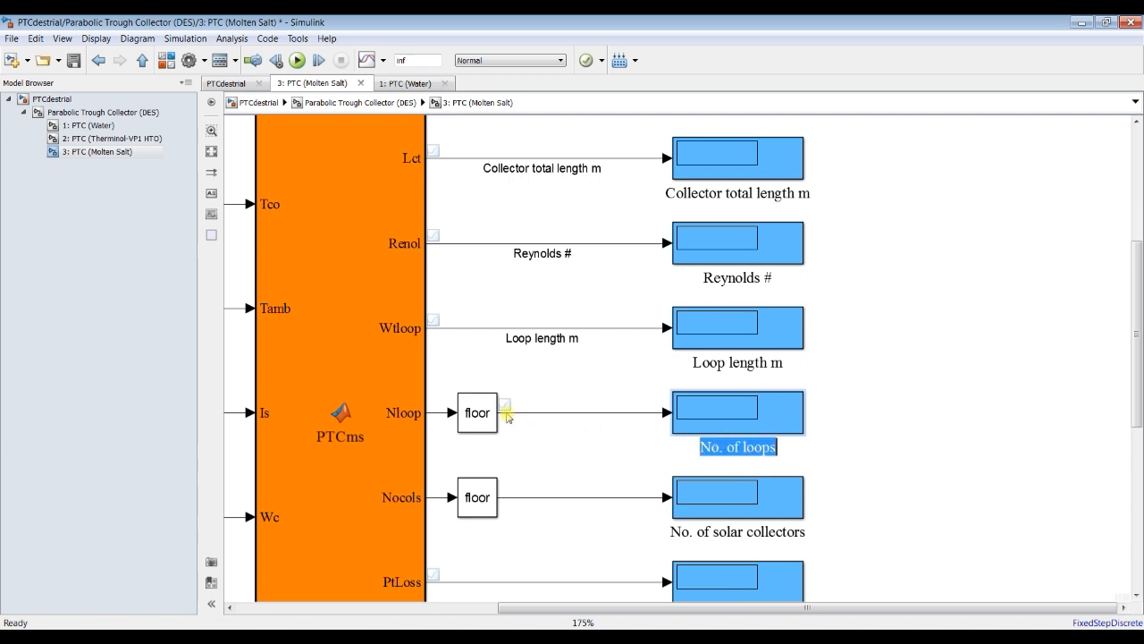
double_click(558, 413)
key(ctrl+v)
click(576, 462)
Step: Label the line from the Nocols floor block to its display "No. of solar collectors", copied from the display's name
drag(1141, 362, 1131, 472)
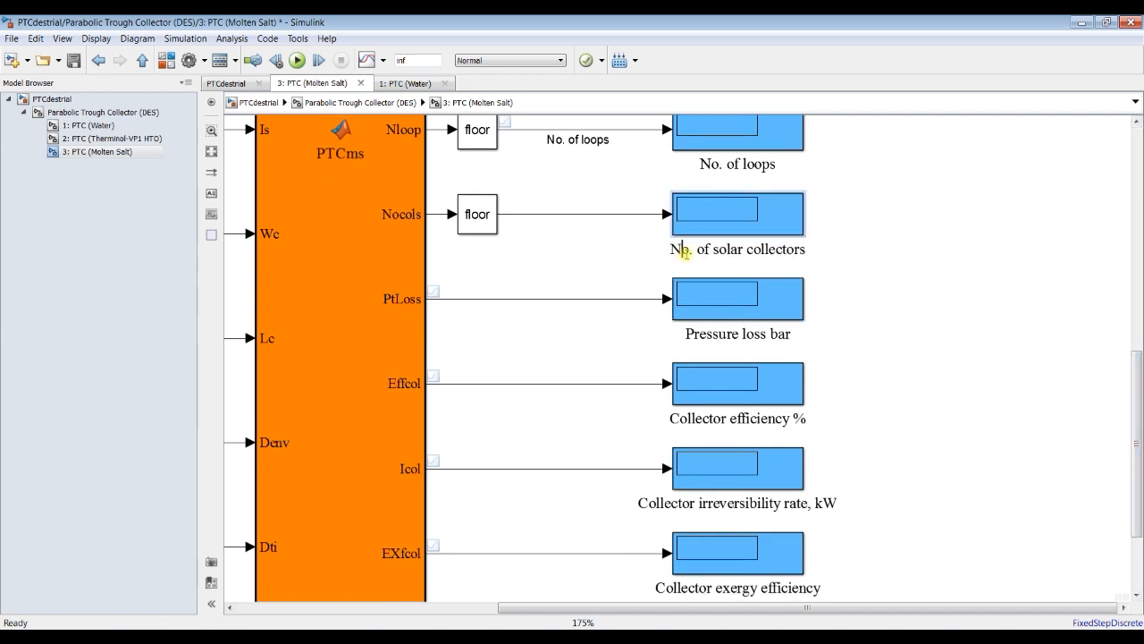
key(ctrl+a)
key(ctrl+c)
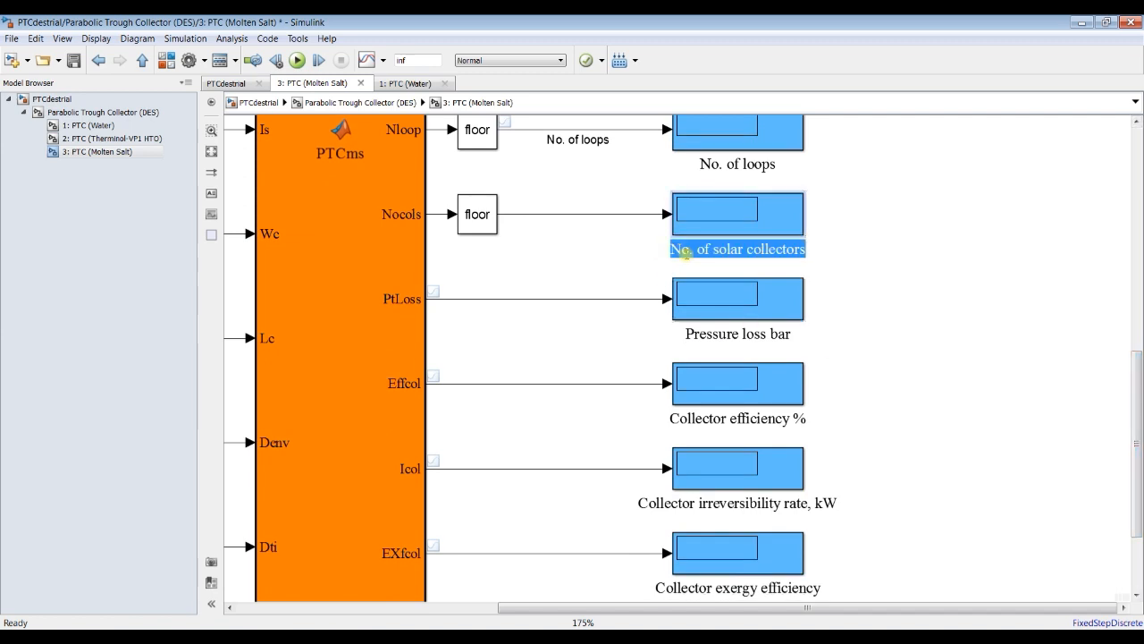
click(569, 223)
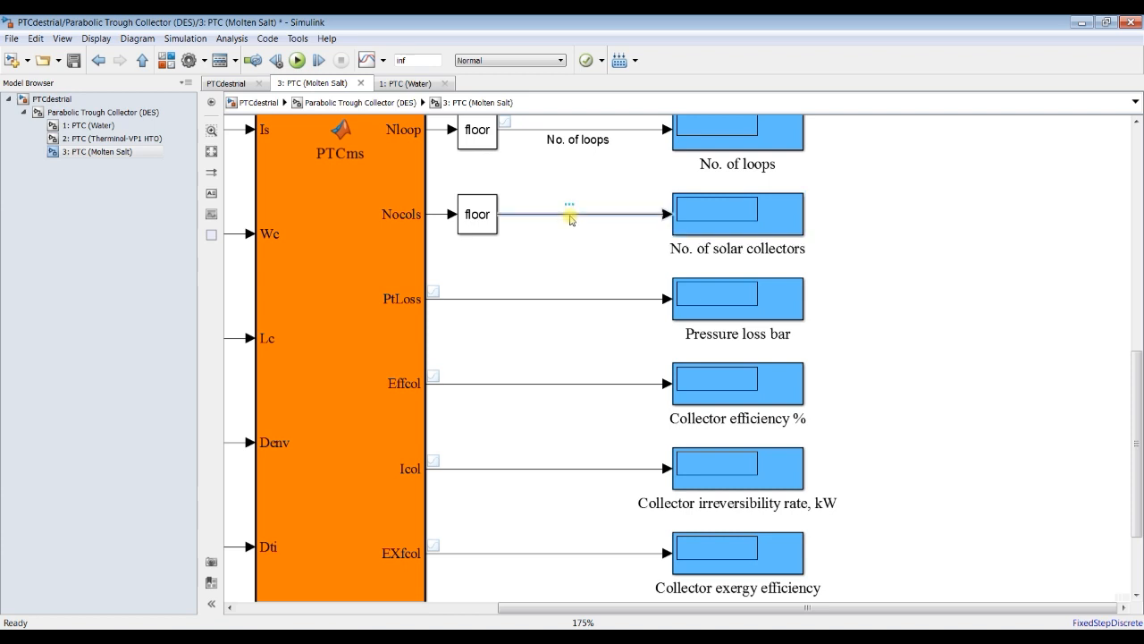
key(ctrl+v)
click(562, 251)
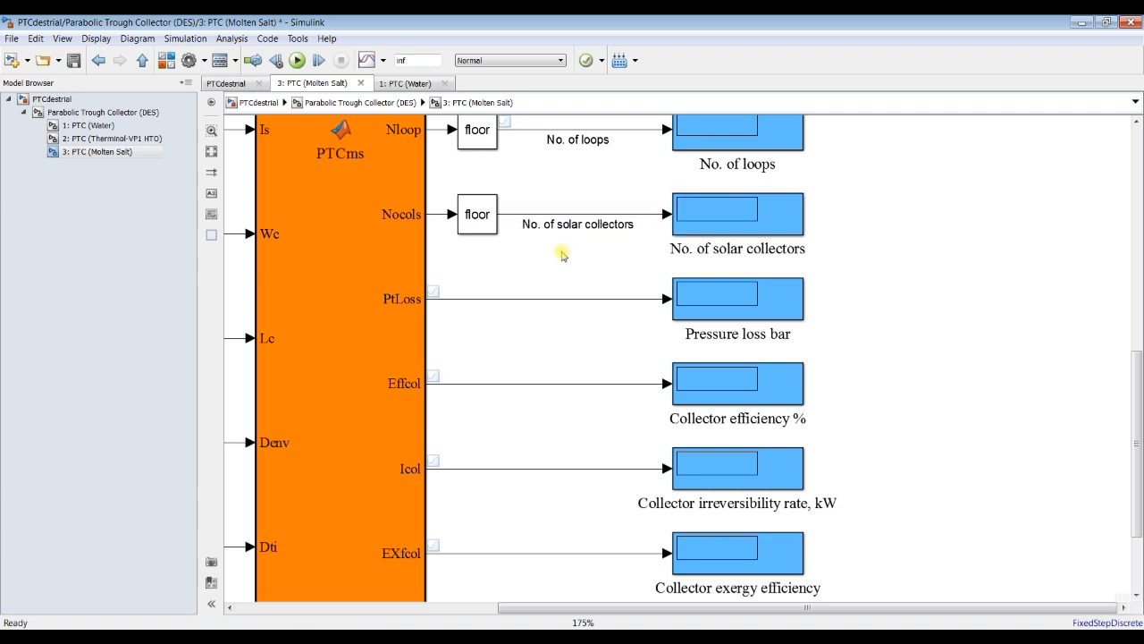
Step: Stop streaming the PtLoss signal and label the Effcol output line "Collector efficiency %", copied from its display block's name
click(537, 299)
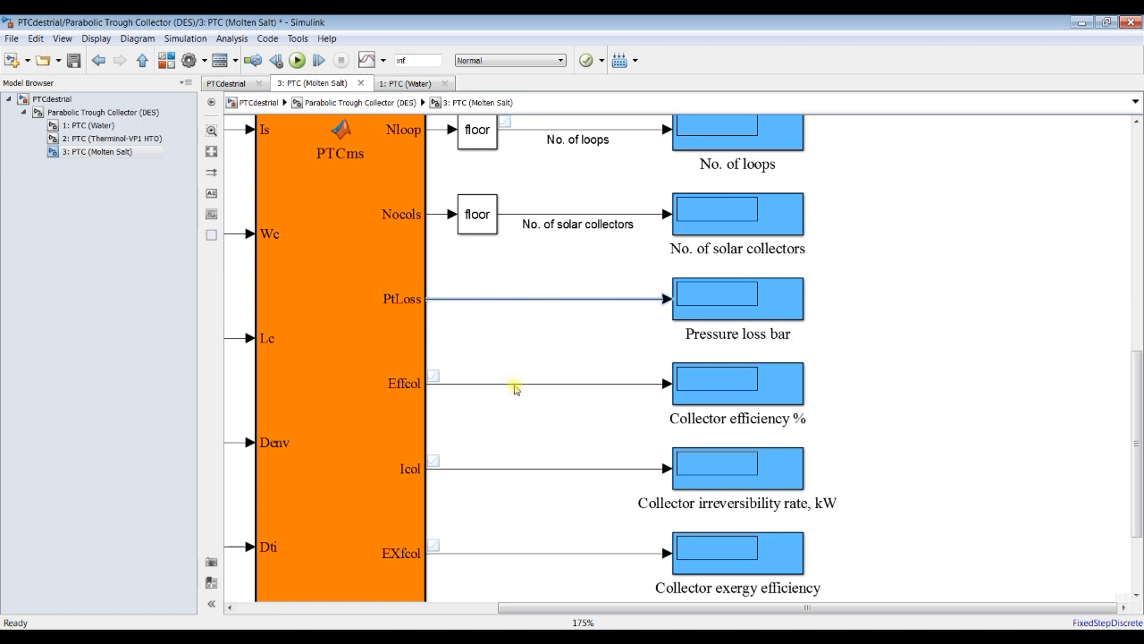
click(701, 419)
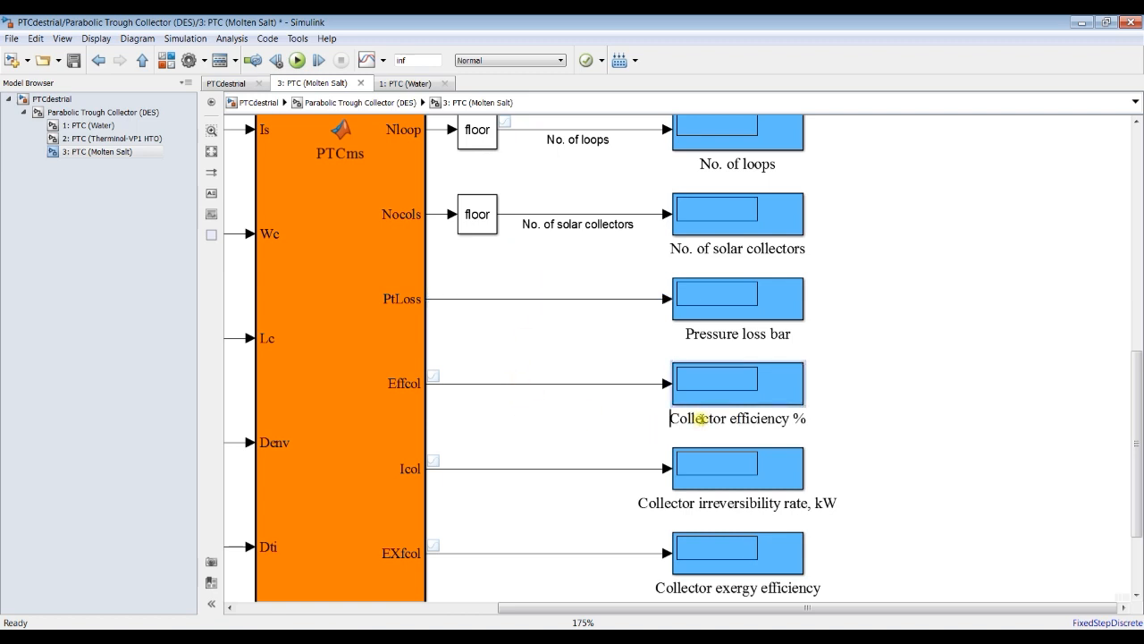
key(ctrl+a)
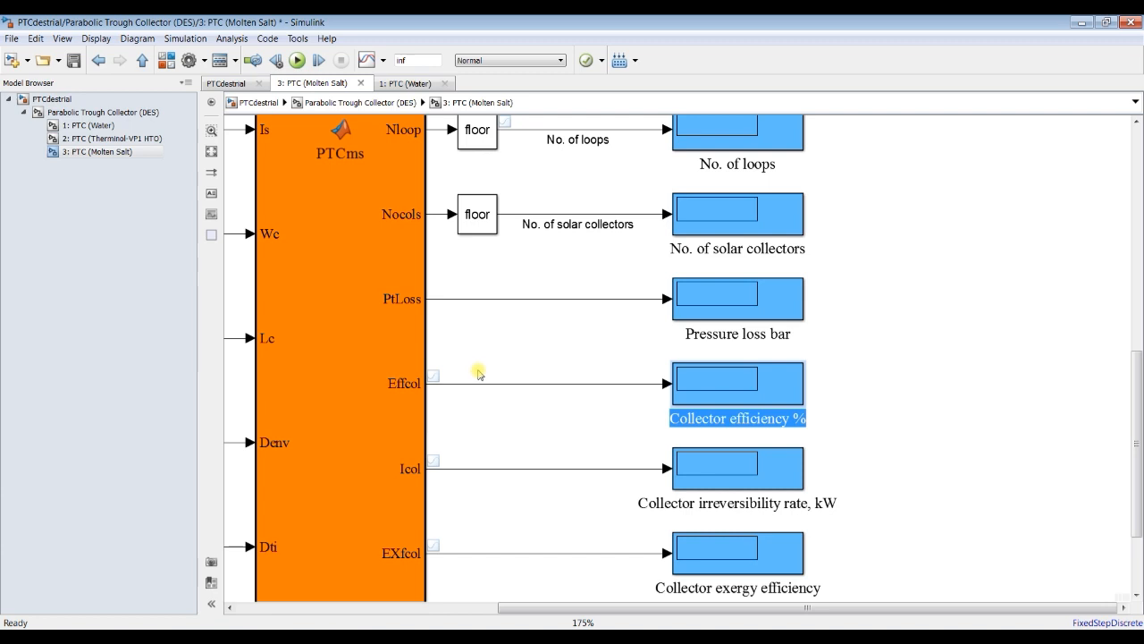
double_click(510, 384)
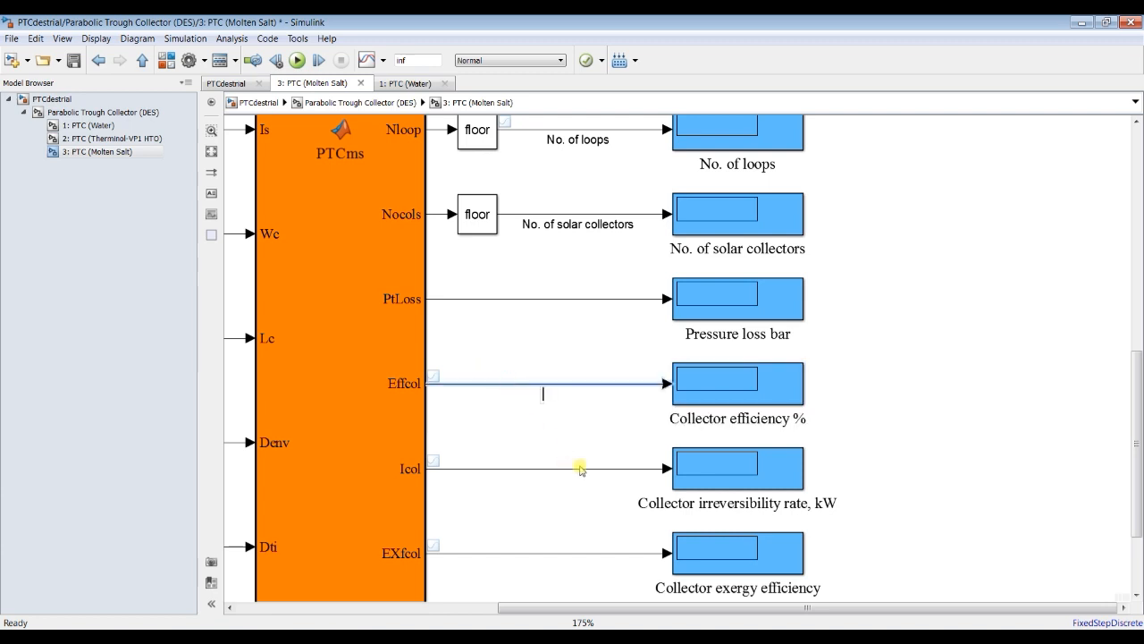
click(720, 416)
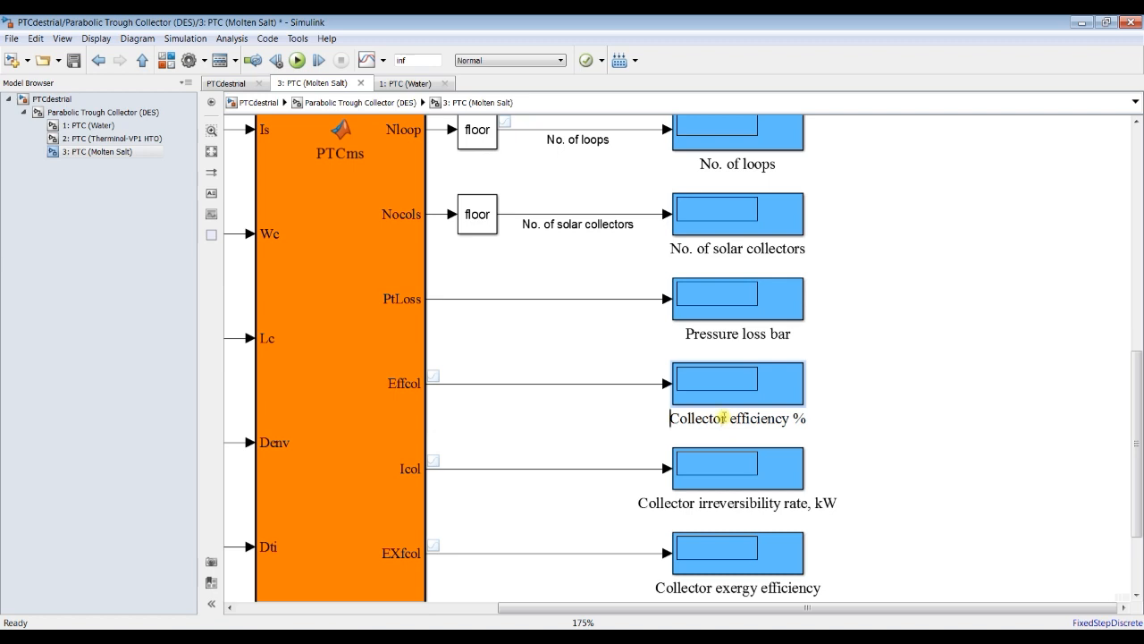
key(ctrl+a)
key(ctrl+c)
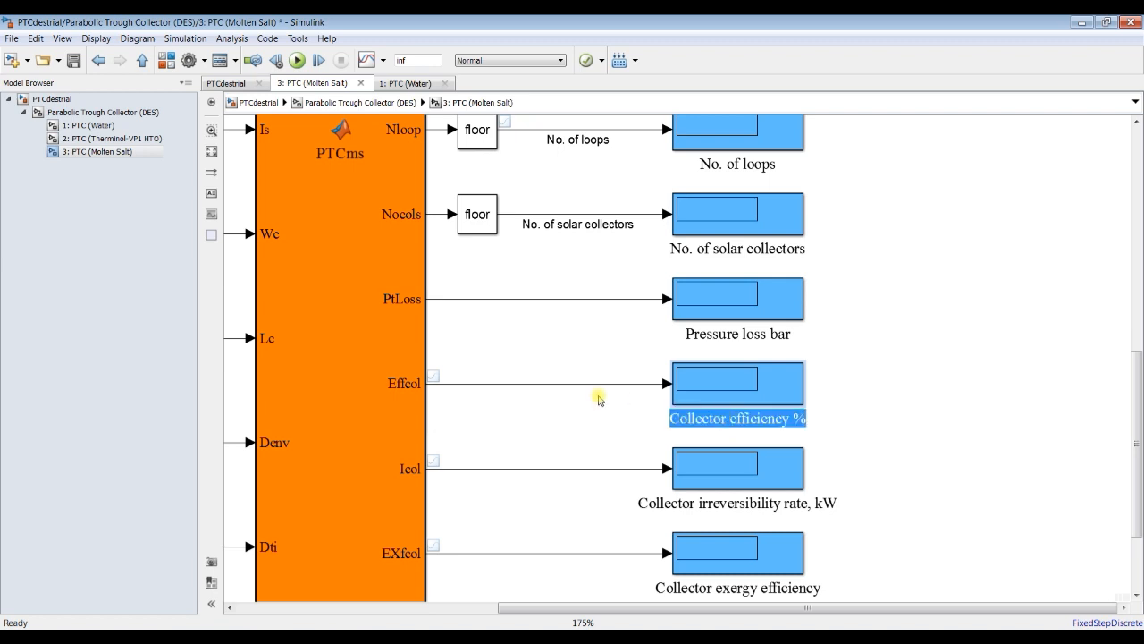
double_click(570, 385)
key(ctrl+v)
click(581, 414)
Step: Stop streaming the Icol, EXfcol and Exin output signals of the PTC Molten Salt (des) block
scroll(1139, 382, down, 3)
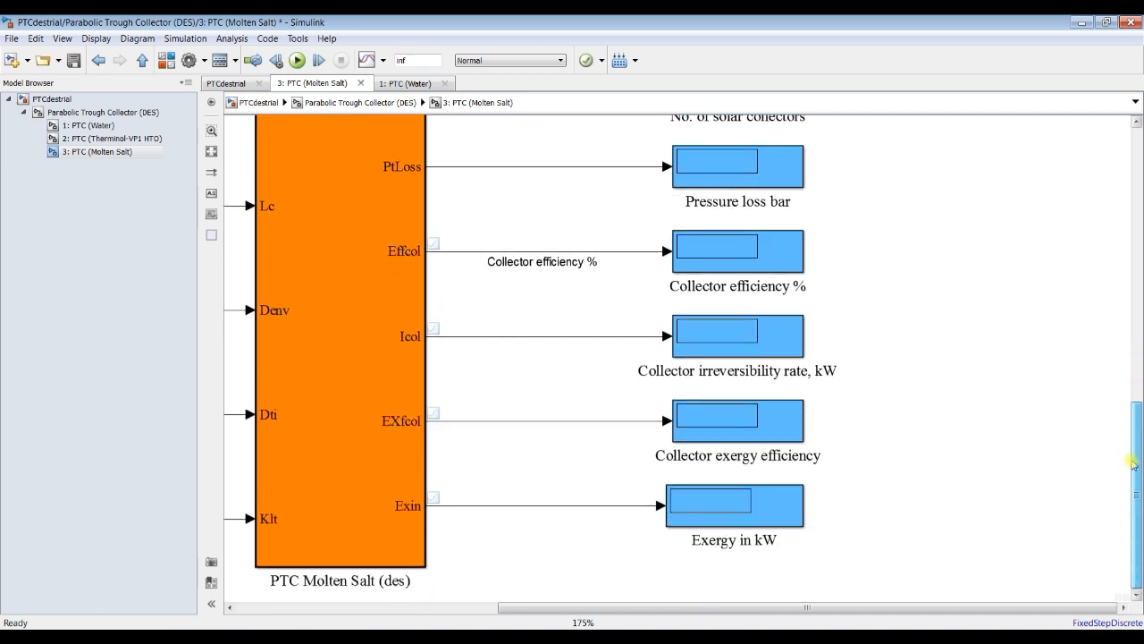
drag(586, 255, 536, 514)
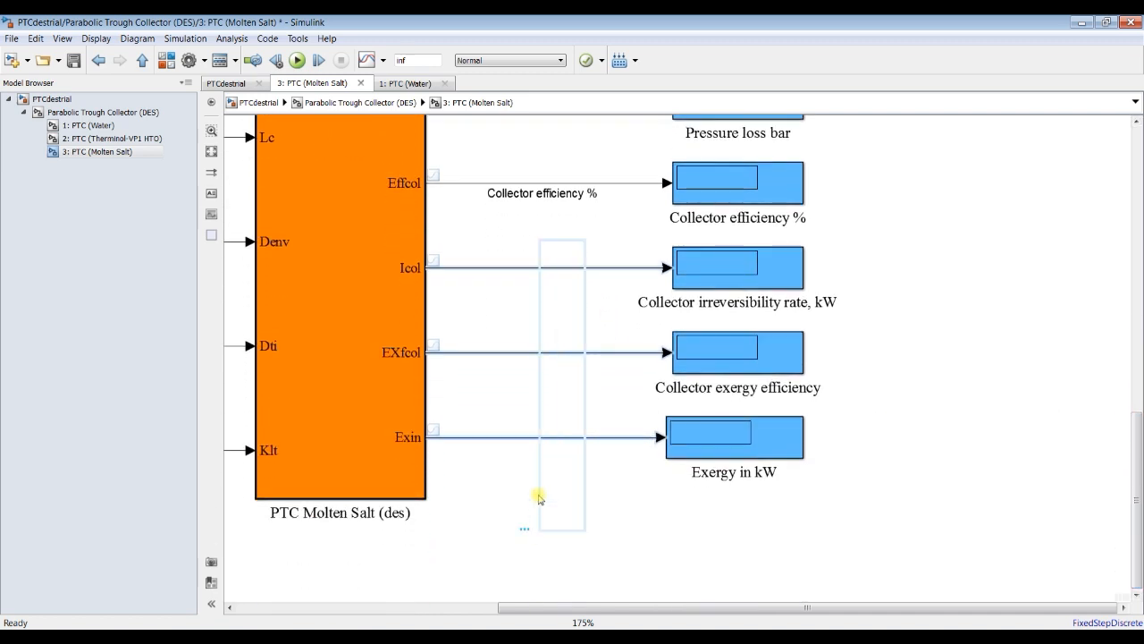
click(382, 62)
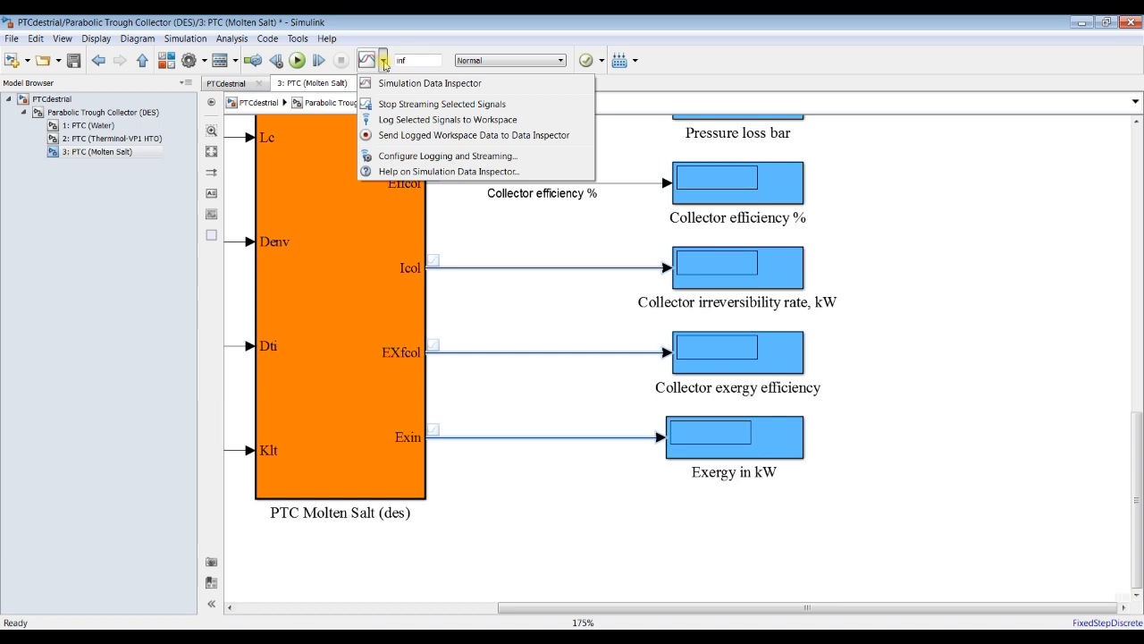
click(406, 102)
click(988, 286)
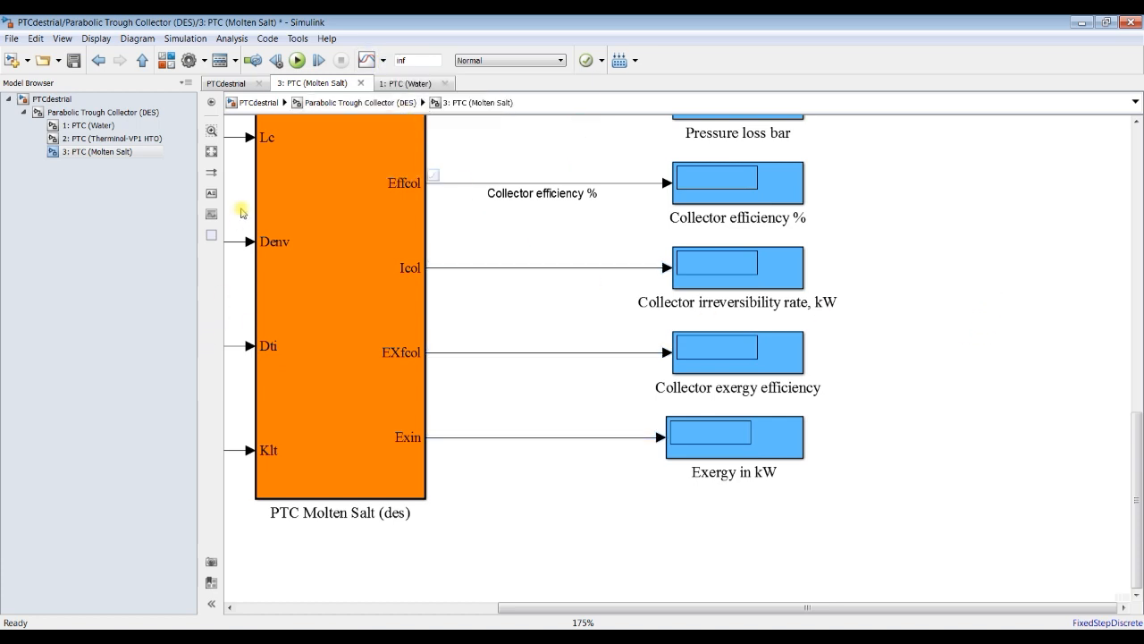
Step: Open the Model Explorer and inspect the description settings of the HFeed data in the PTC Molten Salt (des) function block
click(375, 293)
click(211, 152)
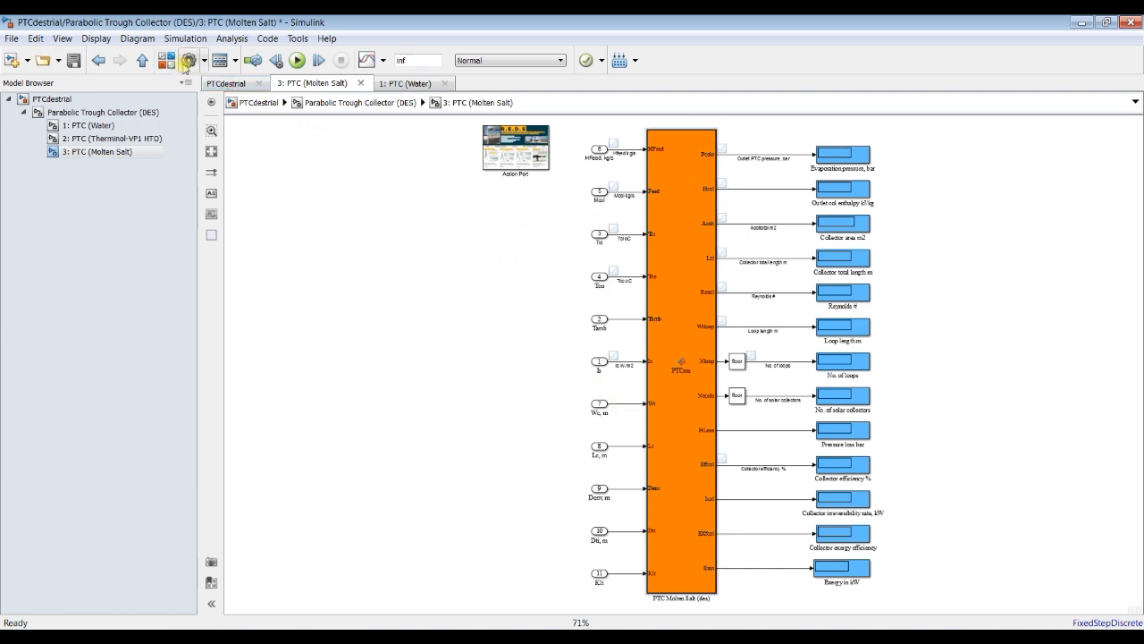
click(223, 60)
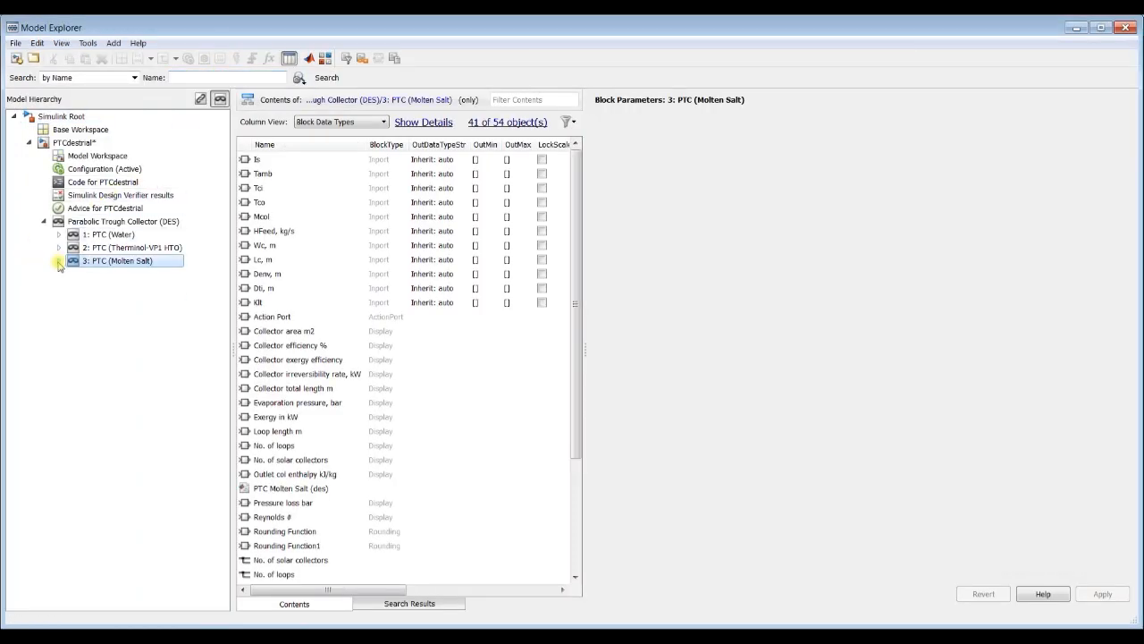
click(58, 261)
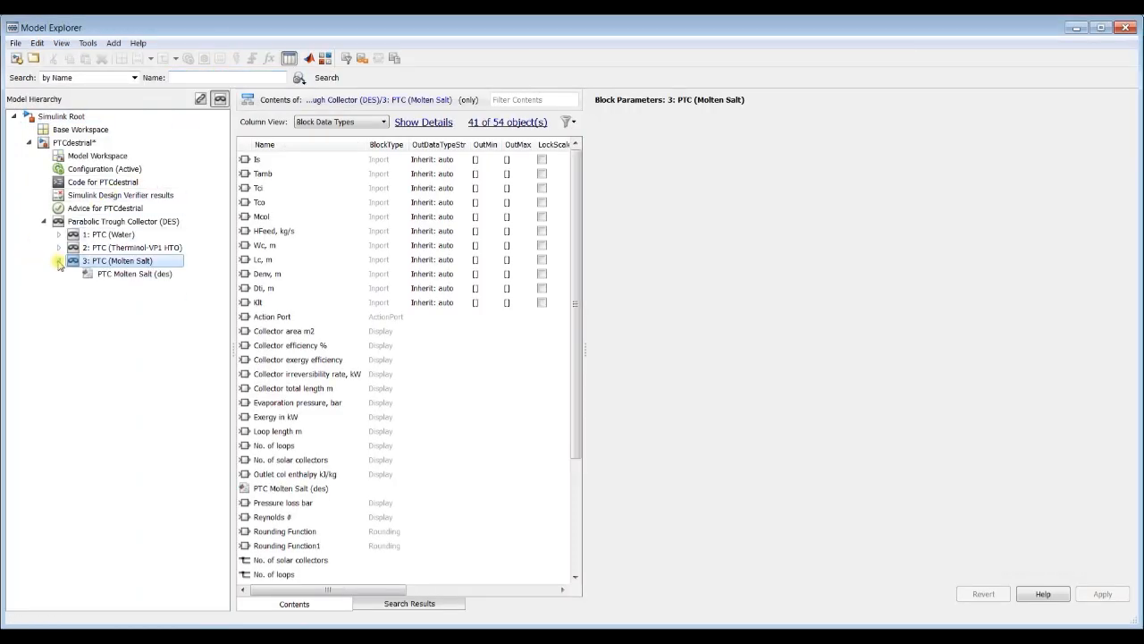
click(128, 275)
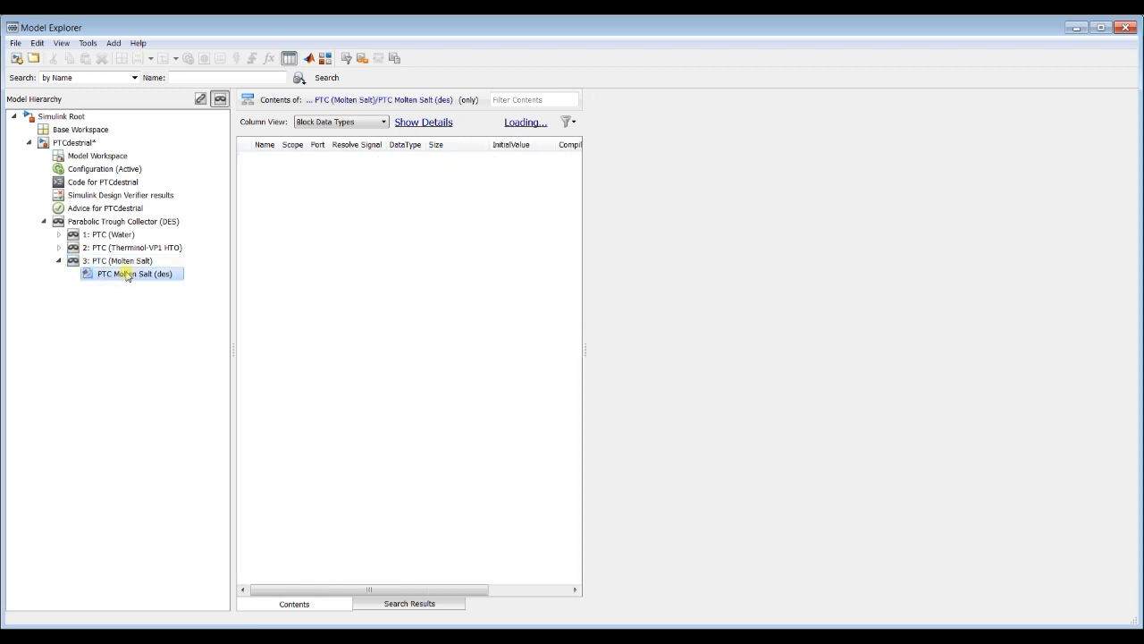
click(265, 161)
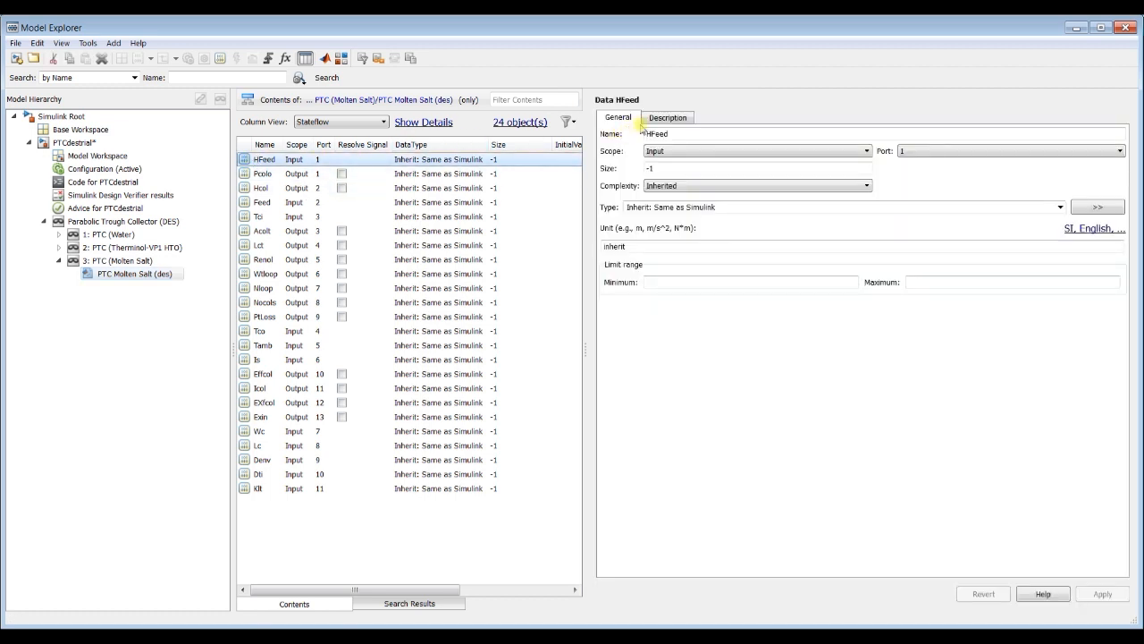
click(674, 119)
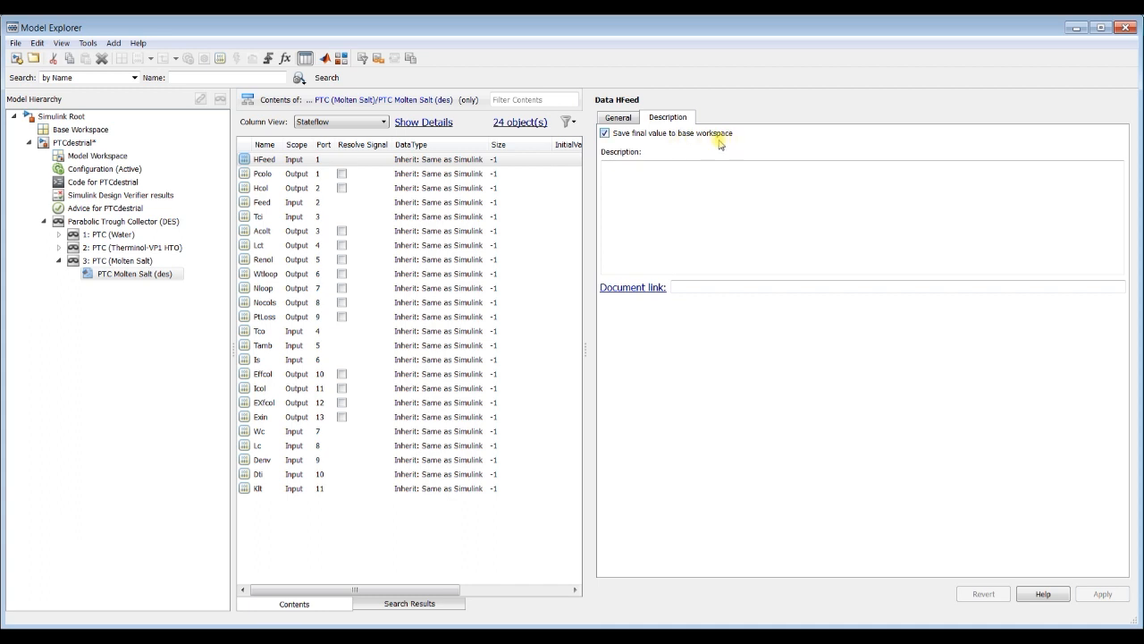
Step: Check the base-workspace saving option of Dti, Denv, Lc, Wc, Exin, EXfcol and Nloop, and close the Model Explorer
click(257, 474)
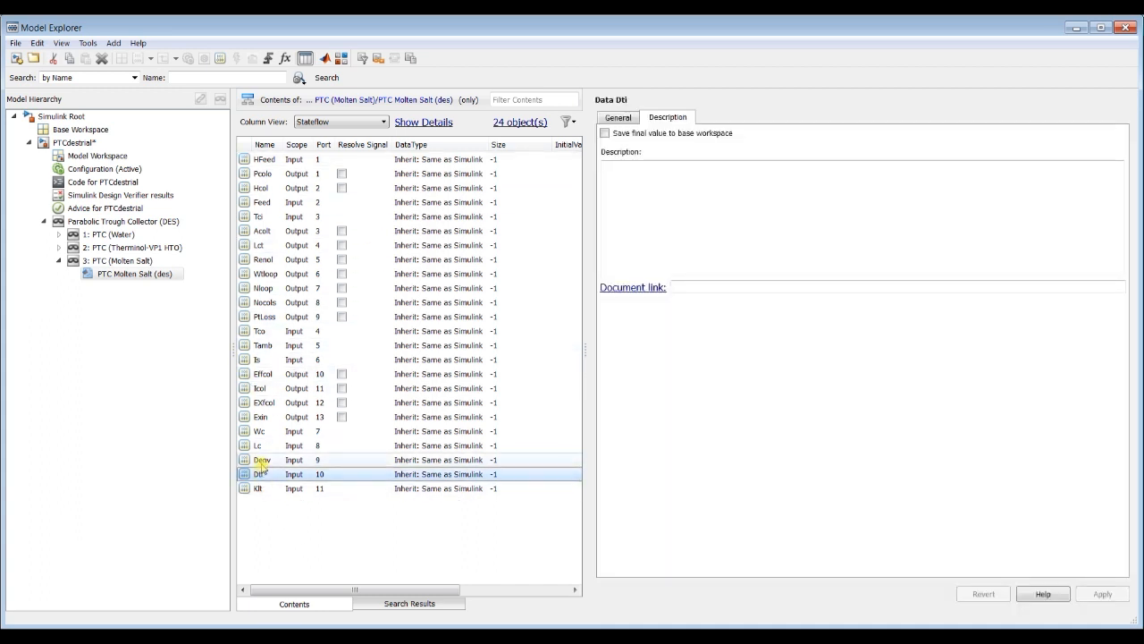
click(257, 459)
click(258, 446)
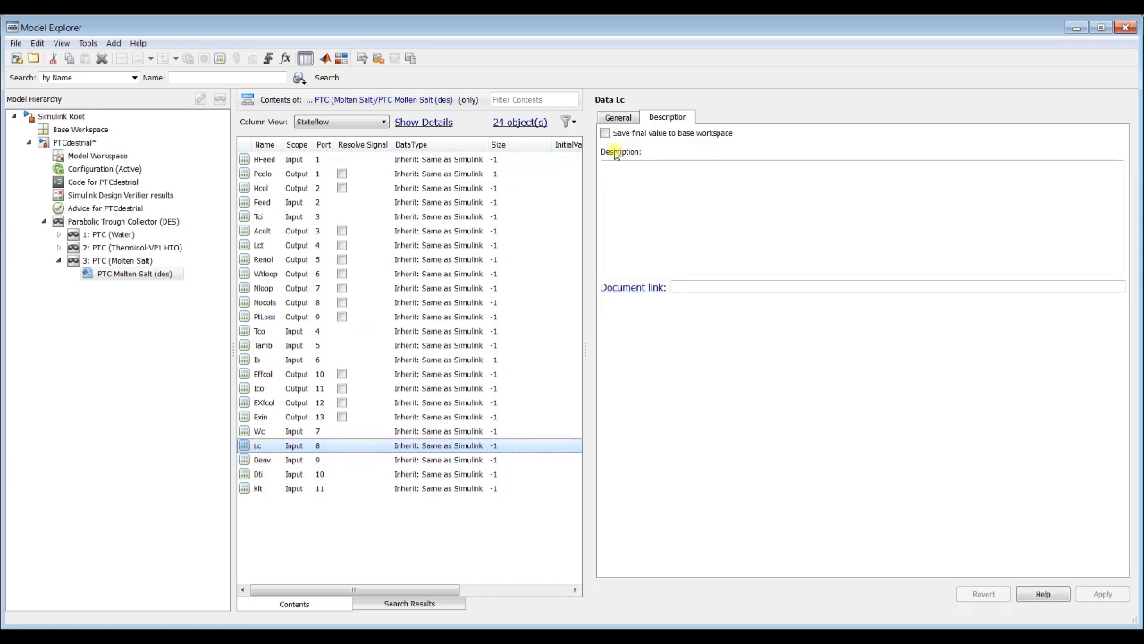
click(259, 430)
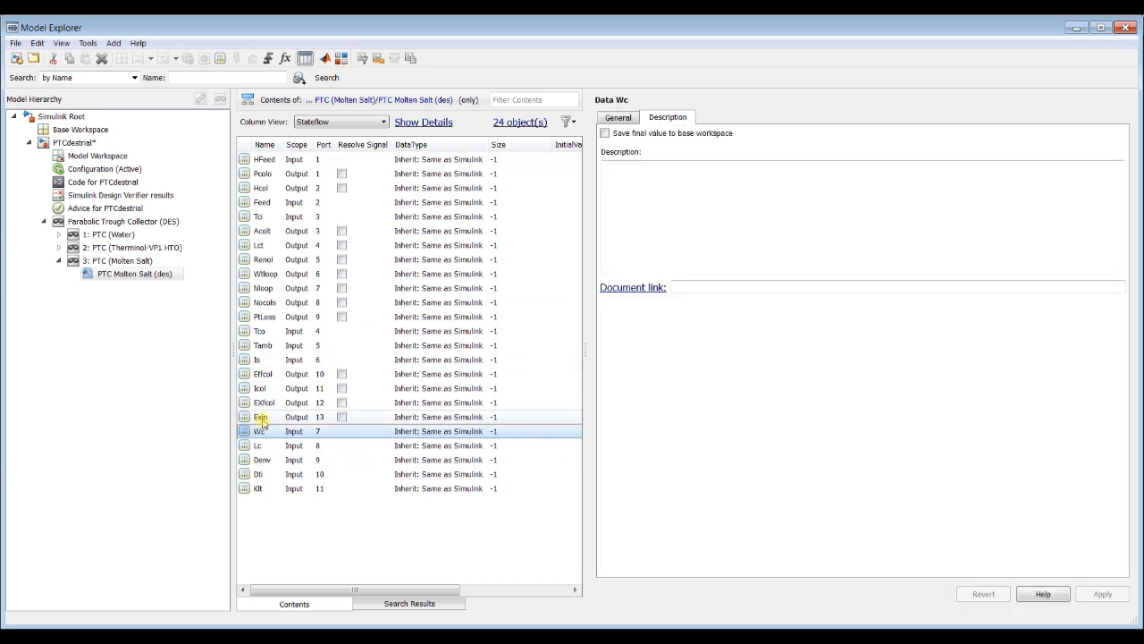
click(262, 417)
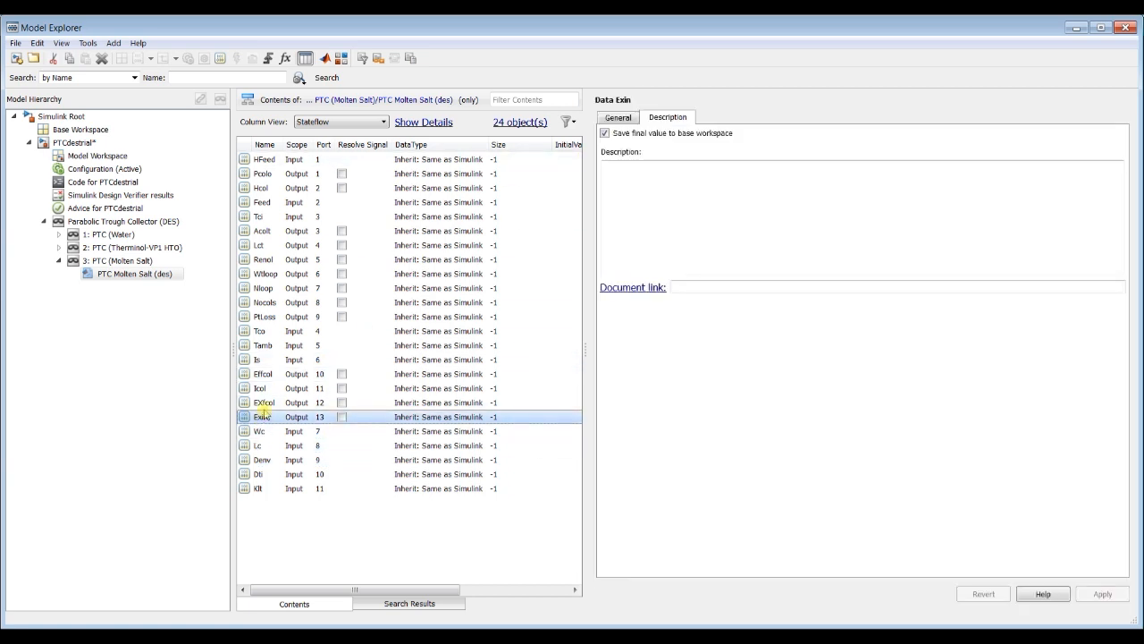
click(263, 404)
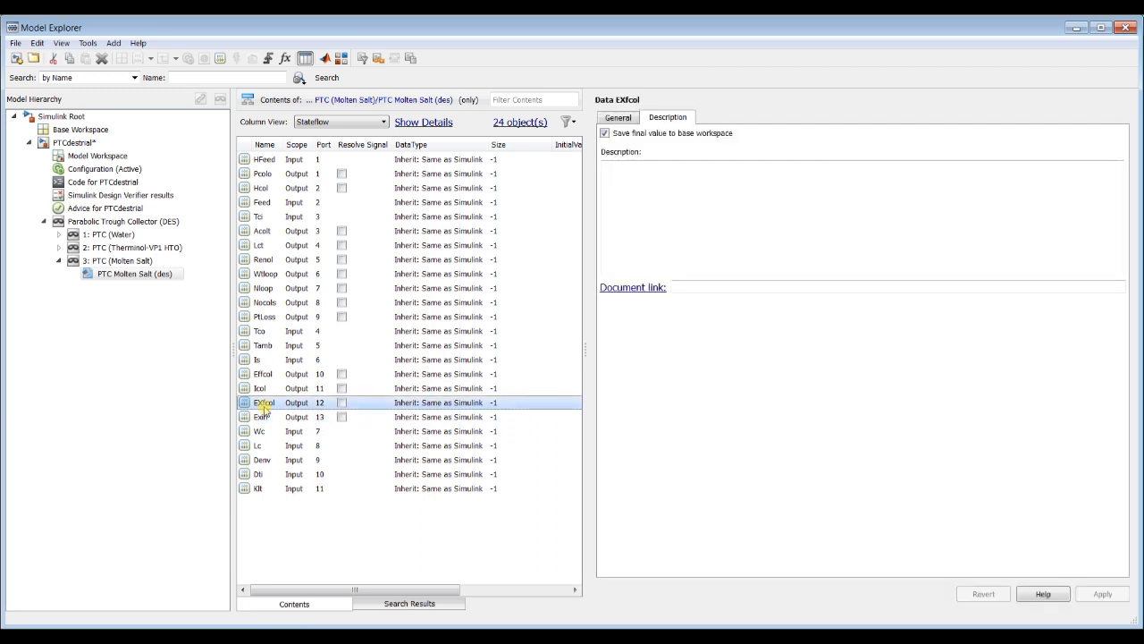
click(258, 290)
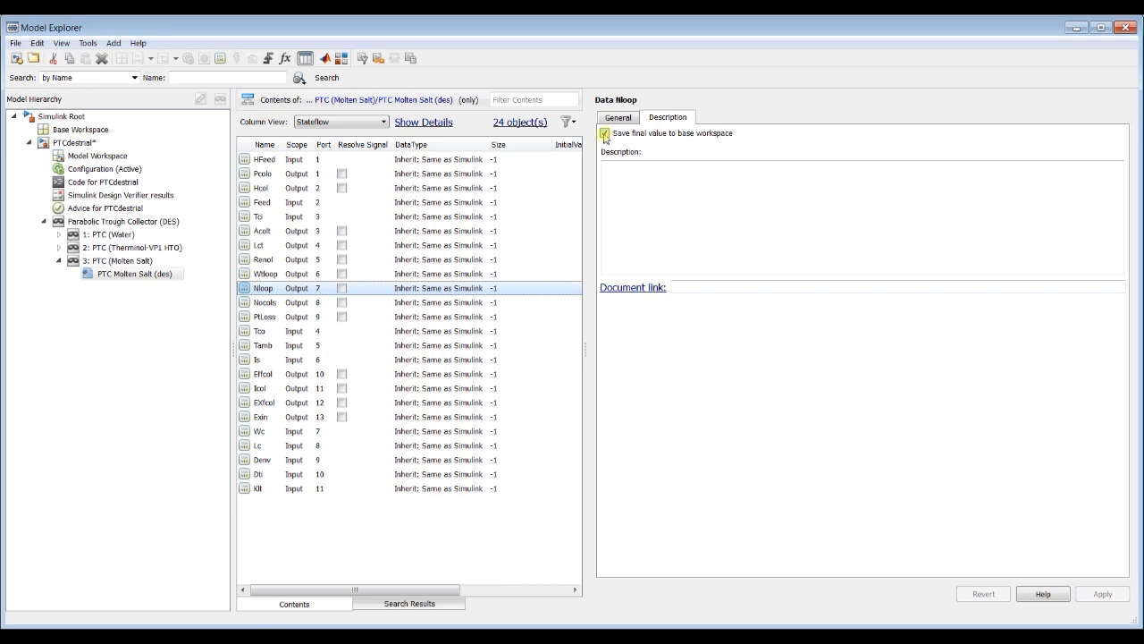
click(1132, 32)
Step: Switch to the MATLAB window to check its Workspace variables and return to the Simulink model
mouse_move(268, 635)
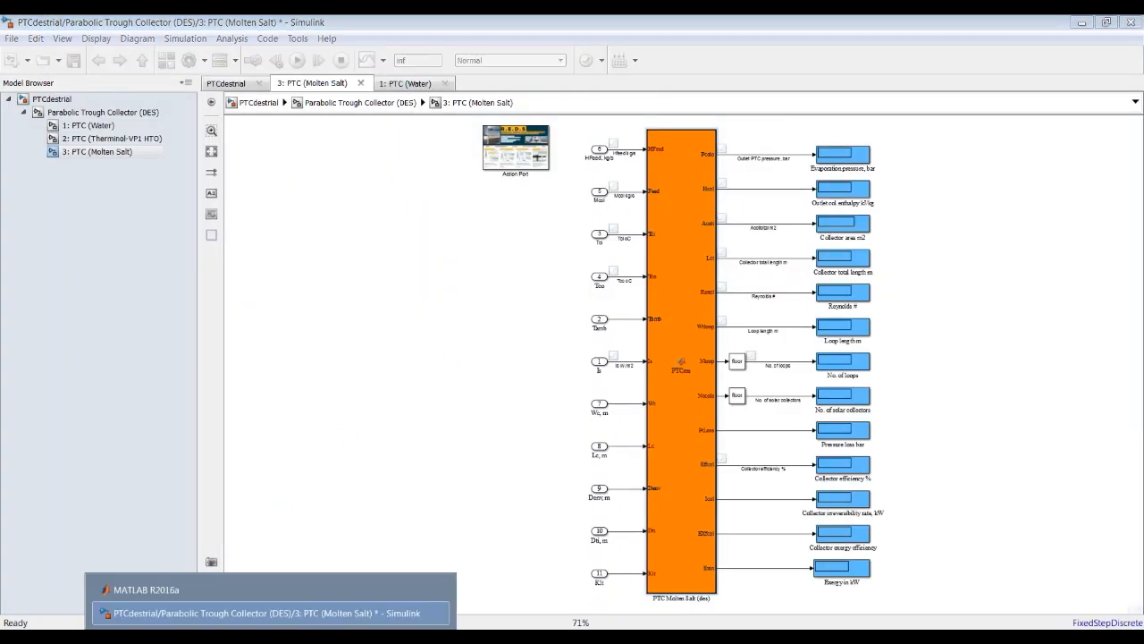
click(230, 590)
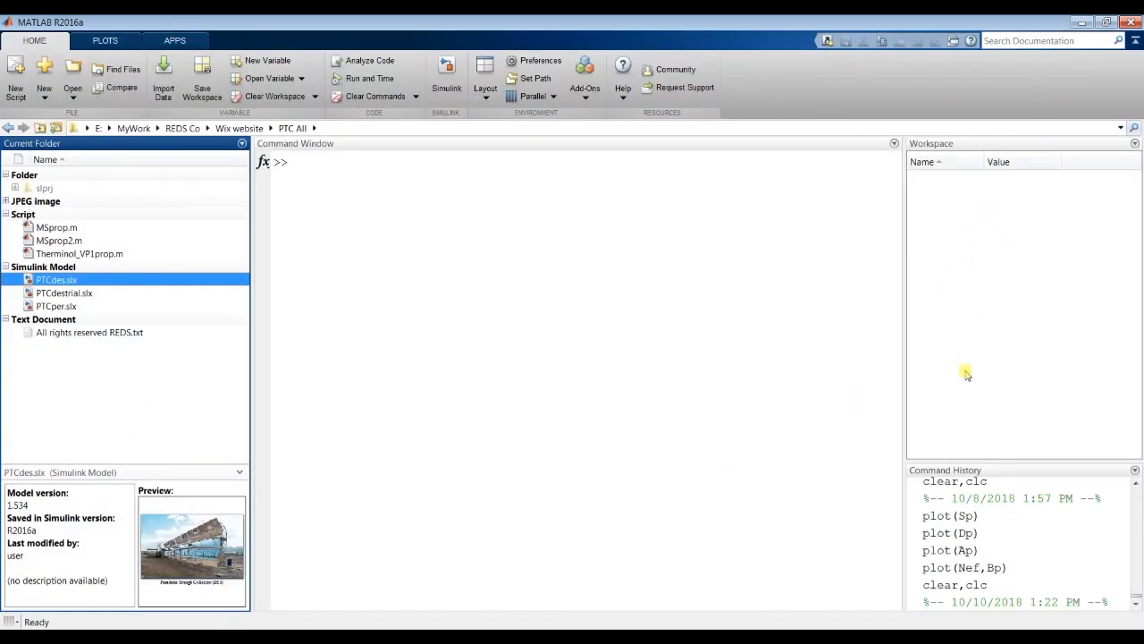
mouse_move(273, 635)
click(280, 615)
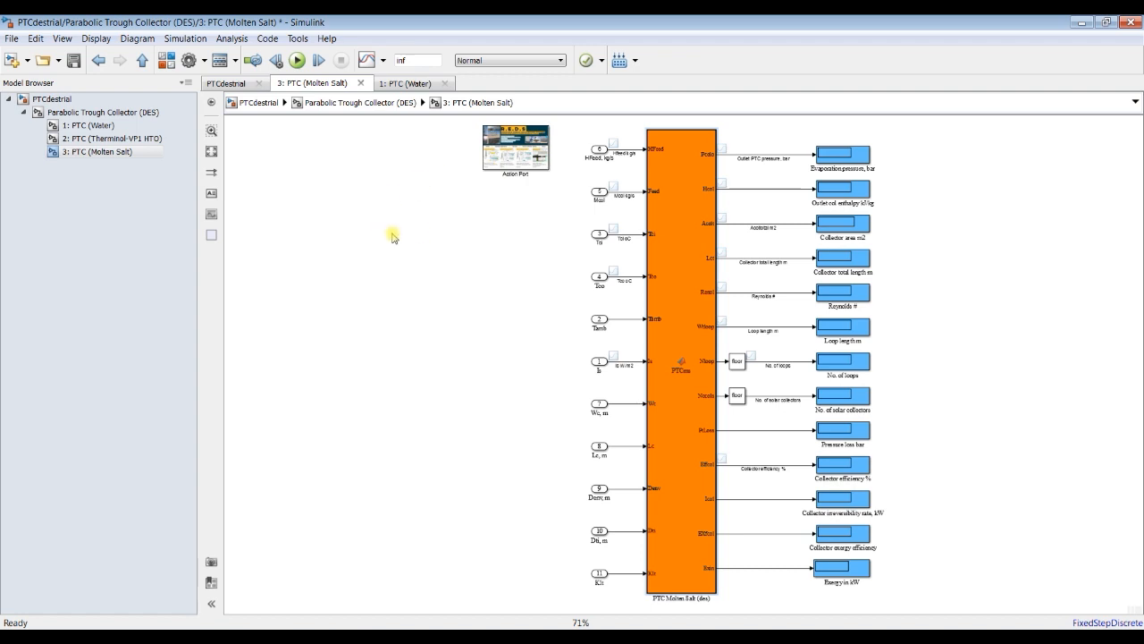
Step: Shift all the input port blocks slightly closer to the PTCms function block and save the model
scroll(811, 282, up, 2)
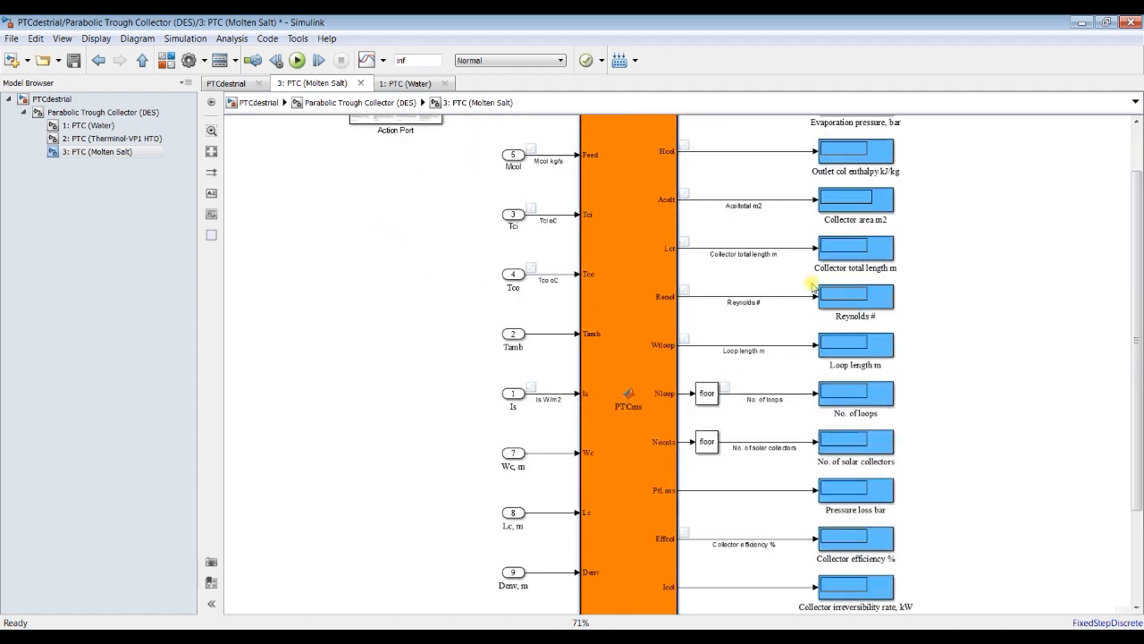
scroll(811, 284, down, 2)
drag(577, 133, 617, 593)
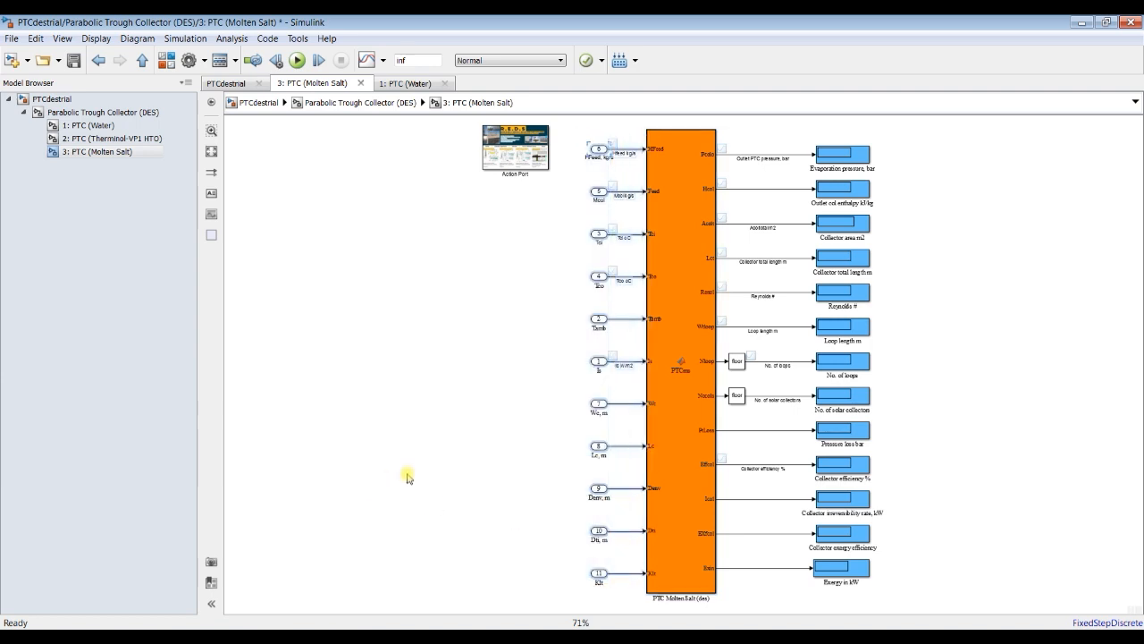
key(Right)
key(Right)
key(Right)
key(Right)
key(Right)
key(Right)
key(Right)
key(Right)
key(Right)
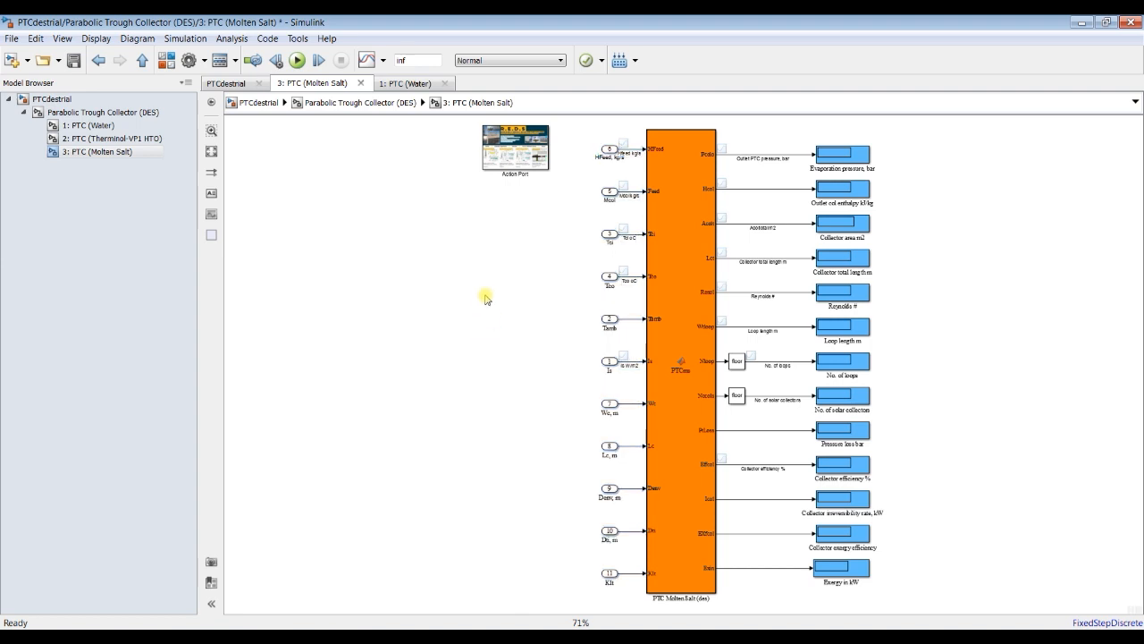
click(73, 60)
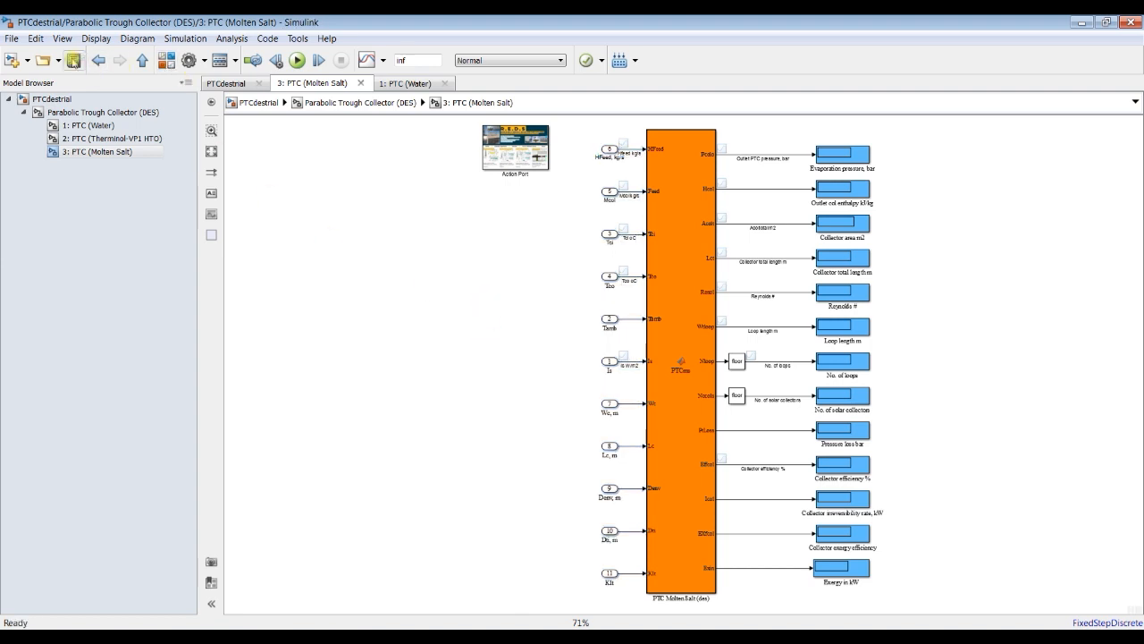
Step: Open the Parabolic Trough Collector (DES) block's parameters from the model's top level and return to the PTC (Molten Salt) subsystem
click(21, 94)
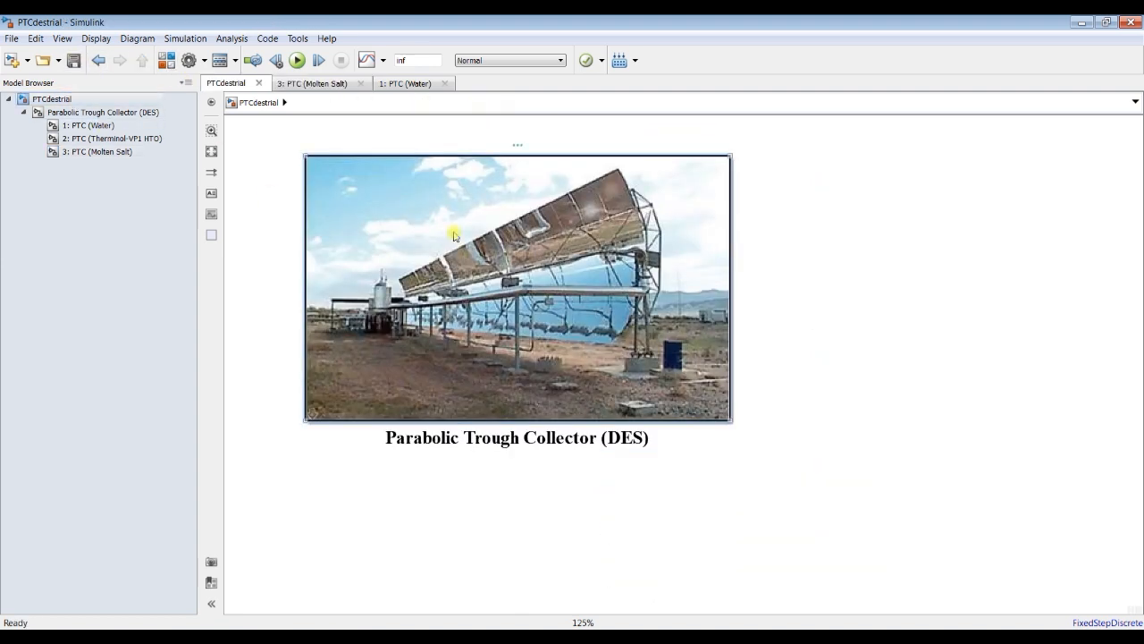
double_click(448, 235)
drag(249, 154, 502, 174)
click(118, 151)
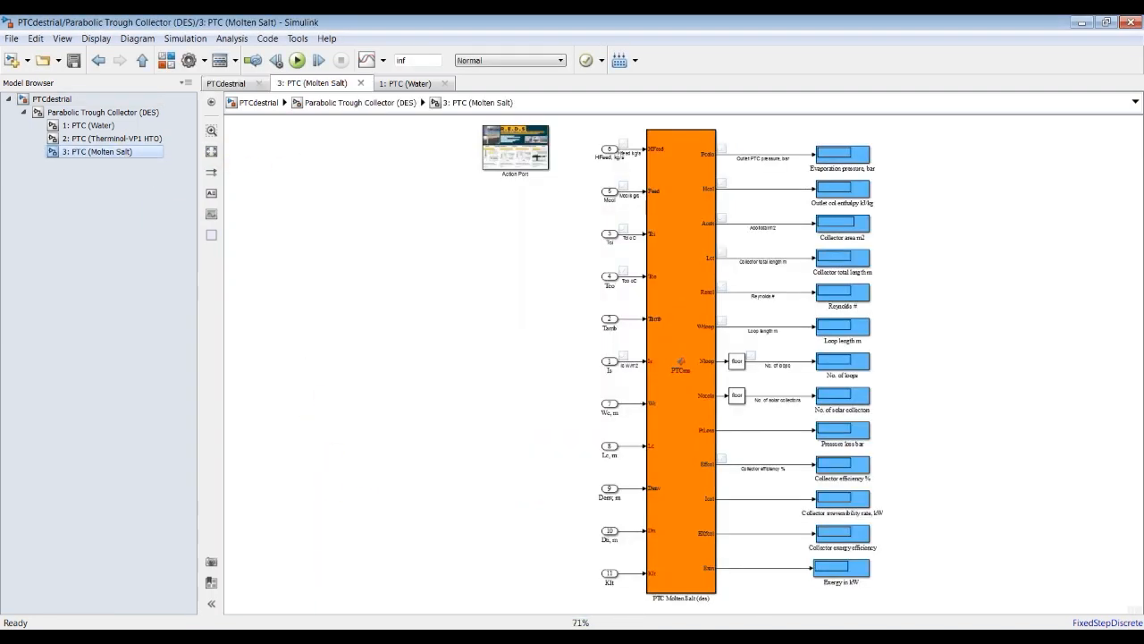
click(271, 637)
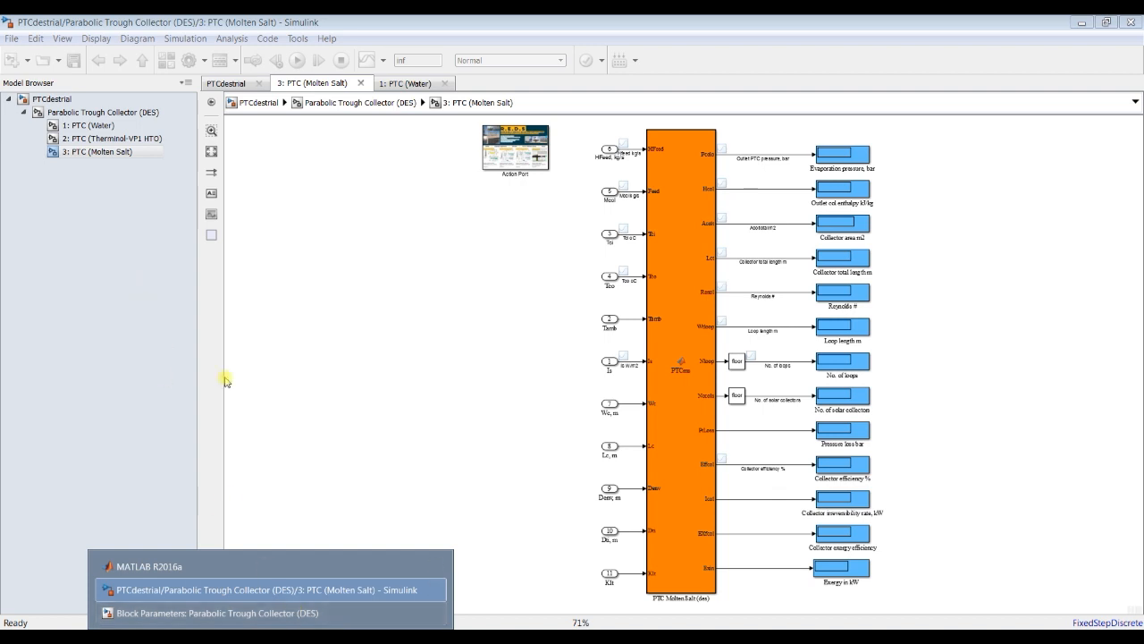
click(79, 96)
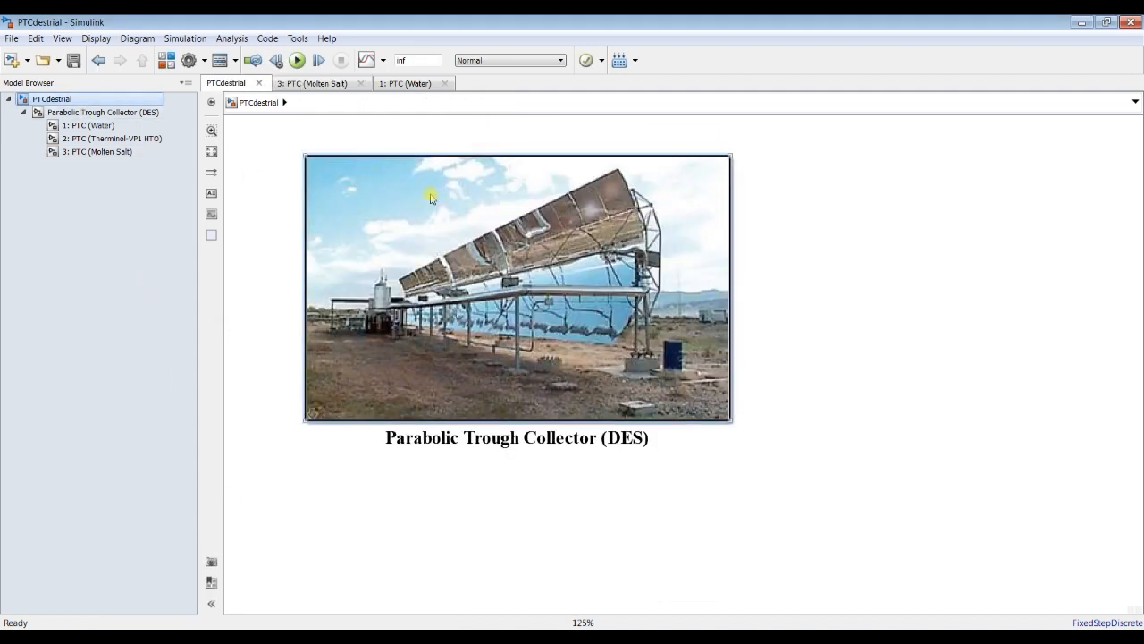
click(93, 152)
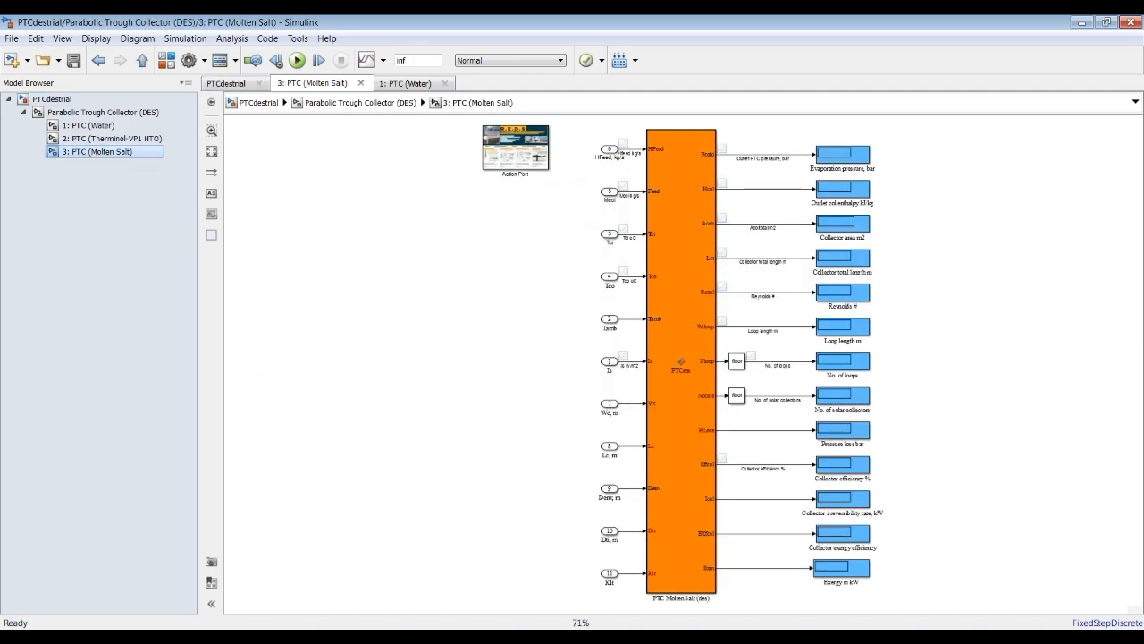
Step: Enlarge the PTCms block's output displays and place the Parabolic Trough Collector (DES) block parameters beside them
click(271, 637)
click(294, 615)
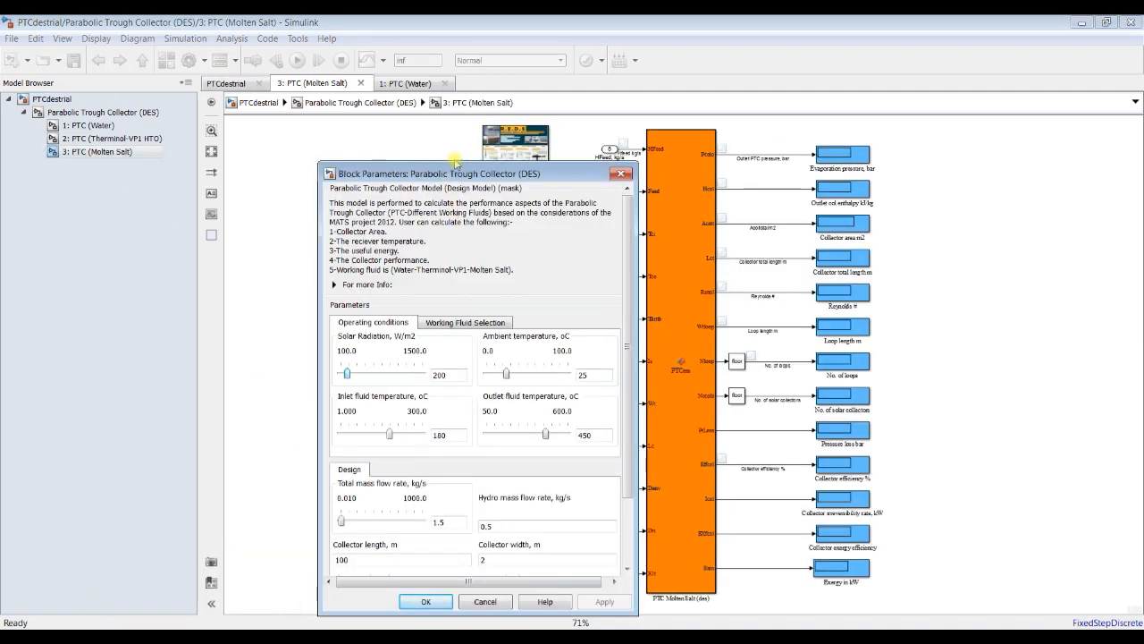
drag(451, 174, 407, 140)
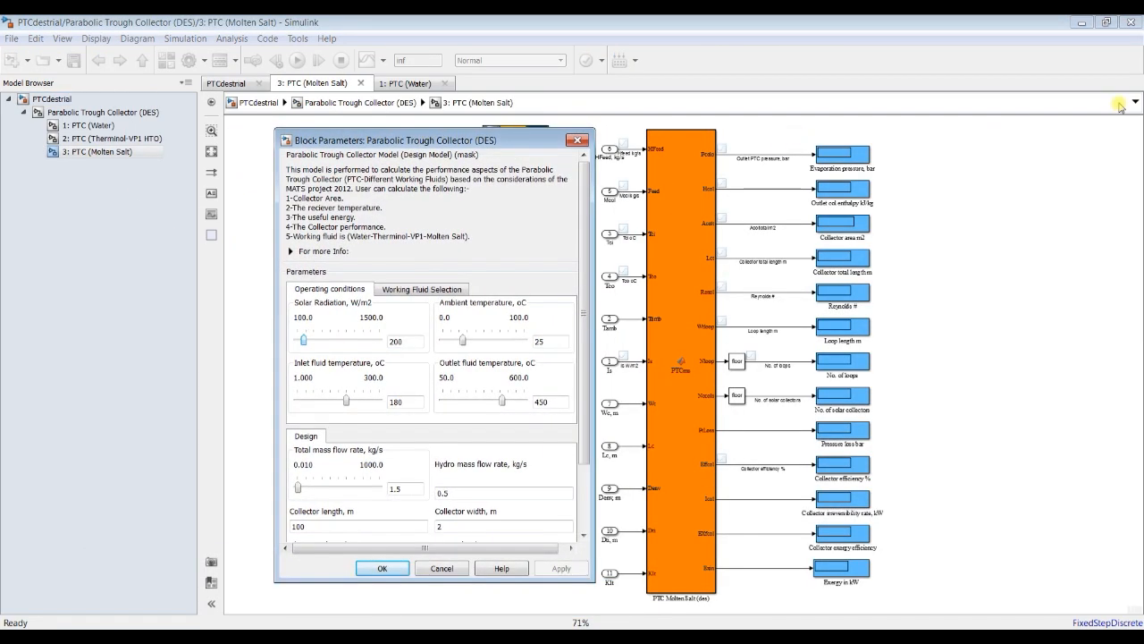
click(979, 159)
scroll(934, 173, up, 3)
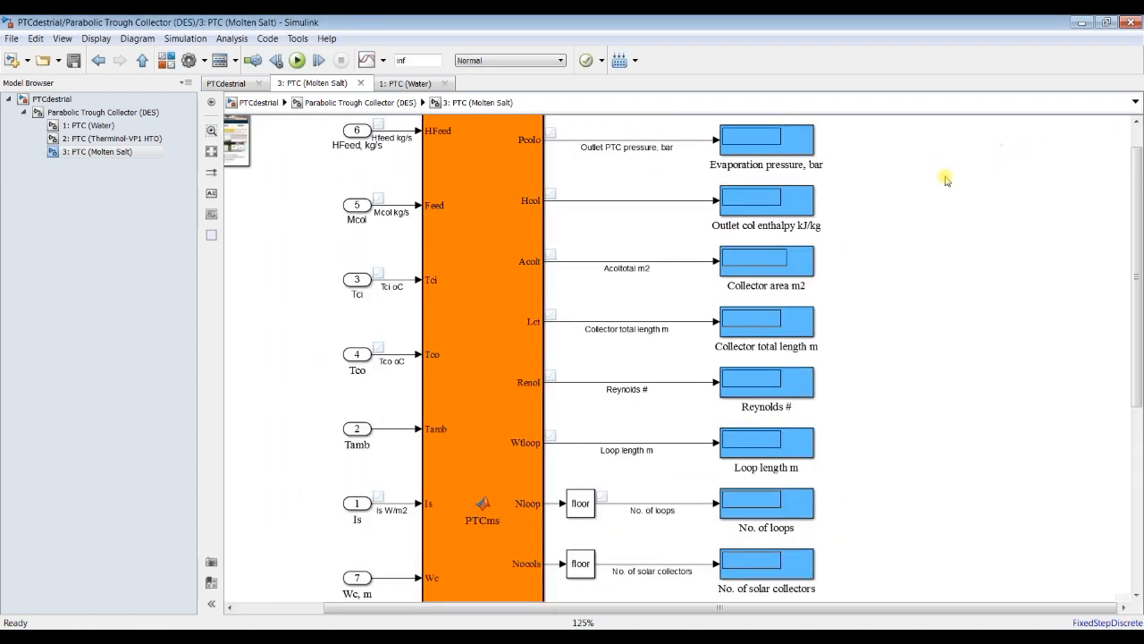
scroll(946, 187, up, 1)
scroll(938, 190, up, 1)
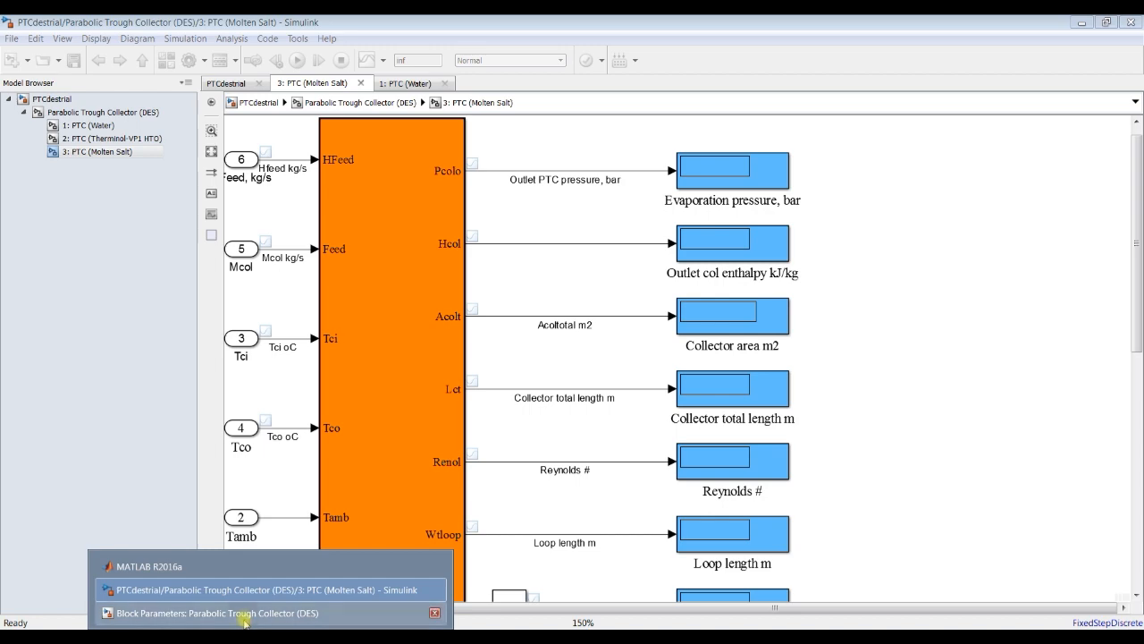
click(241, 616)
drag(387, 133, 157, 129)
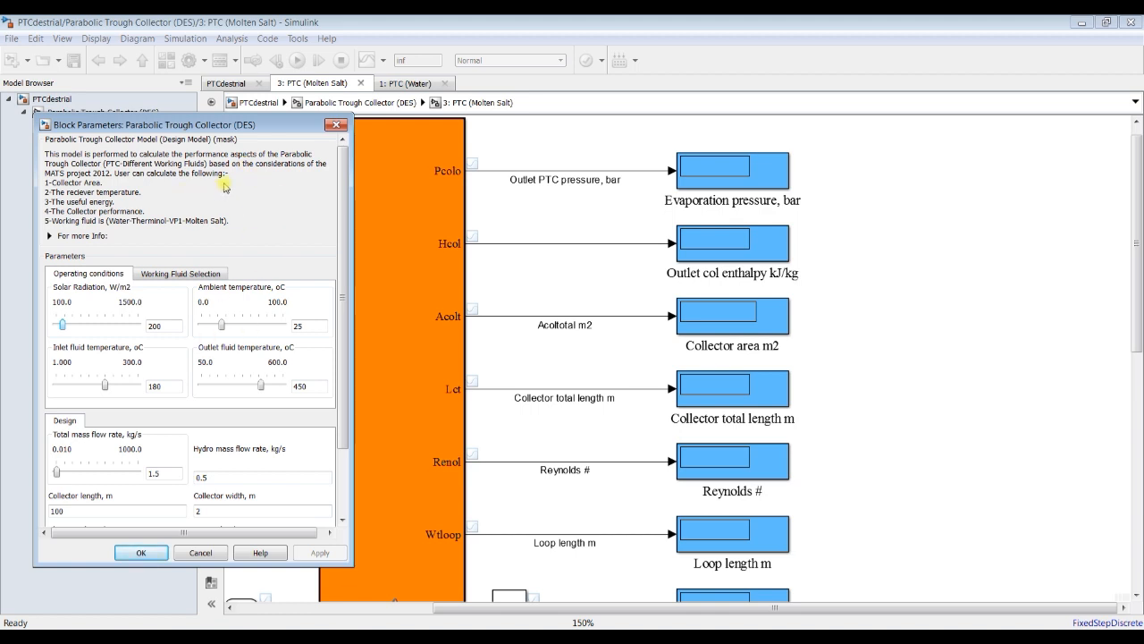
Step: Run the model simulation and bring the Parabolic Trough Collector (DES) block parameters back beside the output displays
click(417, 20)
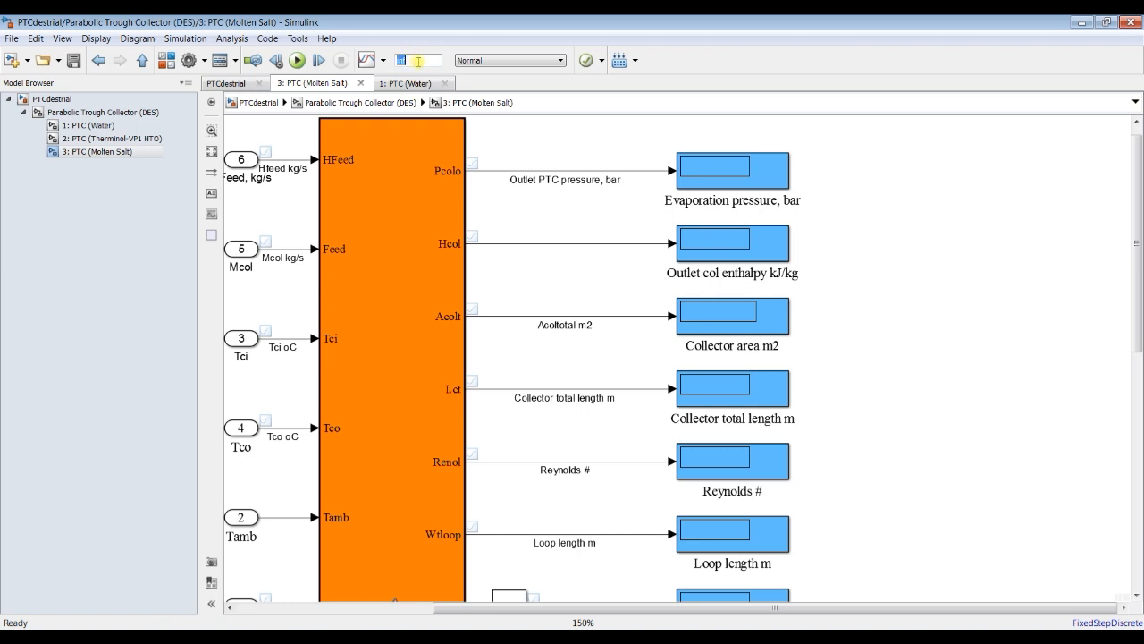
click(297, 59)
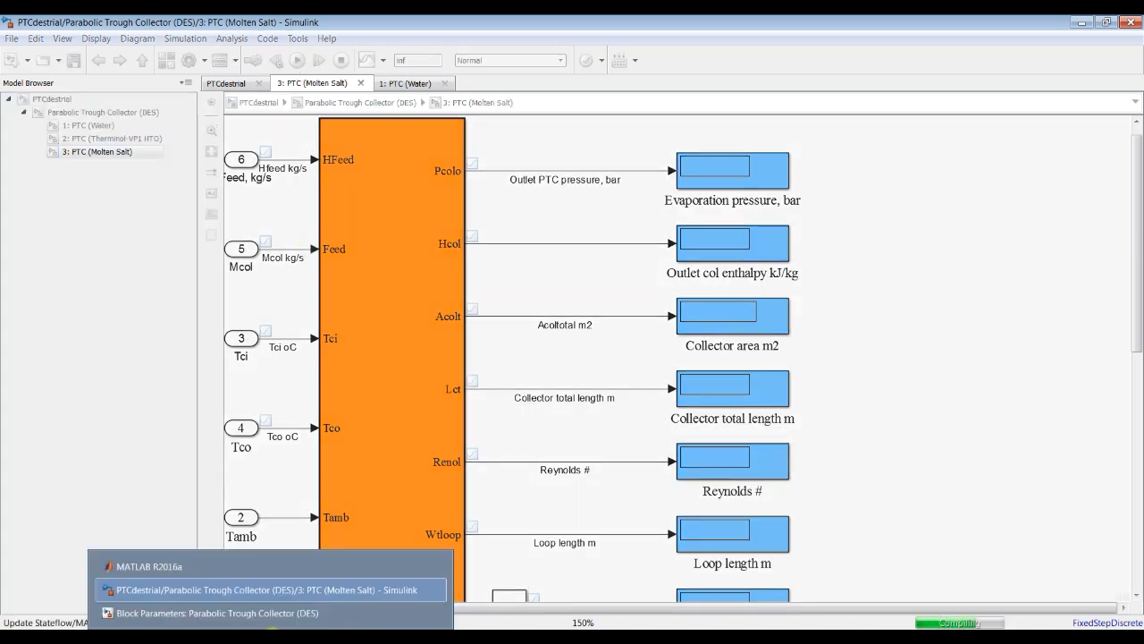
click(273, 614)
drag(207, 126, 195, 127)
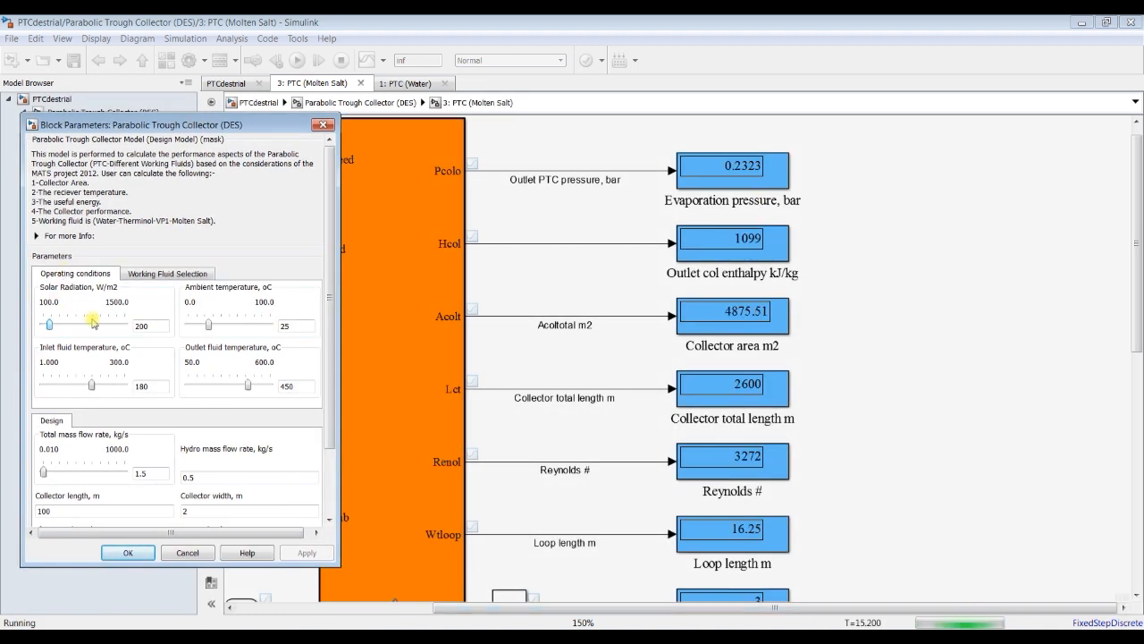
Step: With the simulation running, raise the solar radiation gradually to 674 W/m2 and the inlet fluid temperature to 201.33 °C
drag(50, 327, 53, 328)
key(Right)
key(Right)
key(Right)
key(Right)
key(Right)
key(Right)
key(Right)
key(Right)
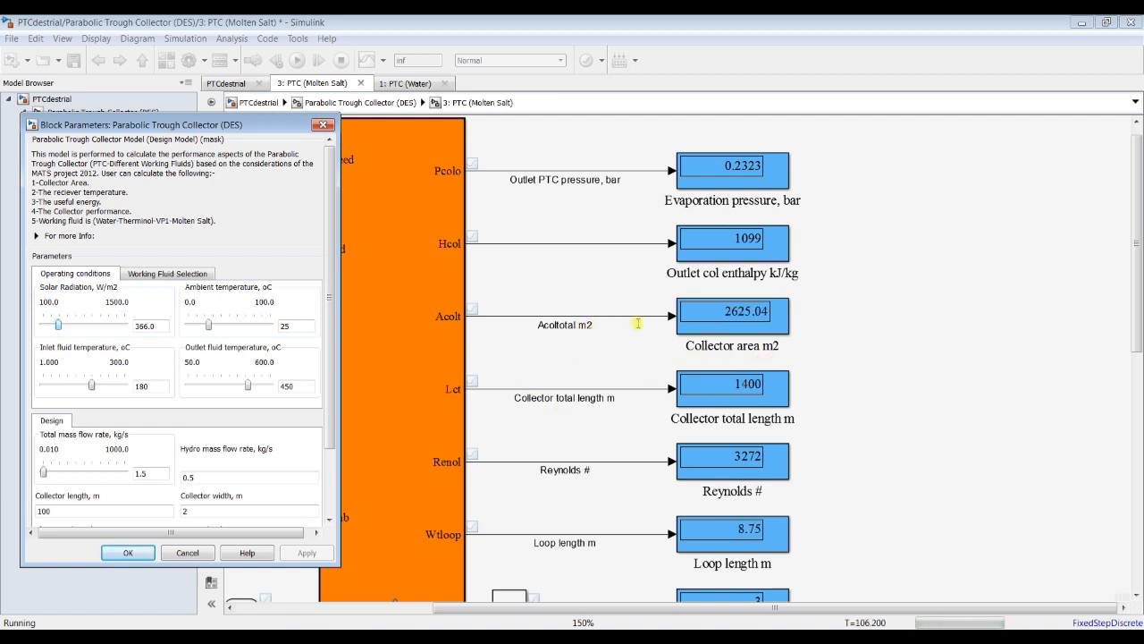
key(Right)
key(Right)
key(Right)
key(Right)
key(Right)
key(Right)
key(Right)
key(Right)
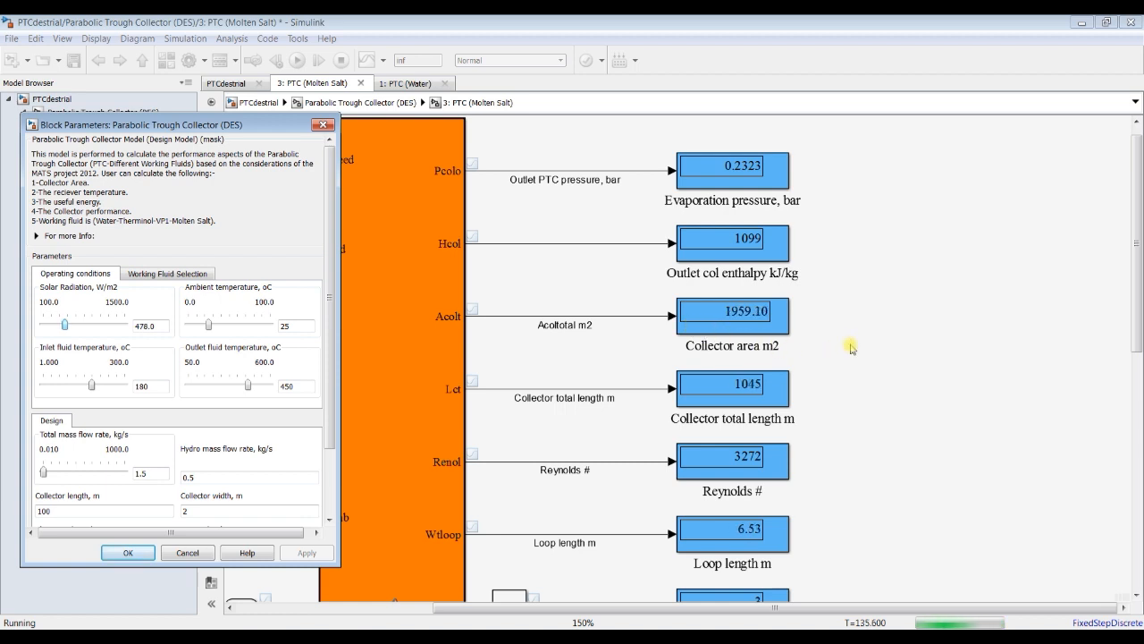
key(Right)
key(Right)
key(Right)
key(Right)
key(Right)
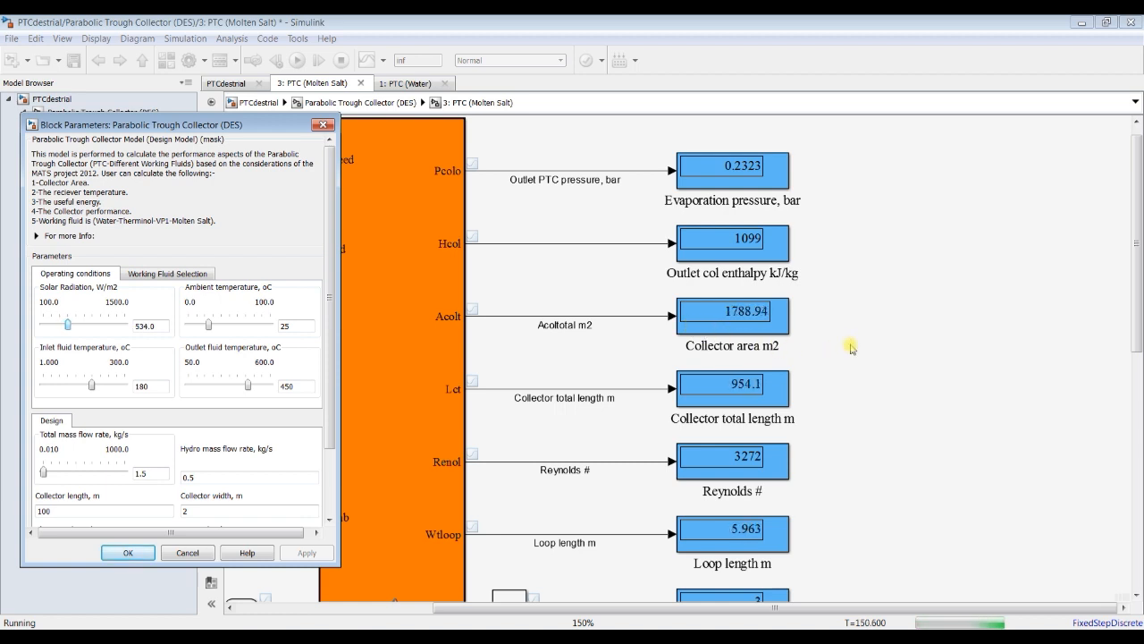
key(Right)
key(Right)
key(Right)
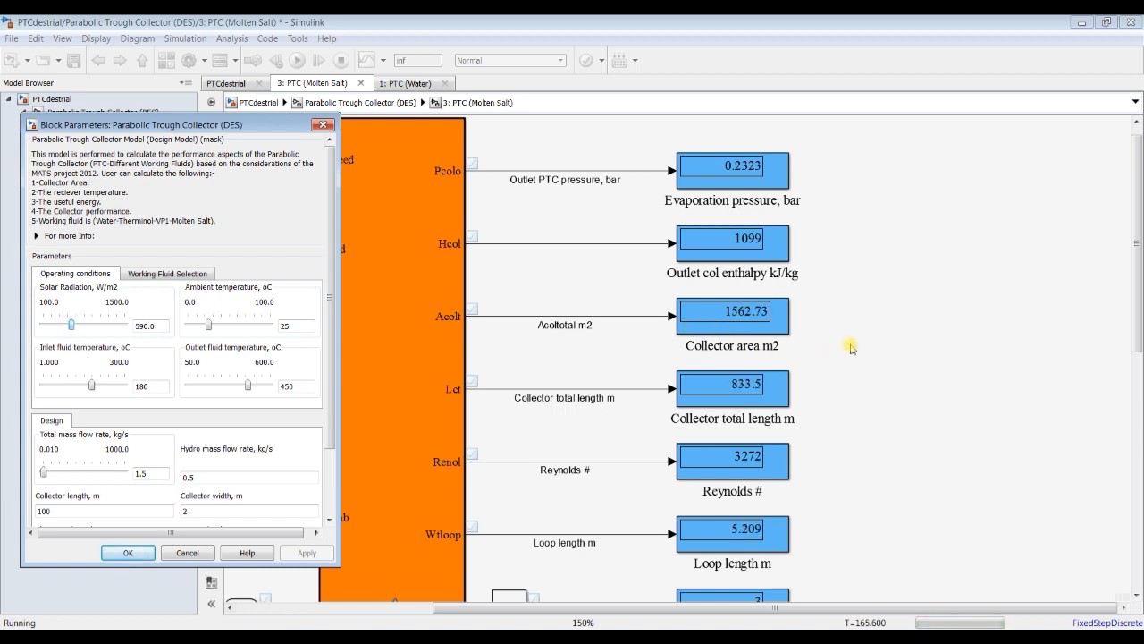
key(Right)
key(Right)
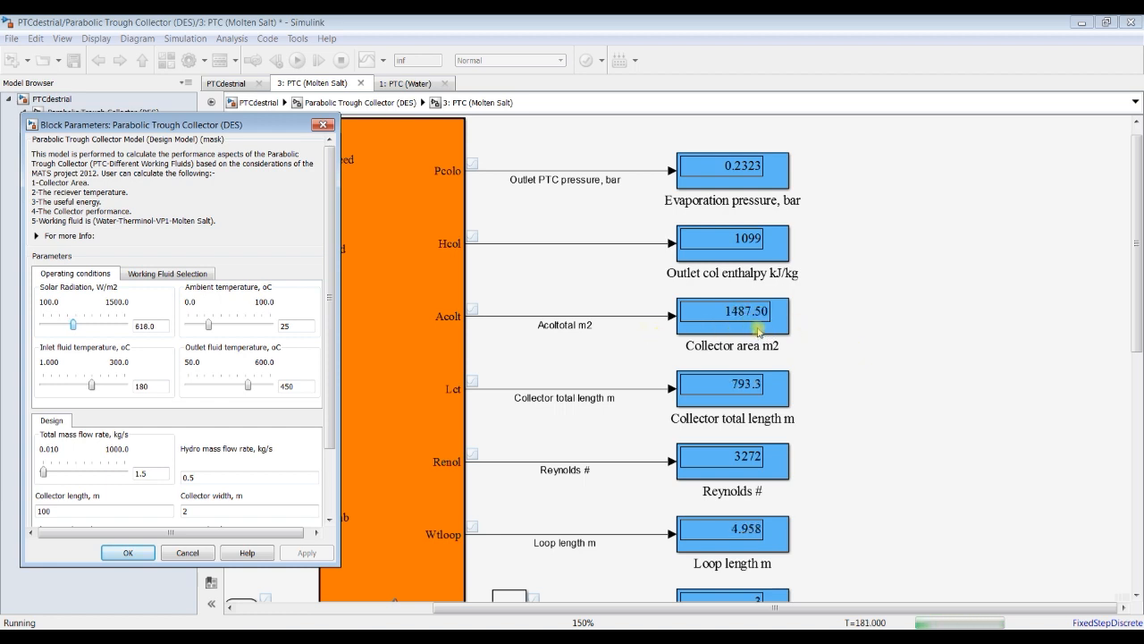
key(Right)
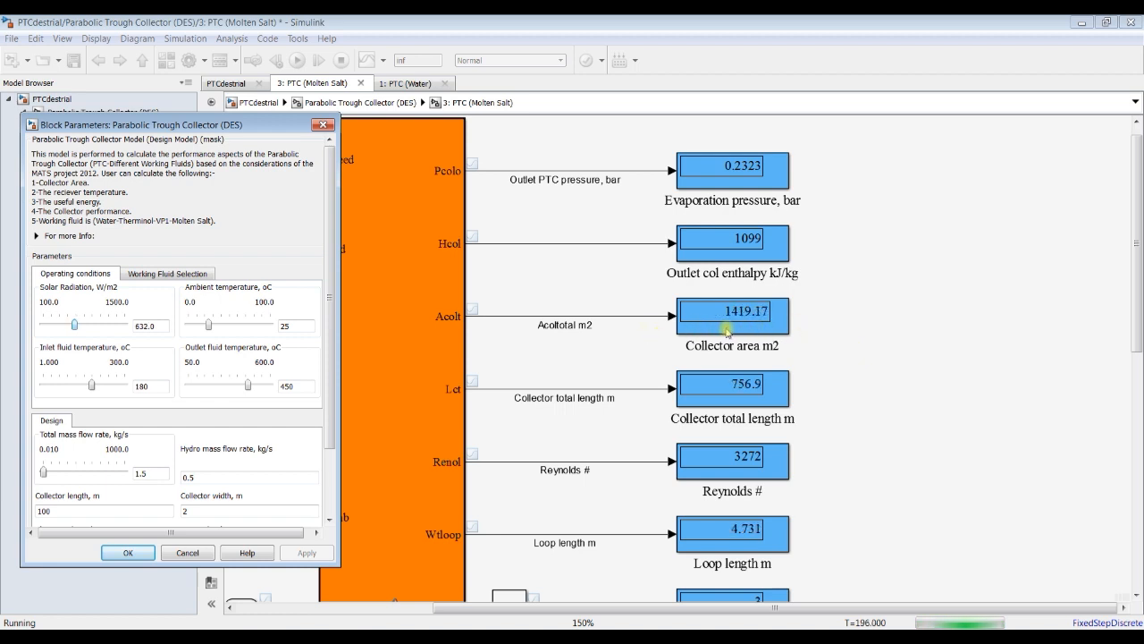
key(Right)
key(Right)
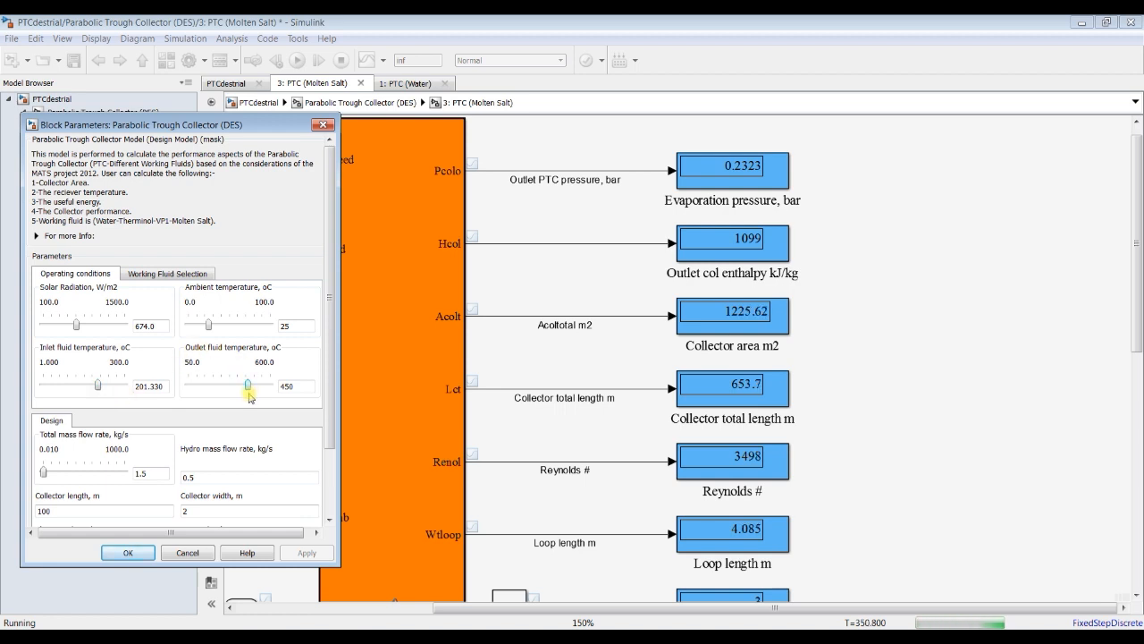
Step: Raise the outlet fluid temperature gradually to 594.5 °C while the simulation runs
drag(250, 397, 251, 397)
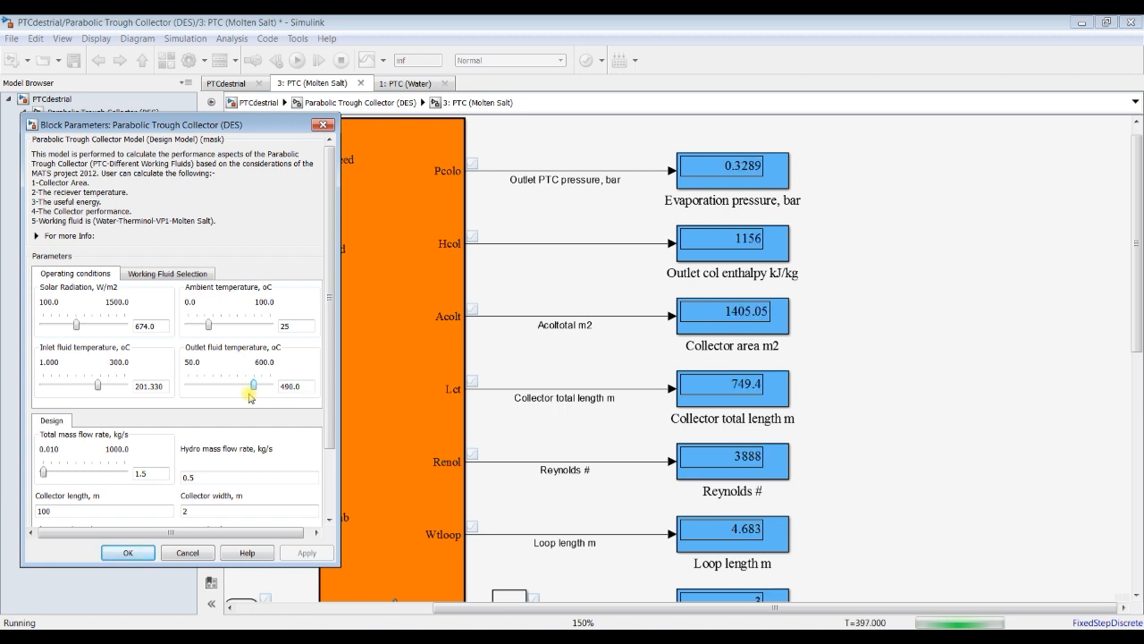
key(Right)
key(Right)
key(Right)
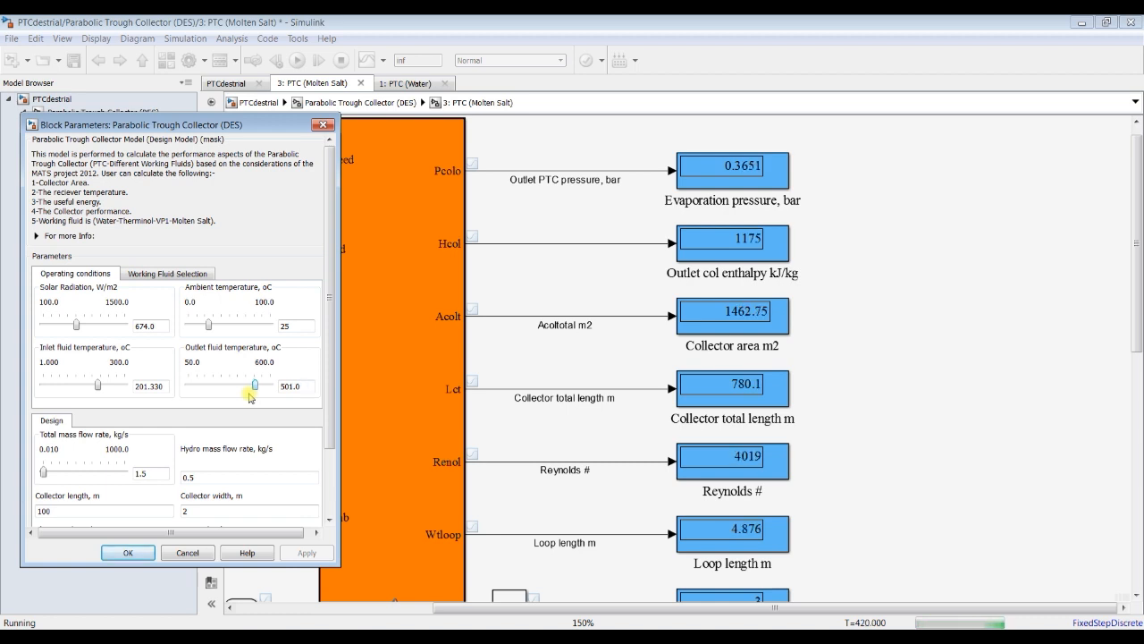
key(Right)
key(Right)
key(Right)
key(Right)
key(Right)
key(Right)
key(Right)
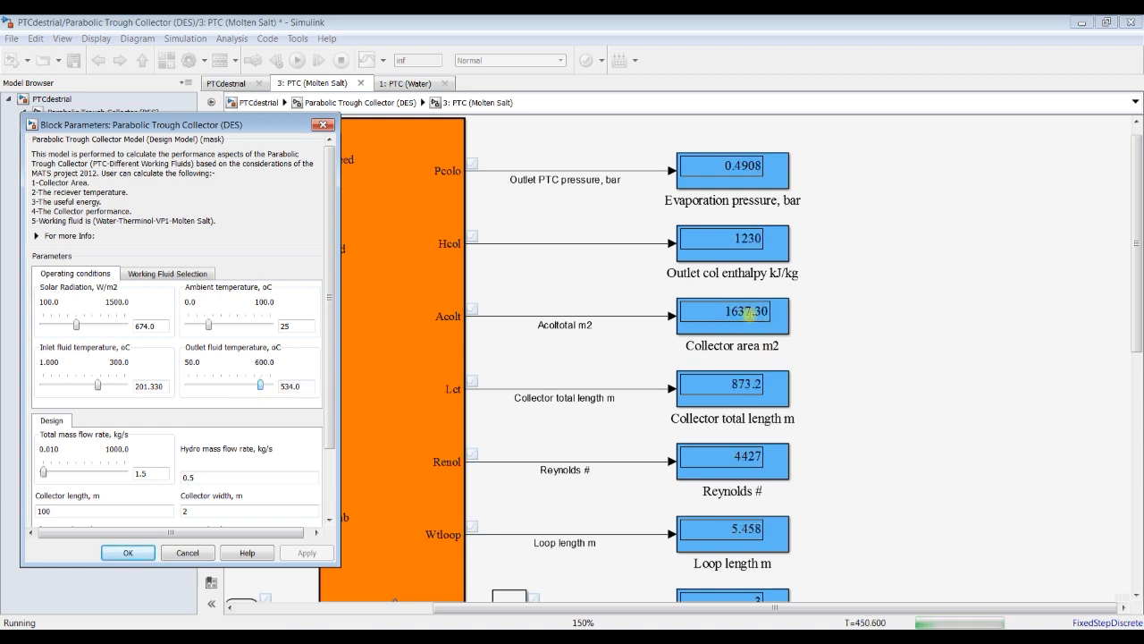
key(Right)
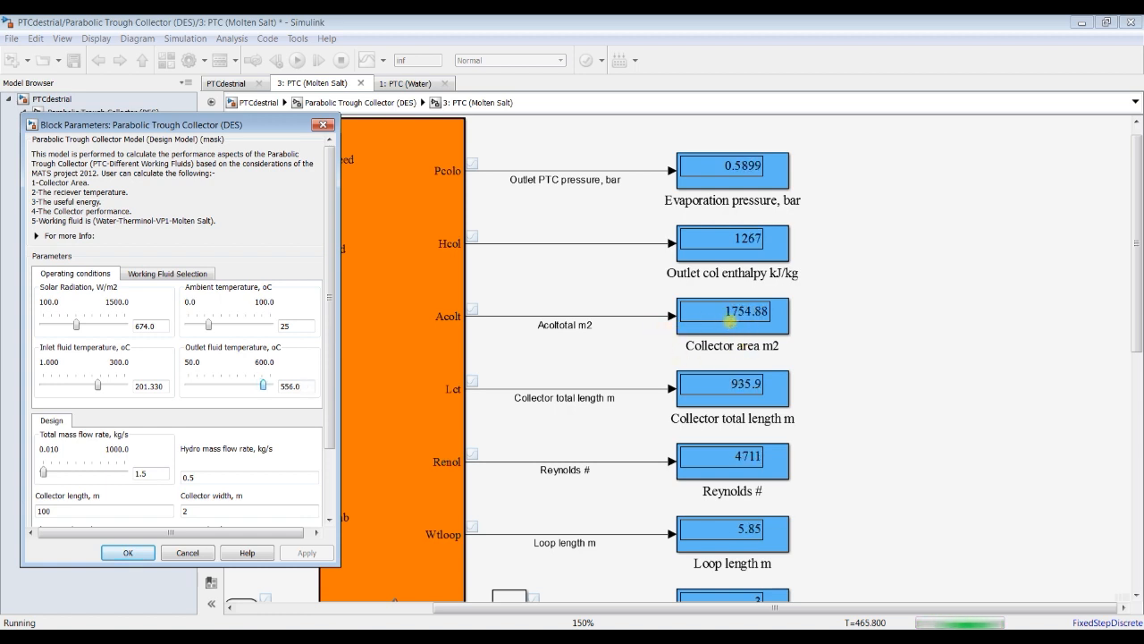
key(Right)
key(Right)
key(Right)
key(Right)
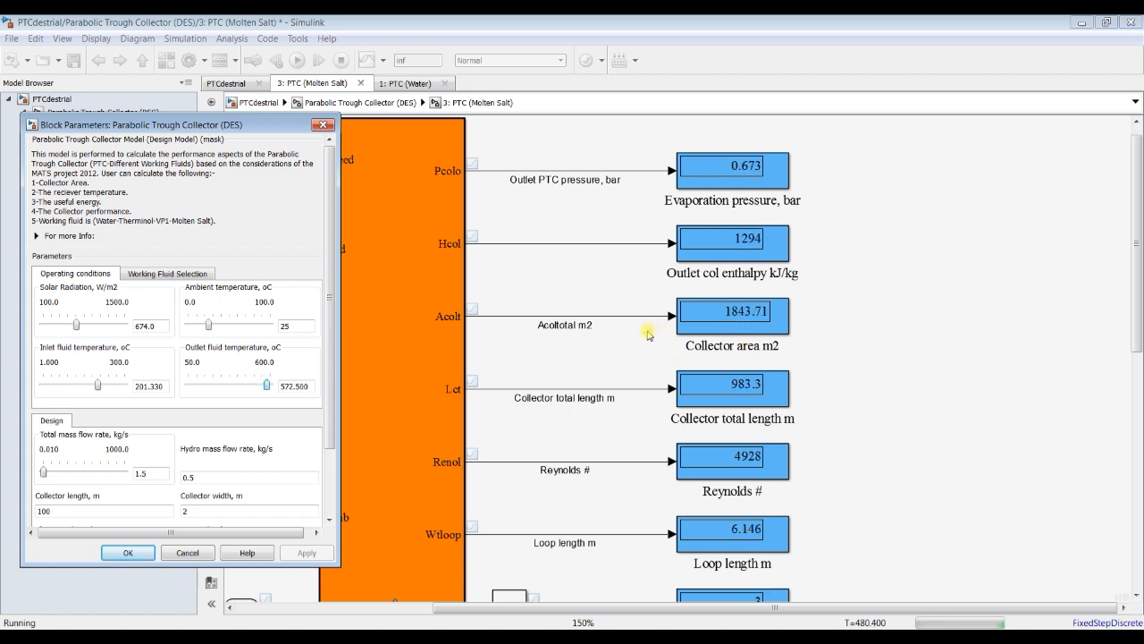
key(Right)
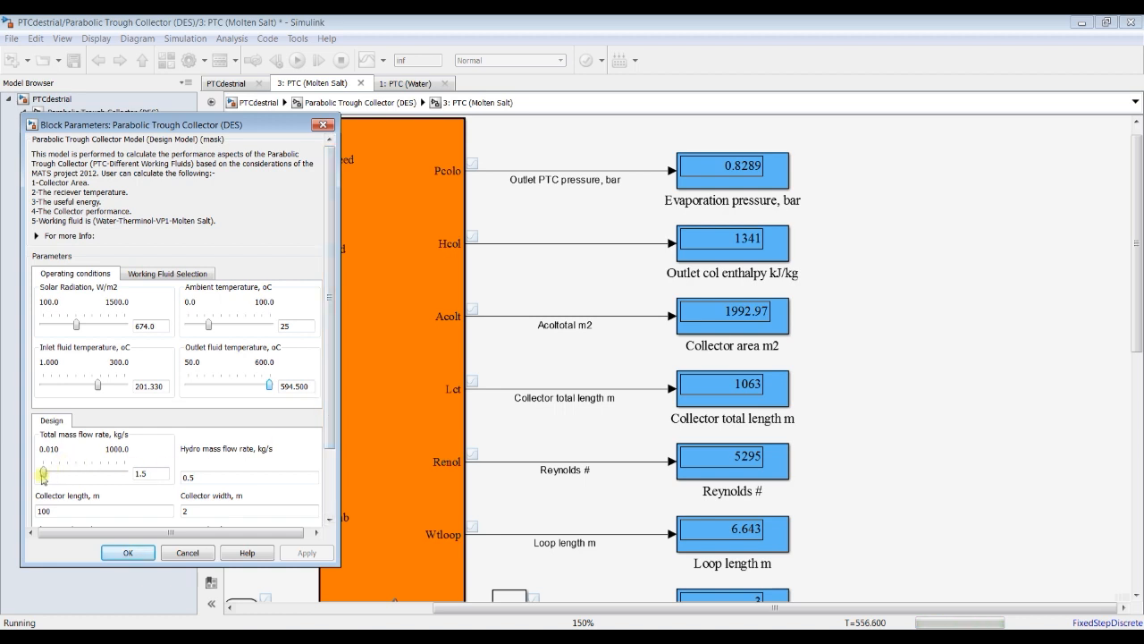
Step: Raise the total mass flow rate gradually to 200.008 kg/s and accept the block parameters
click(120, 476)
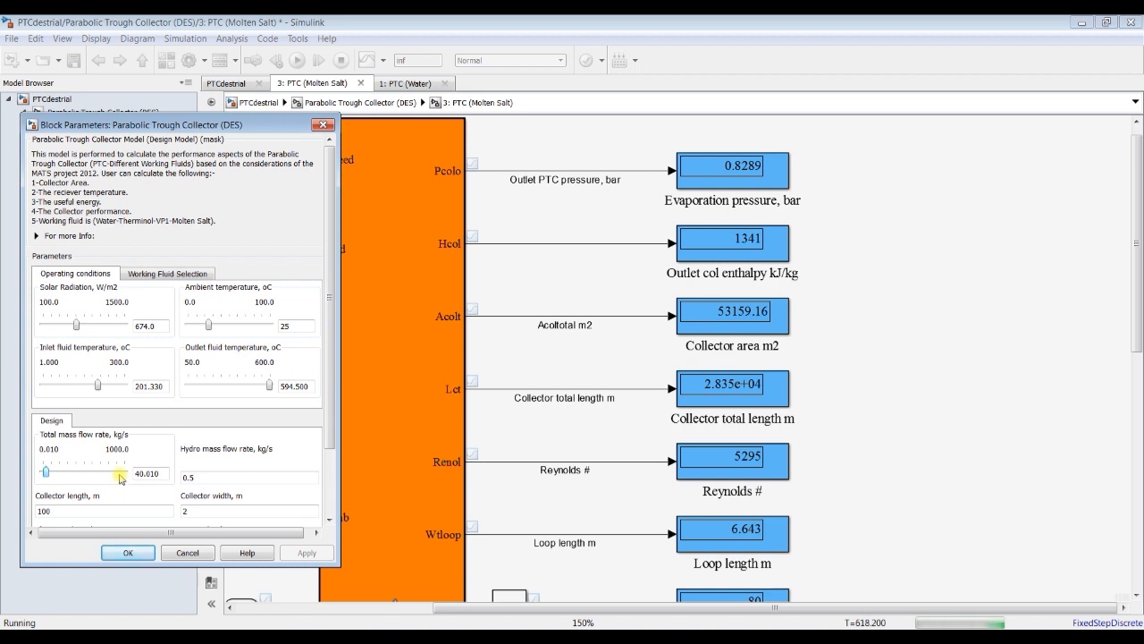
key(Right)
key(Right)
key(Right)
key(Right)
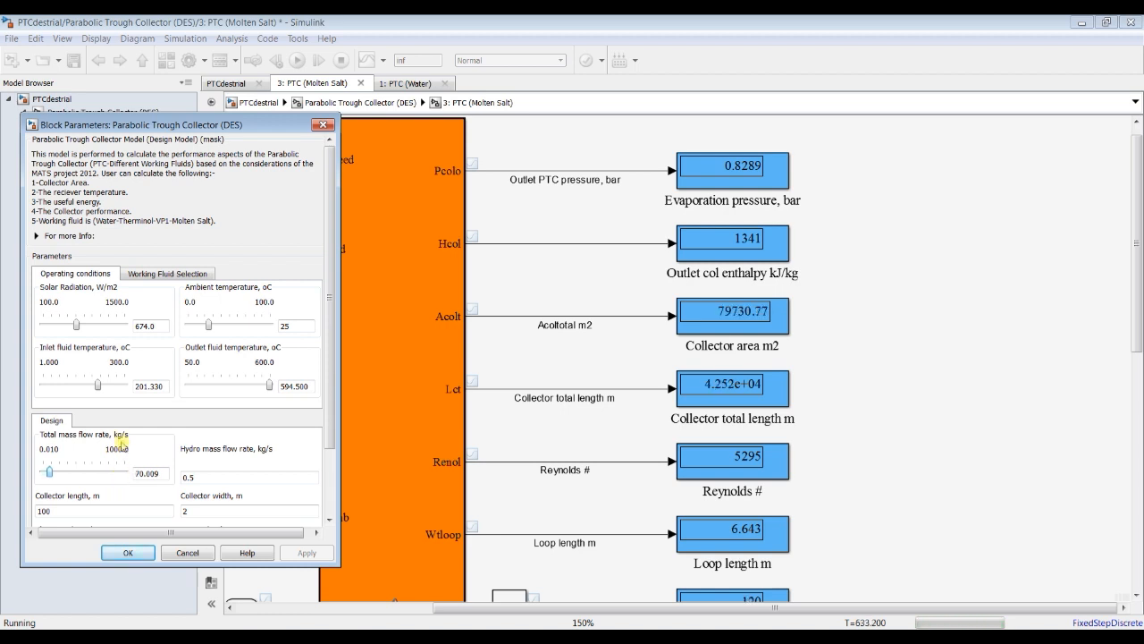
key(Right)
key(Right)
key(Right)
key(Right)
key(Right)
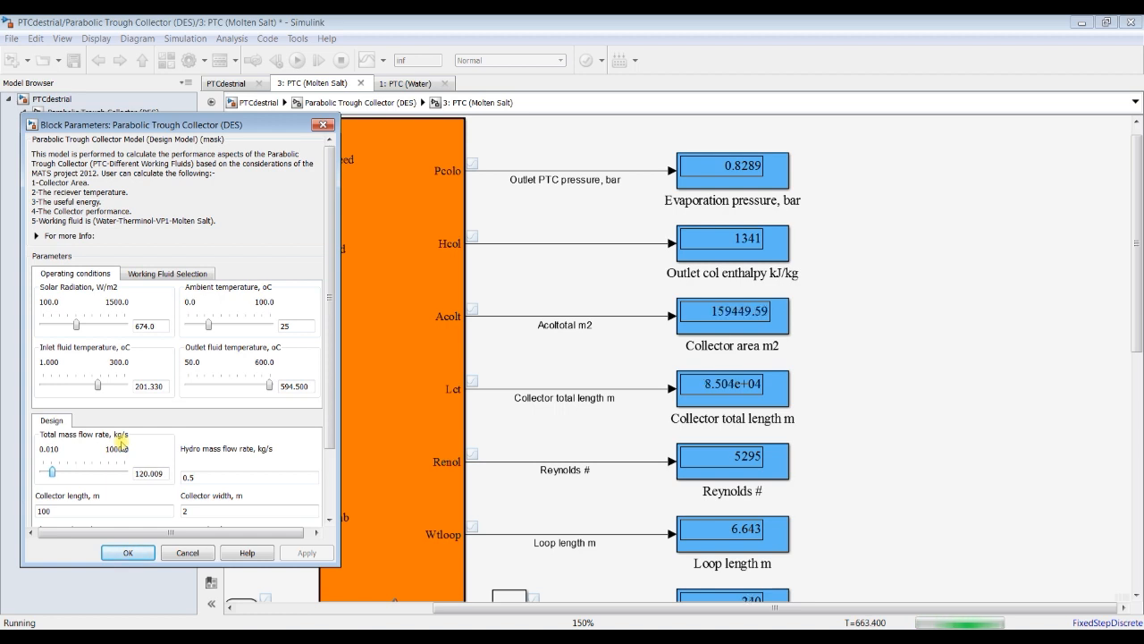
key(Right)
key(Right)
key(Right)
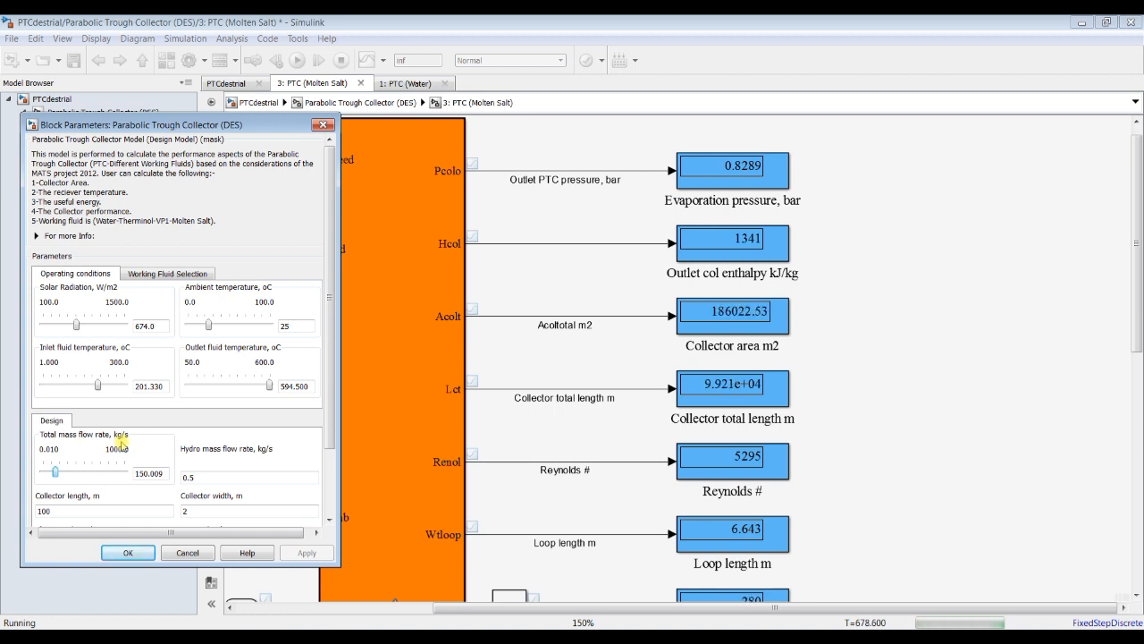
key(Right)
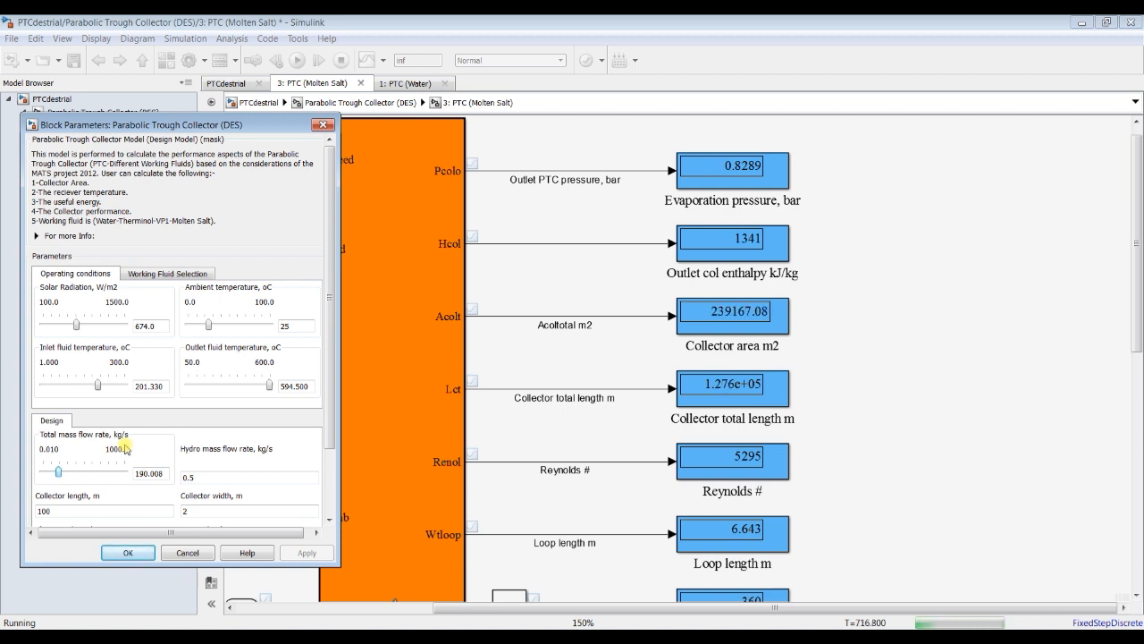
key(Right)
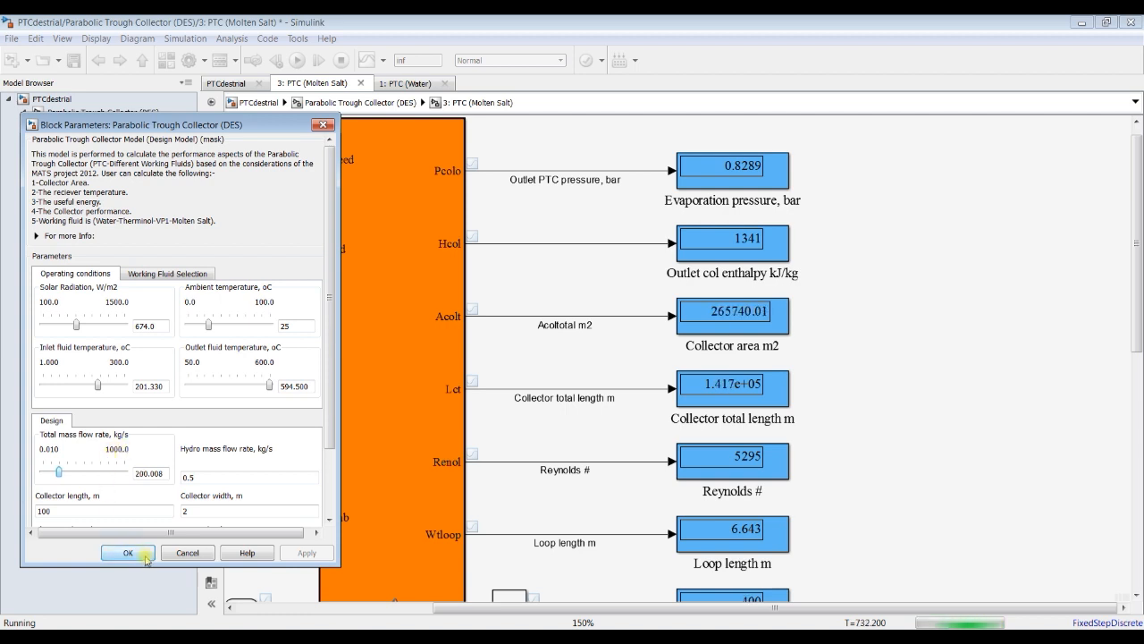
click(146, 558)
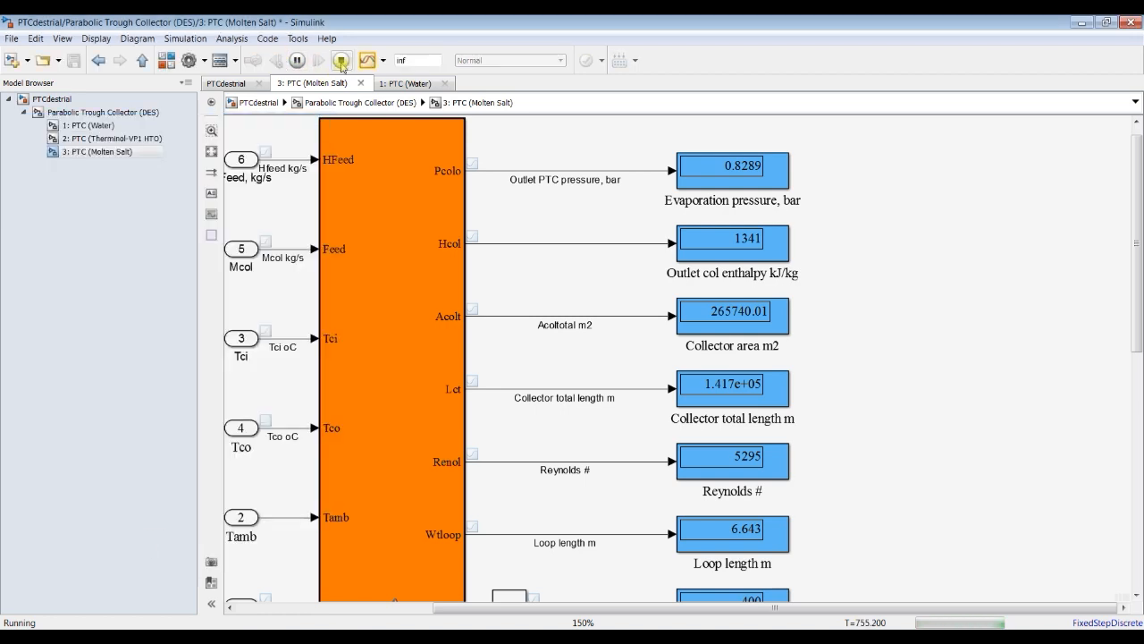
Step: Stop the simulation and open its results in a maximized Simulation Data Inspector with the signal list extended
click(341, 61)
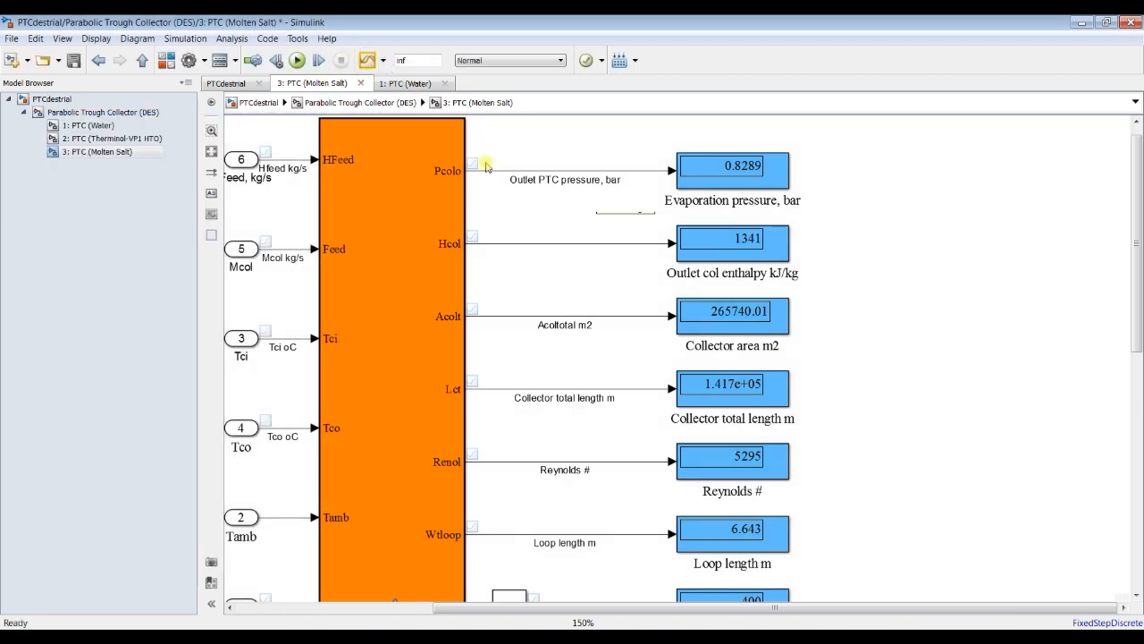
click(367, 61)
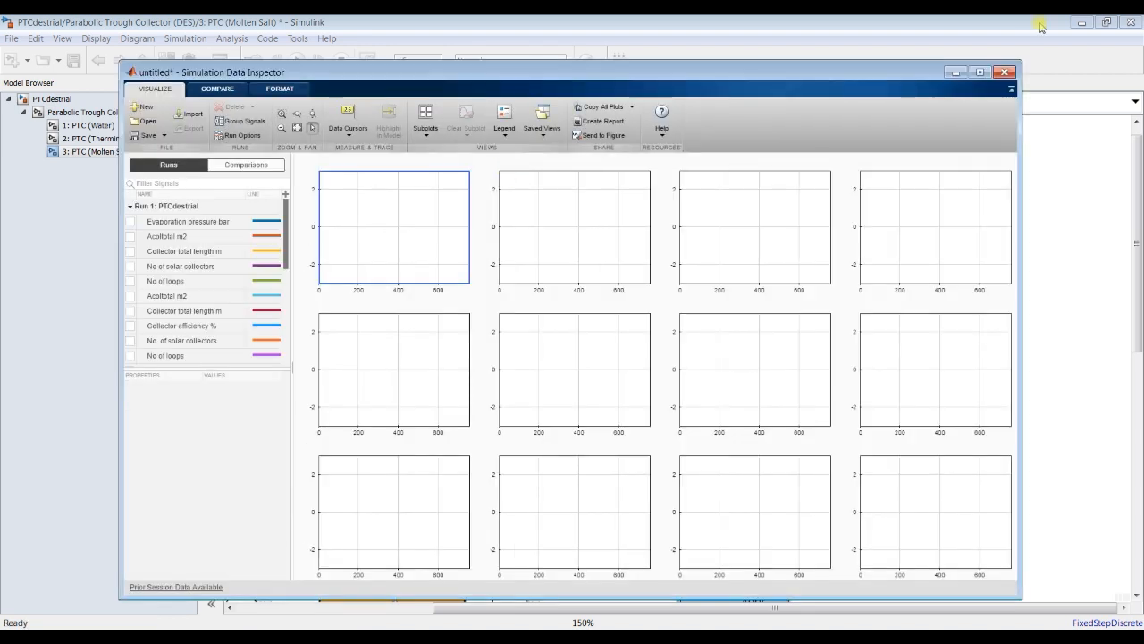
click(980, 72)
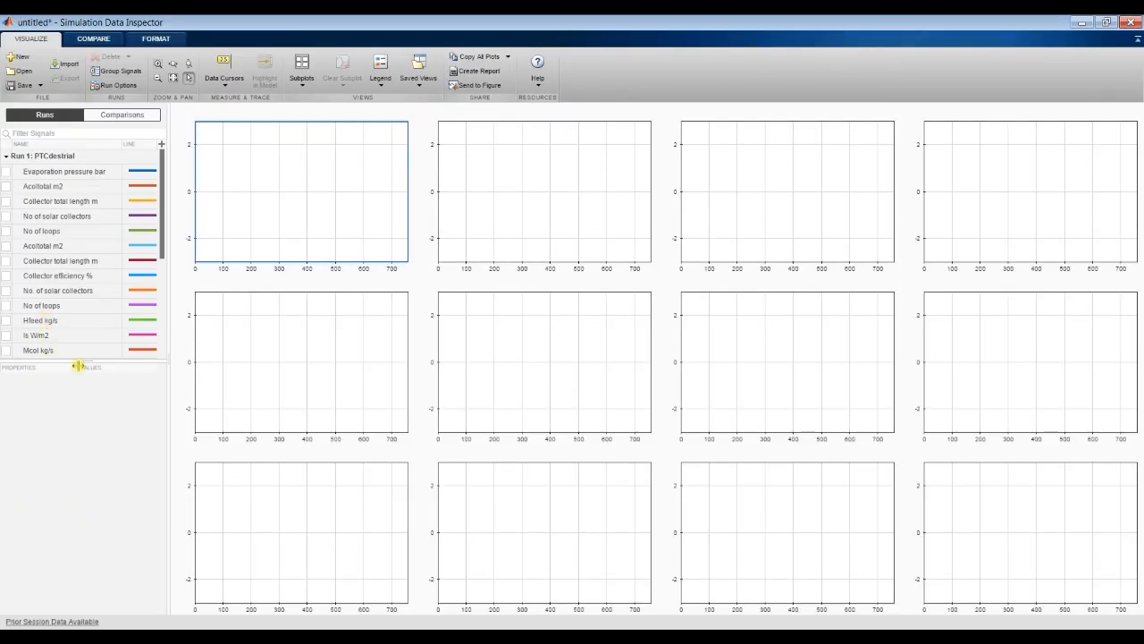
drag(85, 361, 97, 583)
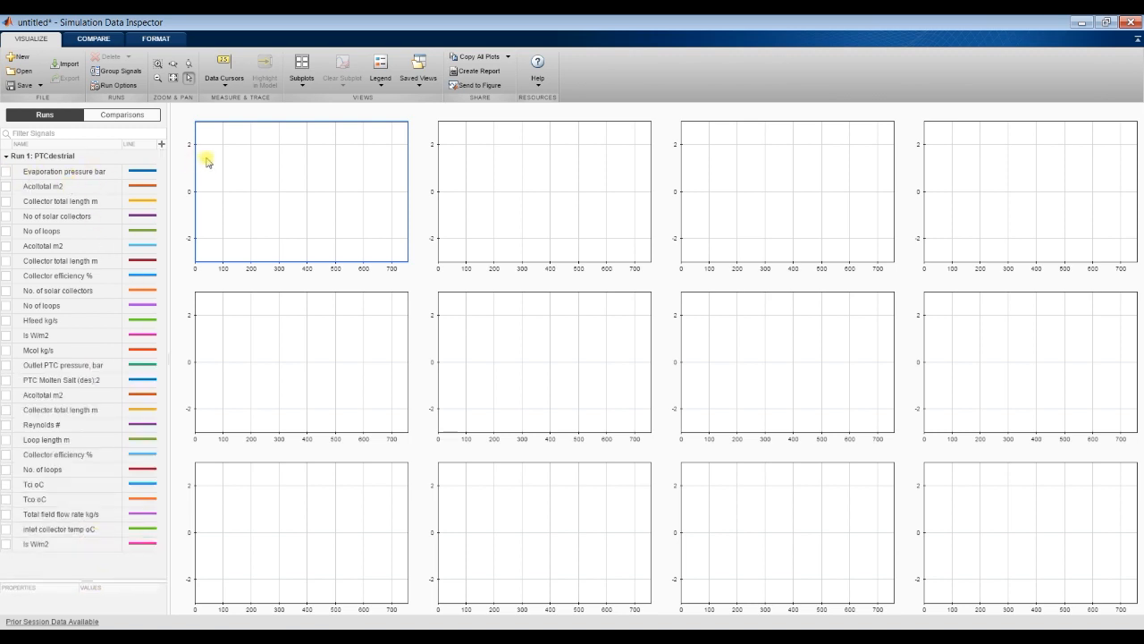
Step: Select the Evaporation pressure bar signal of Run 1 for plotting in the first subplot
click(7, 172)
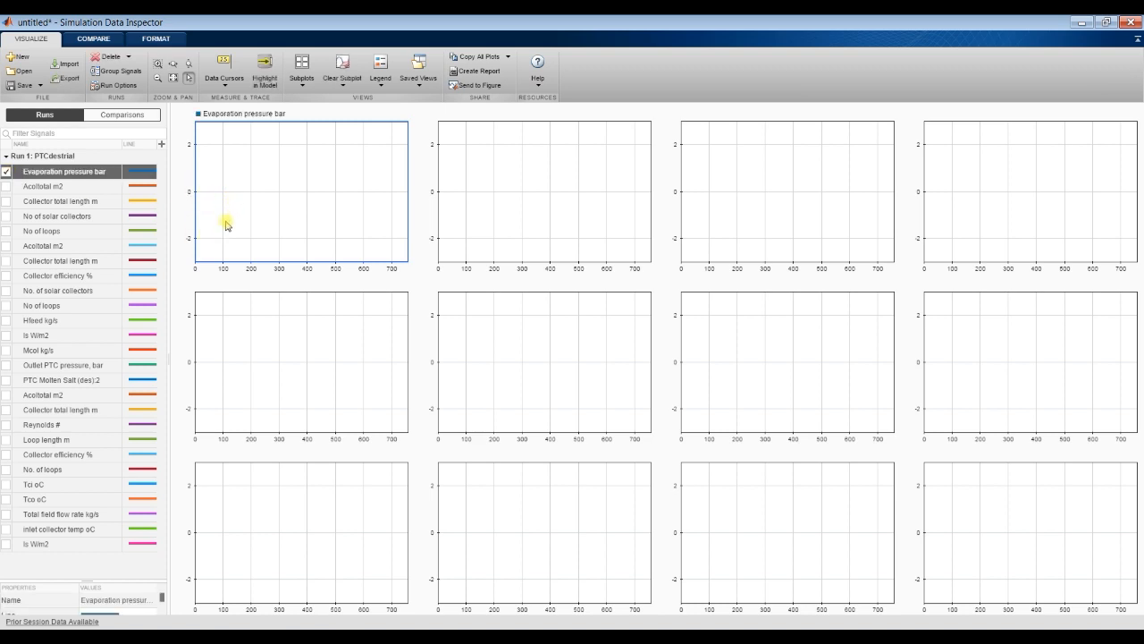
click(6, 173)
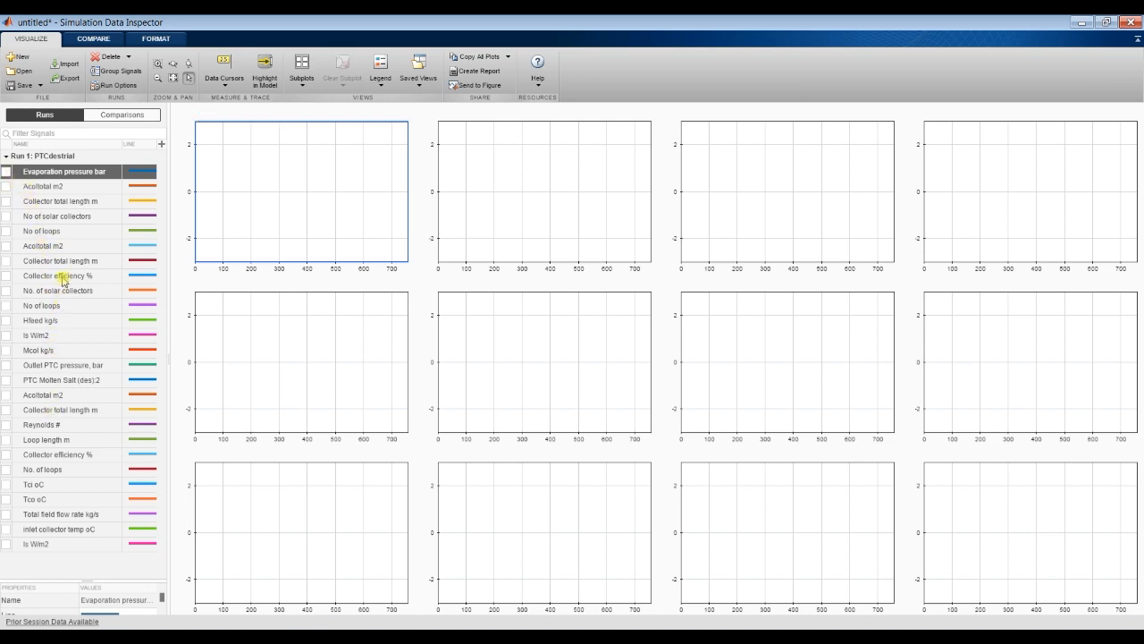
click(6, 171)
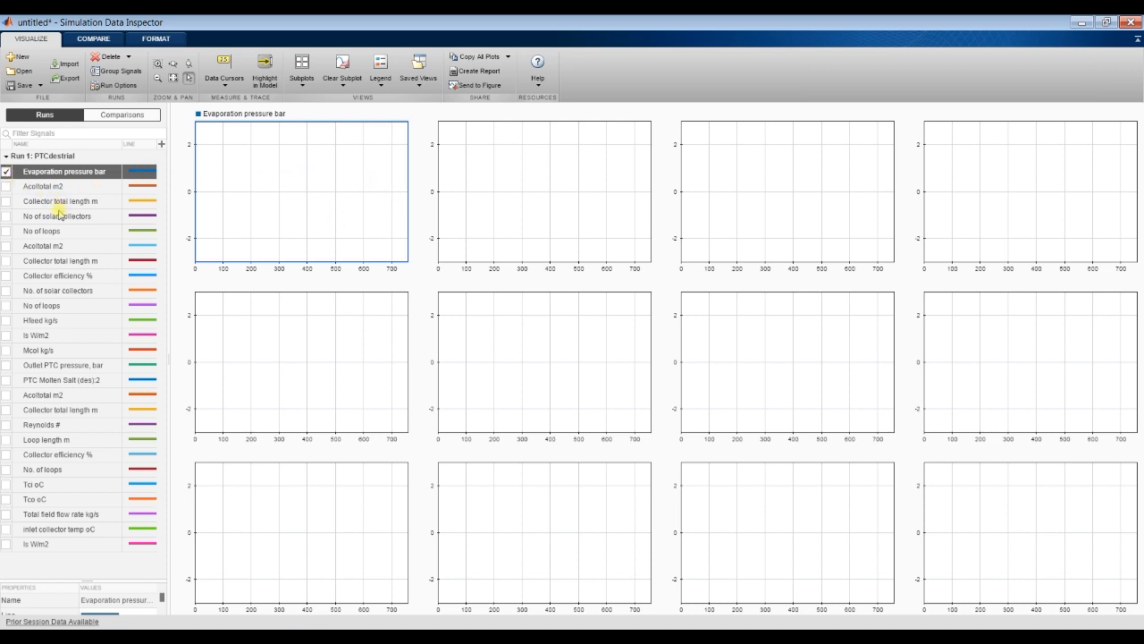
Step: Remove the Evaporation pressure bar signal from the first subplot and check the output names in the PTC (Molten Salt) Simulink model
click(7, 172)
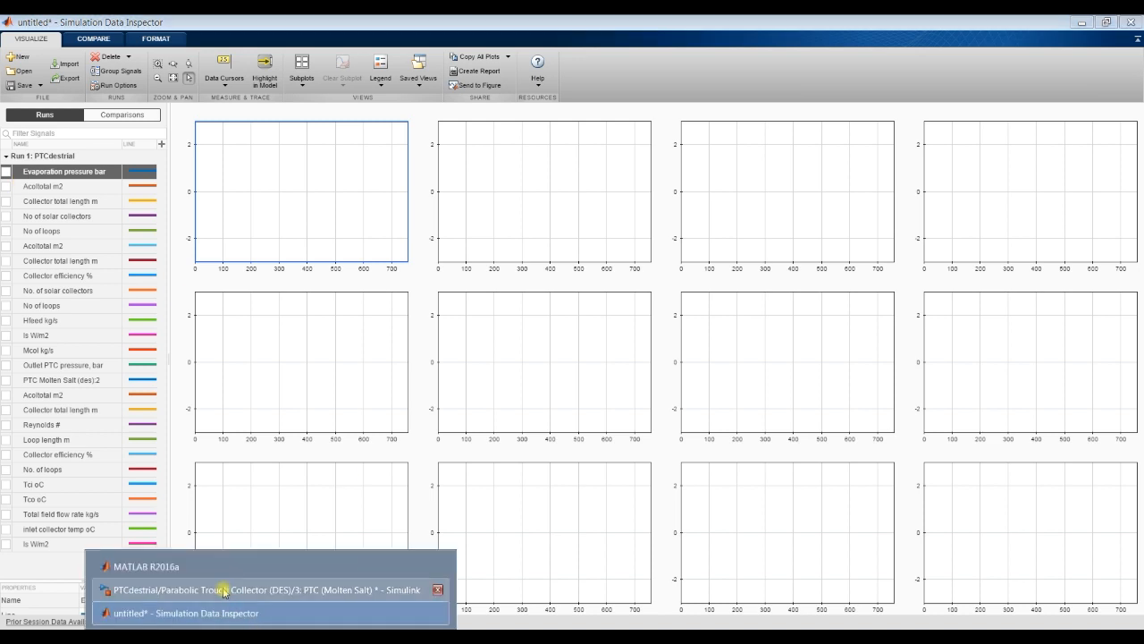
click(225, 590)
click(271, 636)
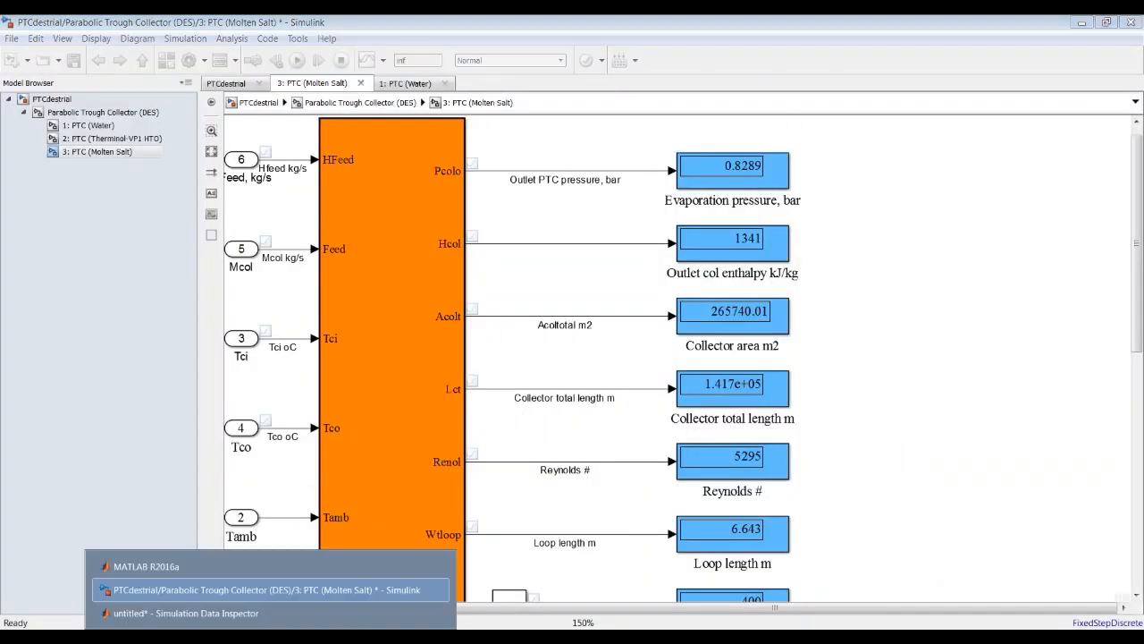
click(257, 609)
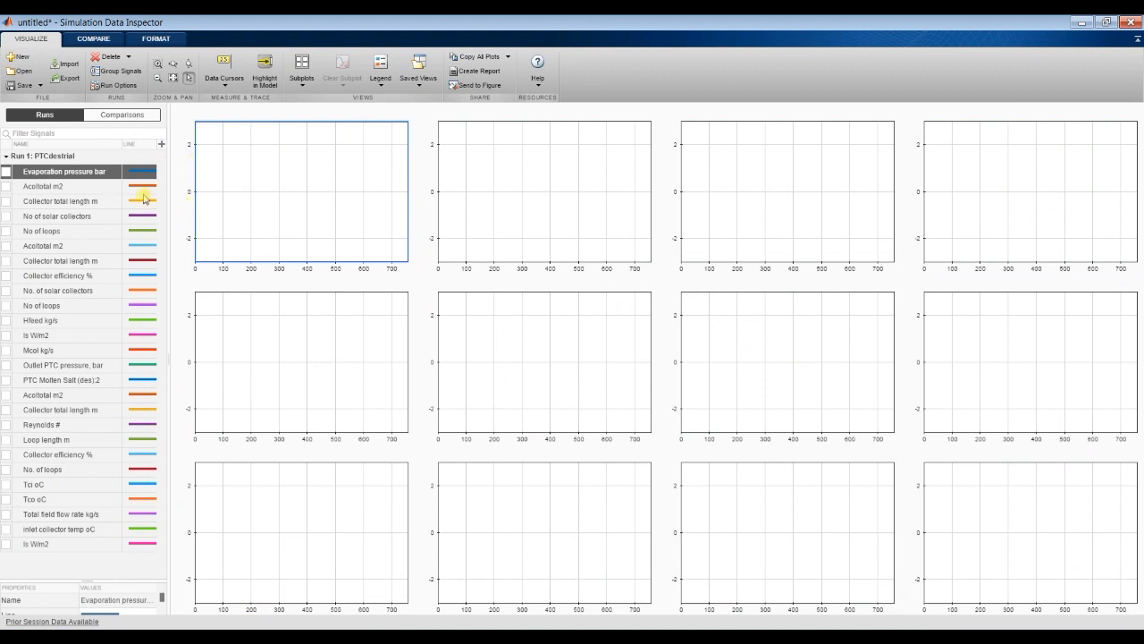
Step: Plot the Outlet PTC pressure, bar signal alone in the first subplot, leaving Acoltotal m2 unselected
click(5, 187)
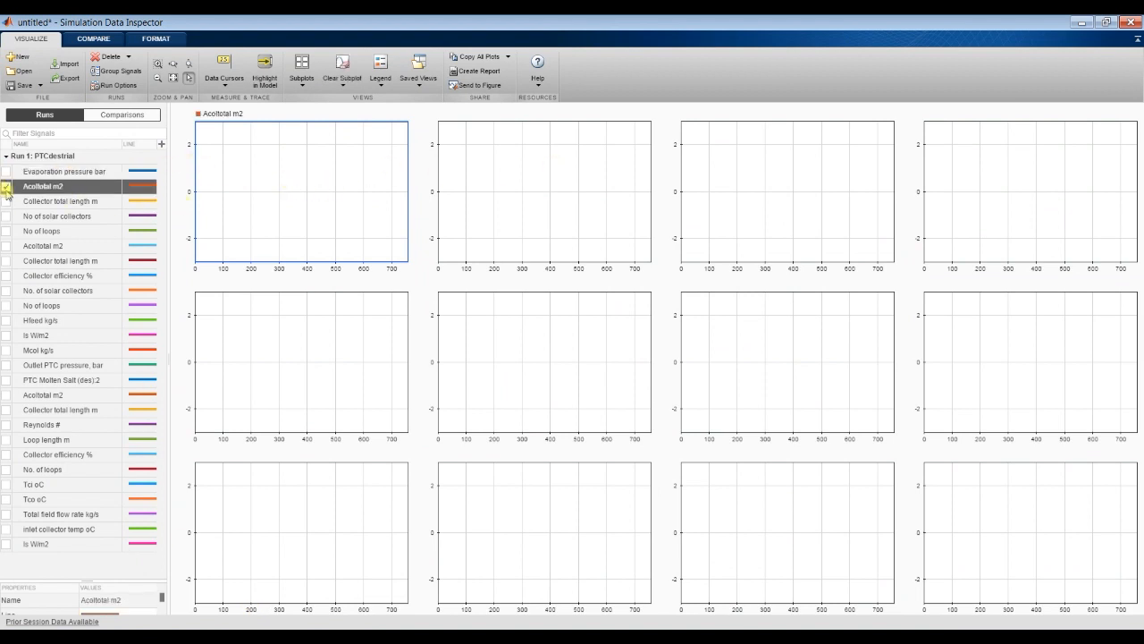
click(6, 187)
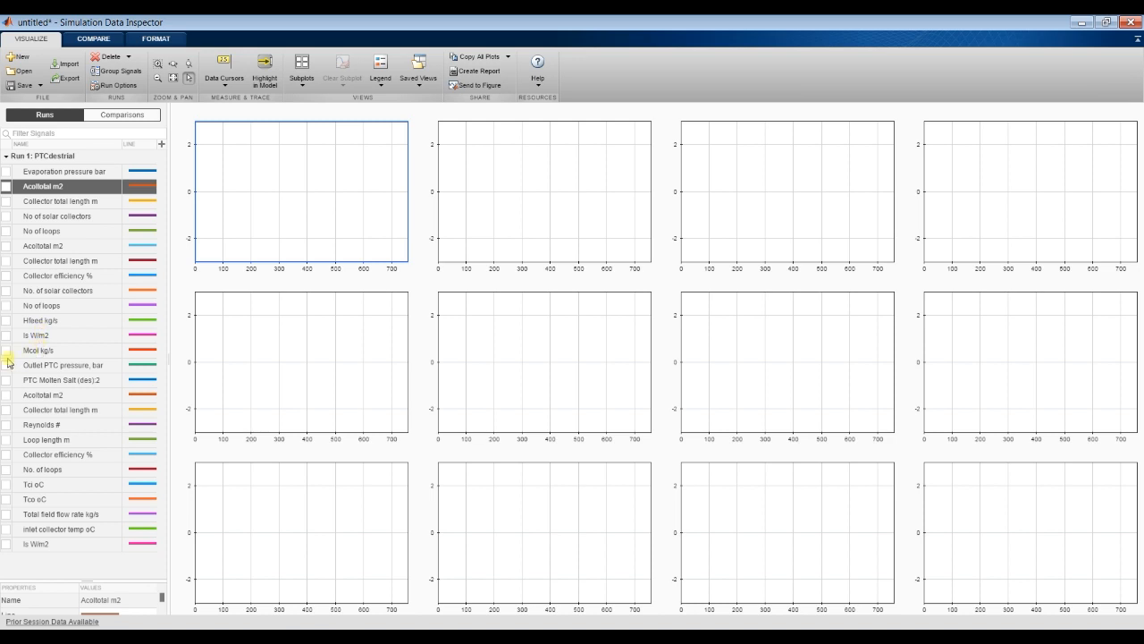
click(6, 366)
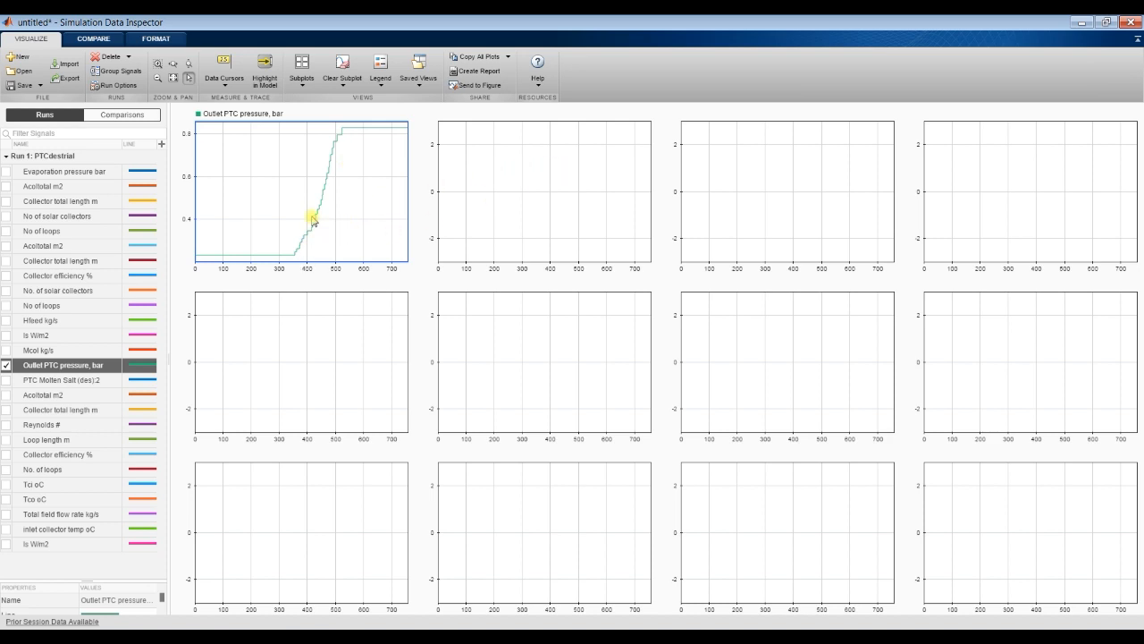
Step: Plot the Acoltotal m2 and Collector total length m signals listed after PTC Molten Salt (des):2 in the second and third subplots
click(536, 163)
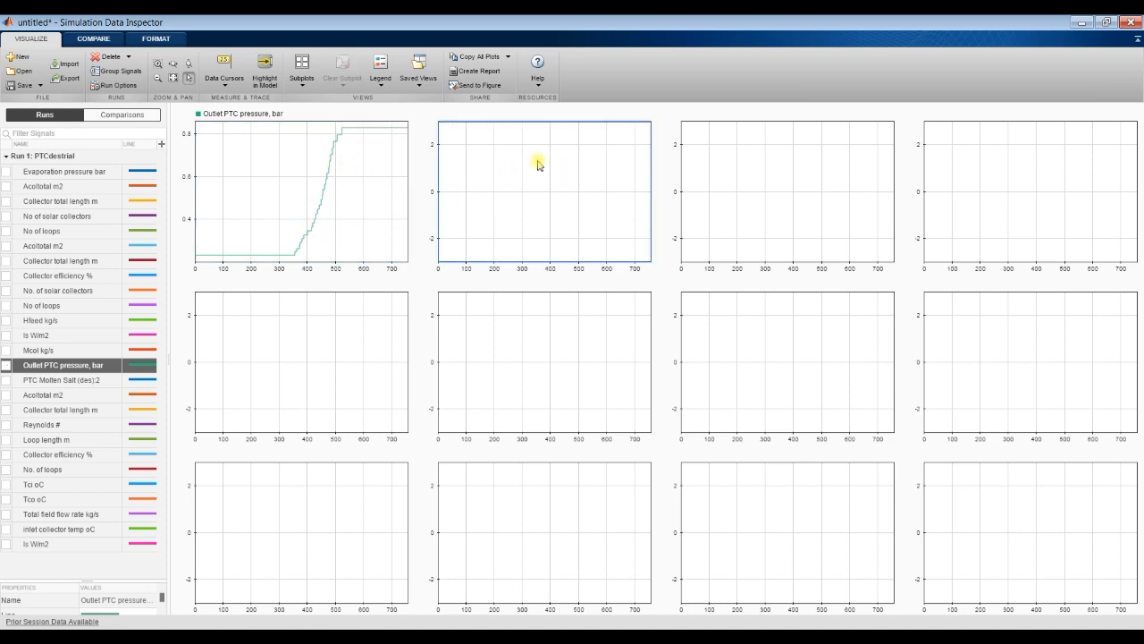
click(5, 396)
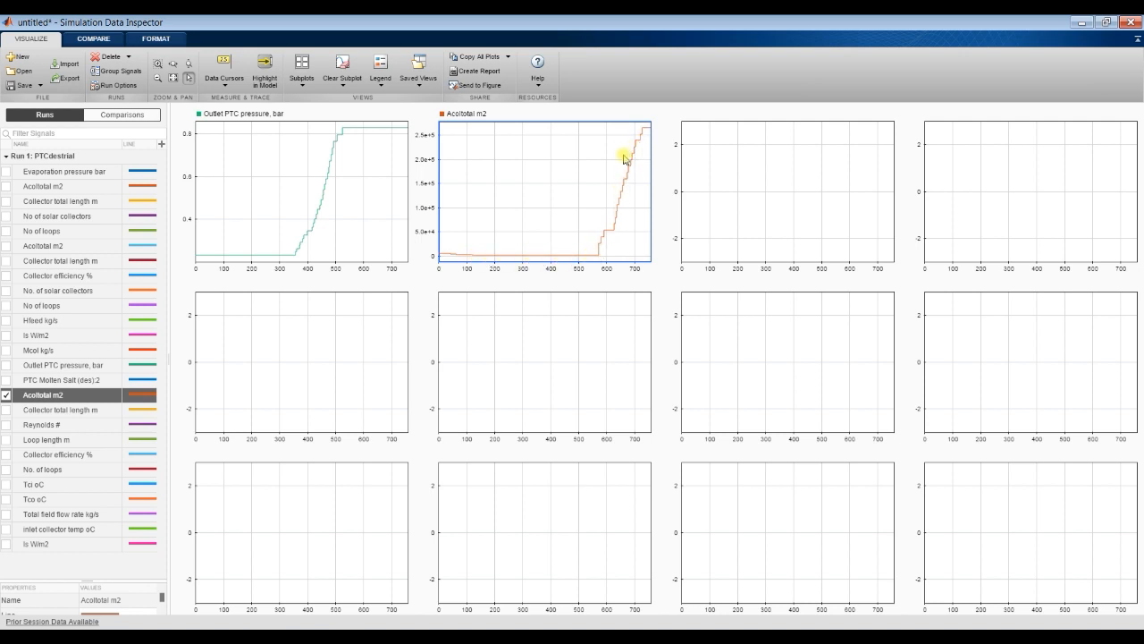
click(676, 230)
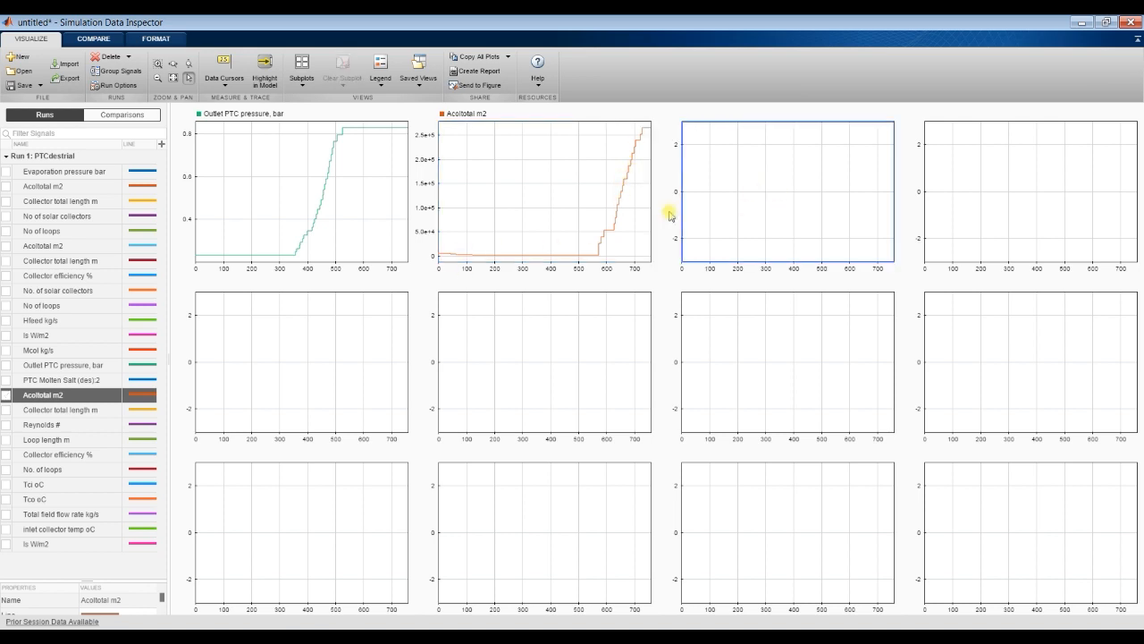
click(6, 411)
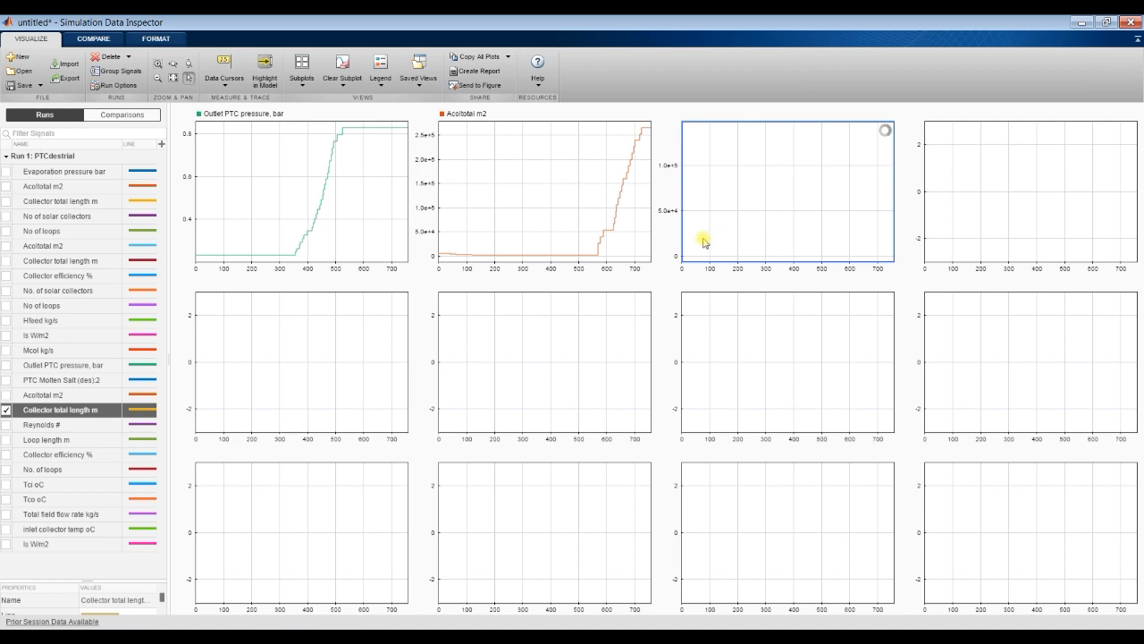
Step: Plot Reynolds # in the fourth subplot and Loop length m in the first subplot of the second row
click(1001, 187)
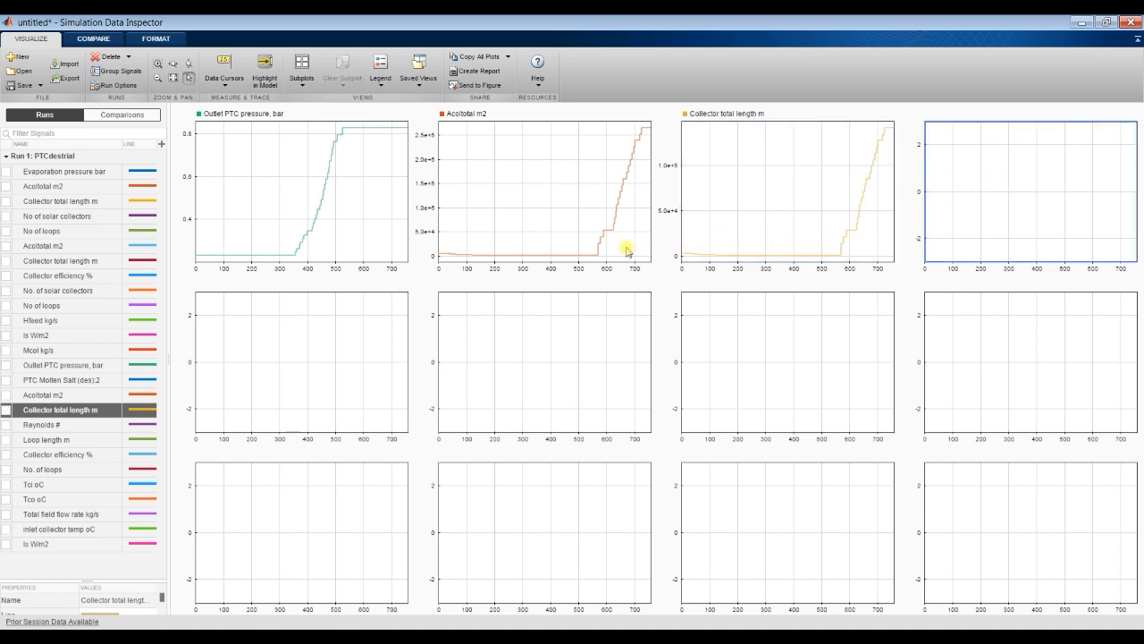
click(6, 426)
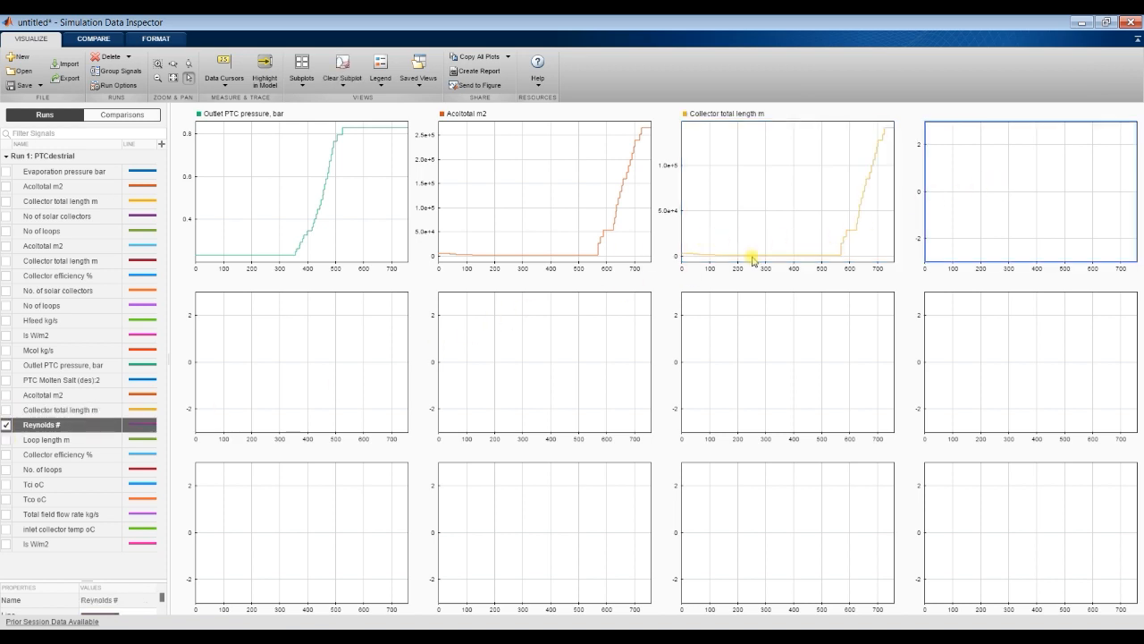
click(257, 367)
click(7, 440)
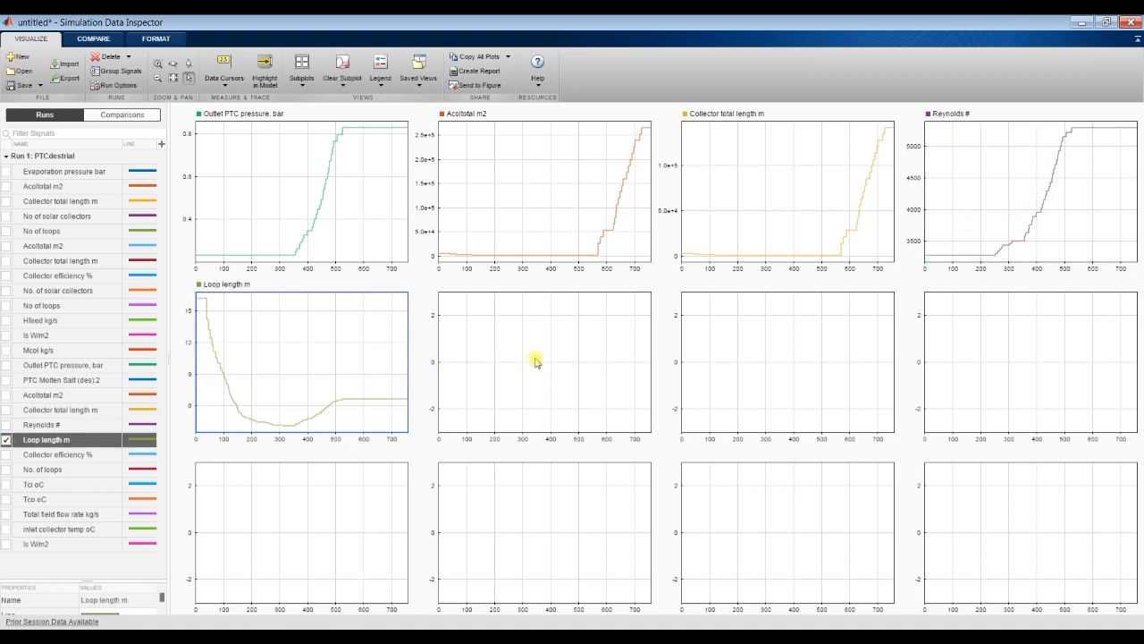
Step: Plot the Collector efficiency % signal below Loop length m and the No. of loops signal in the next two second-row subplots
click(509, 349)
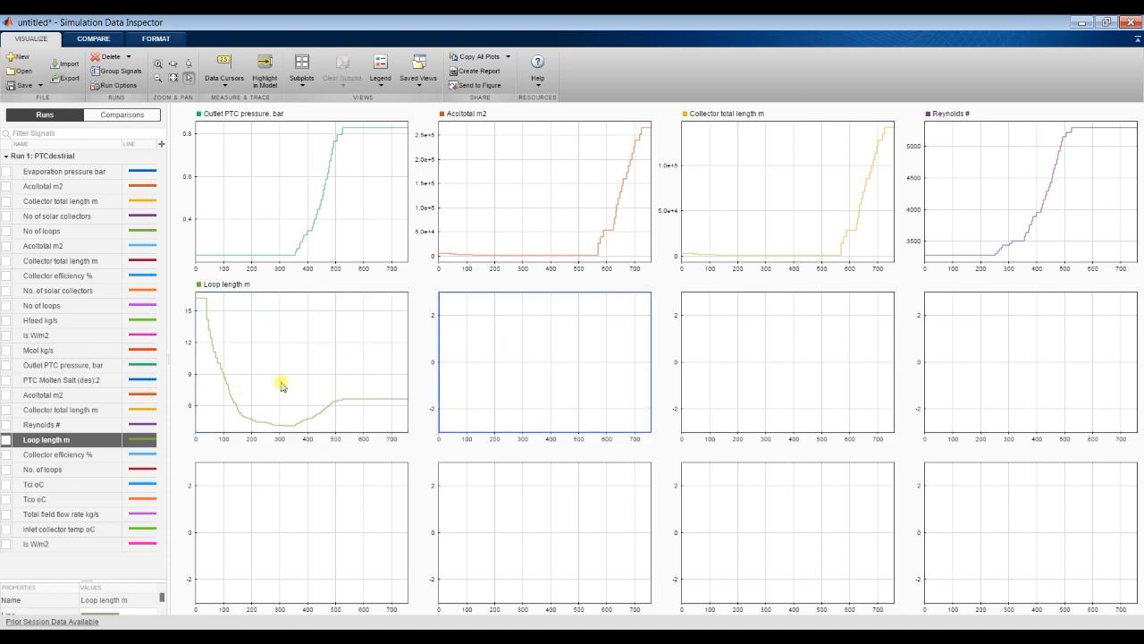
click(6, 454)
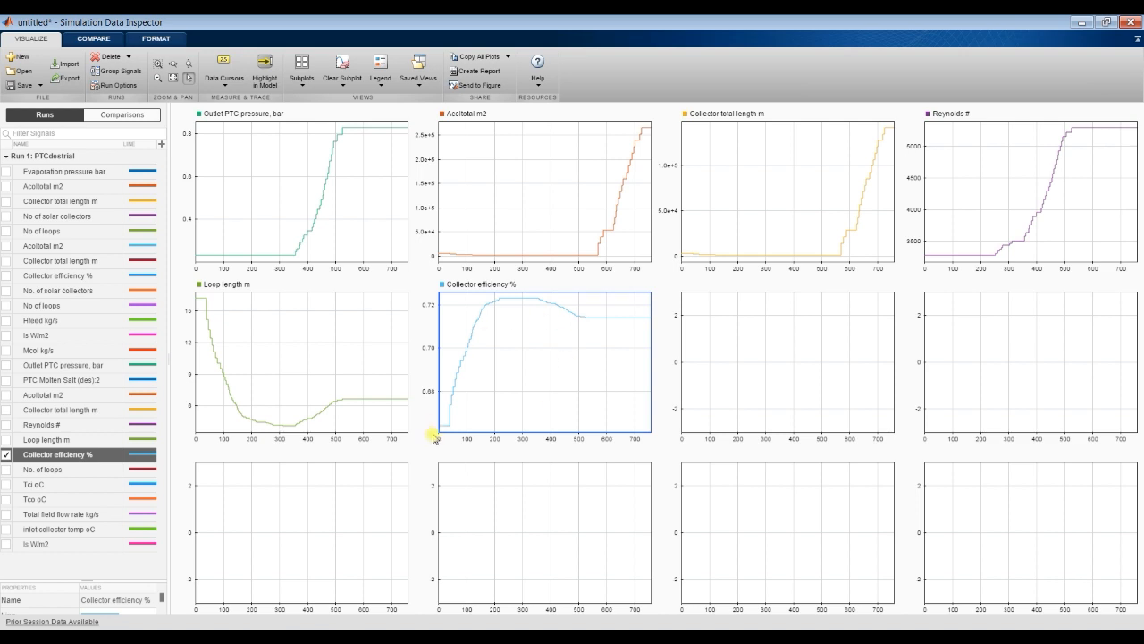
click(735, 331)
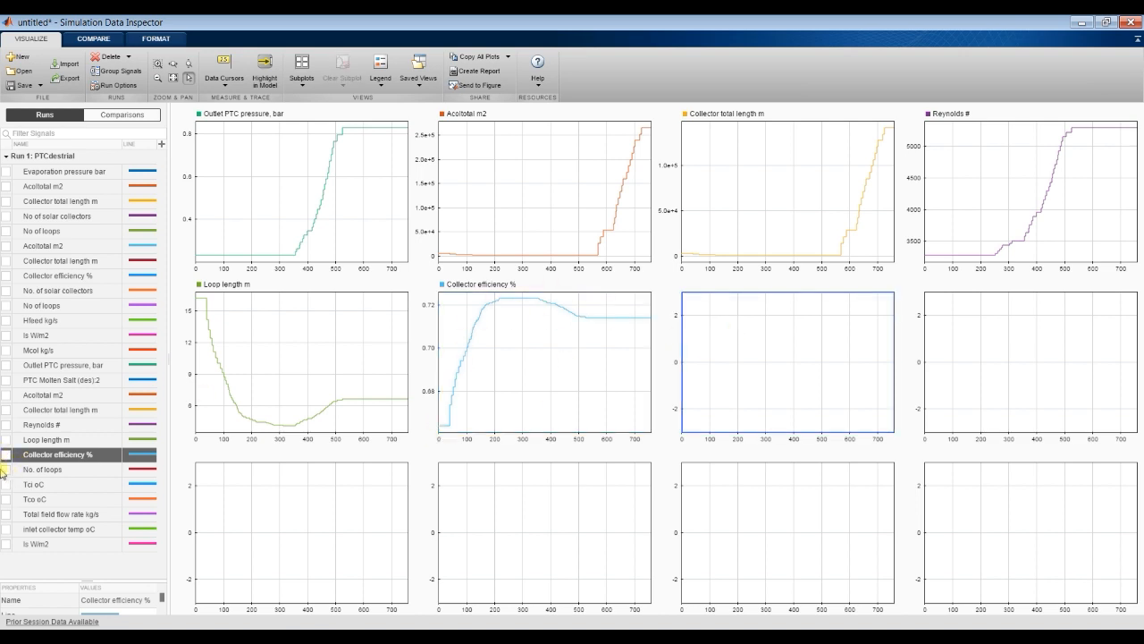
click(7, 470)
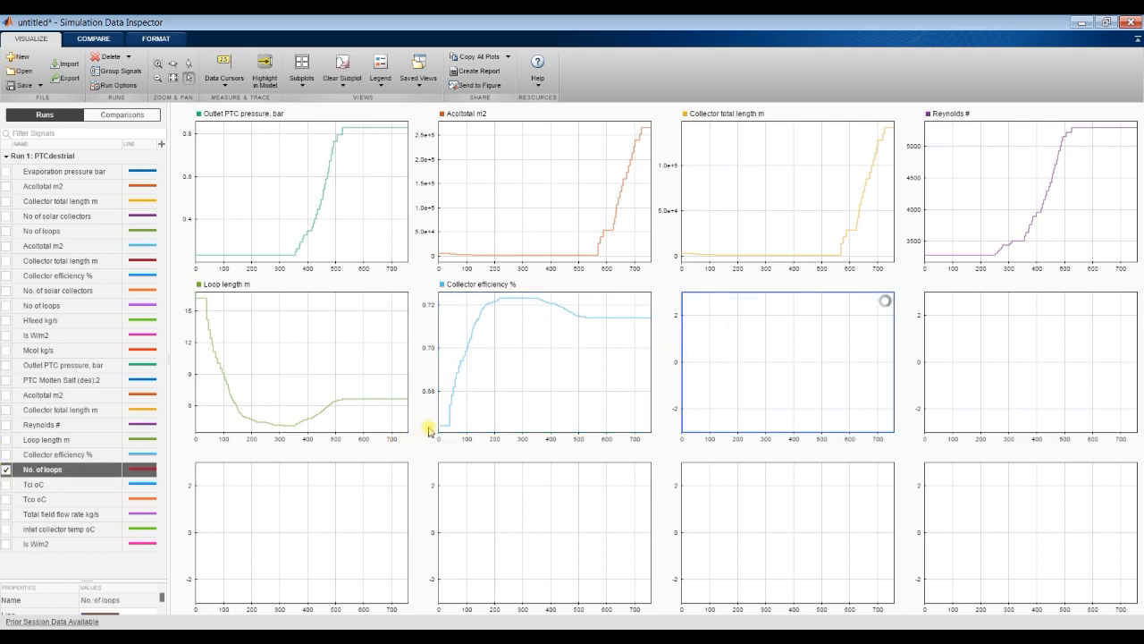
click(1000, 359)
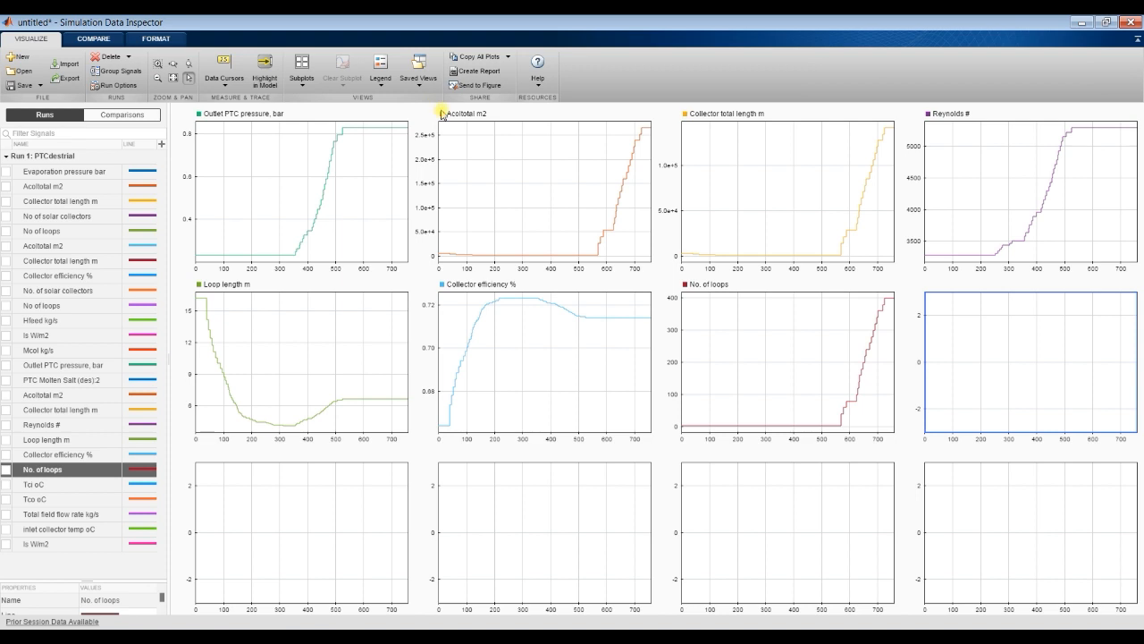
Step: Try to view all subplots enlarged in a maximized MATLAB figure window, and close that figure
click(484, 88)
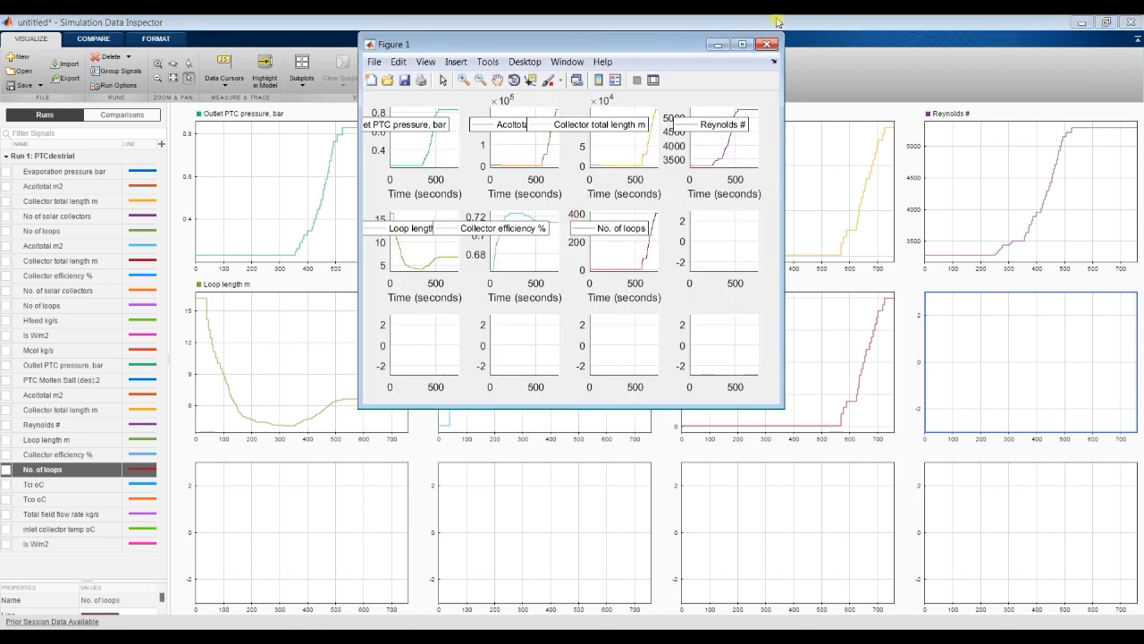
click(746, 43)
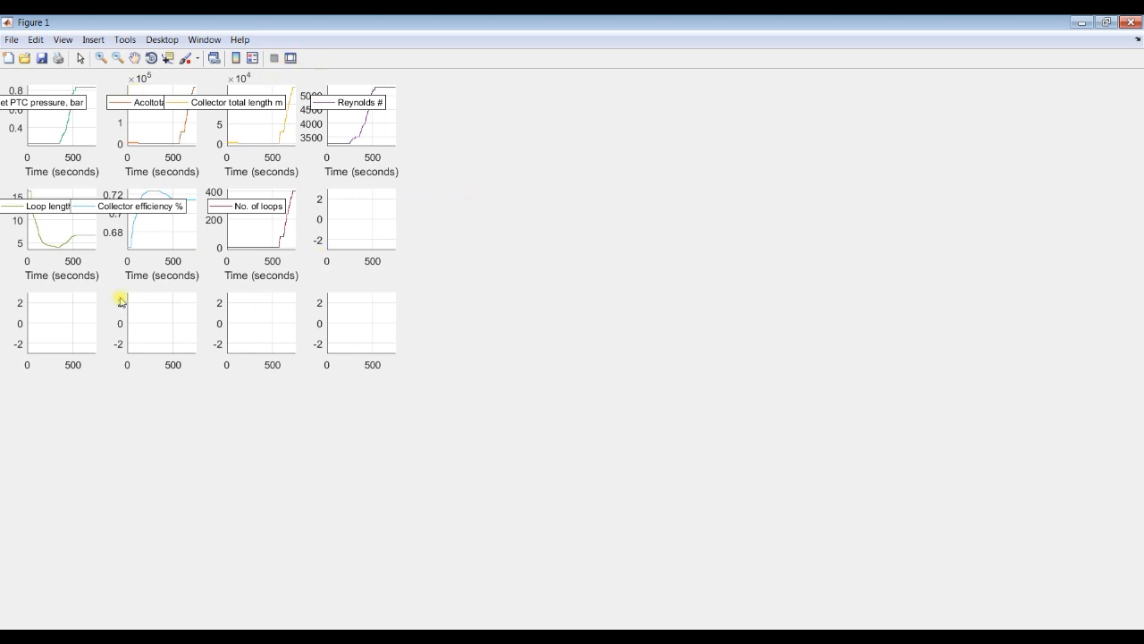
click(291, 59)
click(1109, 22)
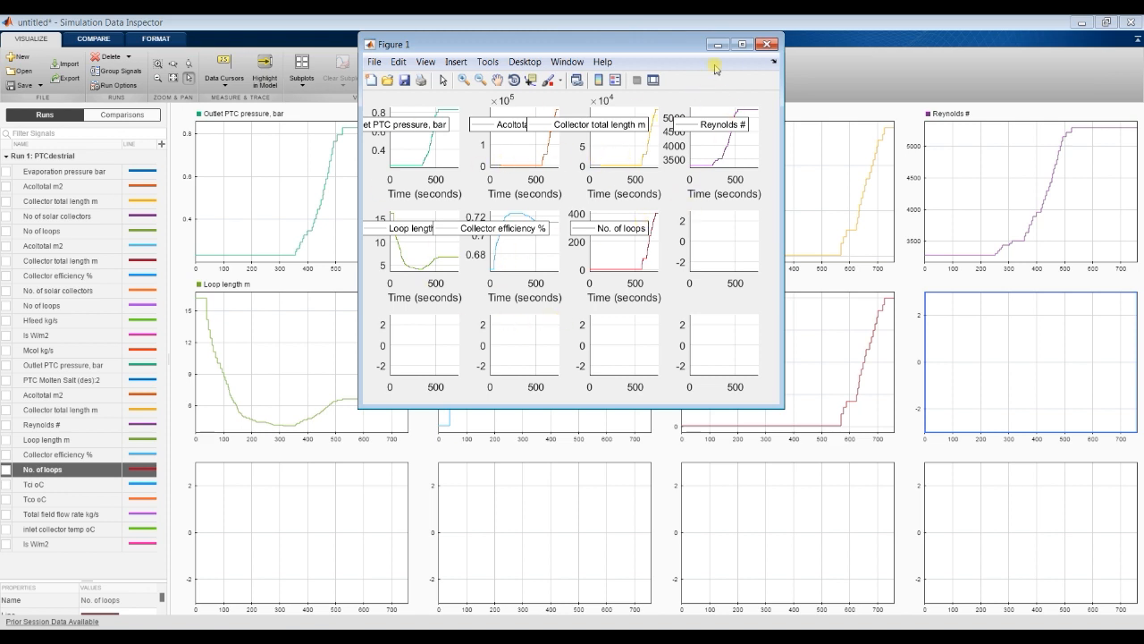
click(766, 45)
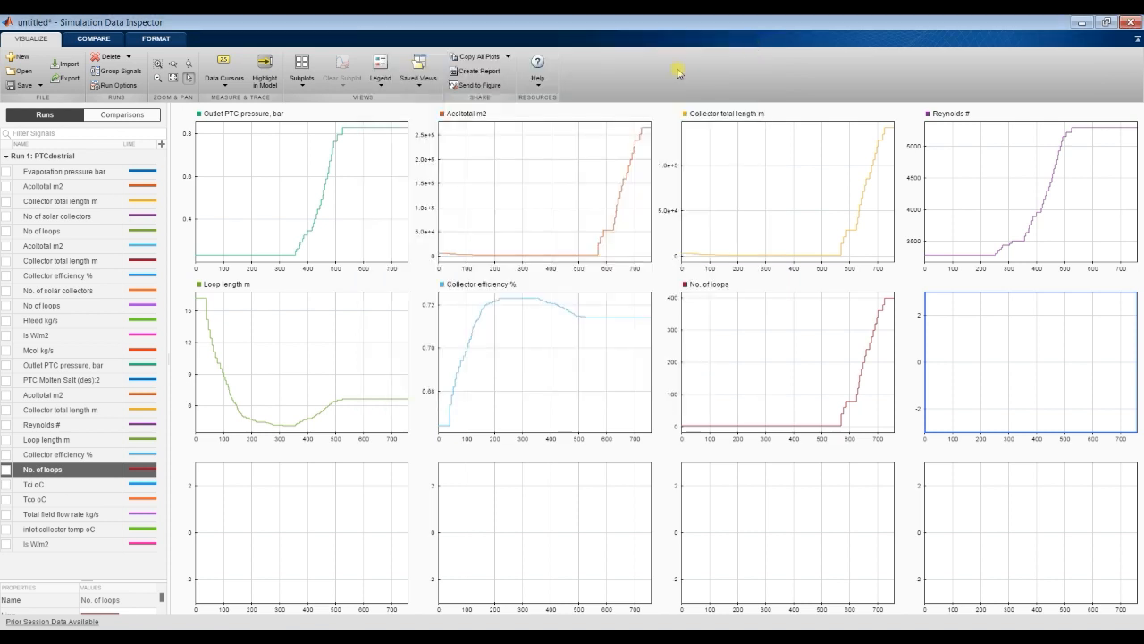
Step: Send all subplots to a new MATLAB figure with plot tools shown and delete the four empty third-row axes
click(472, 84)
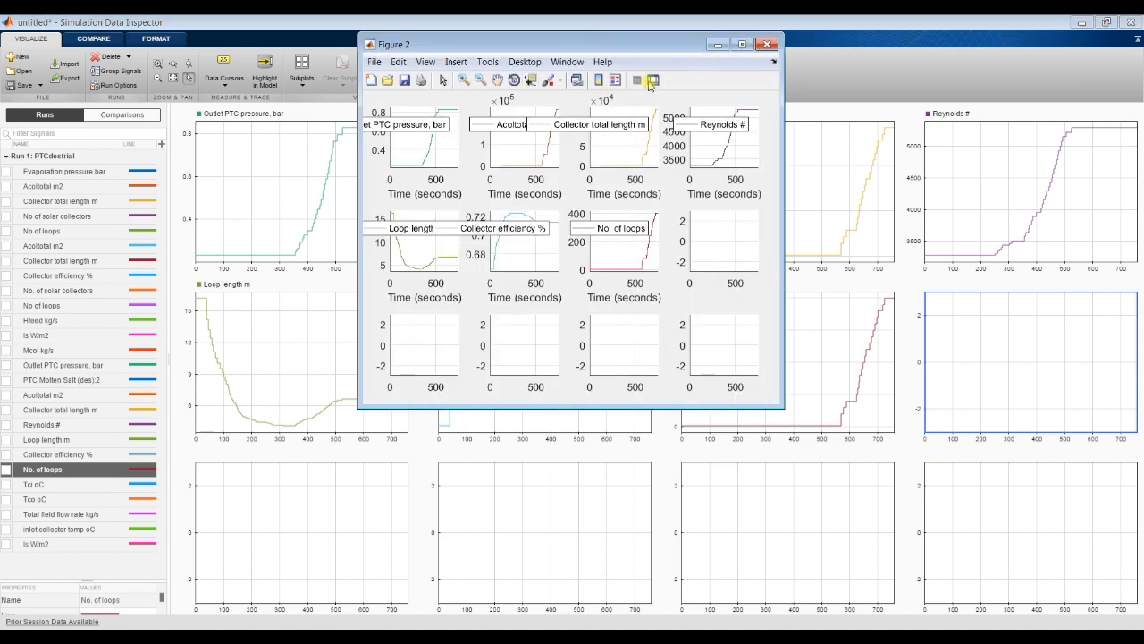
click(651, 80)
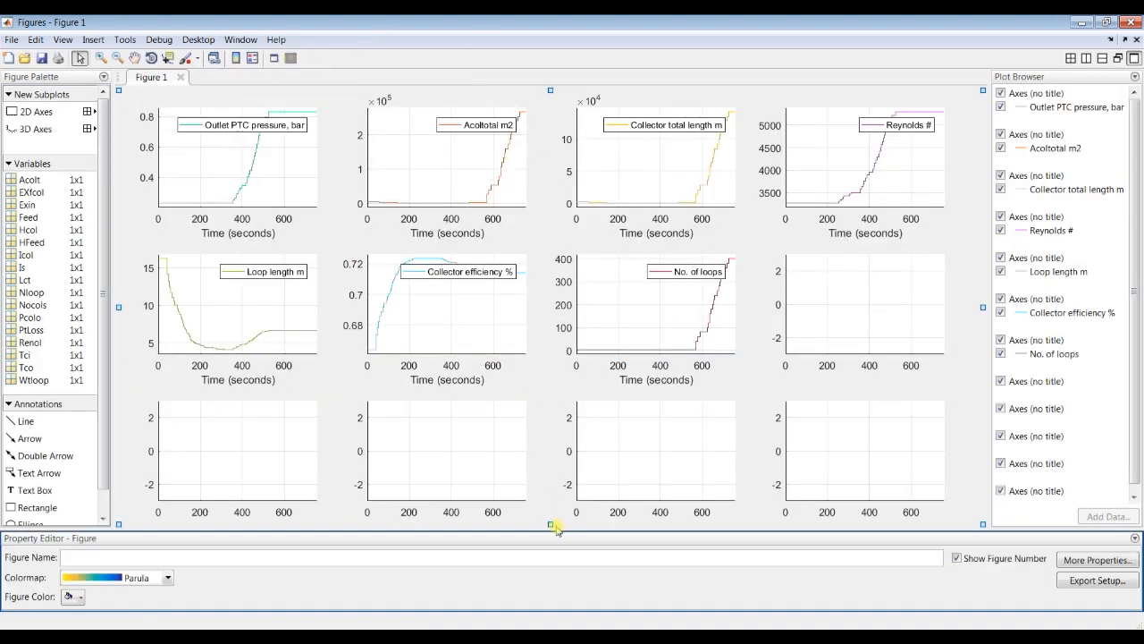
click(261, 425)
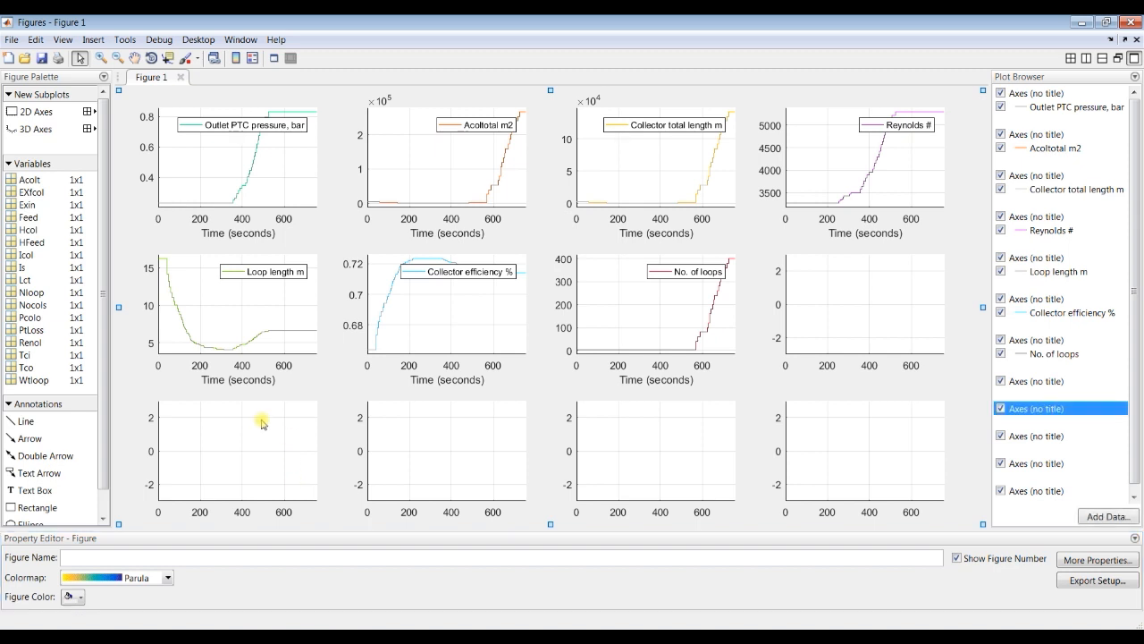
shift+click(439, 436)
shift+click(654, 438)
shift+click(832, 446)
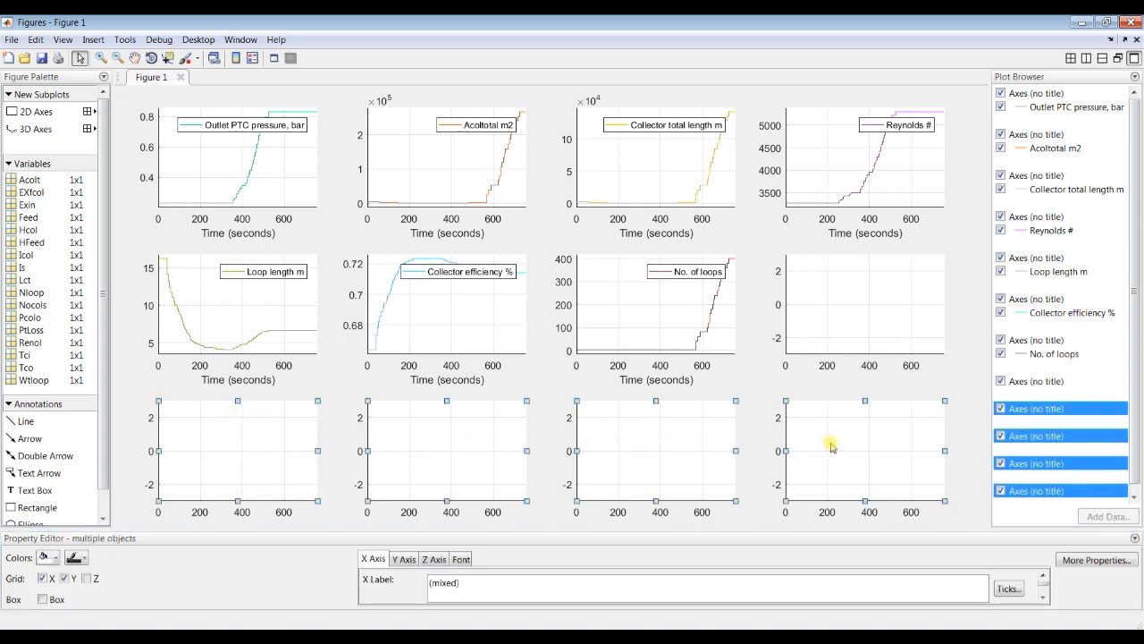
key(Delete)
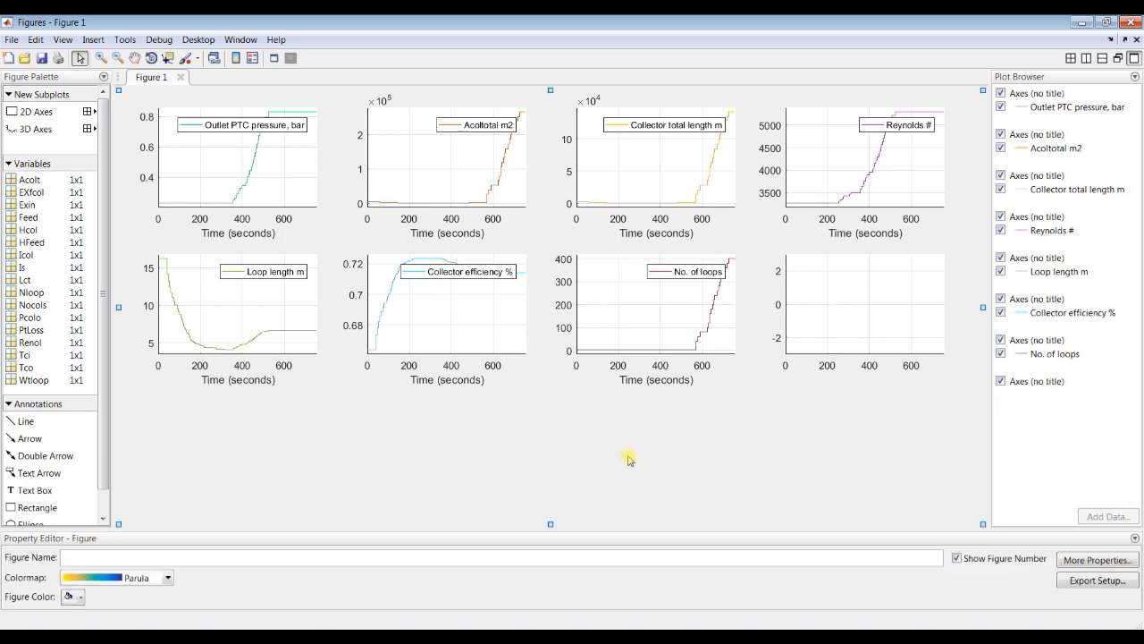
Step: Examine the Outlet PTC pressure line's properties in an enlarged property editor and close the figure window
click(247, 182)
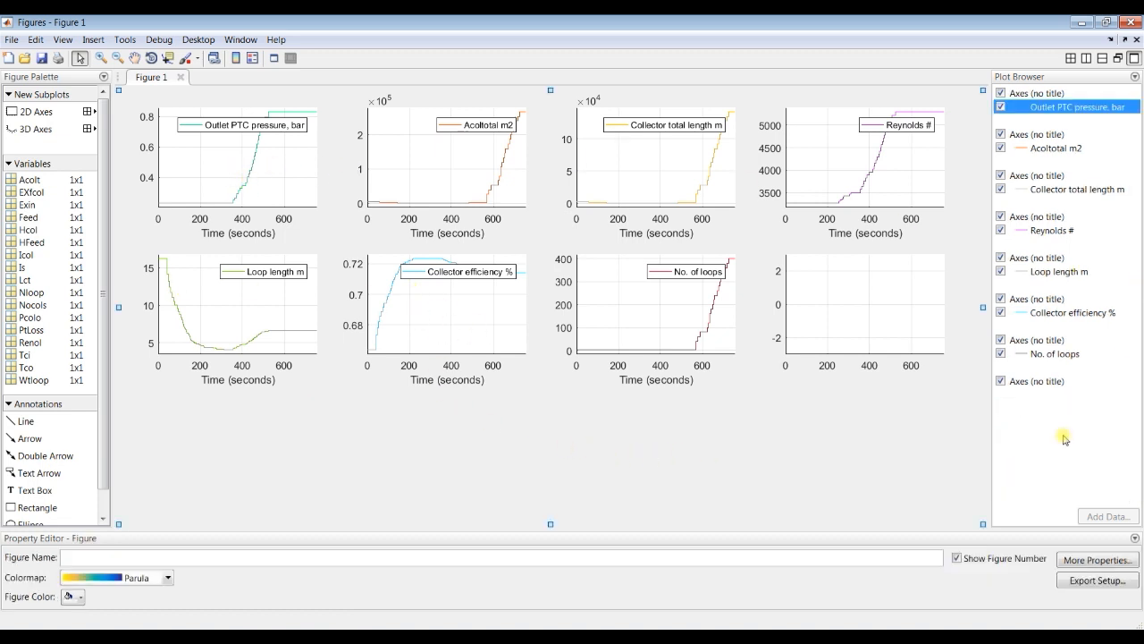
drag(880, 528, 884, 504)
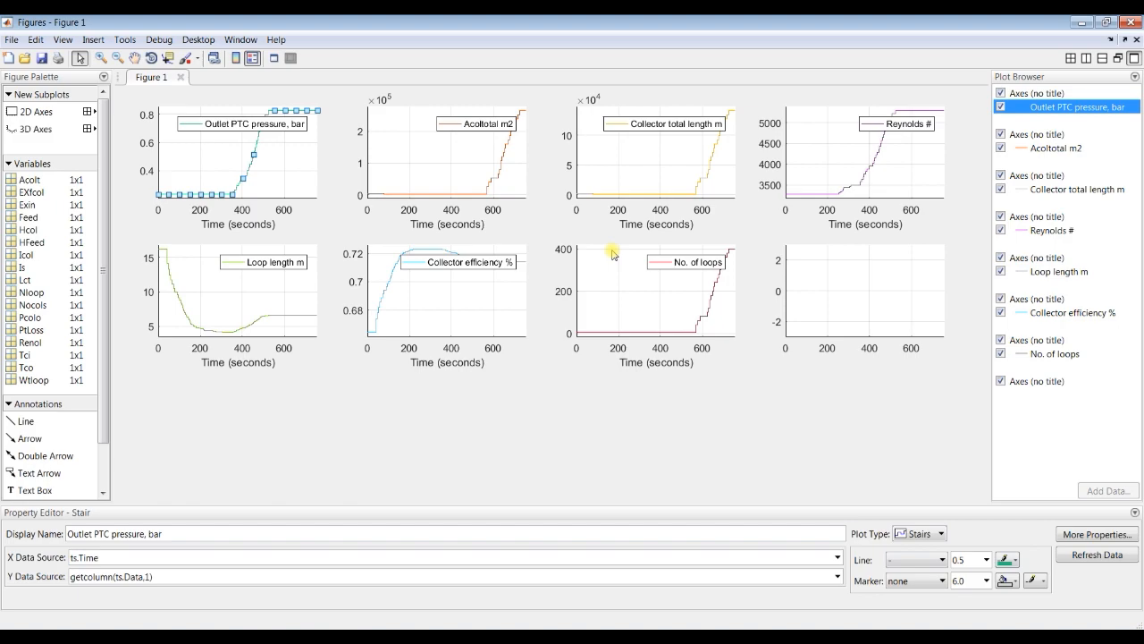
click(1132, 22)
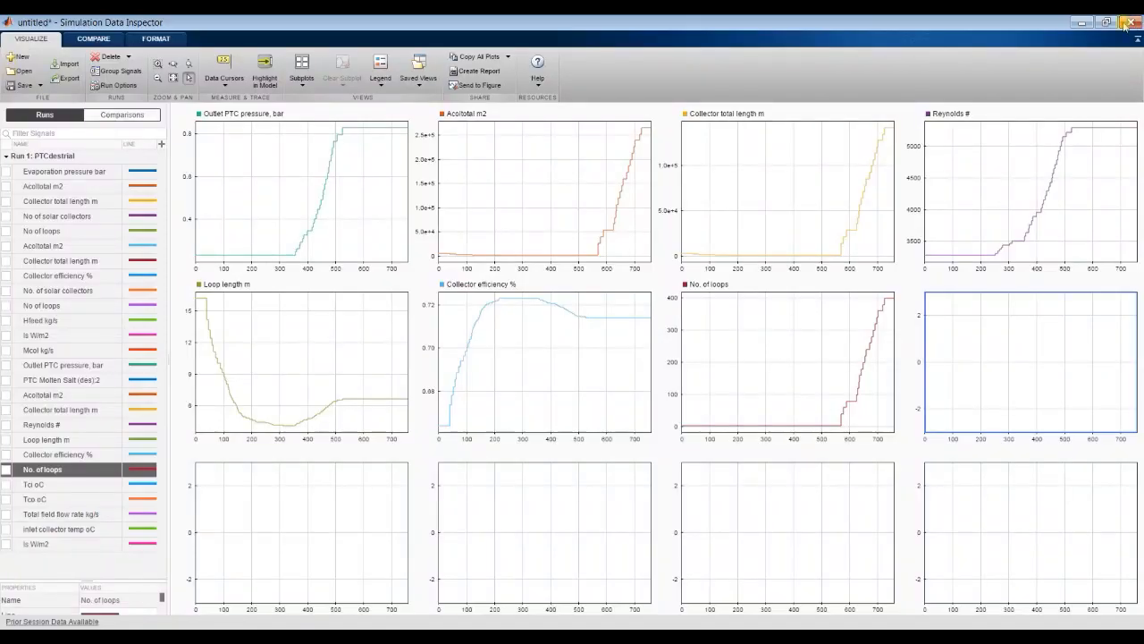
Step: Look through the Outlet PTC pressure, Acoltotal m2 and Collector total length m subplots, leaving the first one active
click(328, 178)
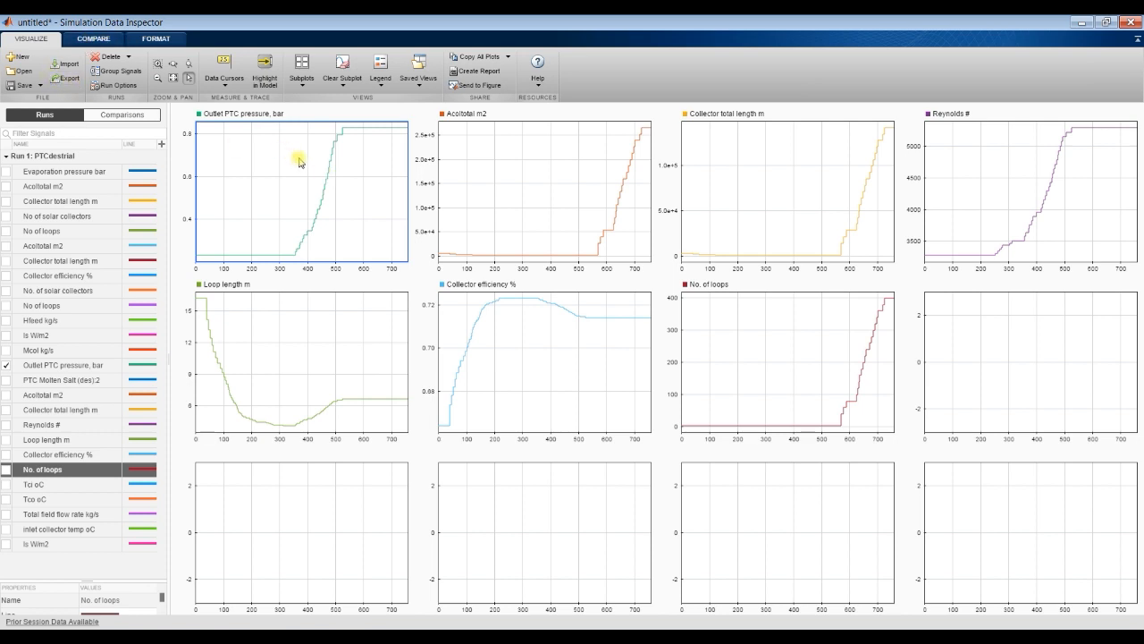
click(494, 159)
click(311, 168)
click(517, 173)
click(741, 172)
click(304, 169)
Step: Try P.mat as the file name for a MAT-file export, but export the highlighted data to the base workspace instead
click(67, 80)
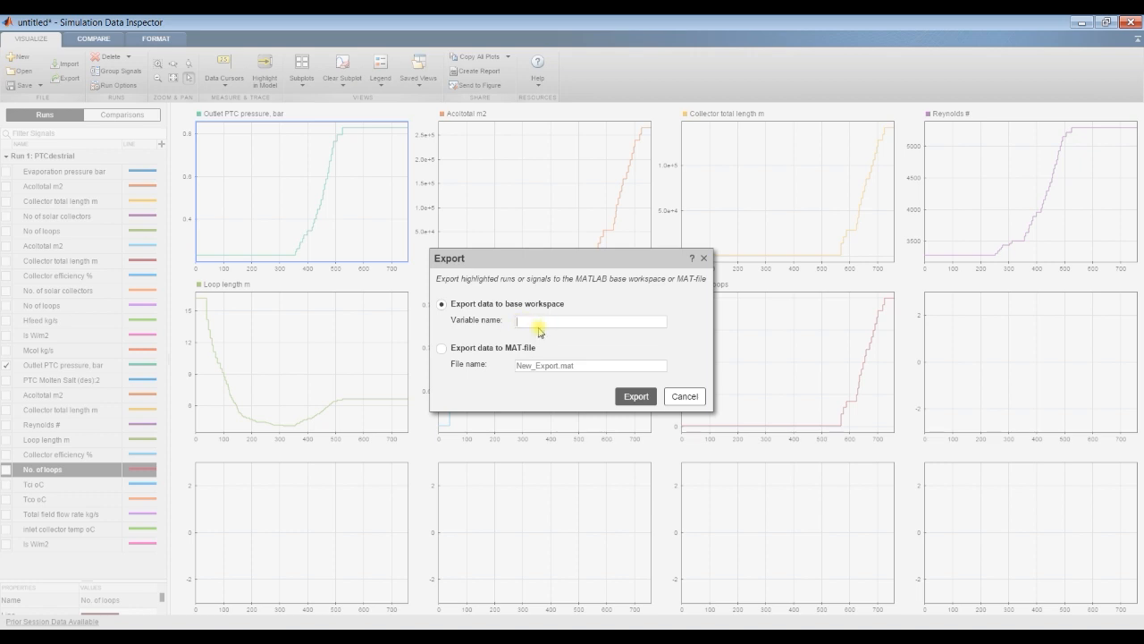
click(445, 354)
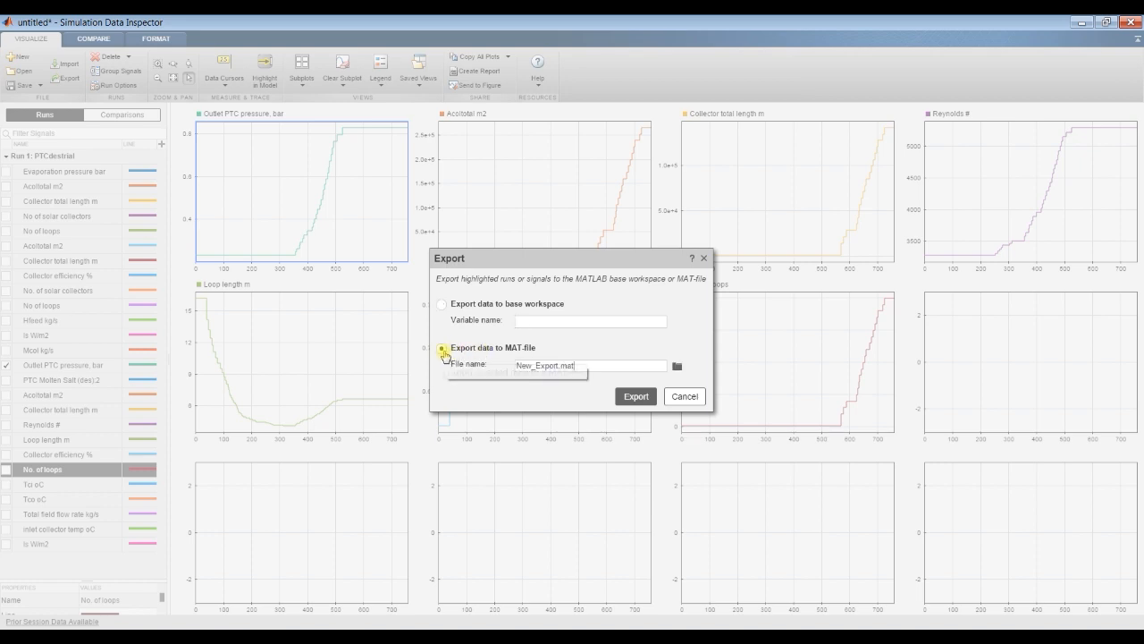
triple_click(583, 365)
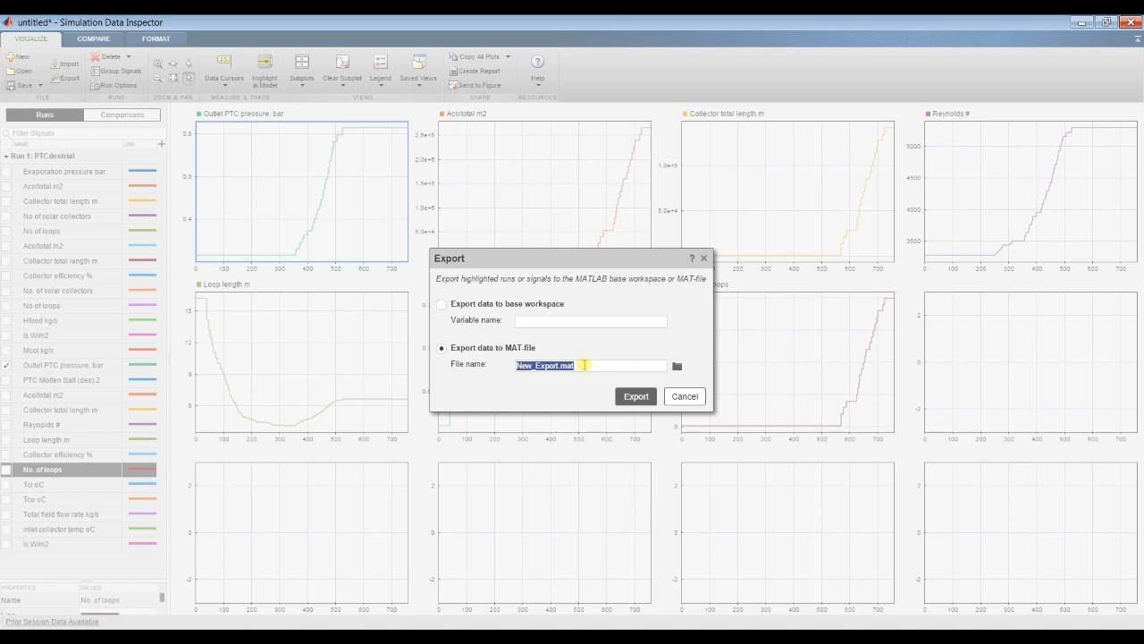
click(559, 366)
drag(558, 365, 516, 366)
key(BackSpace)
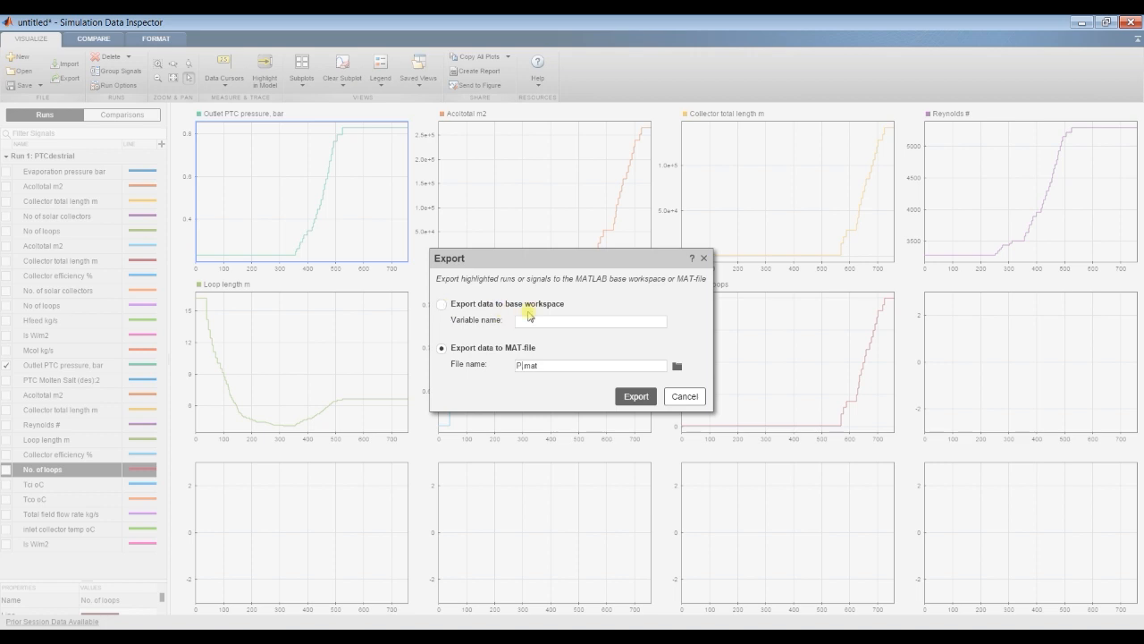
click(441, 305)
click(633, 398)
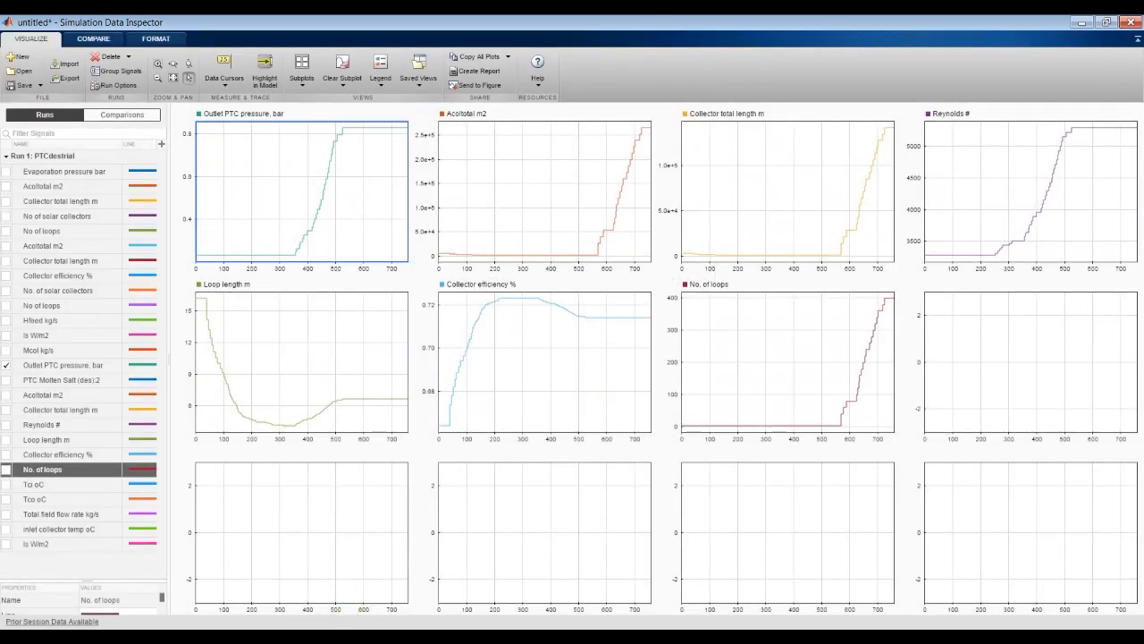
Step: Switch to MATLAB, open the exported PP timeseries from the workspace and examine its time and data rows
click(204, 563)
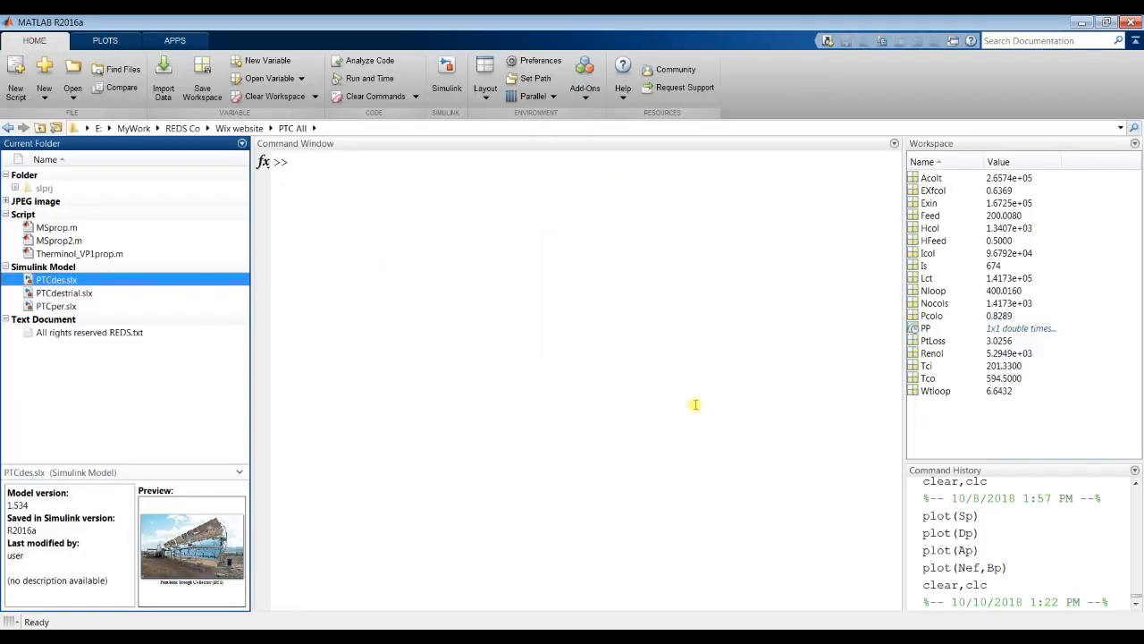
click(926, 329)
double_click(926, 329)
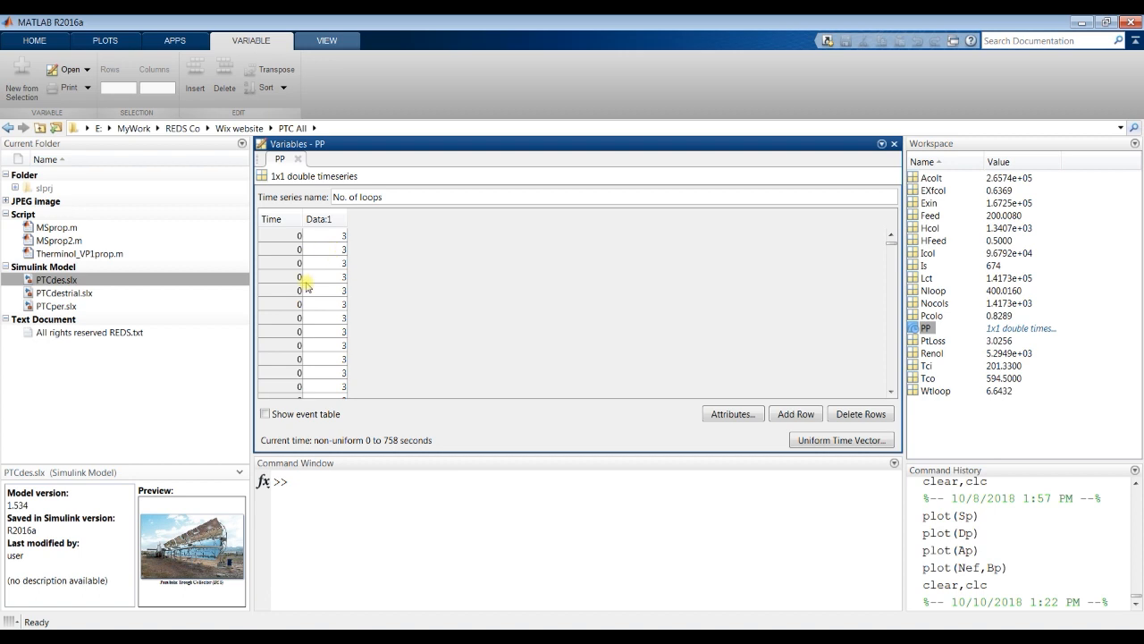
mouse_move(891, 249)
mouse_down()
mouse_move(893, 389)
mouse_move(893, 236)
mouse_move(892, 289)
mouse_move(891, 259)
mouse_up()
drag(286, 230, 375, 335)
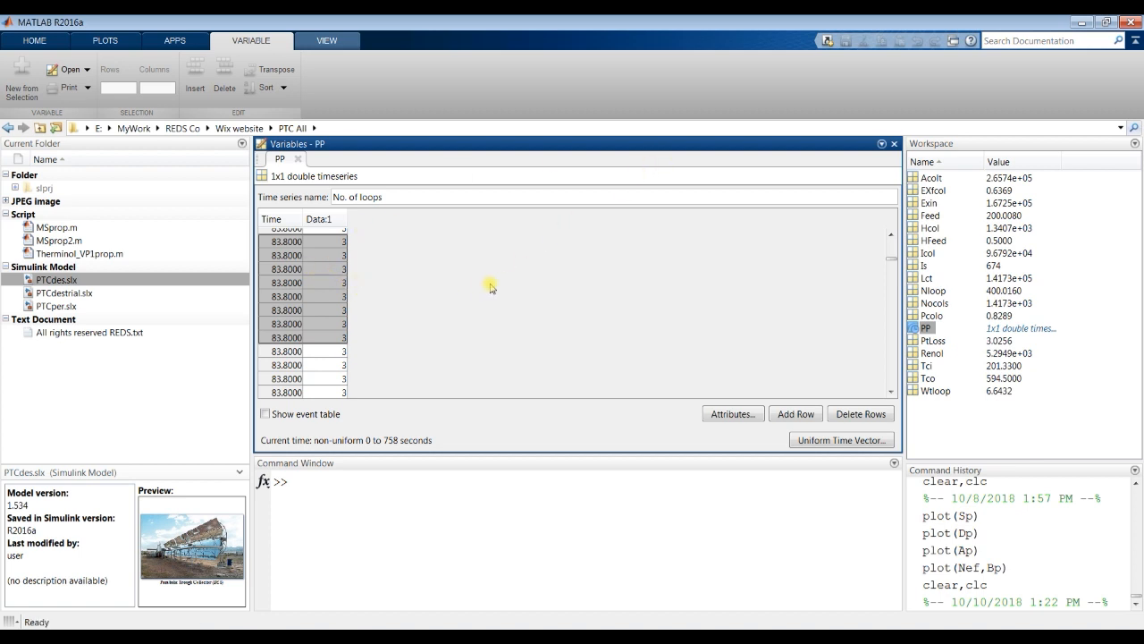
Step: Close the PP timeseries view and delete the PP variable from the workspace
click(894, 143)
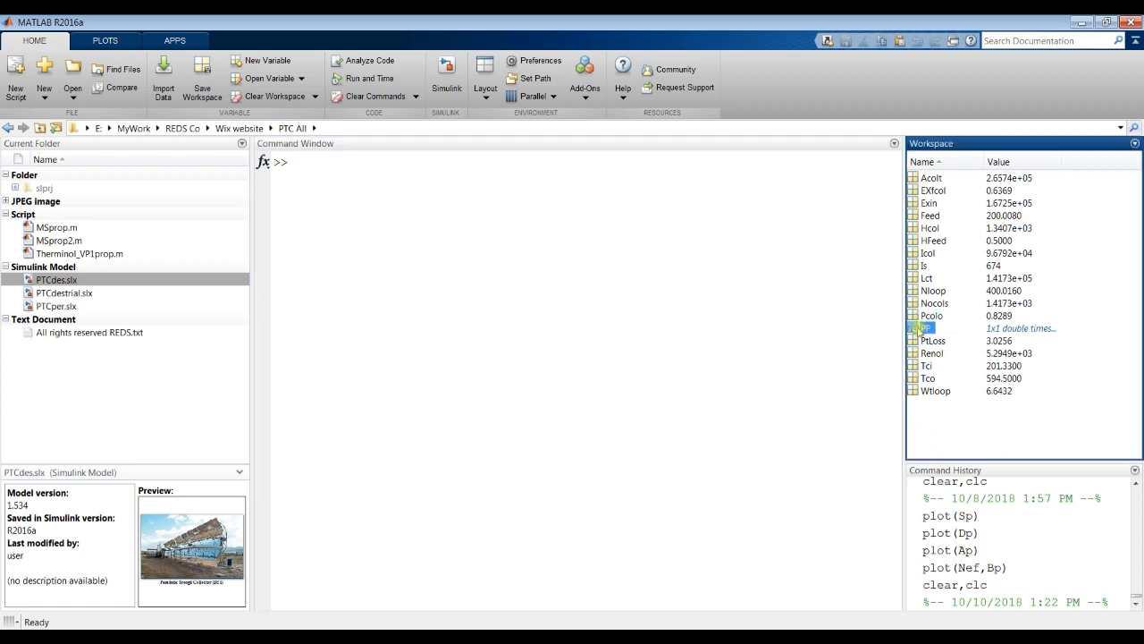
key(Delete)
click(539, 351)
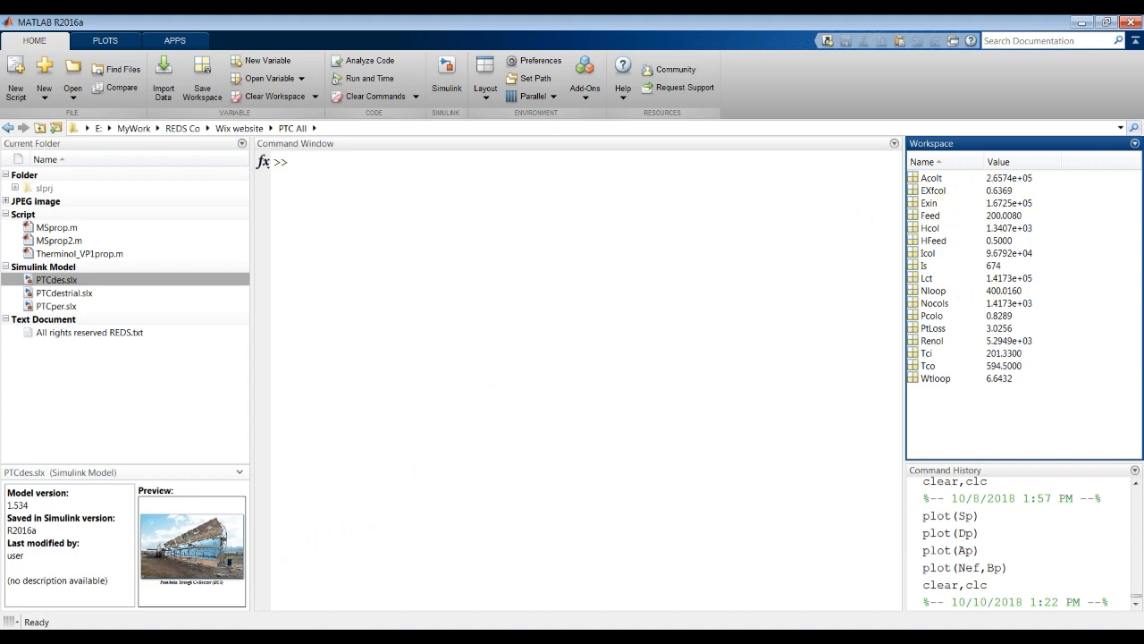
Step: Switch to the PTCdestrial Simulink model, open the Parabolic Trough Collector (DES) block parameters and show the 3: PTC (Molten Salt) subsystem behind them
click(233, 615)
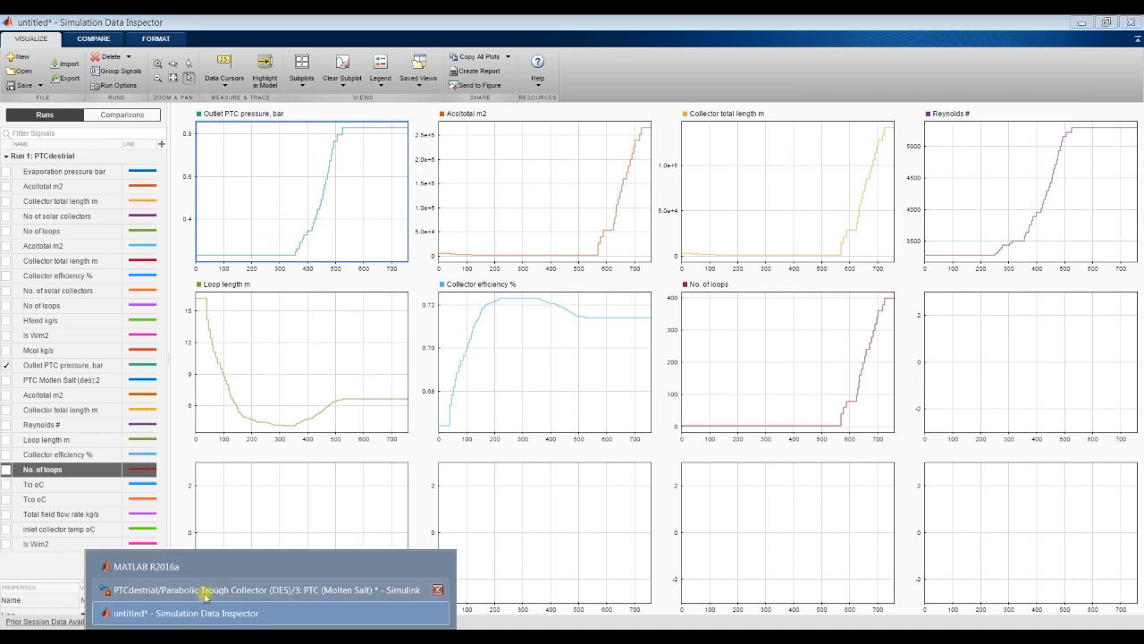
click(203, 586)
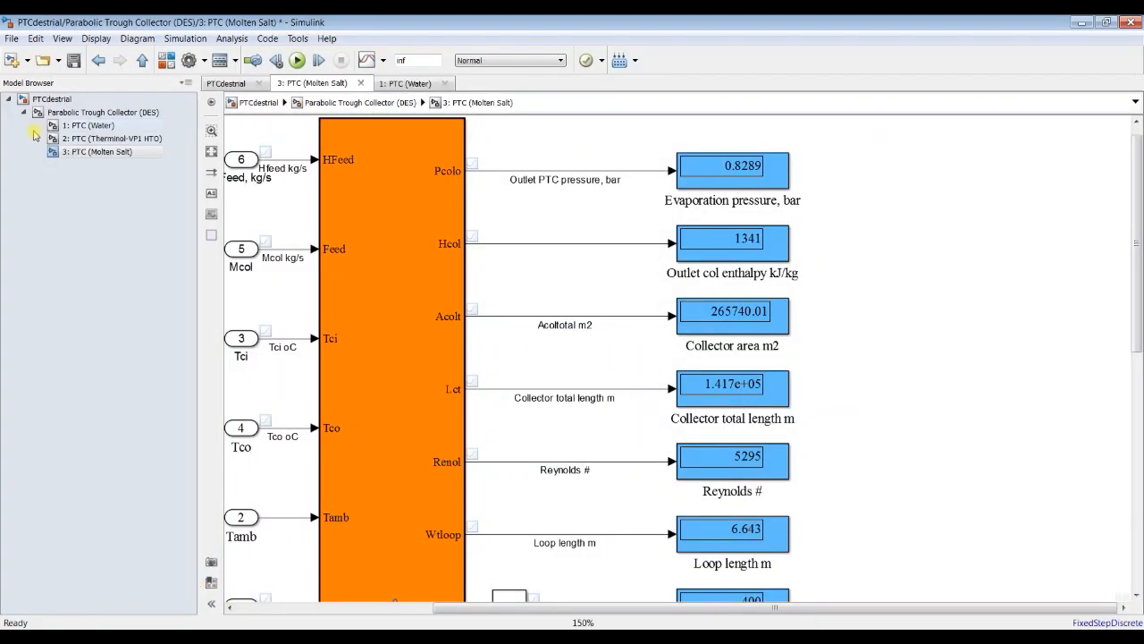
click(51, 99)
double_click(485, 211)
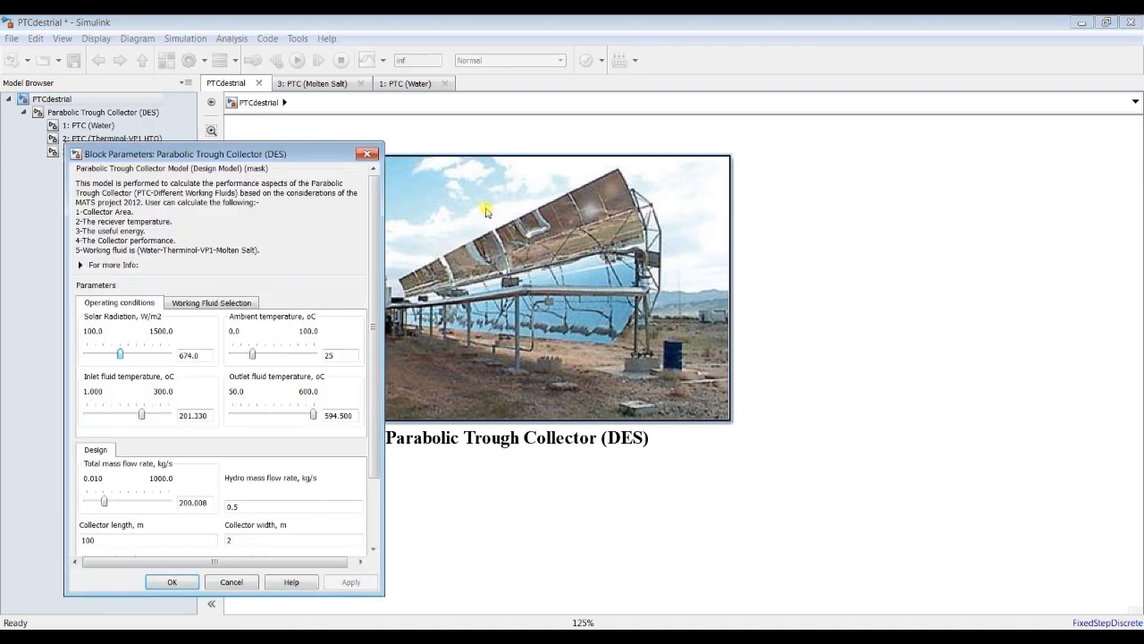
click(96, 151)
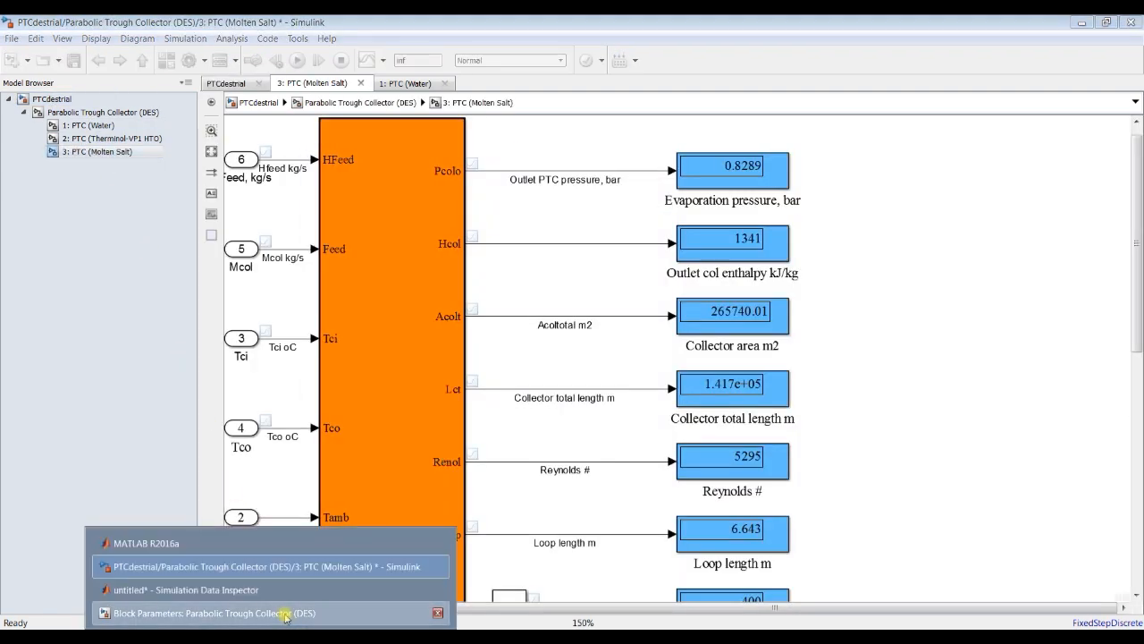
click(301, 614)
drag(251, 156, 194, 142)
click(415, 20)
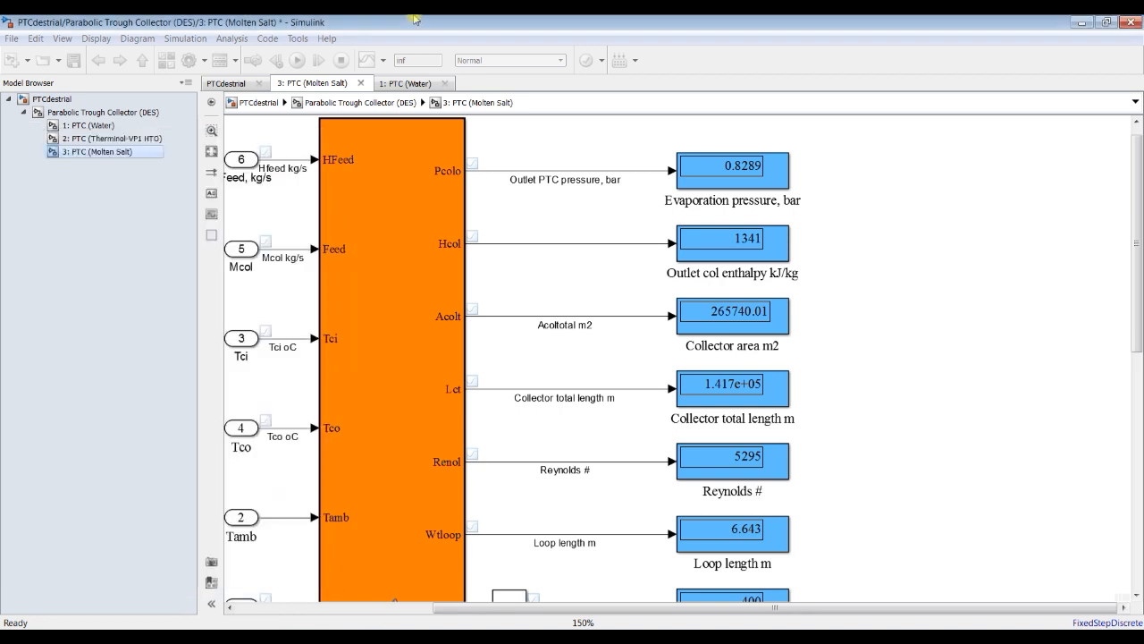
Step: Run the simulation and lower the collector block's Solar Radiation to 492 W/m2 while it runs
click(296, 61)
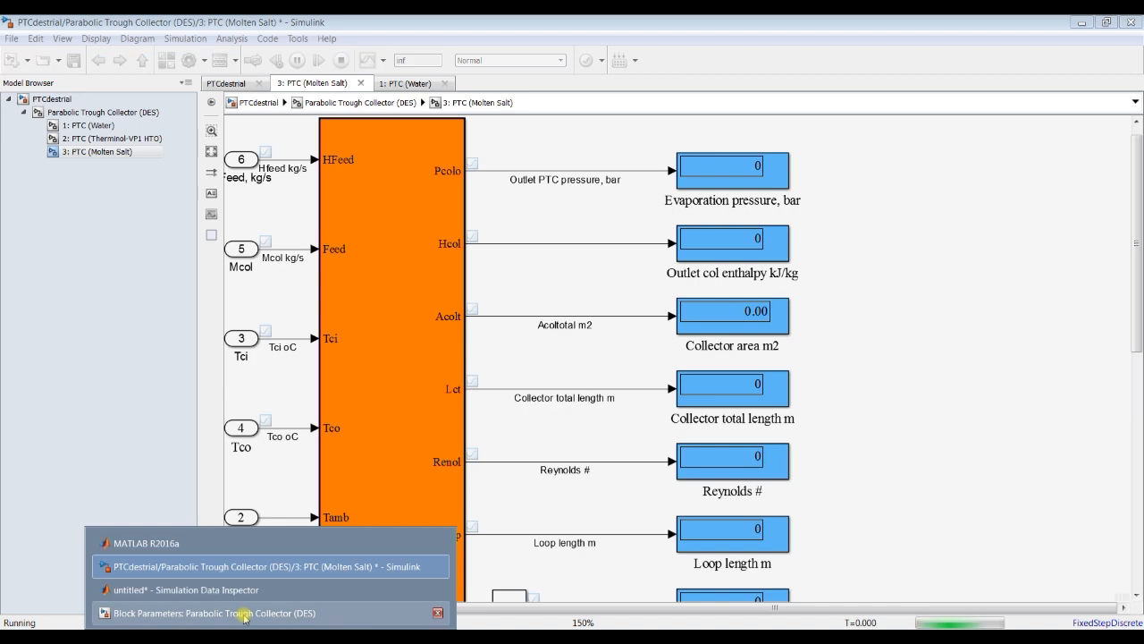
click(245, 613)
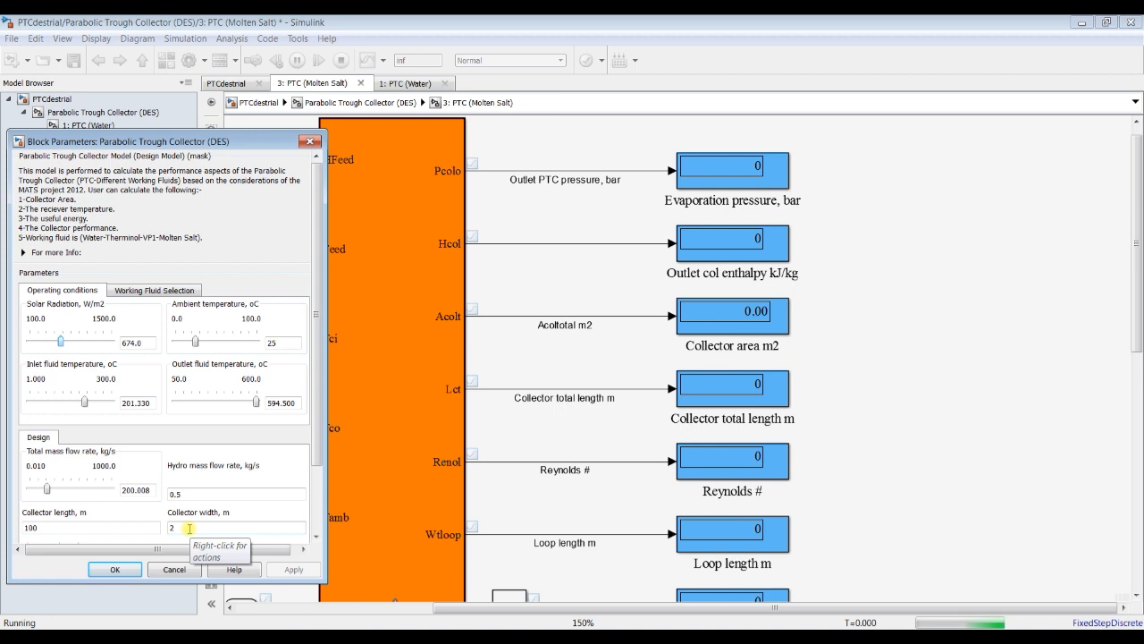
key(Return)
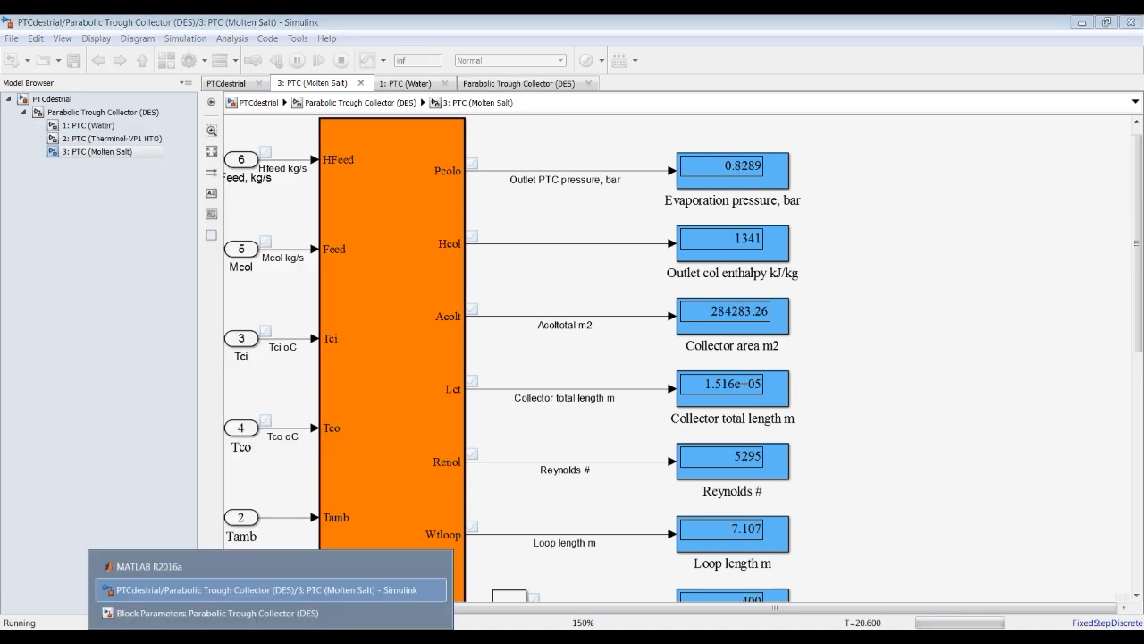
click(242, 614)
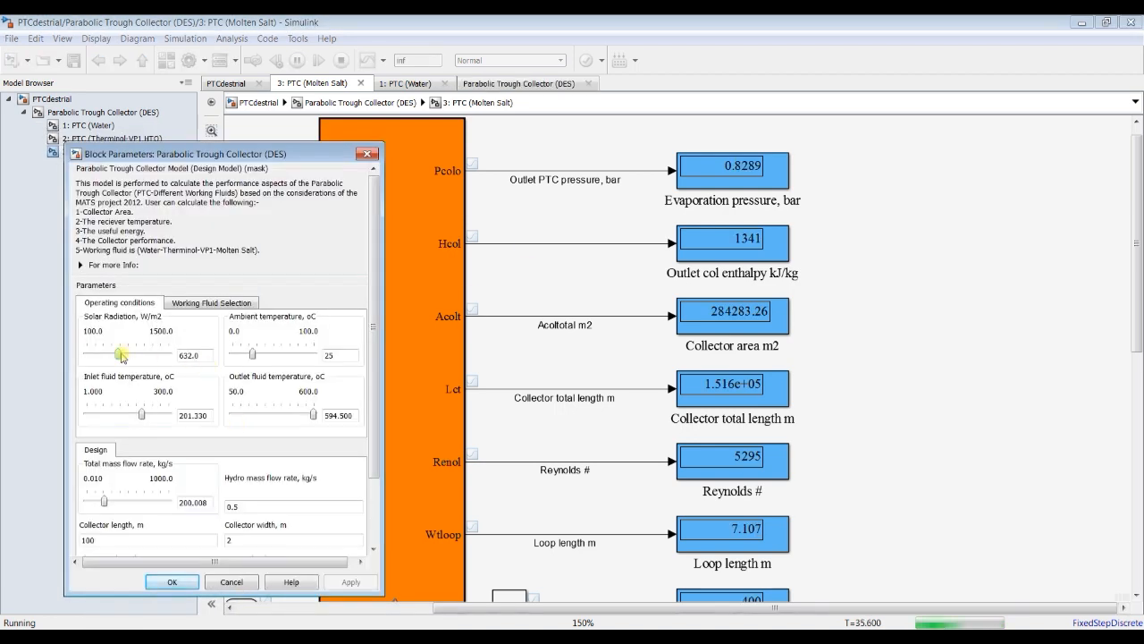
drag(122, 355, 119, 356)
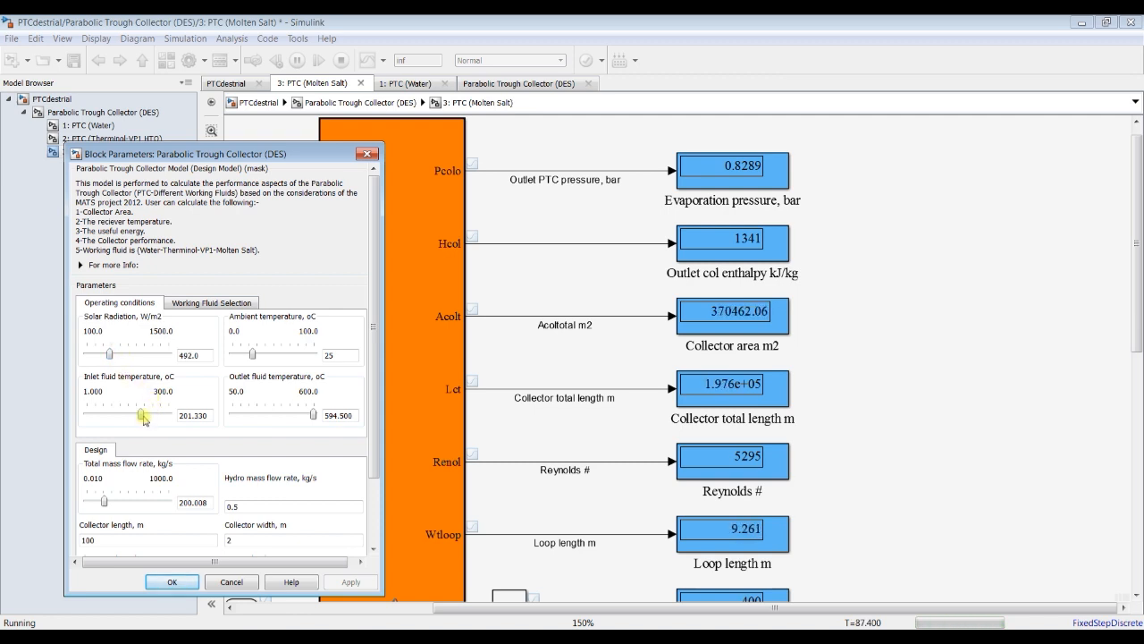
Step: Lower the inlet fluid temperature in steps to 159.470 oC during the running simulation
key(Left)
key(Left)
key(Left)
key(Left)
key(Left)
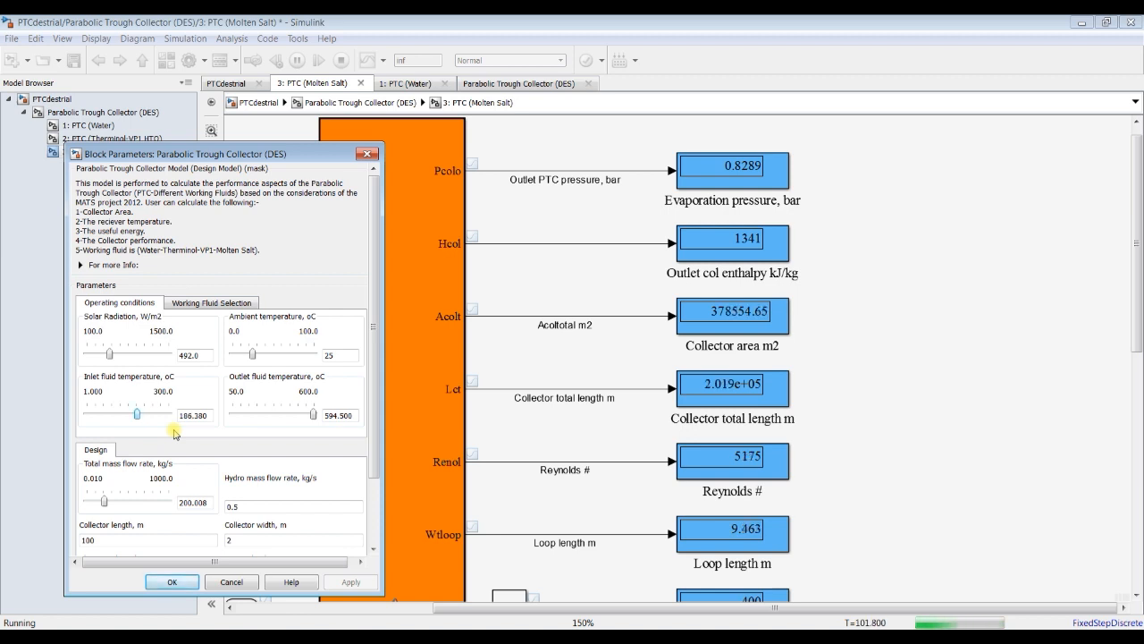
key(Left)
key(Left)
key(Left)
key(Left)
key(Left)
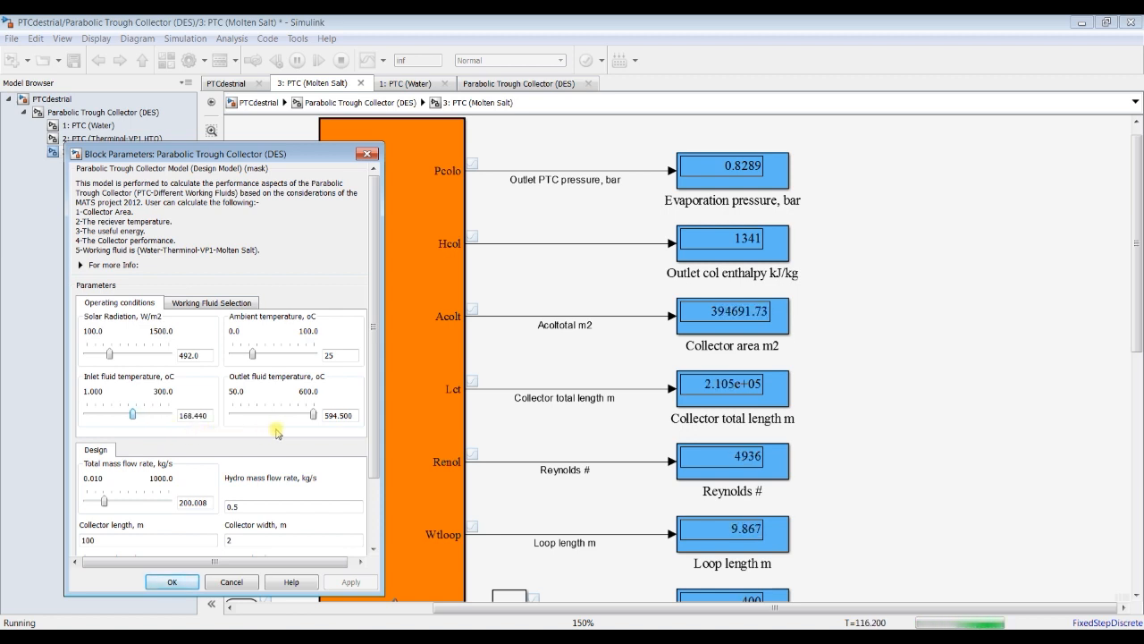
key(Left)
key(Left)
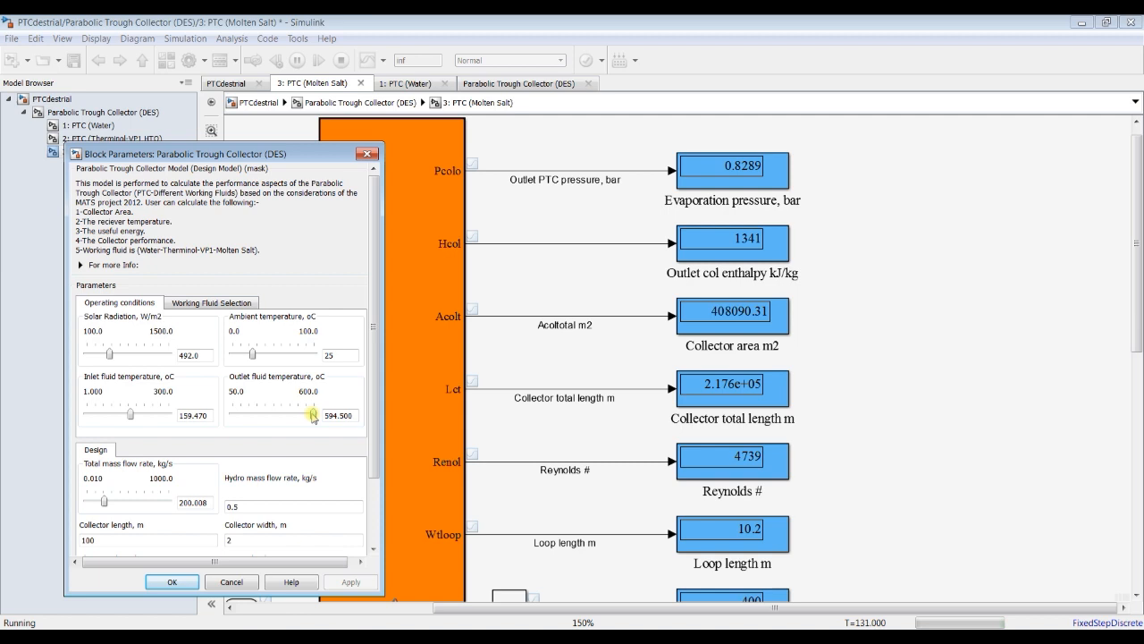
Step: Lower the outlet fluid temperature in steps to 534.0 oC during the running simulation
key(Left)
key(Left)
key(Left)
key(Left)
key(Left)
key(Left)
key(Left)
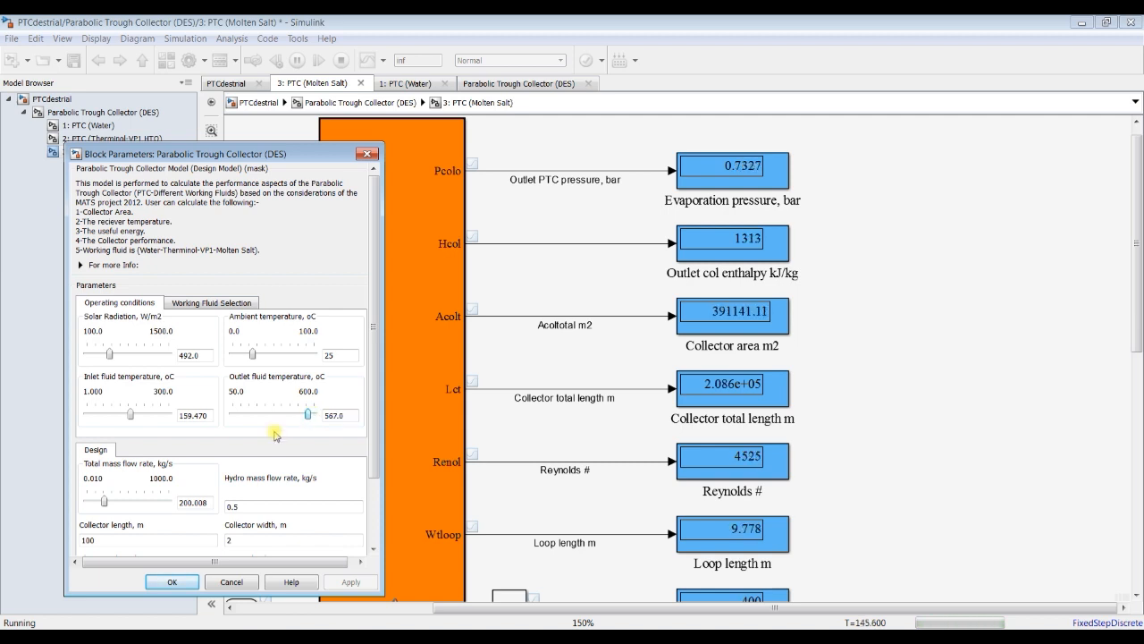
key(Left)
key(Left)
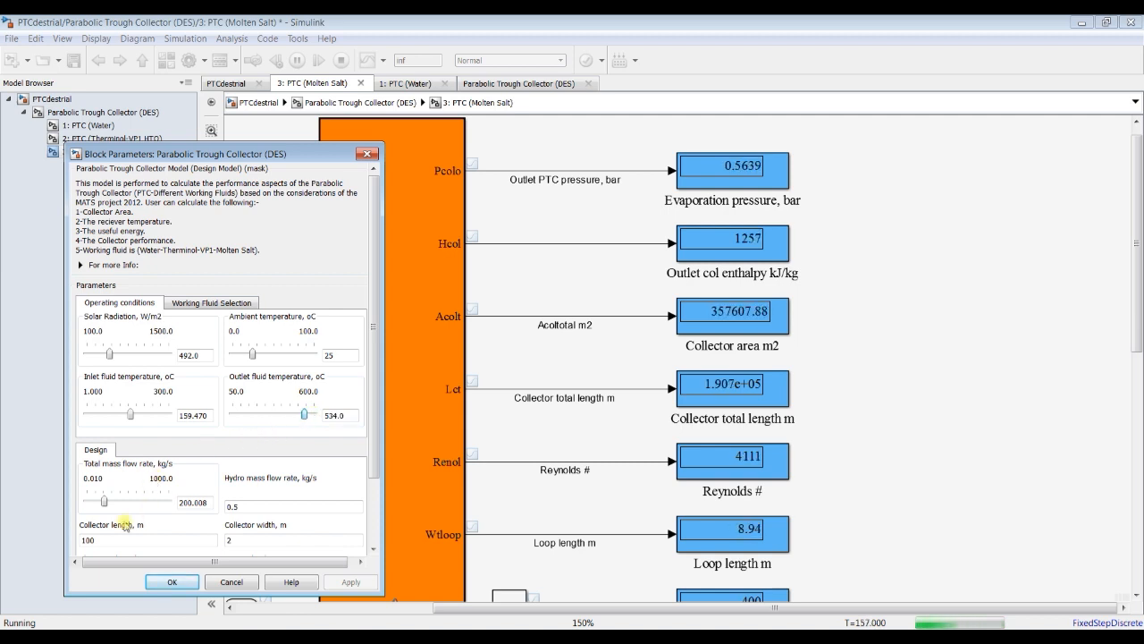
Step: Lower the total mass flow rate in steps to 20.010 kg/s during the running simulation
key(Left)
key(Left)
key(Left)
key(Left)
key(Left)
key(Left)
key(Left)
key(Left)
key(Left)
key(Left)
key(Left)
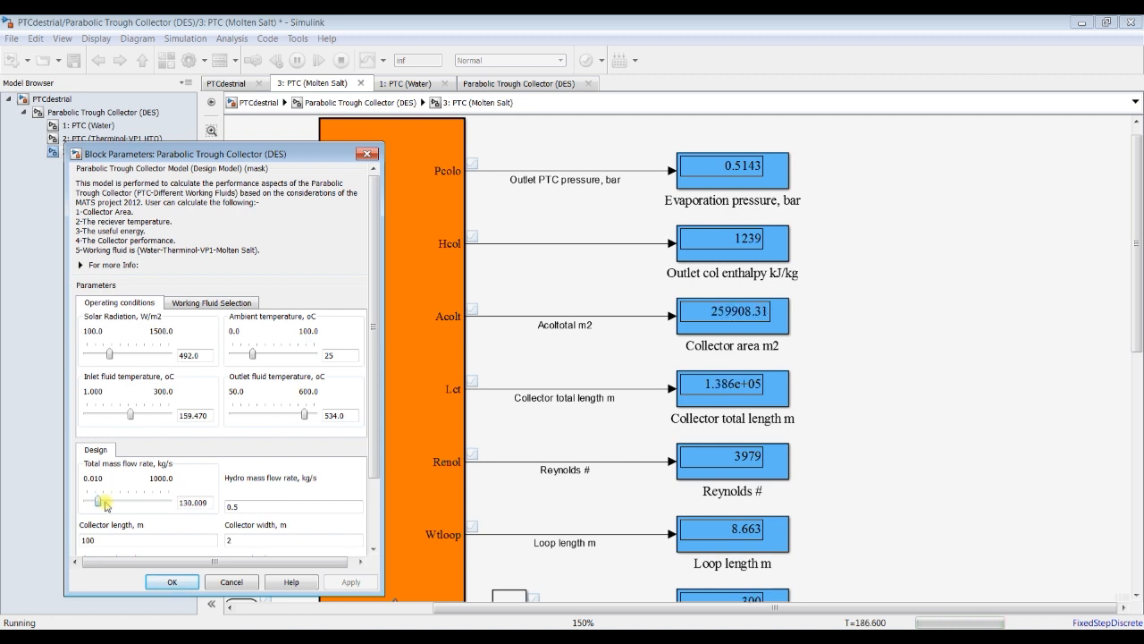
key(Left)
key(Left)
key(Left)
key(Left)
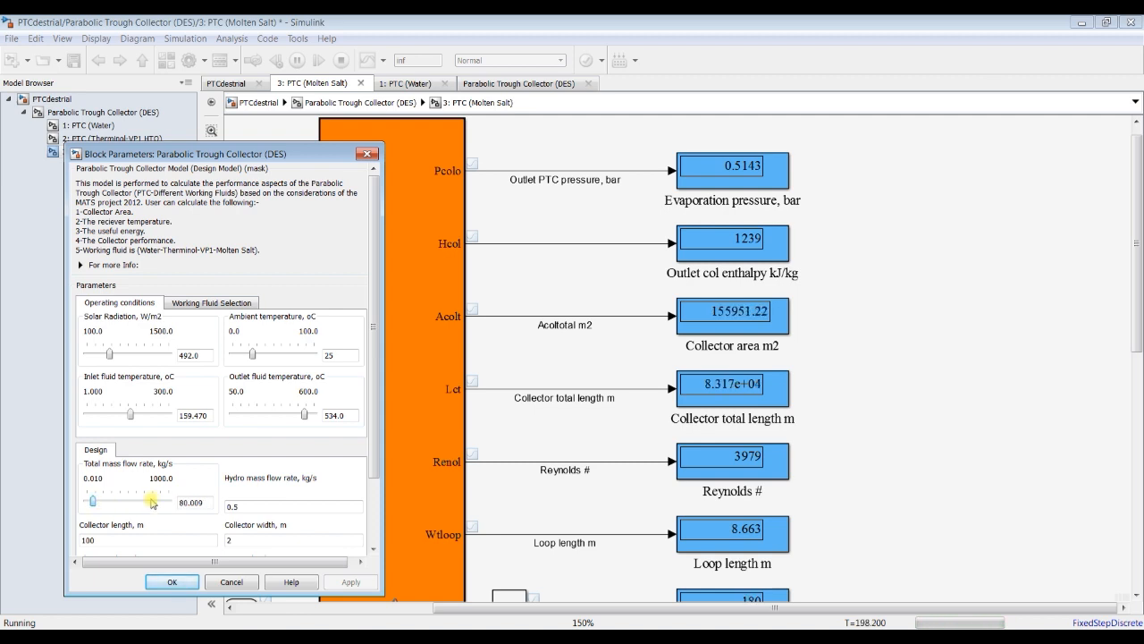
key(Left)
key(Left)
key(Left)
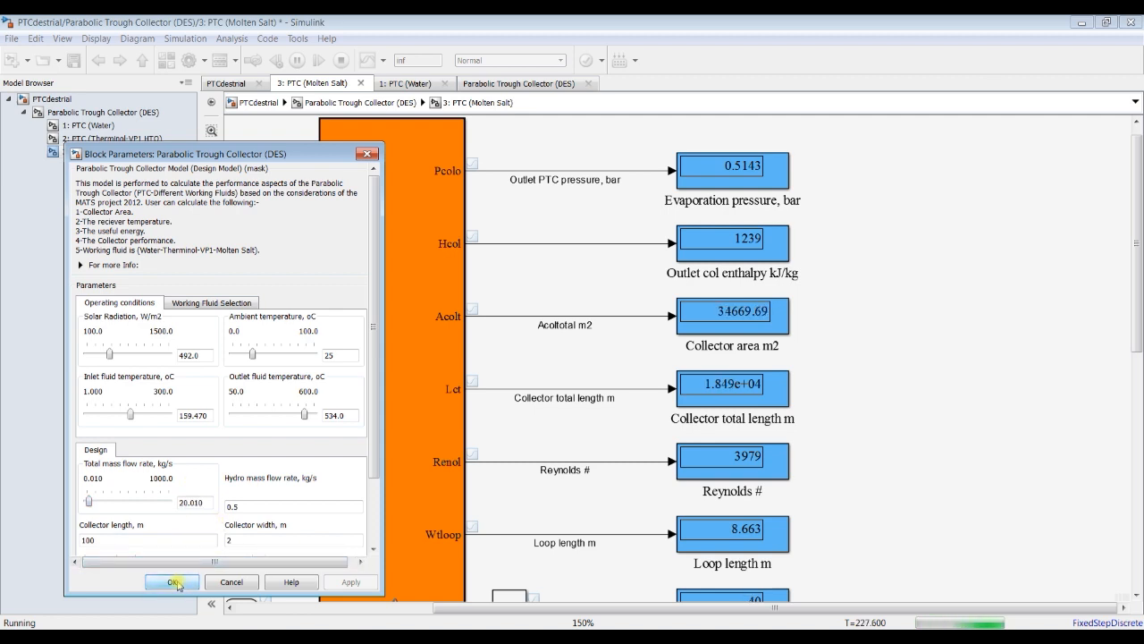
Step: Accept the block parameters, stop the simulation and open the Simulation Data Inspector for the run
click(174, 582)
click(339, 61)
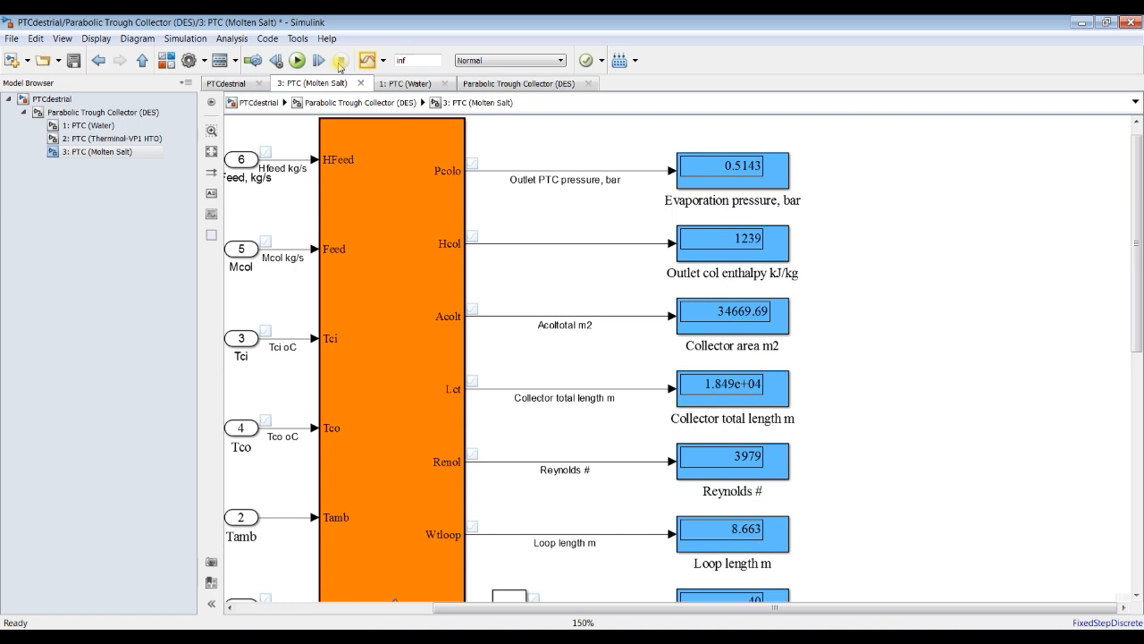
click(367, 62)
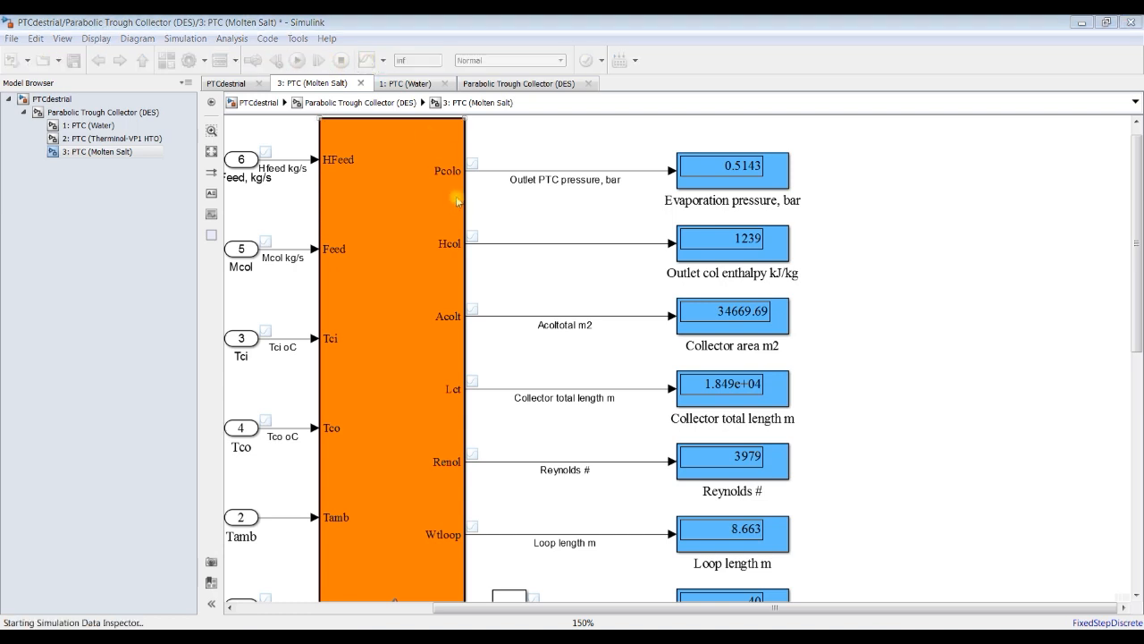
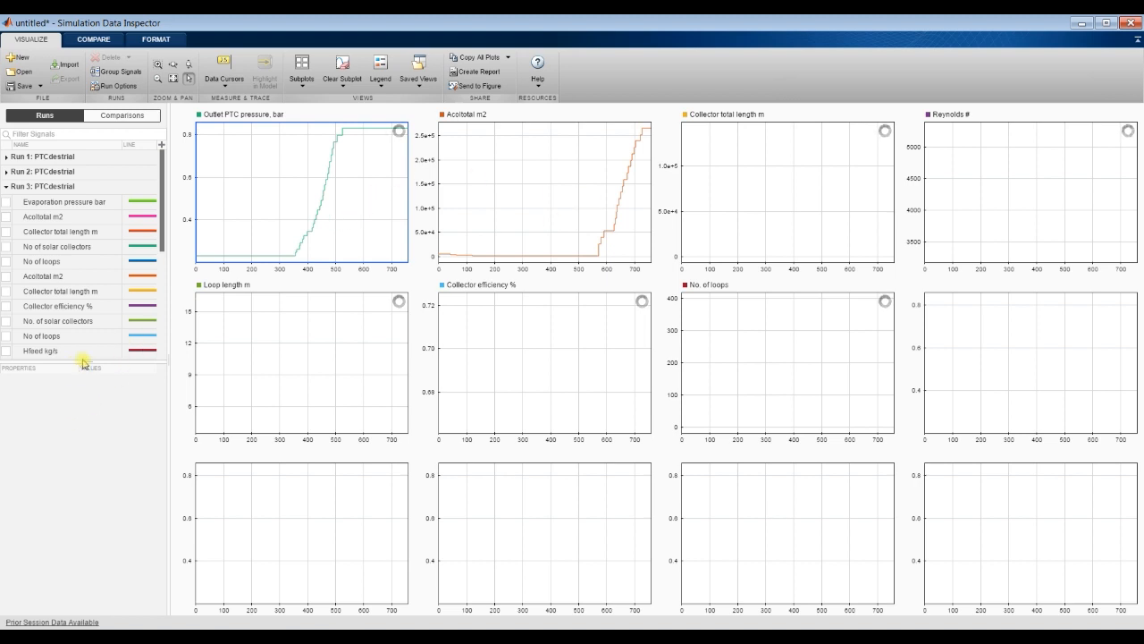
Step: Overlay the Run 3 Outlet PTC pressure, Acoltotal m2 and Collector total length m signals on their matching subplots
drag(82, 360, 69, 592)
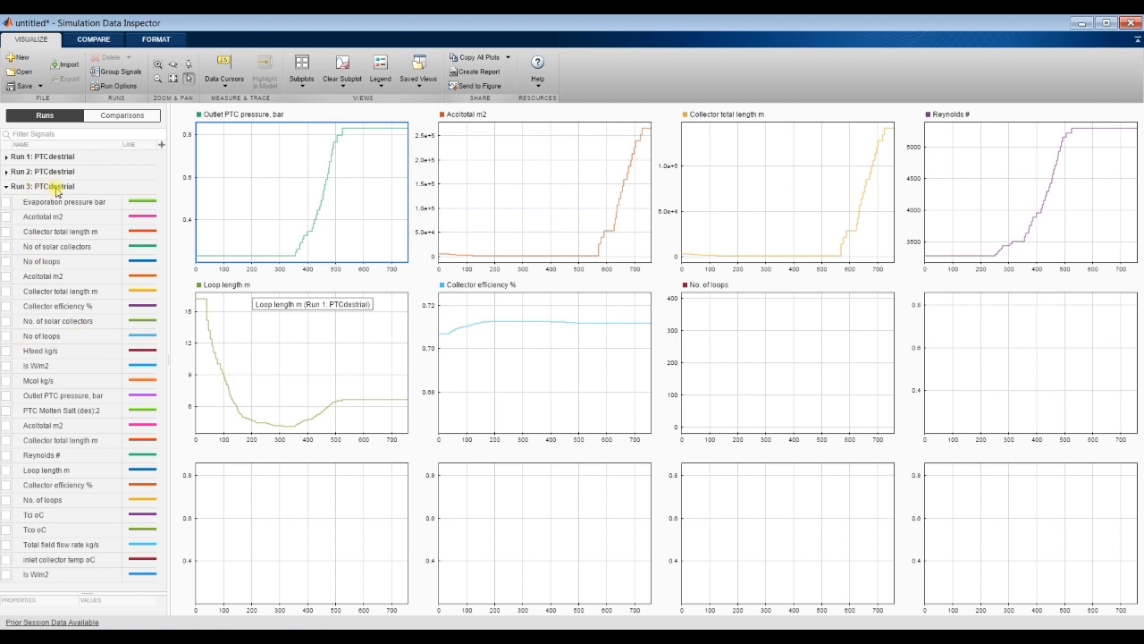
click(7, 398)
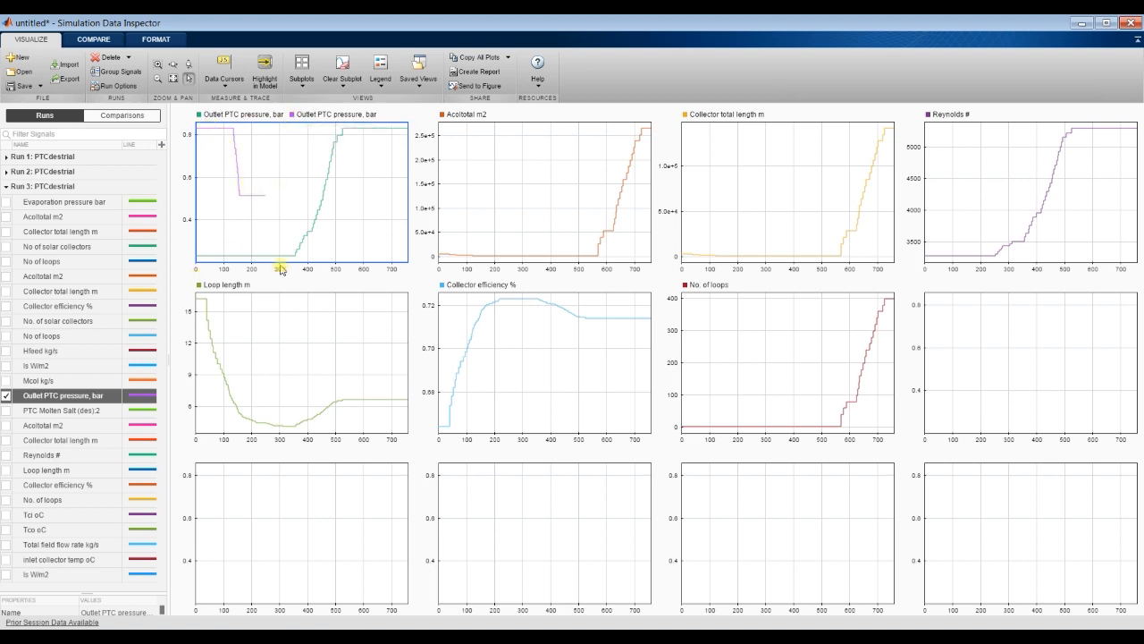
click(493, 157)
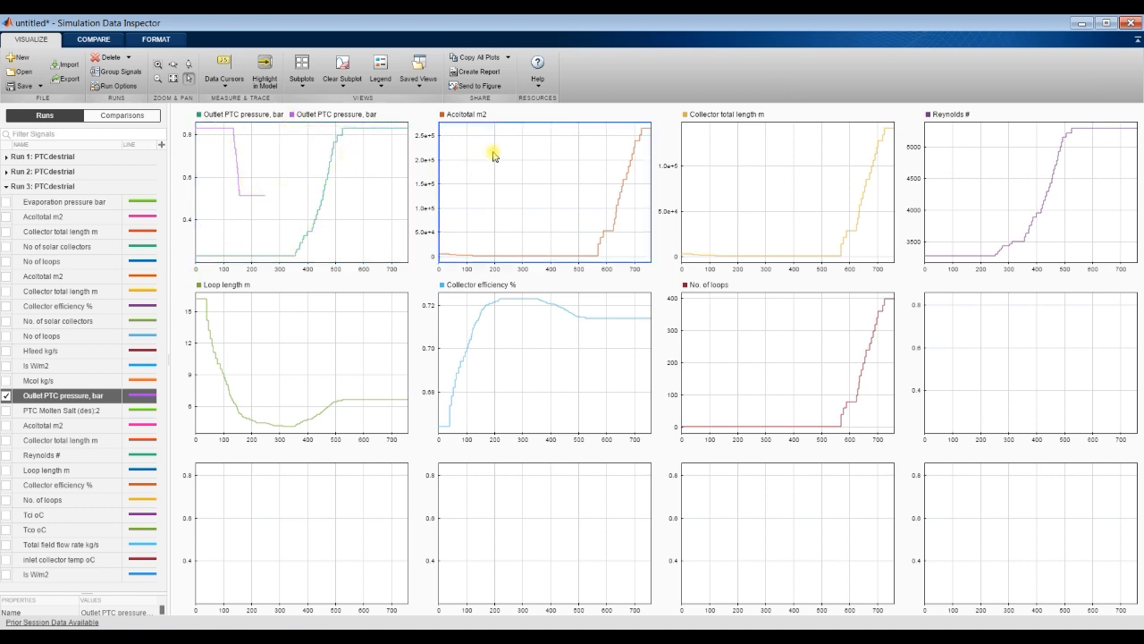
click(5, 426)
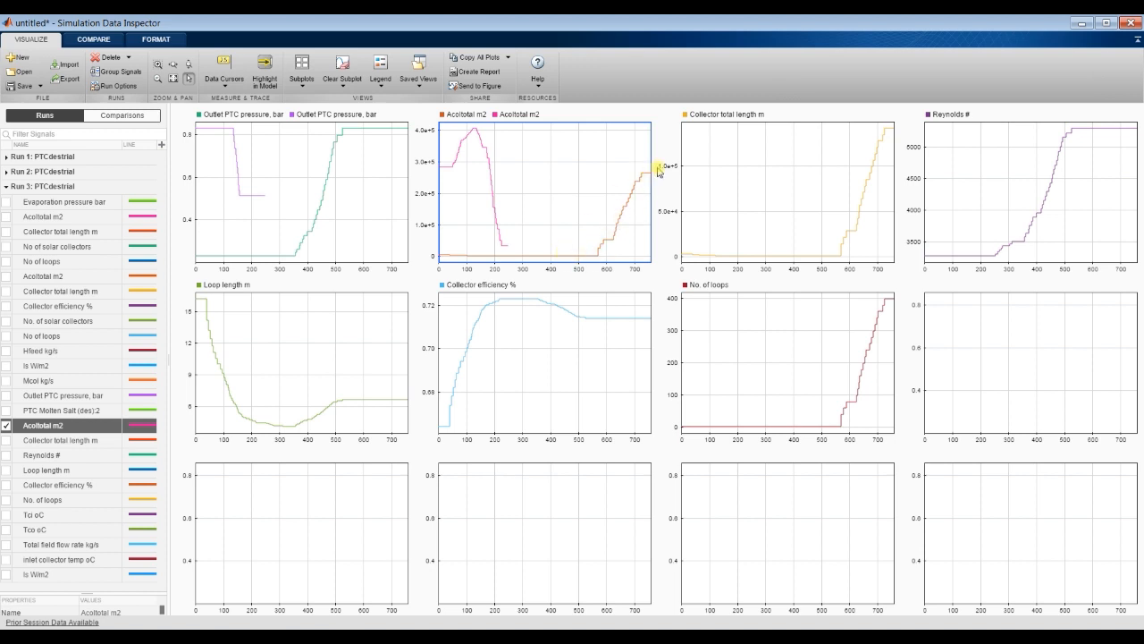
click(735, 158)
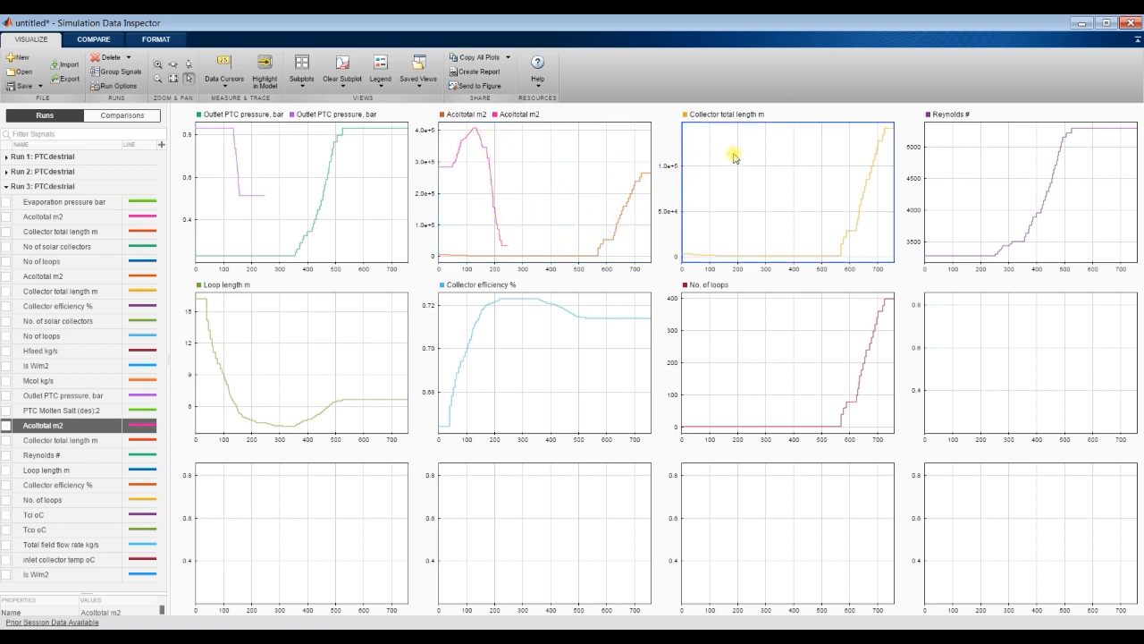
click(6, 441)
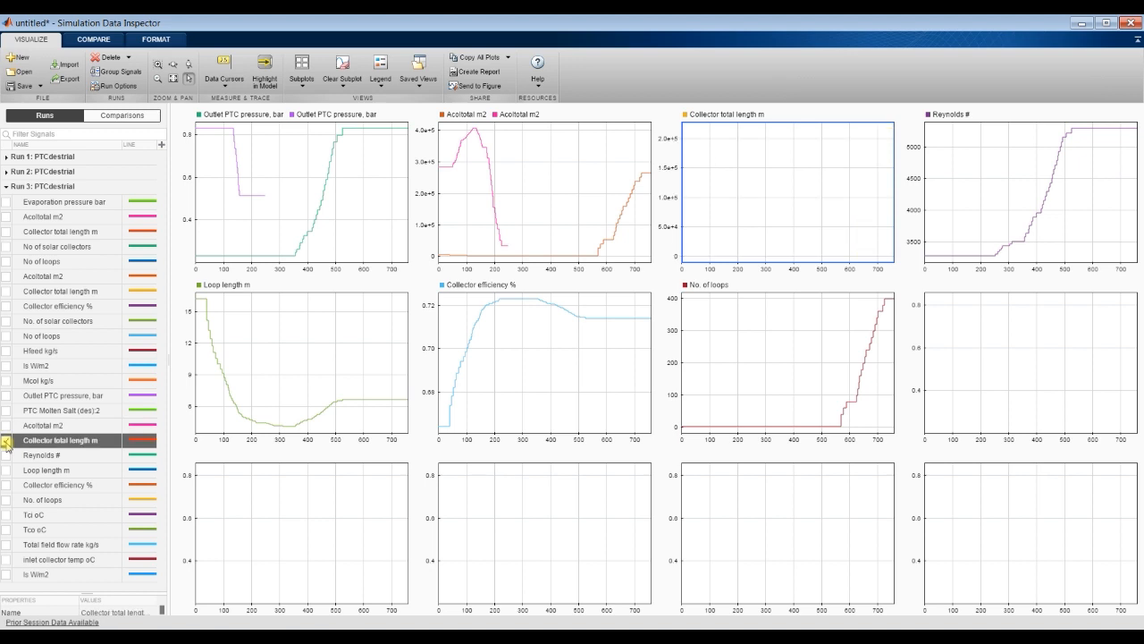
Step: Overlay the Run 3 Reynolds # and Loop length m signals on their matching subplots
click(974, 188)
click(6, 455)
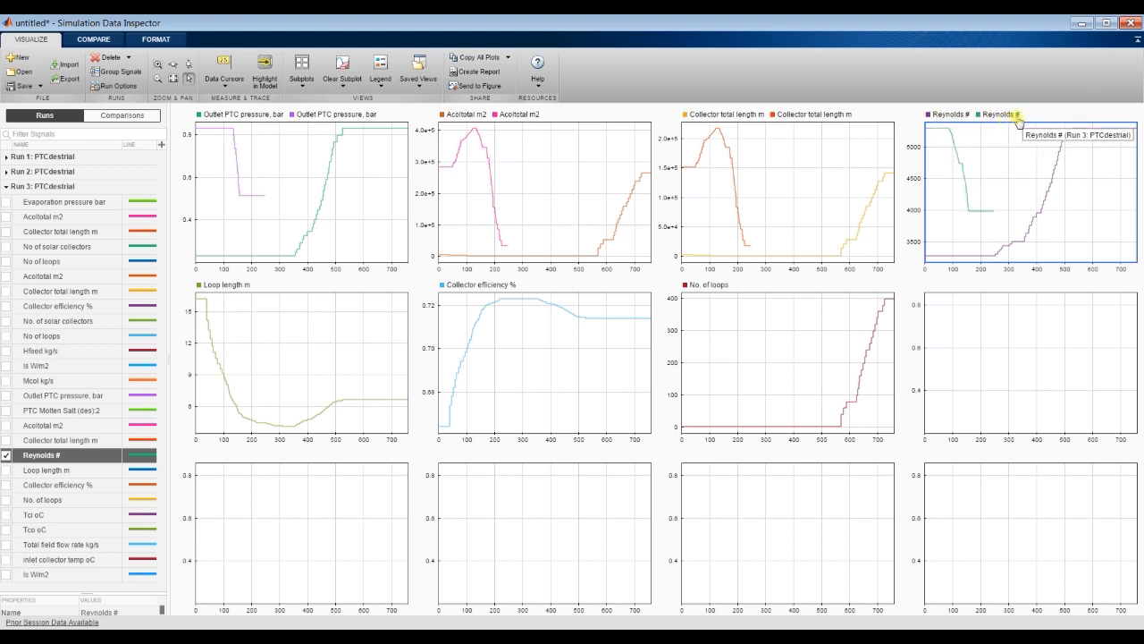
click(331, 350)
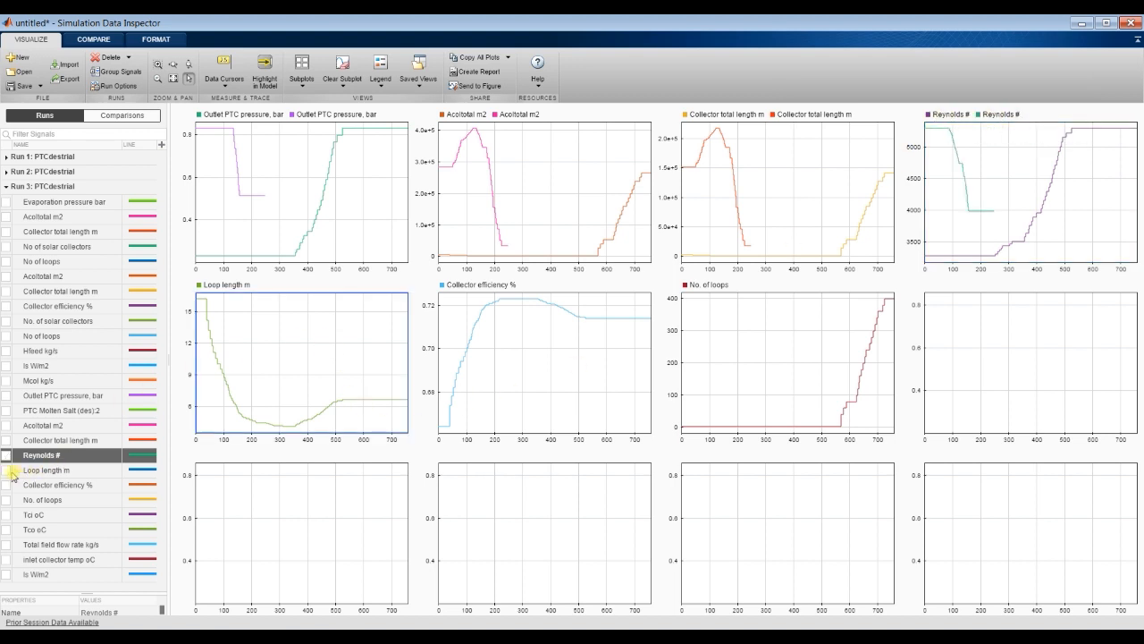
click(6, 470)
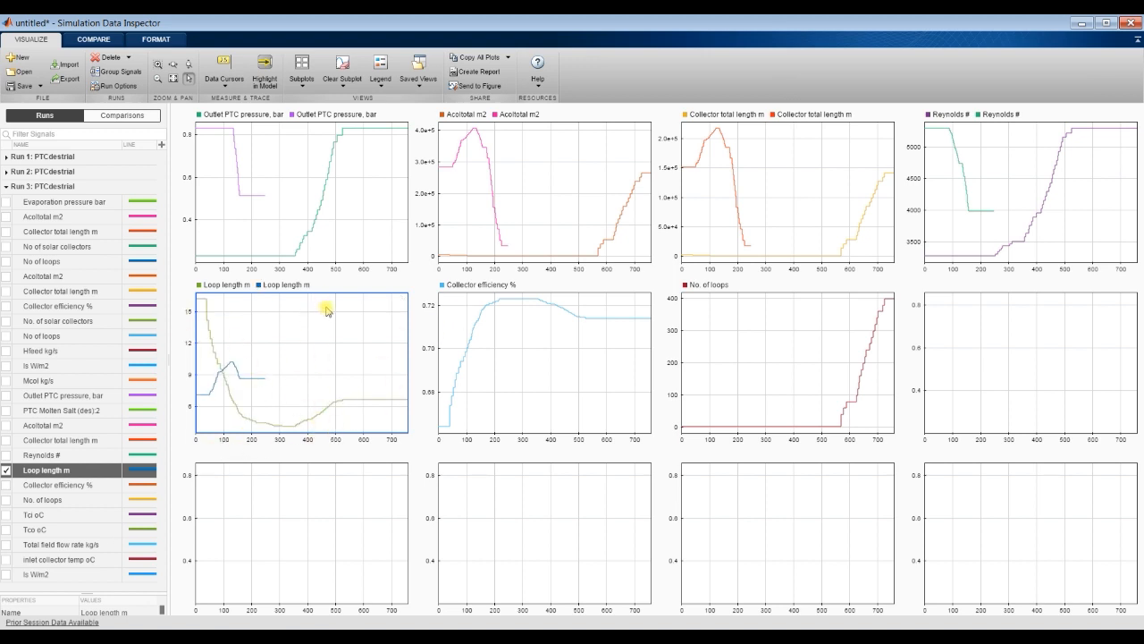
Step: Return from the Simulation Data Inspector to the Simulink model, save it and open the Library Browser
click(1135, 24)
click(73, 61)
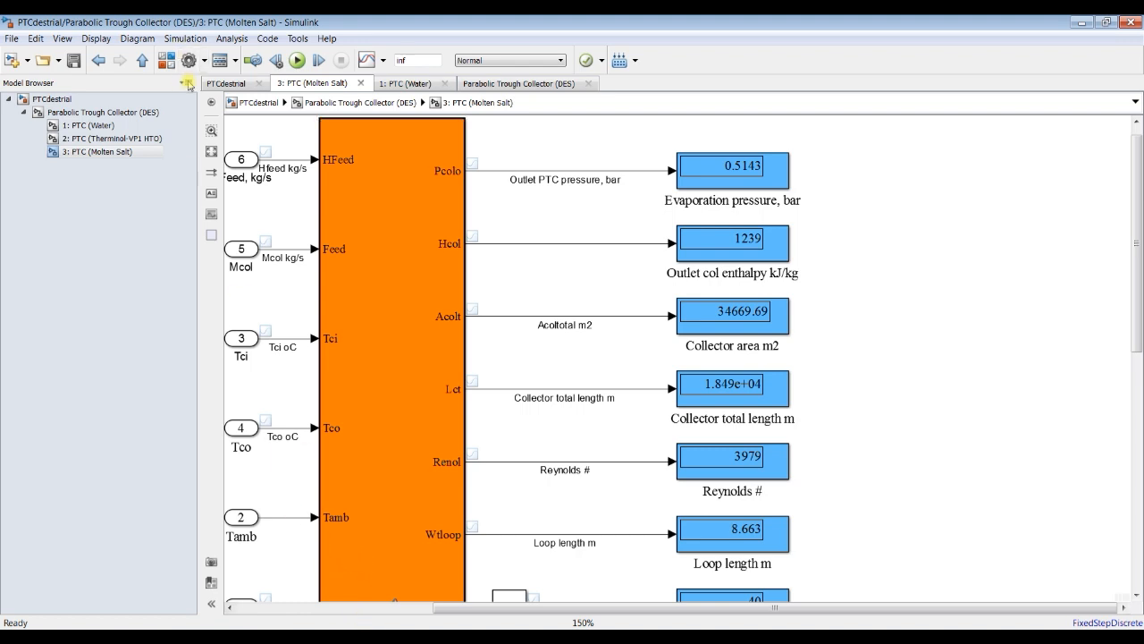
click(165, 60)
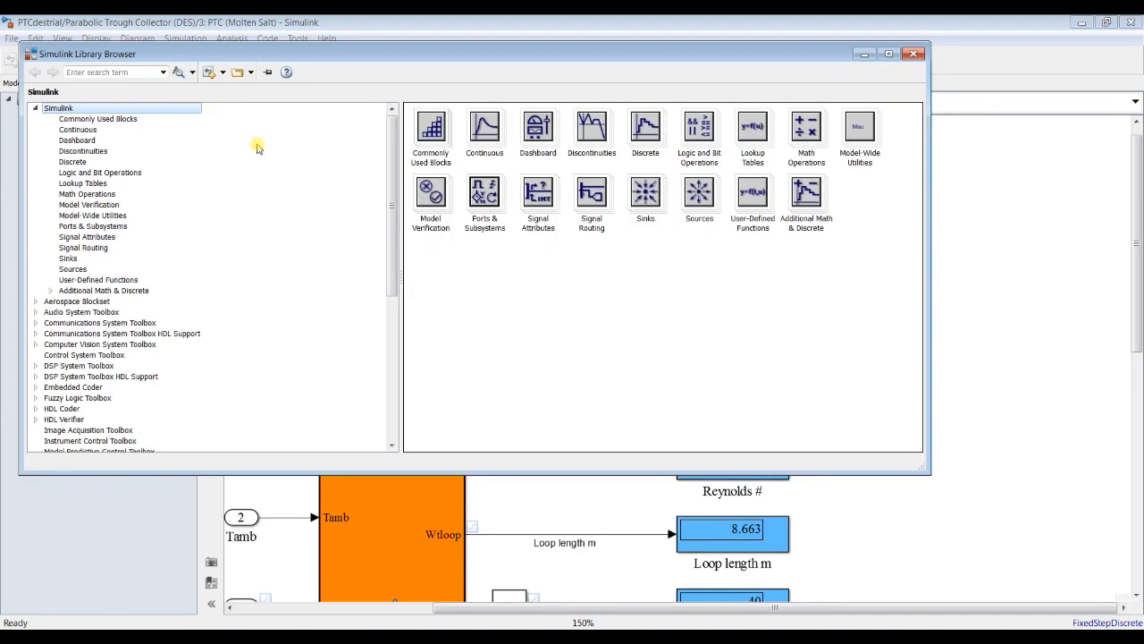
Step: Place two Dashboard Scope blocks, one above the other, beside the molten salt model's output displays
click(85, 140)
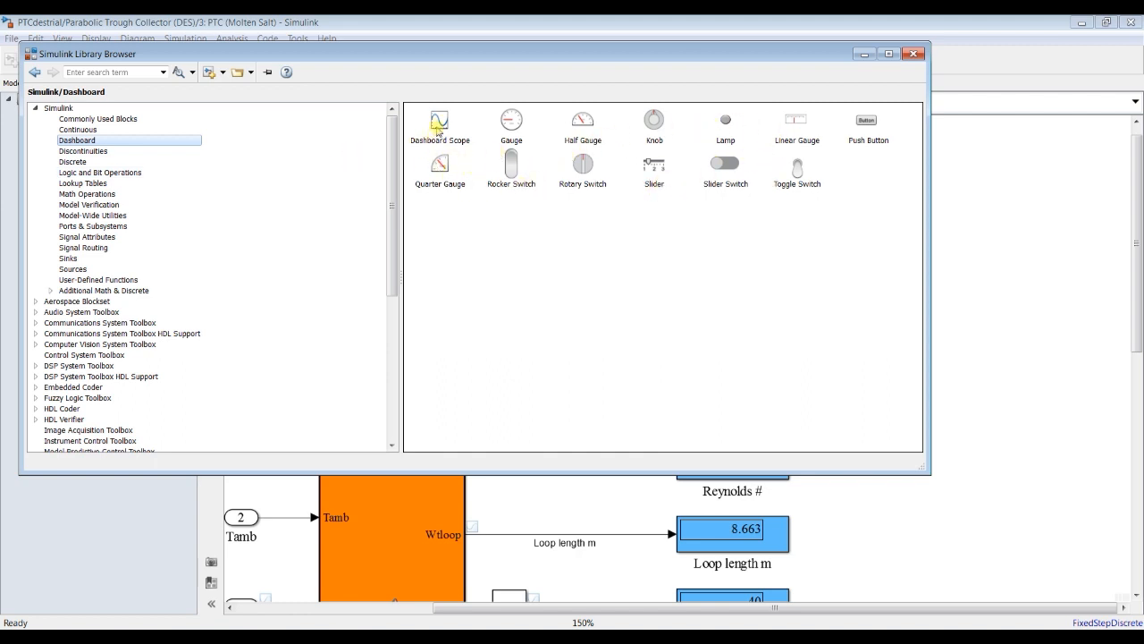
drag(452, 126, 989, 181)
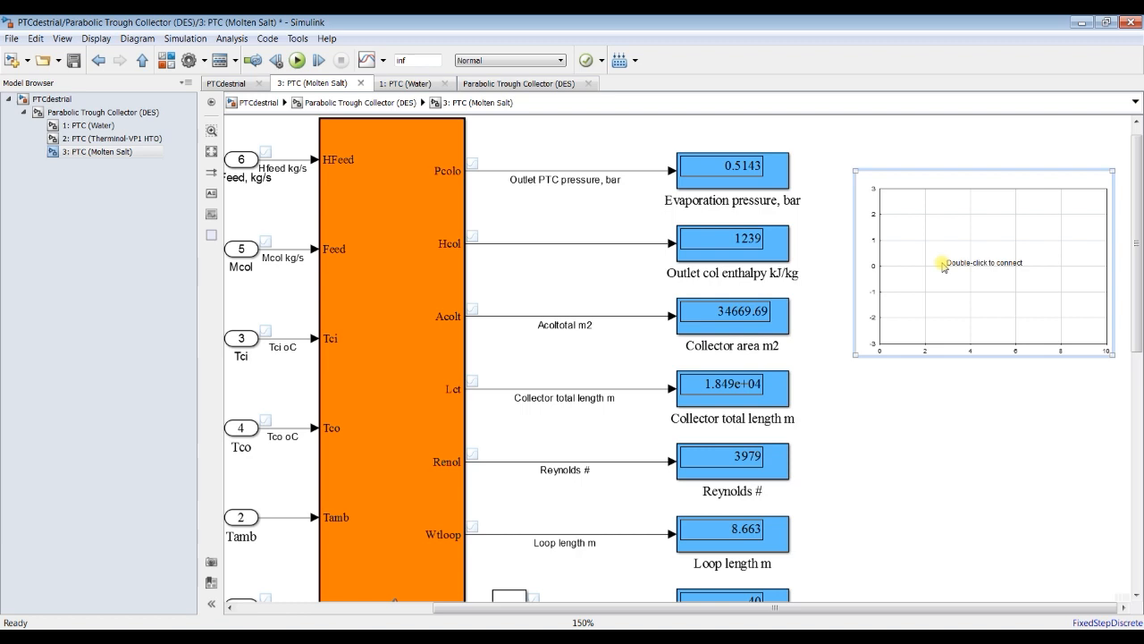
drag(1138, 255, 1141, 290)
drag(1002, 173, 1010, 417)
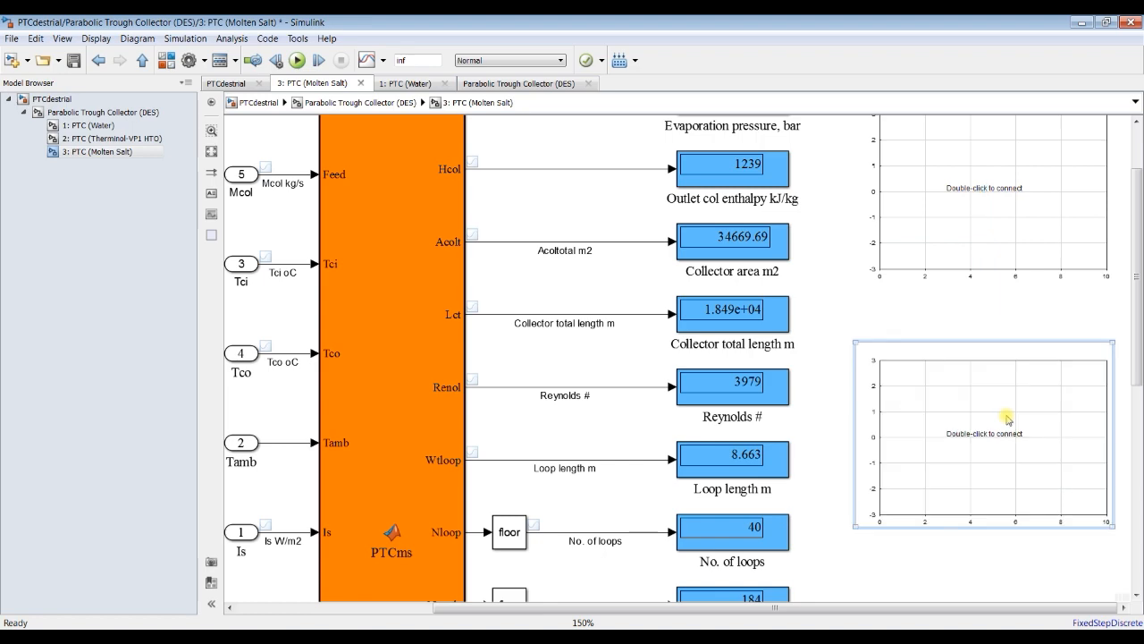
drag(1142, 354, 1142, 463)
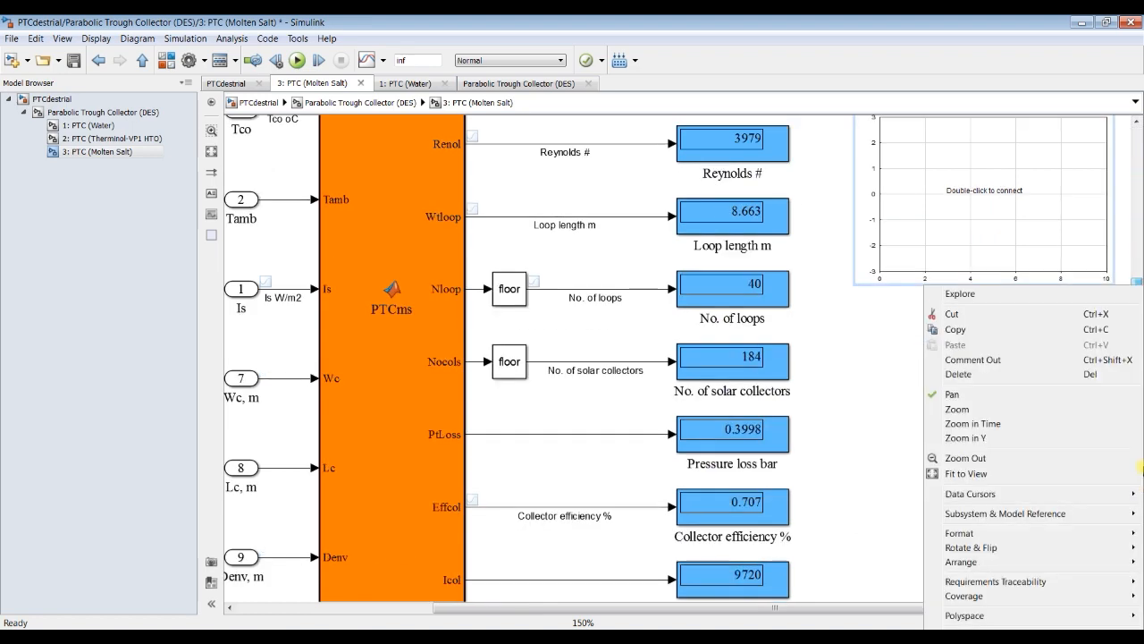
click(869, 352)
drag(1139, 380, 1140, 249)
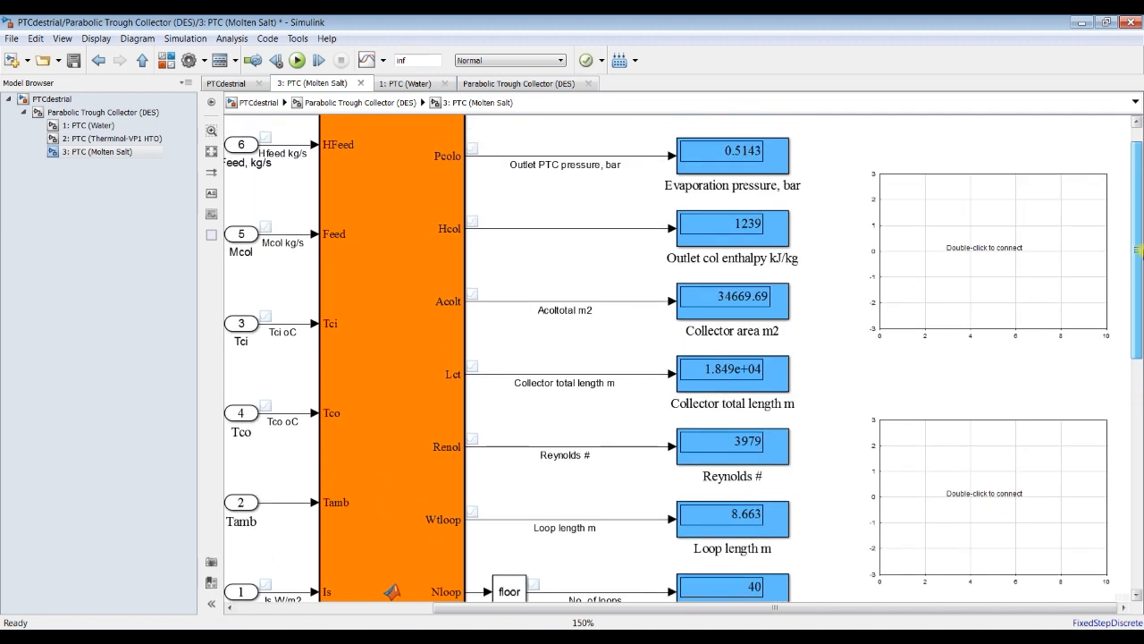
Step: Save the model and try to connect the upper Dashboard Scope to the Hcol output signal
click(75, 60)
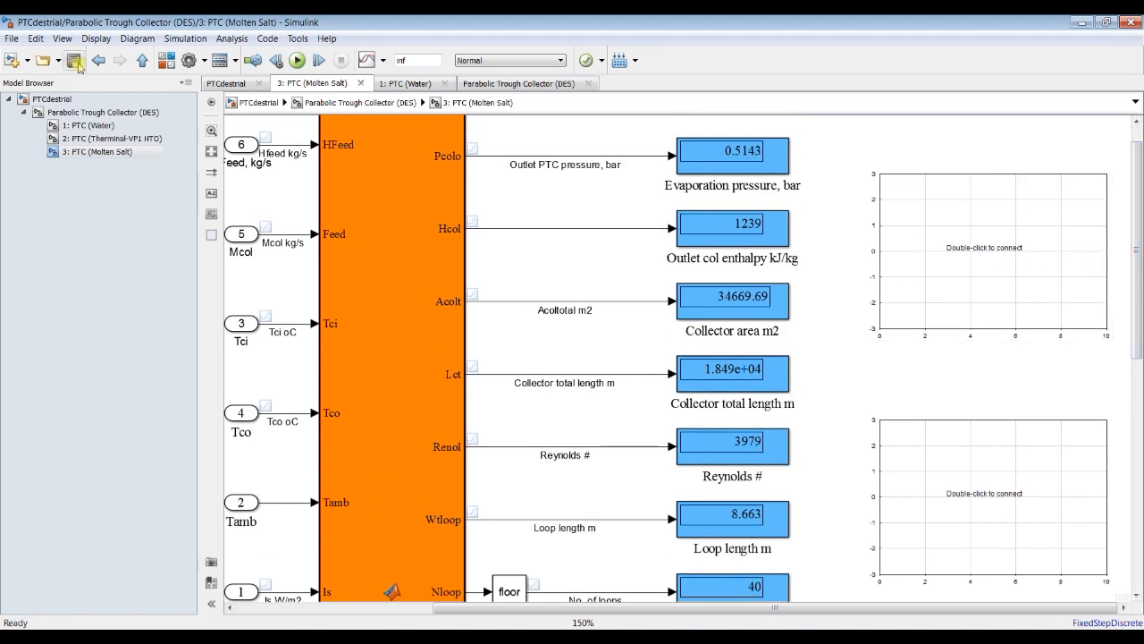
click(989, 222)
double_click(971, 223)
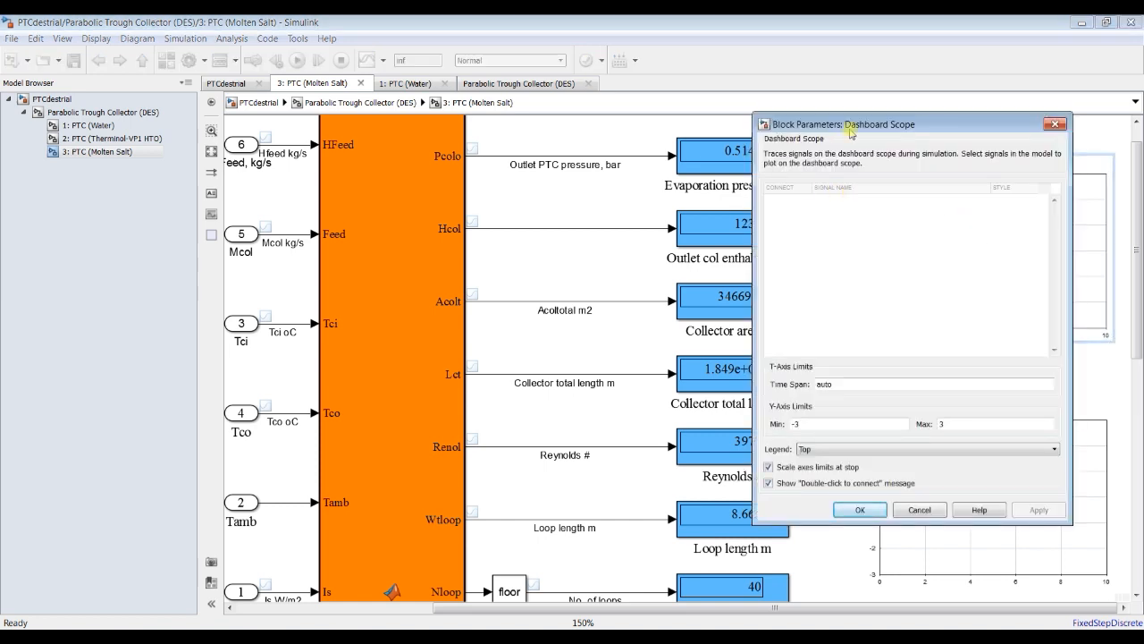
drag(848, 129, 922, 123)
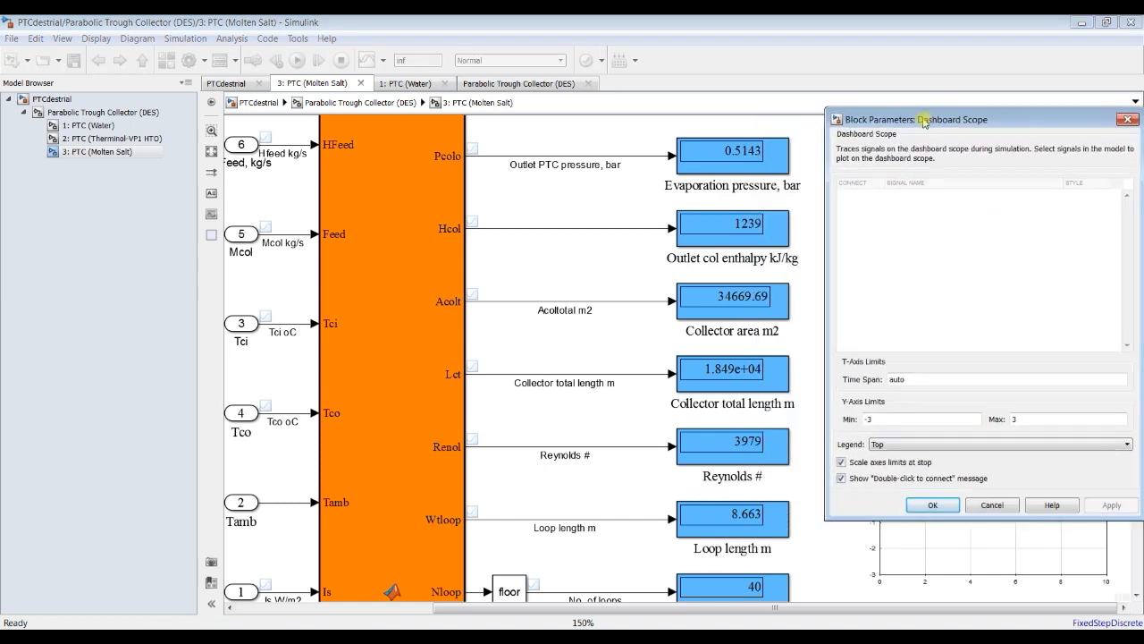
click(545, 230)
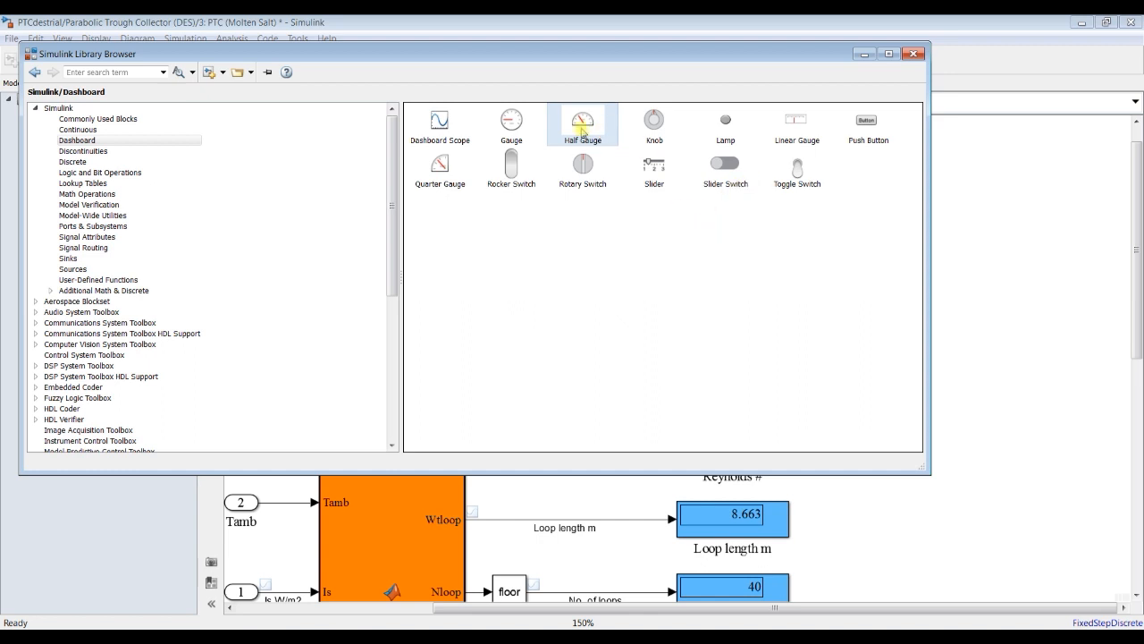
Step: Add a Half Gauge from the Dashboard library beside the pressure display and connect it to the Acoltotal m2 signal
click(467, 140)
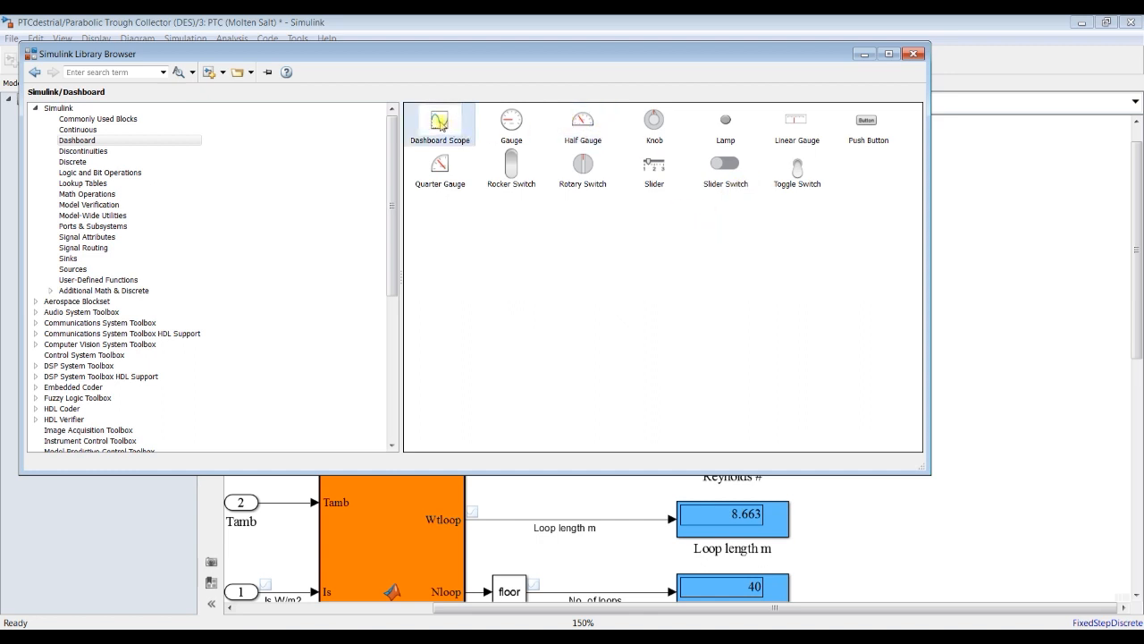
click(517, 124)
drag(578, 126, 927, 199)
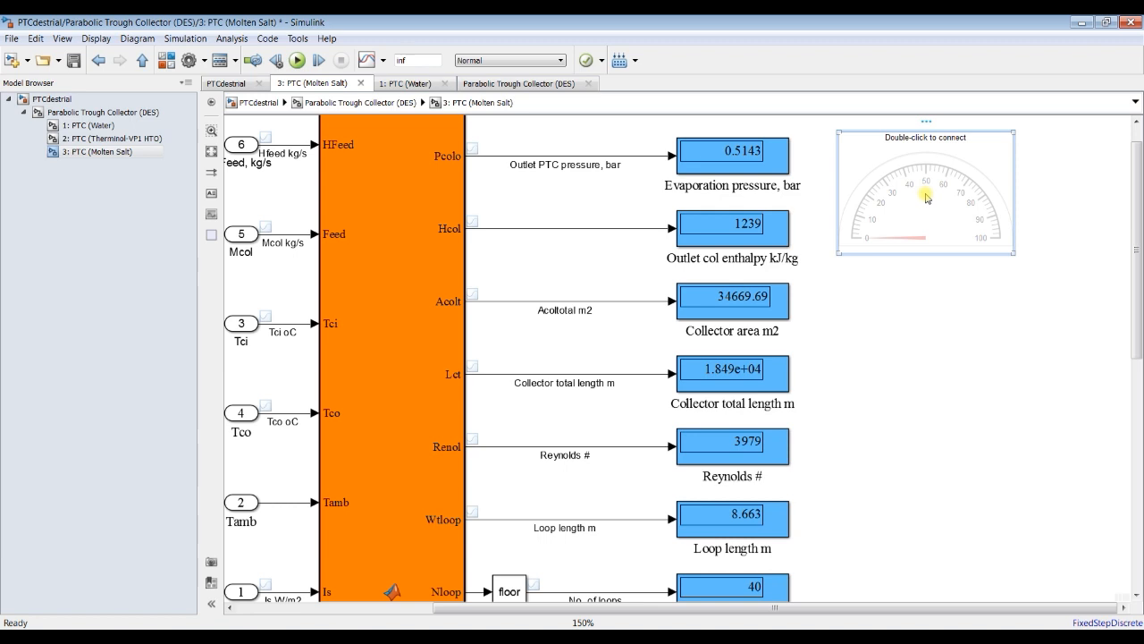
click(896, 263)
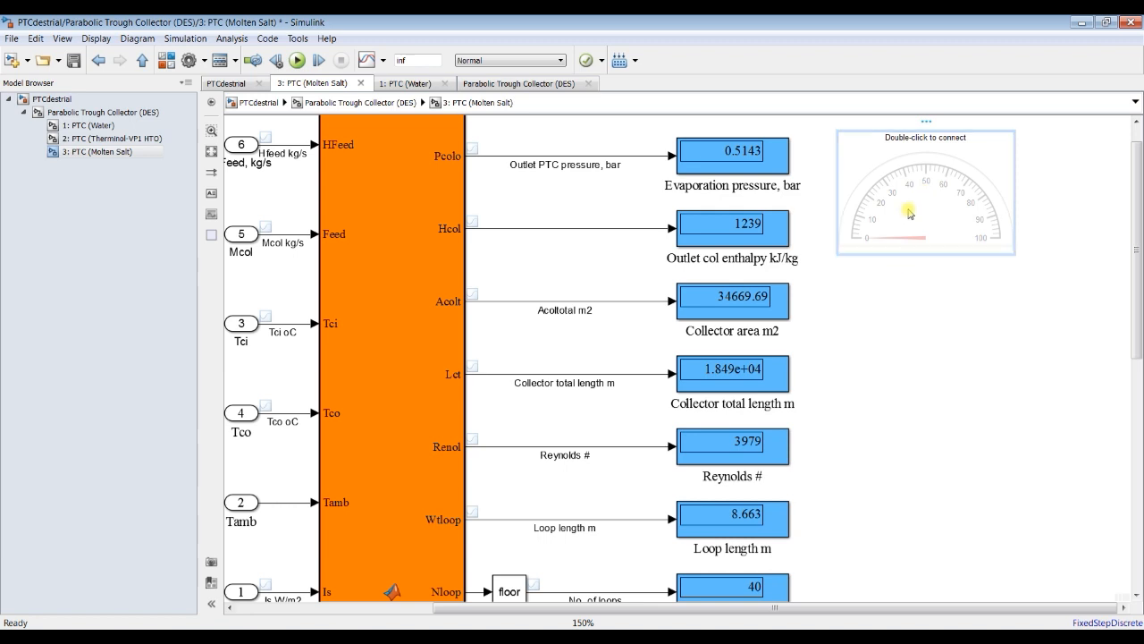
double_click(928, 181)
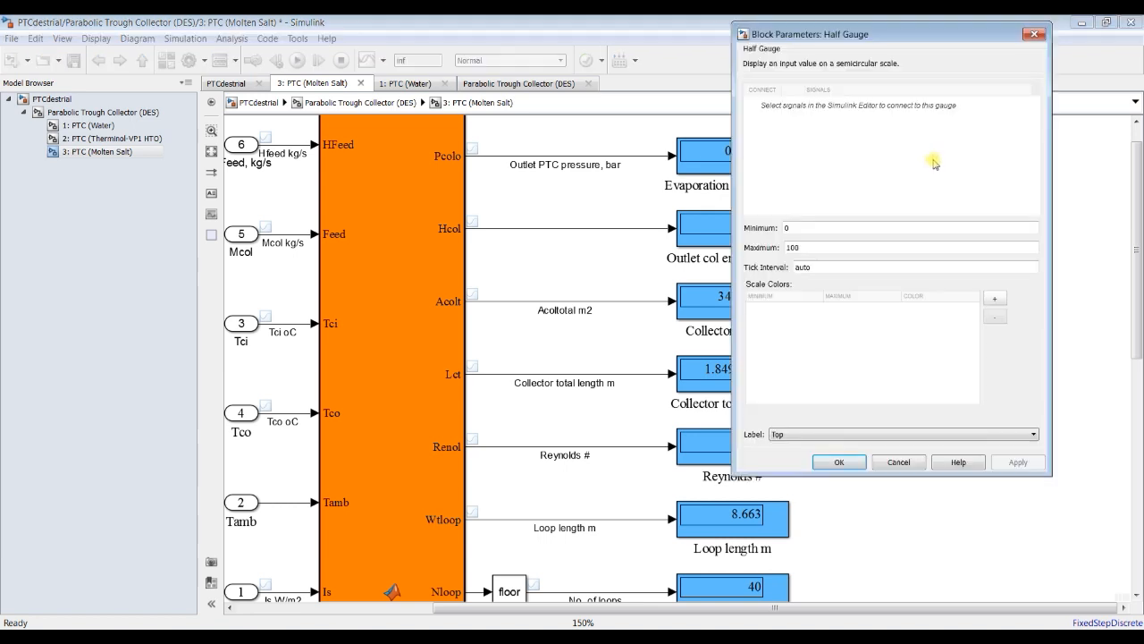
click(514, 303)
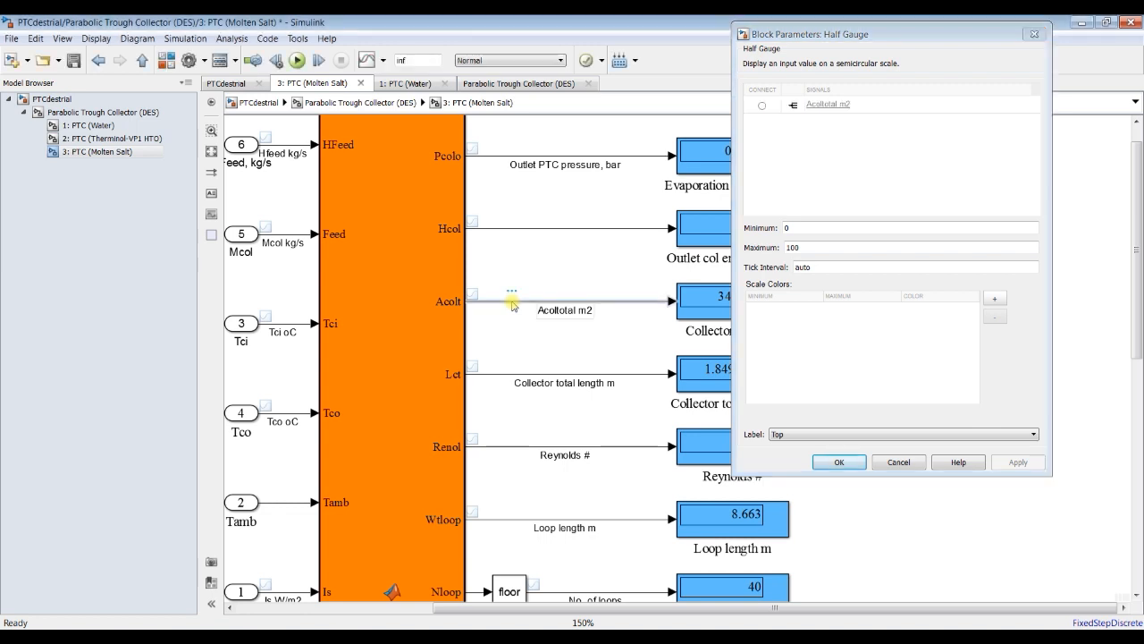
click(760, 106)
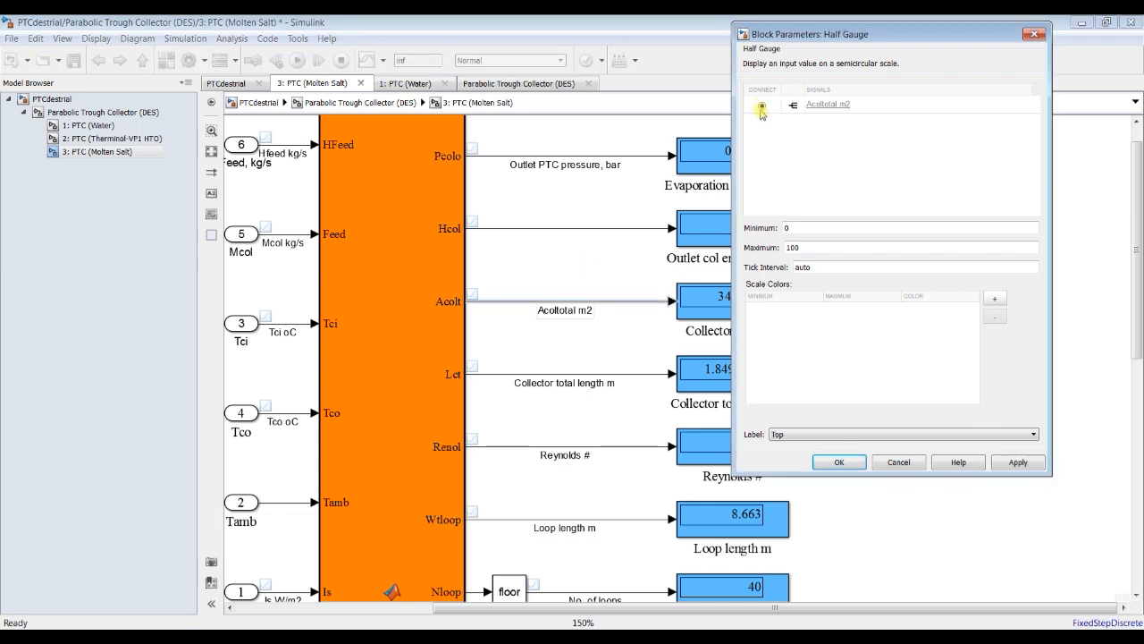
Step: Set the Half Gauge's maximum to 10000 and enlarge the gauge beside the output displays
double_click(807, 249)
text(10000)
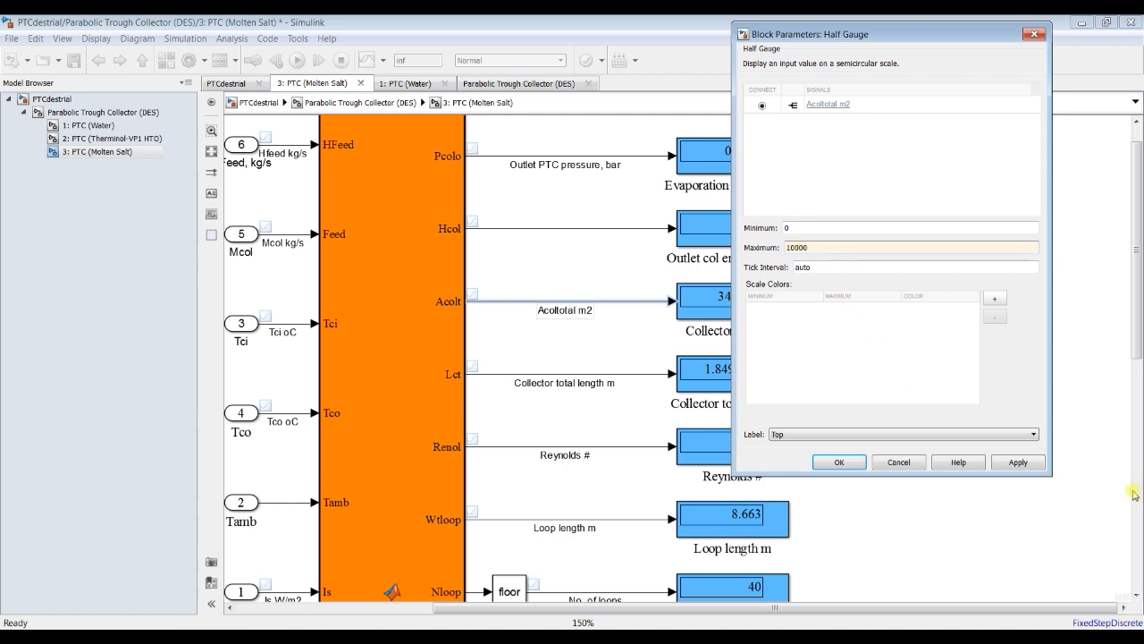
click(1033, 466)
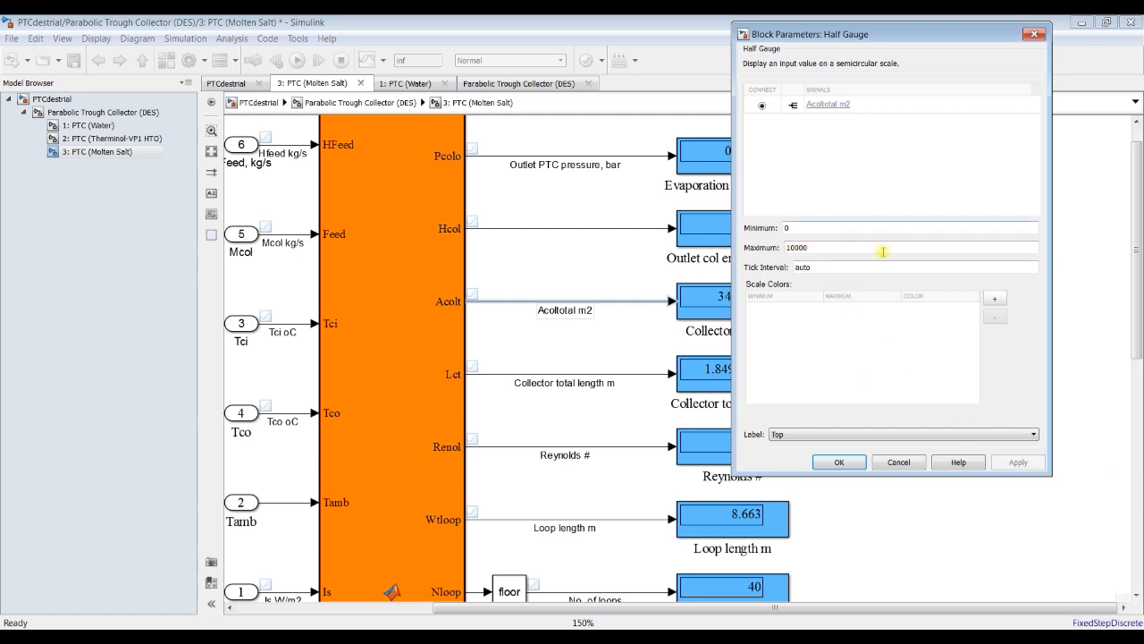
click(839, 463)
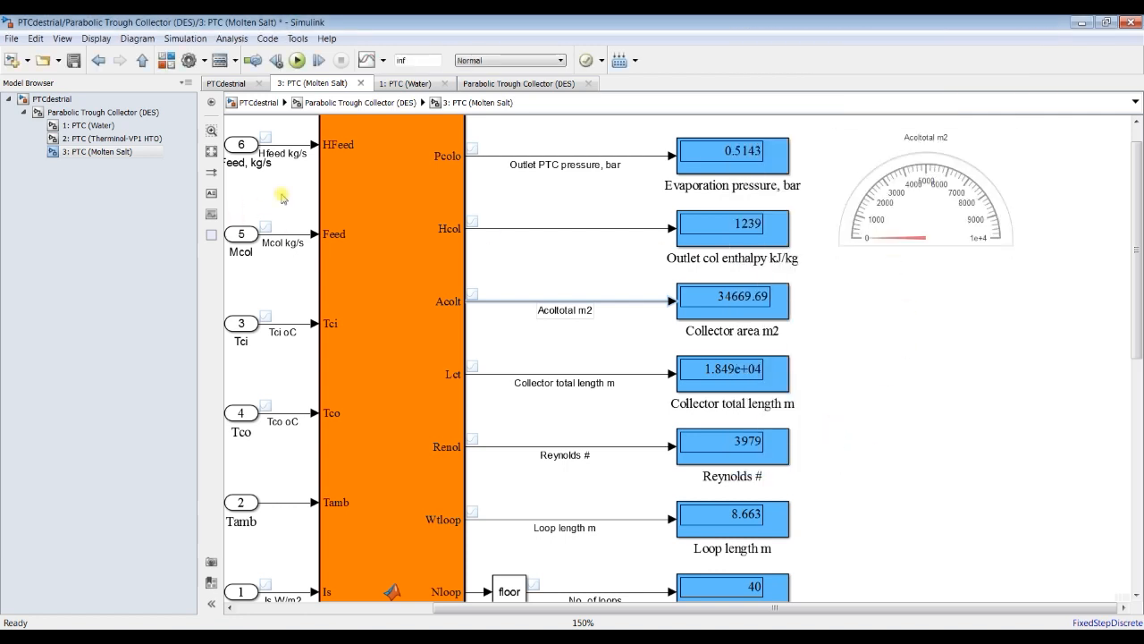
click(1015, 252)
drag(1016, 252, 1105, 310)
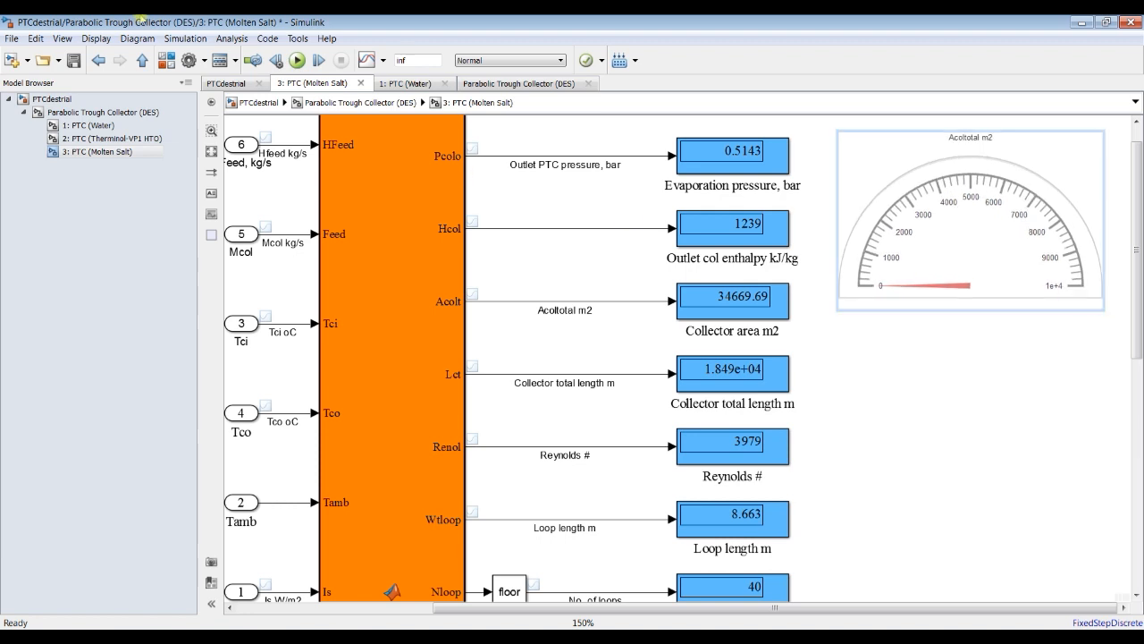
Step: Open the Parabolic Trough Collector (DES) block parameters and run the simulation with the 3: PTC (Molten Salt) subsystem in view
click(77, 99)
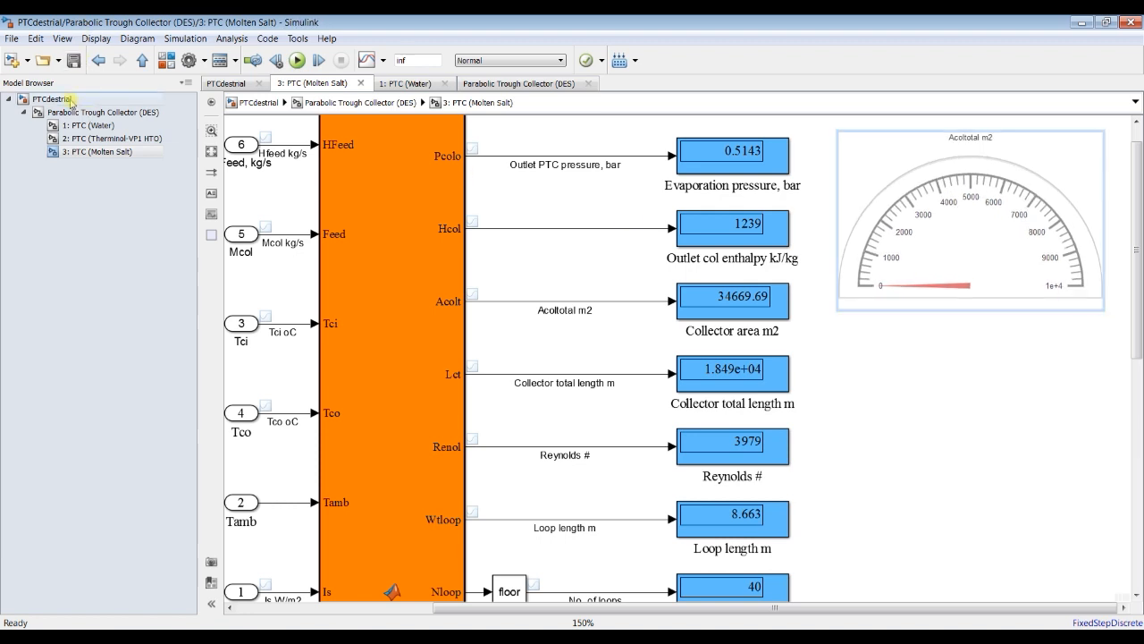
double_click(372, 213)
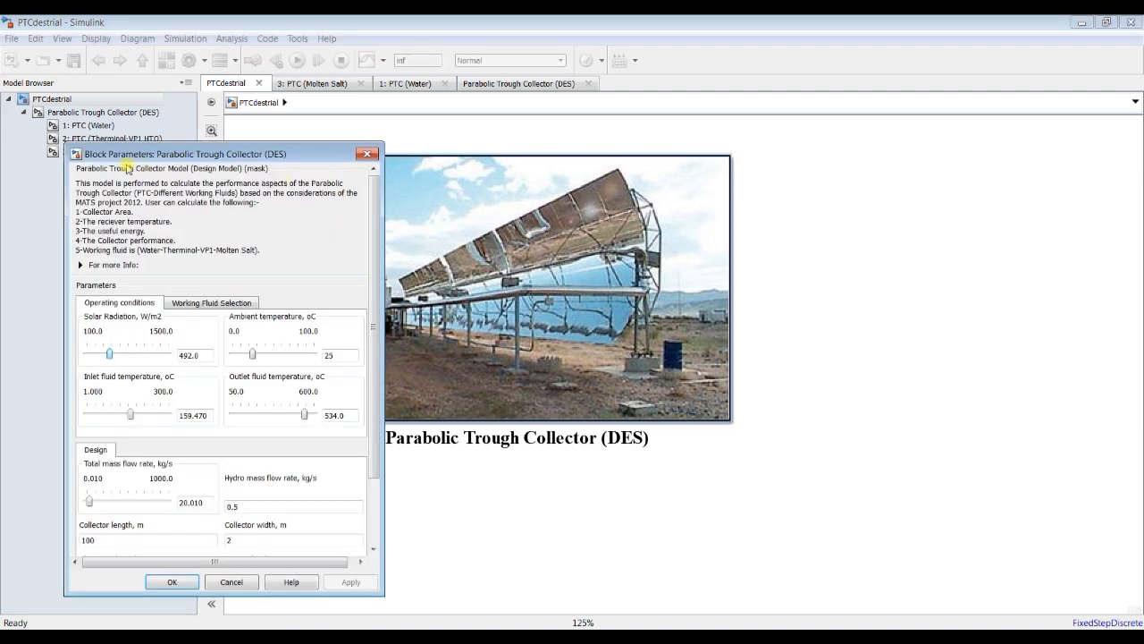
key(Escape)
click(95, 152)
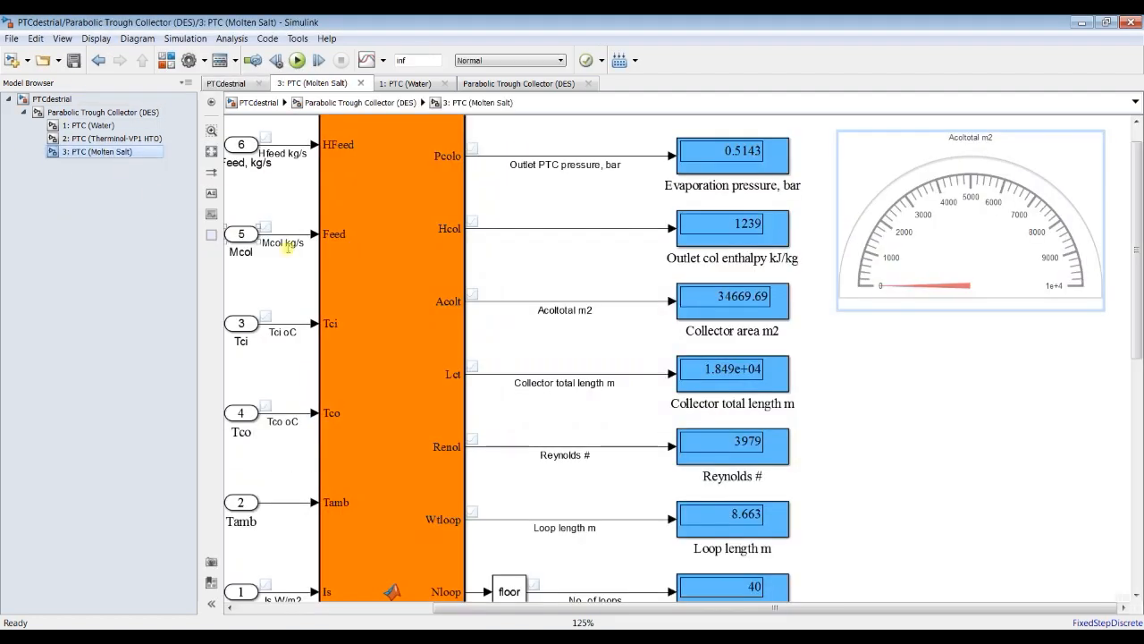
click(296, 60)
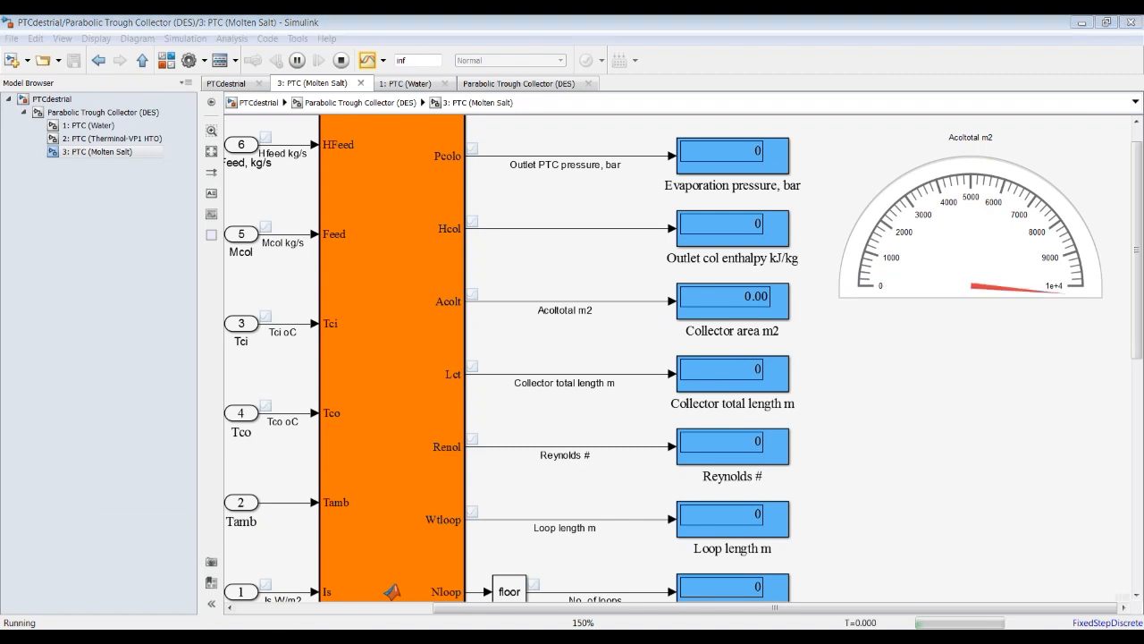
click(295, 613)
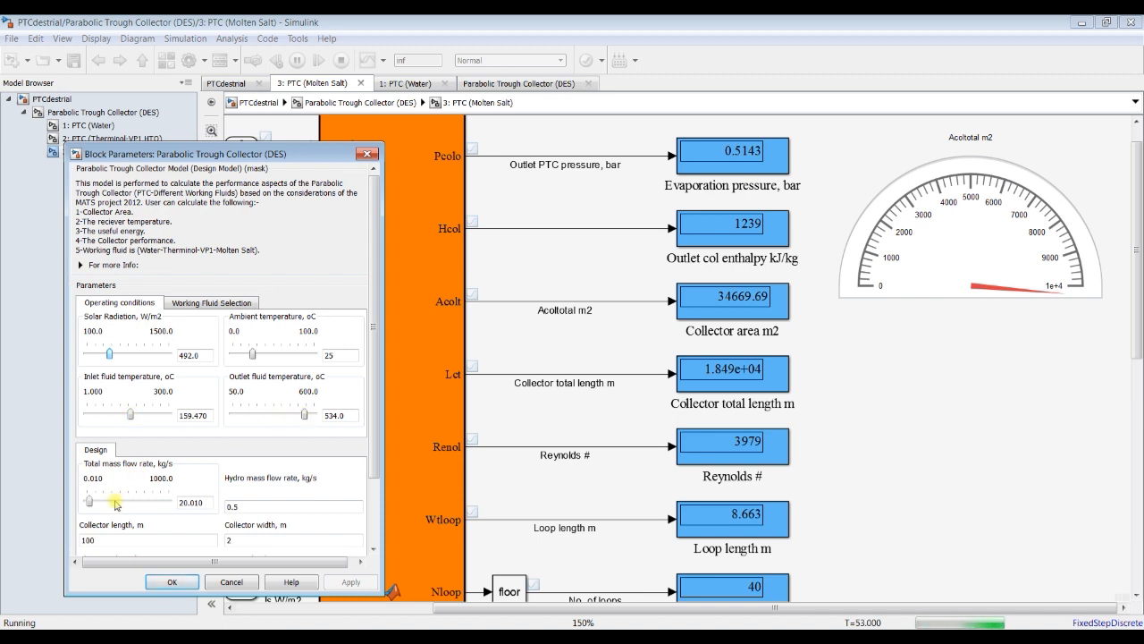
Step: Set the solar radiation to 296 W/m2 and the outlet fluid temperature to 484.5 °C in the running collector model
drag(304, 418, 301, 416)
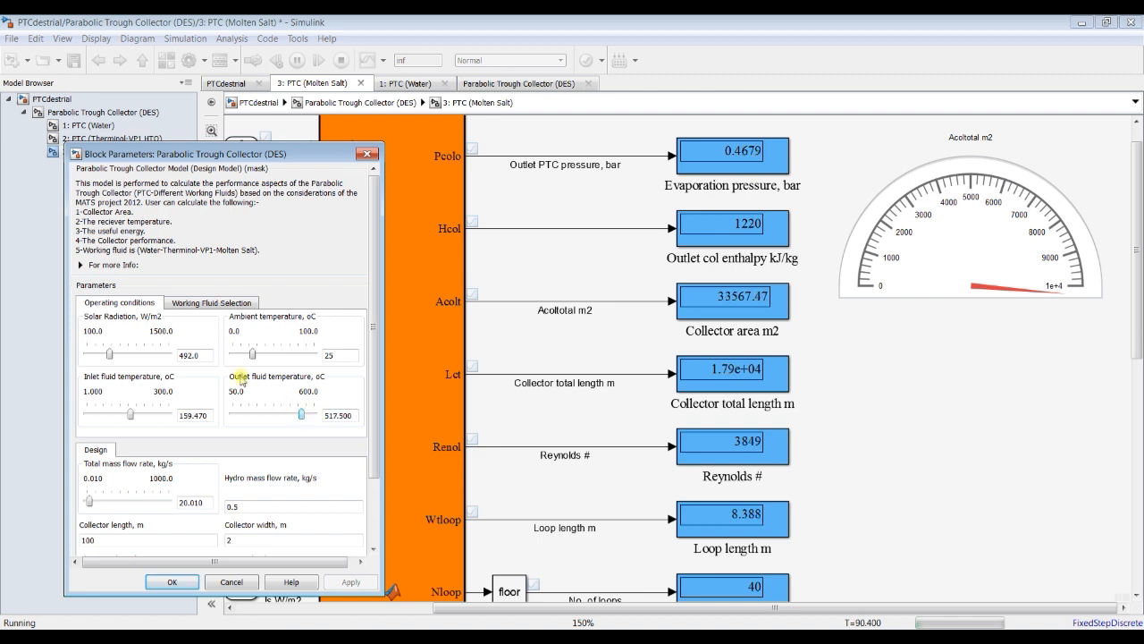
drag(111, 353, 109, 355)
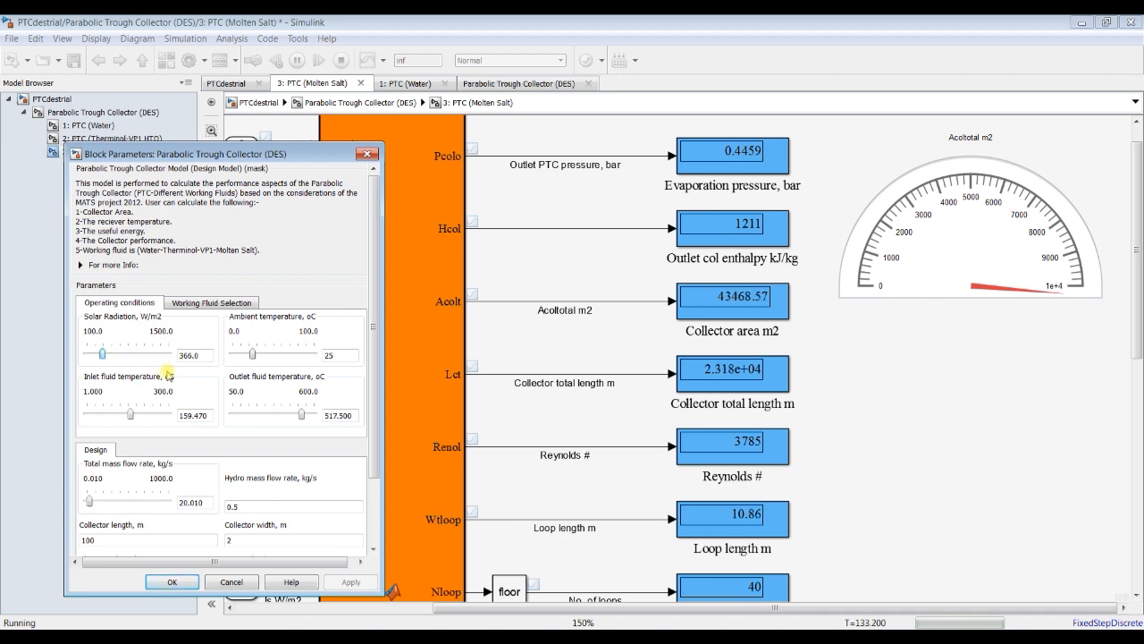
key(Left)
key(Left)
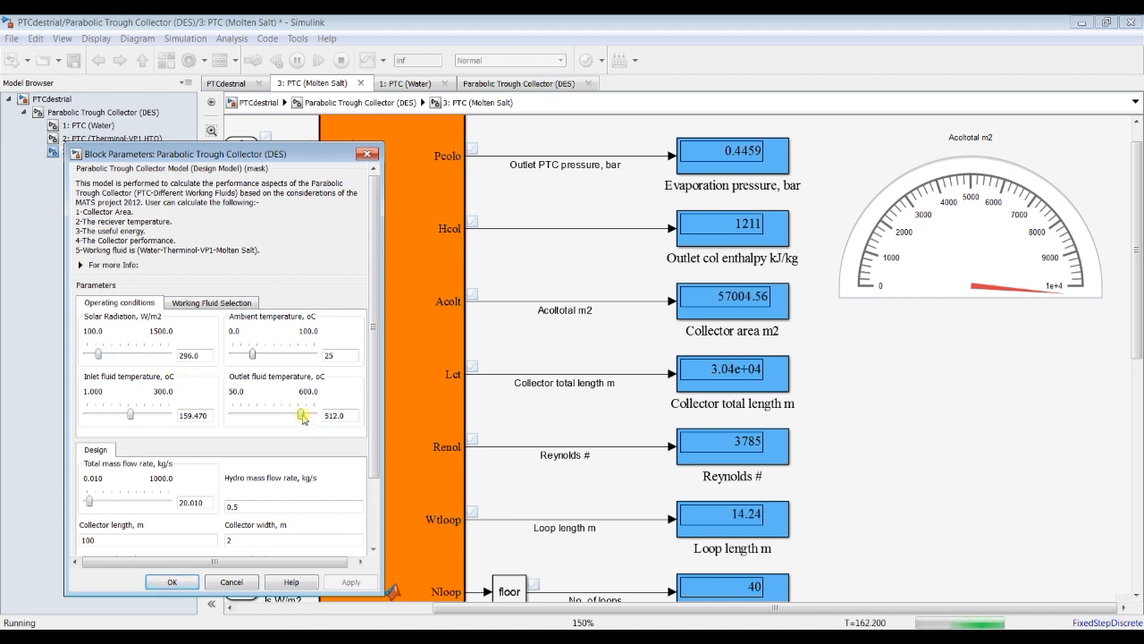
drag(302, 417, 299, 415)
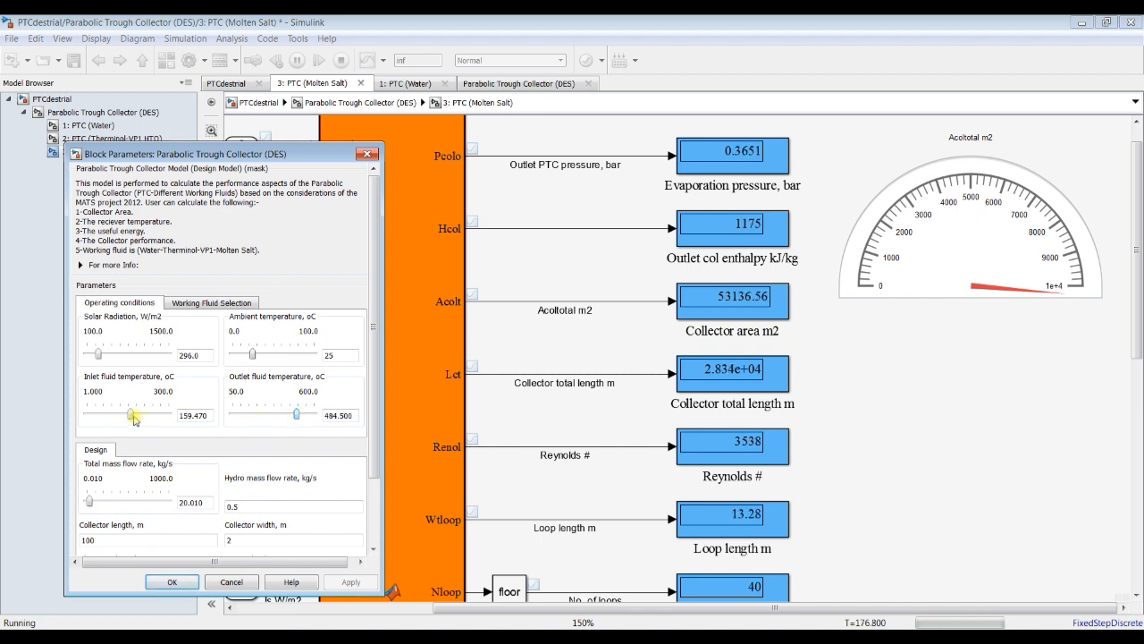
Step: Raise the collector's inlet fluid temperature to 213.29 °C while the simulation runs
drag(134, 416, 134, 420)
key(Right)
key(Right)
key(Right)
key(Right)
key(Right)
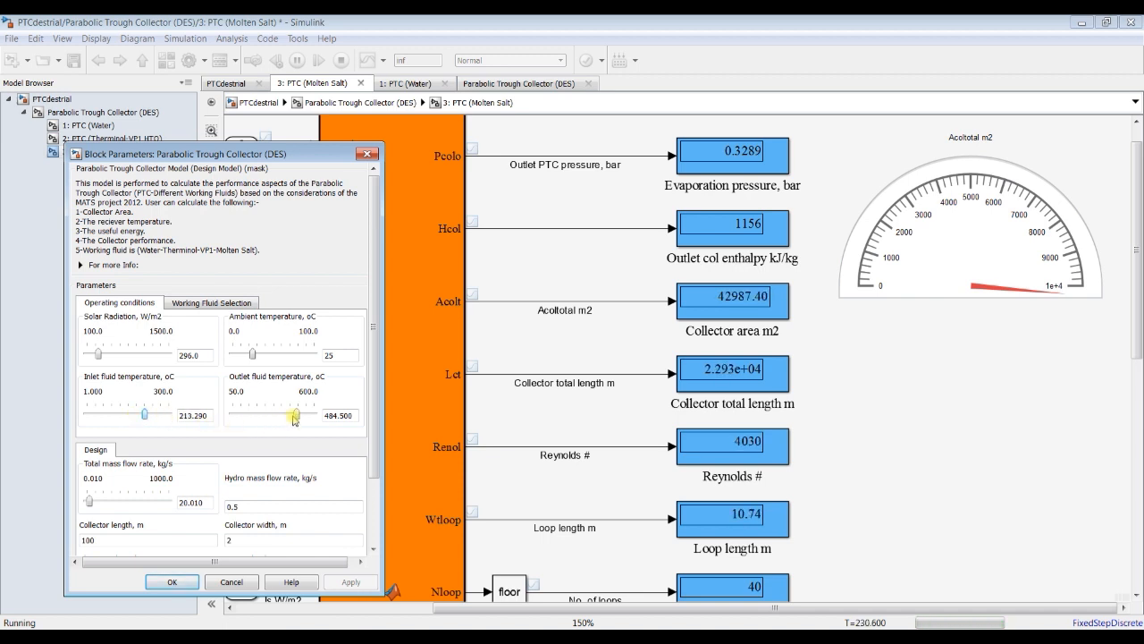
Step: Lower the collector's outlet fluid temperature to 418.5 °C while the simulation runs
drag(298, 415, 297, 426)
key(Left)
key(Left)
key(Left)
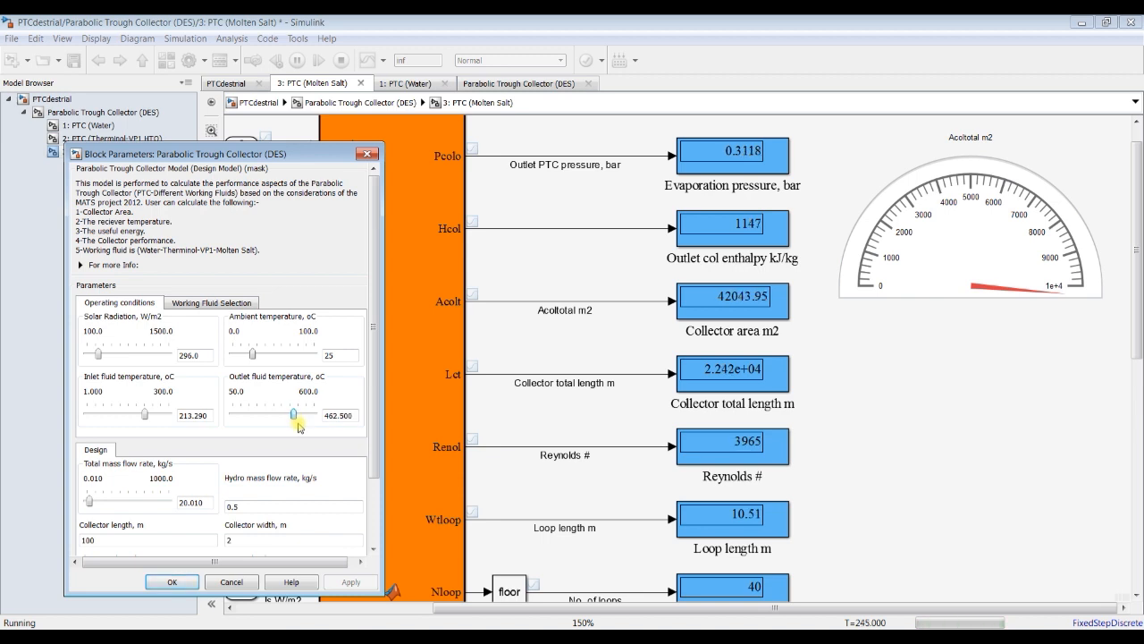
key(Left)
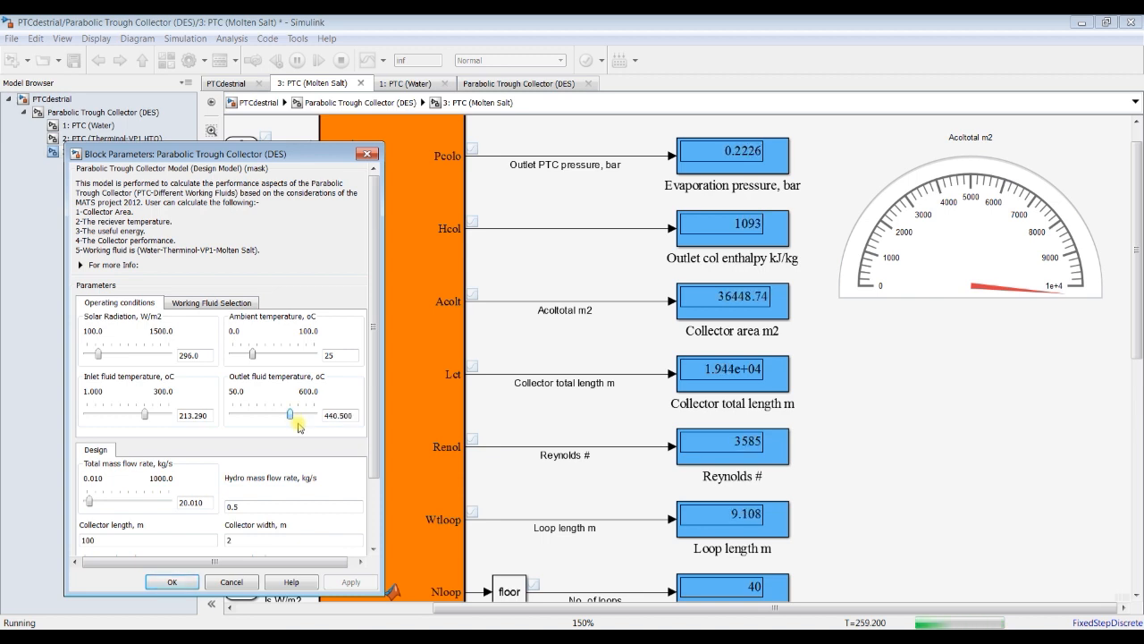
key(Left)
key(Left)
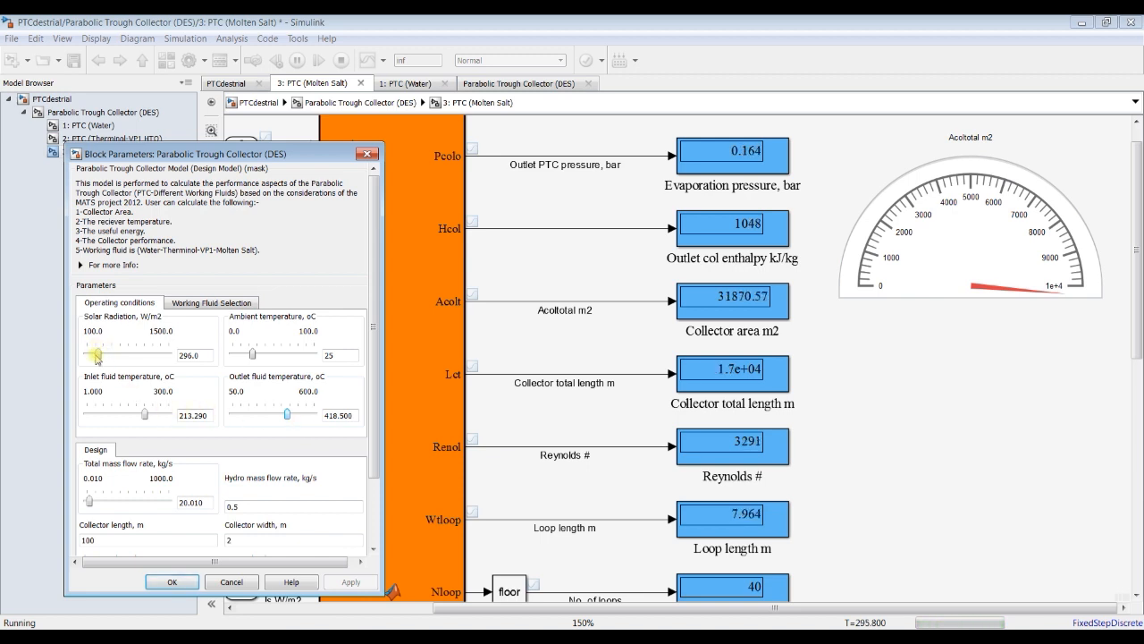
Step: Raise the solar radiation gradually to 1010 W/m2 while watching the Acoltotal m2 gauge
click(99, 356)
key(Right)
key(Right)
key(Right)
key(Right)
key(Right)
key(Right)
key(Right)
key(Right)
key(Right)
key(Right)
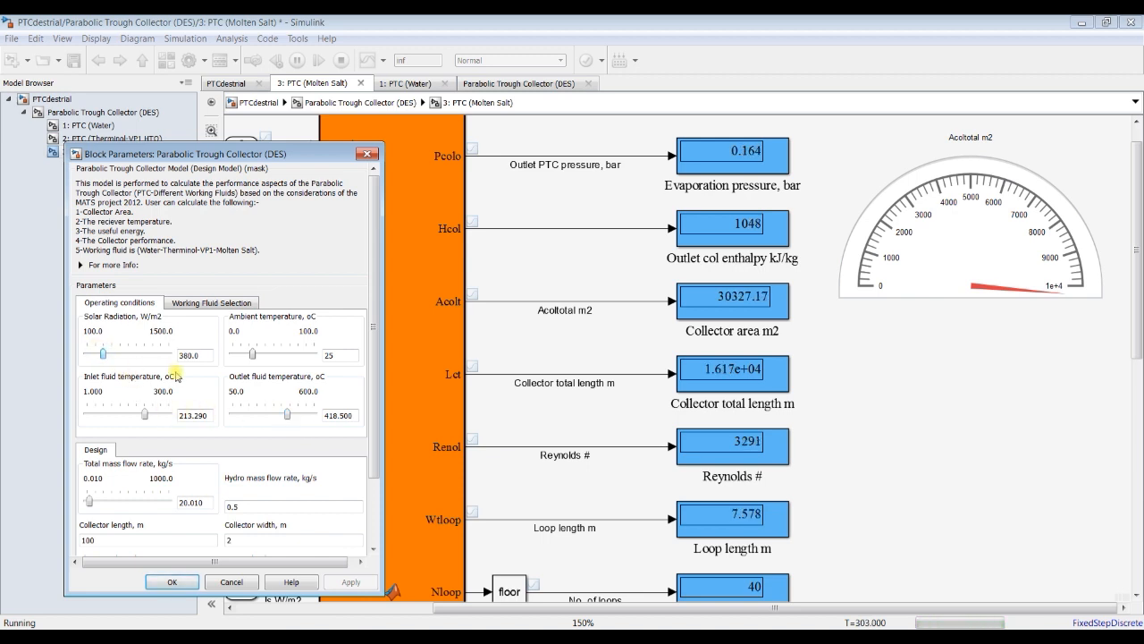
key(Right)
key(Right)
key(Right)
key(Right)
key(Right)
key(Right)
key(Right)
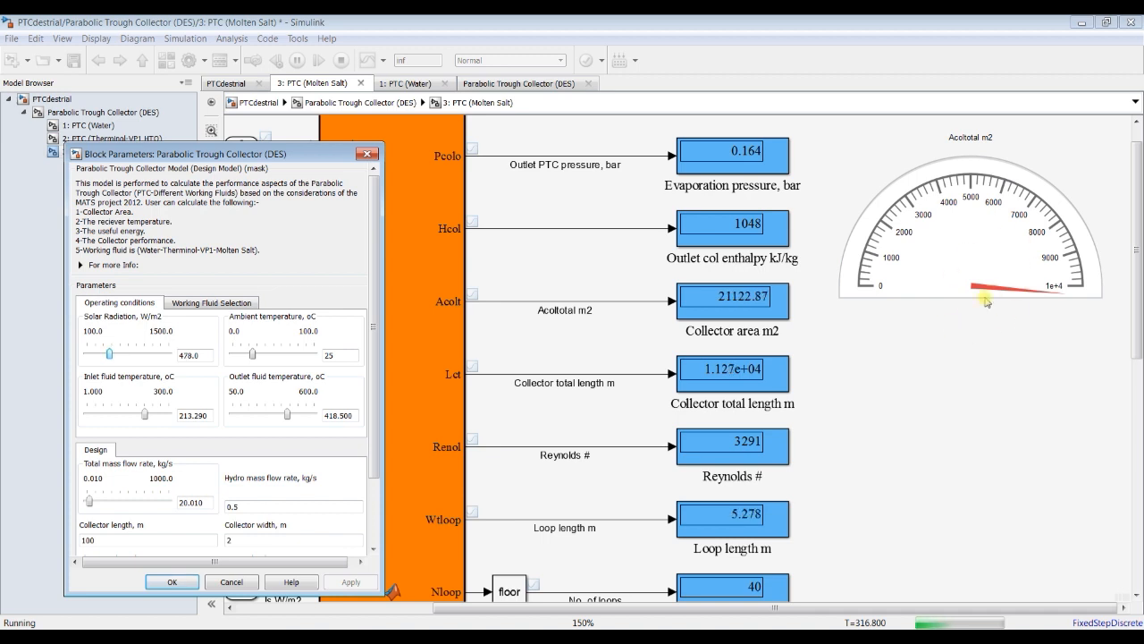
key(Right)
key(Right)
key(Right)
key(Right)
key(Right)
key(Right)
key(Right)
key(Right)
key(Right)
key(Right)
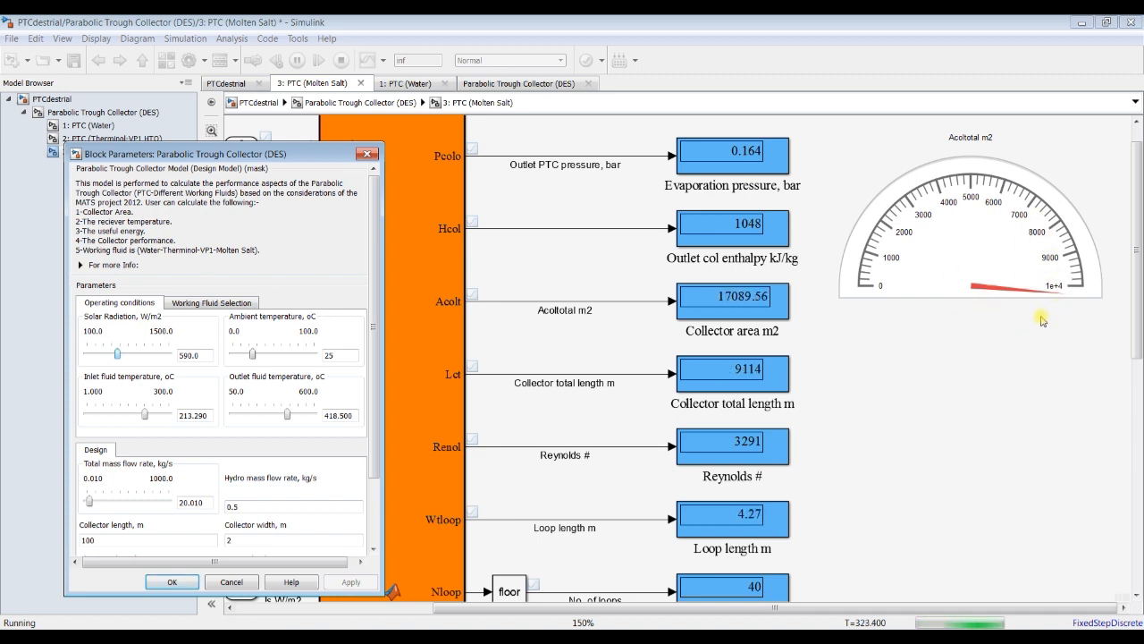
key(Right)
key(Right)
key(Right)
key(Right)
key(Right)
key(Right)
key(Right)
key(Right)
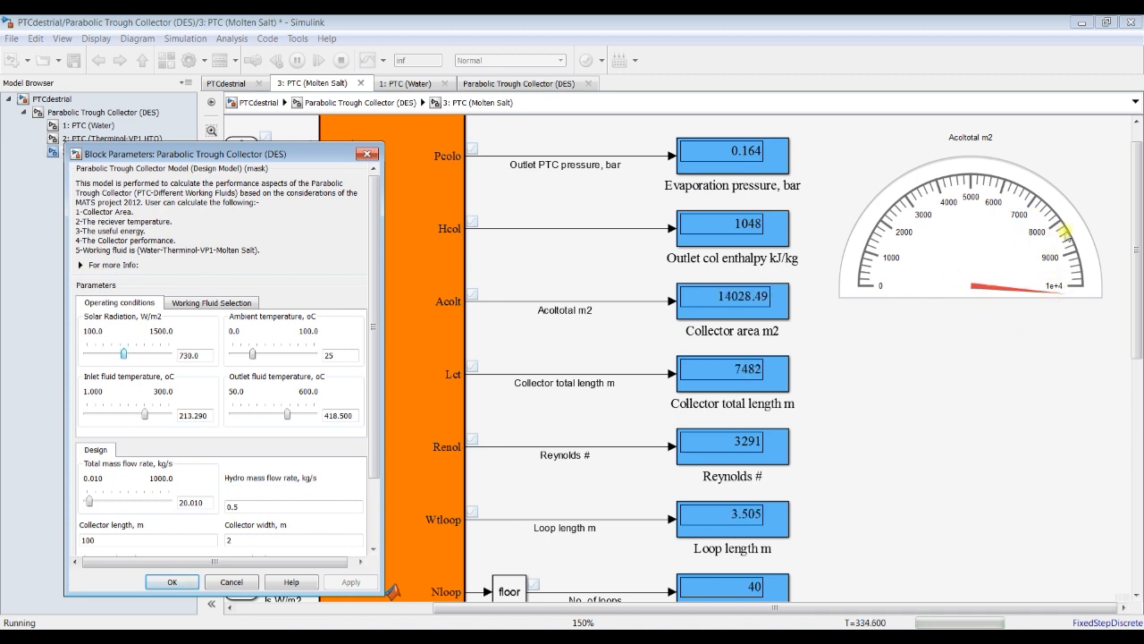
key(Right)
key(Right)
key(Right)
key(Right)
key(Right)
key(Right)
key(Right)
key(Right)
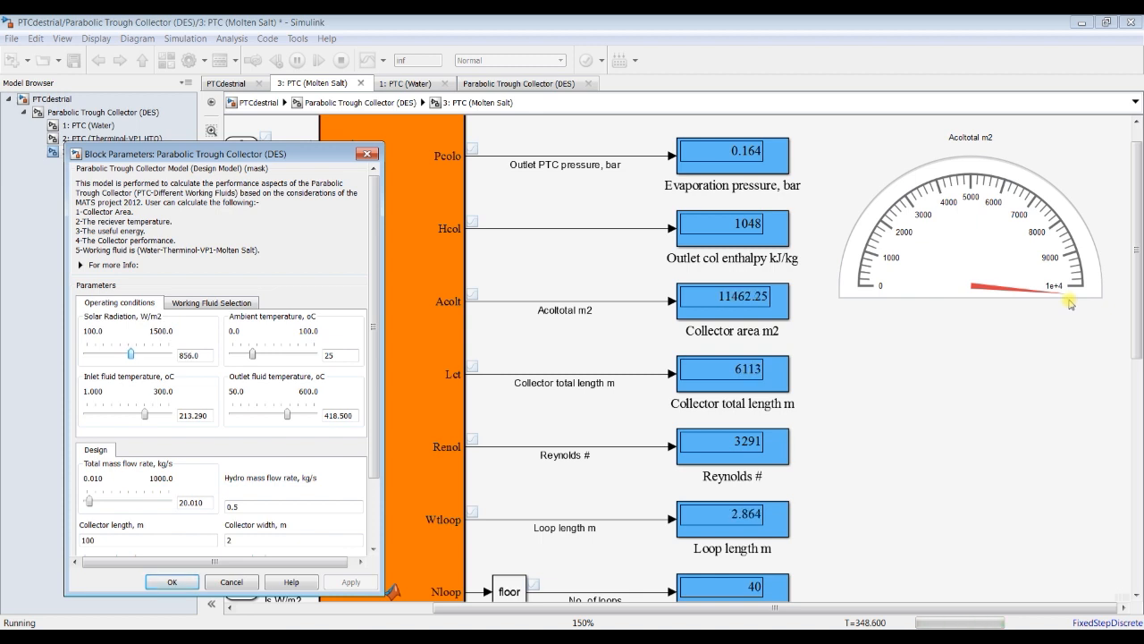
key(Right)
key(Right)
key(Right)
key(Right)
key(Right)
key(Right)
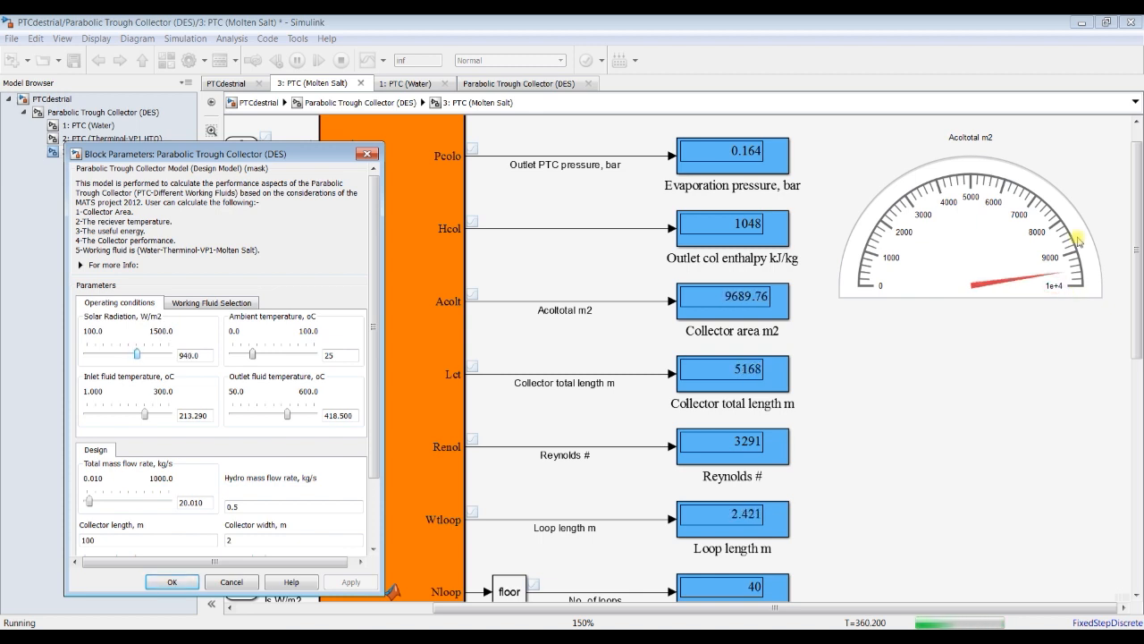
key(Right)
key(Right)
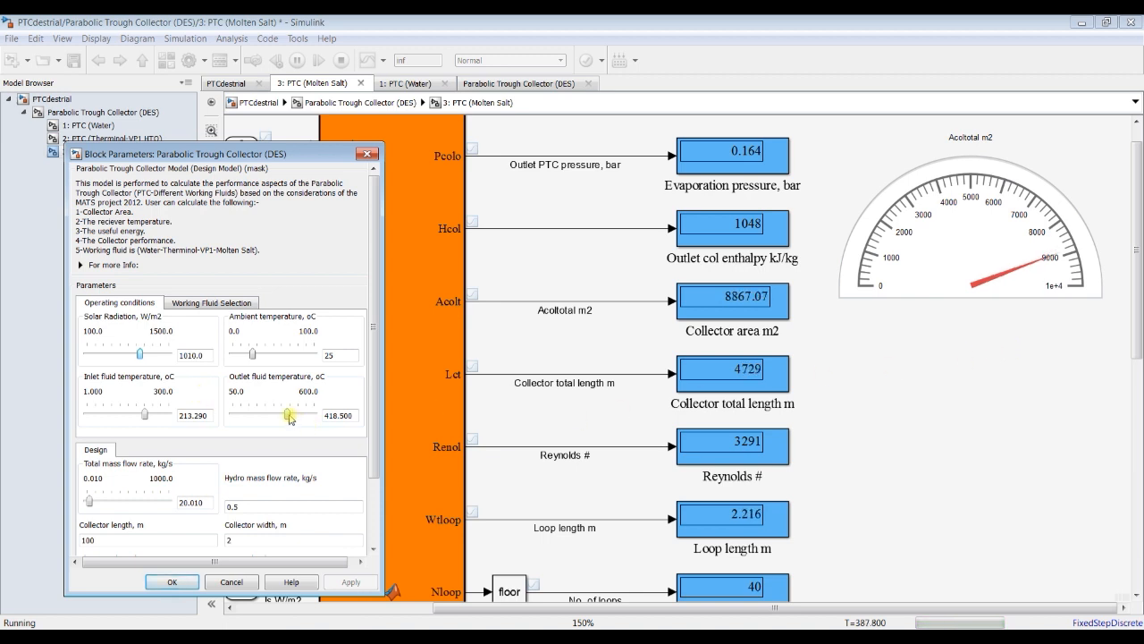
Step: Lower the outlet fluid temperature to 380 °C while watching the collector area gauge
key(Left)
key(Left)
key(Left)
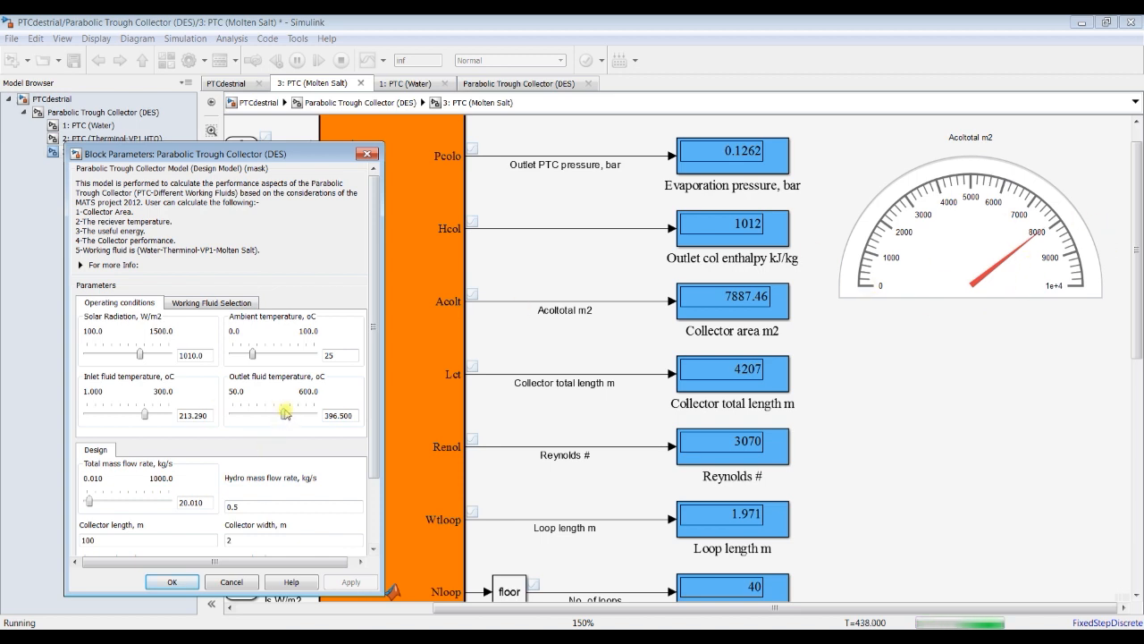
key(Left)
key(Left)
key(Left)
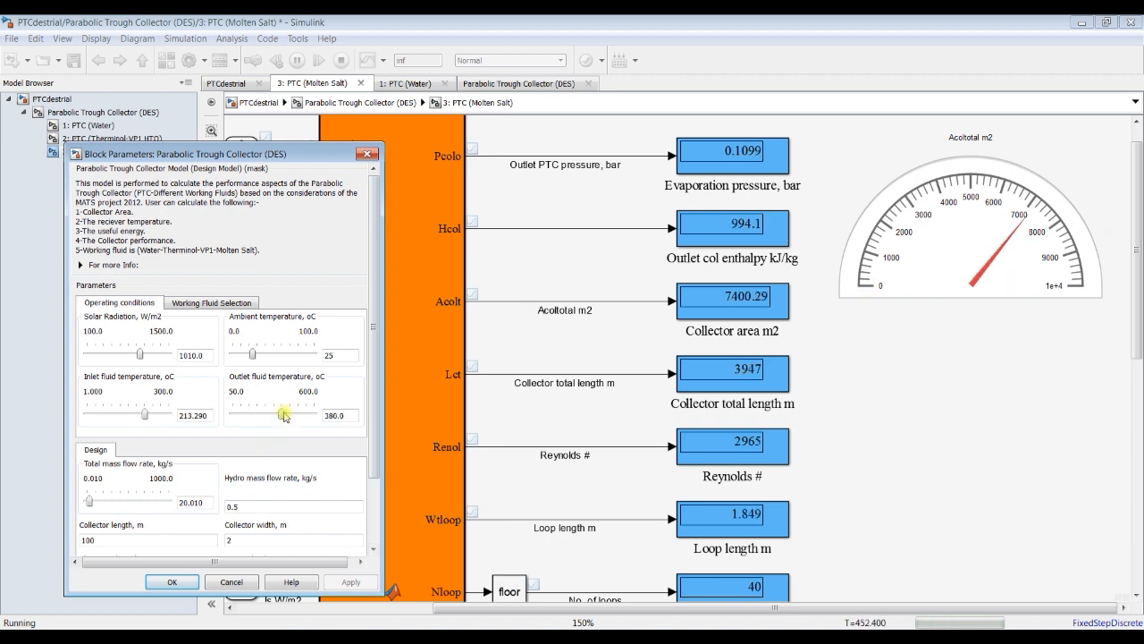
Step: Set the outlet fluid temperature to 396.5 °C and the total mass flow rate to 10.01 kg/s
key(Right)
key(Right)
key(Right)
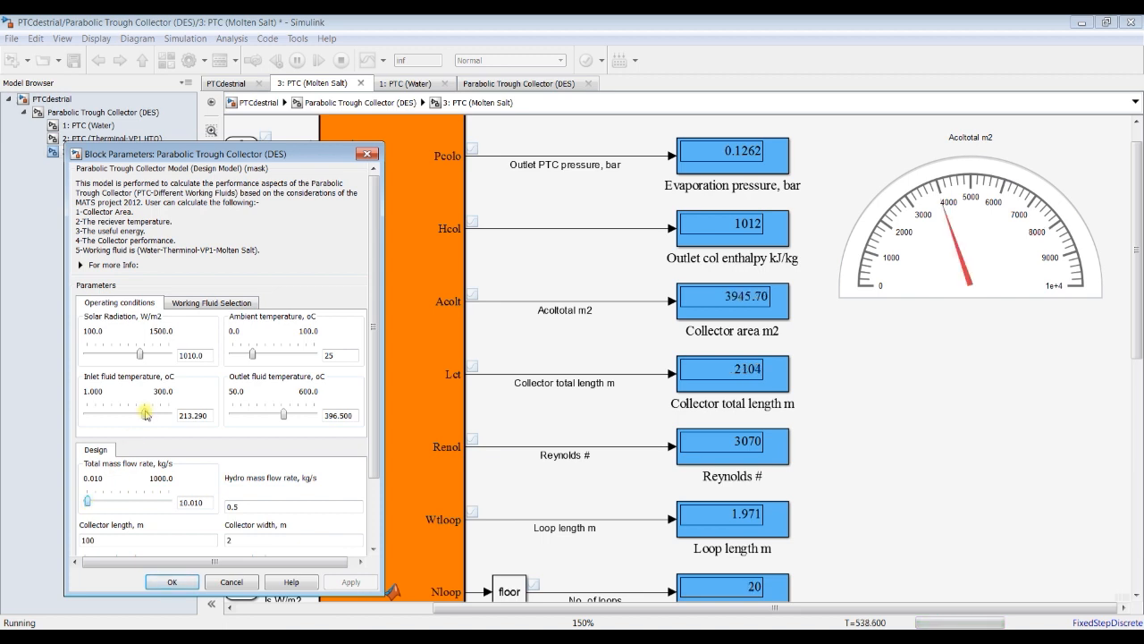
Step: Set the collector's inlet fluid temperature to 222.26 °C during the running simulation
key(Left)
key(Right)
key(Right)
drag(147, 418, 149, 419)
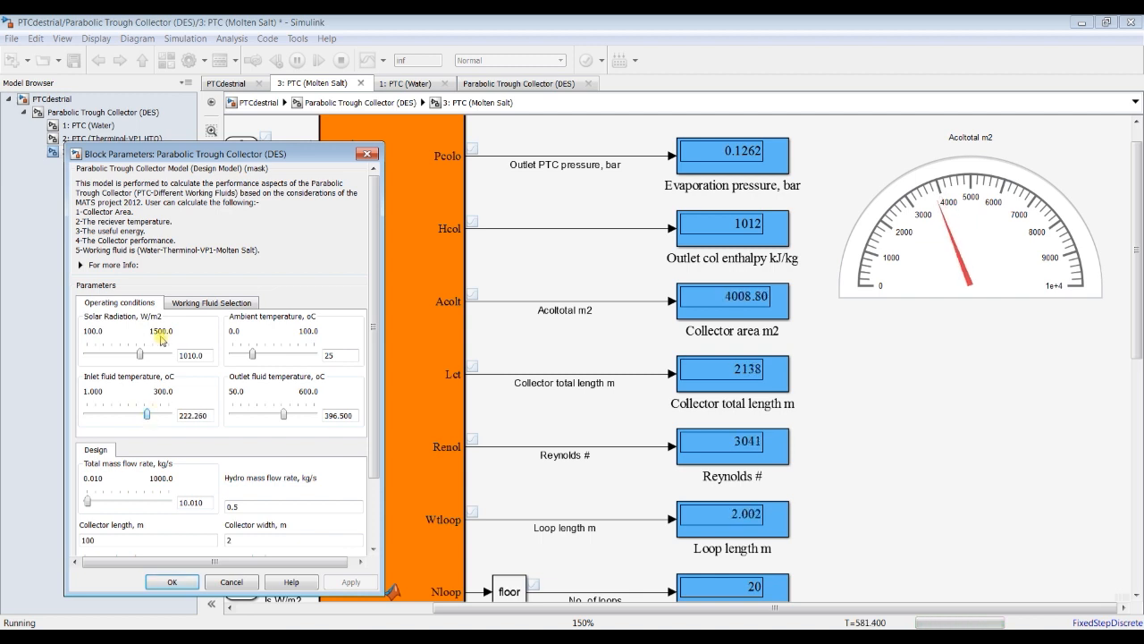
Step: Reduce the solar radiation gradually to 730 W/m2 while watching the collector area gauge
drag(143, 357, 141, 357)
key(Left)
key(Left)
key(Left)
key(Left)
key(Left)
key(Left)
key(Left)
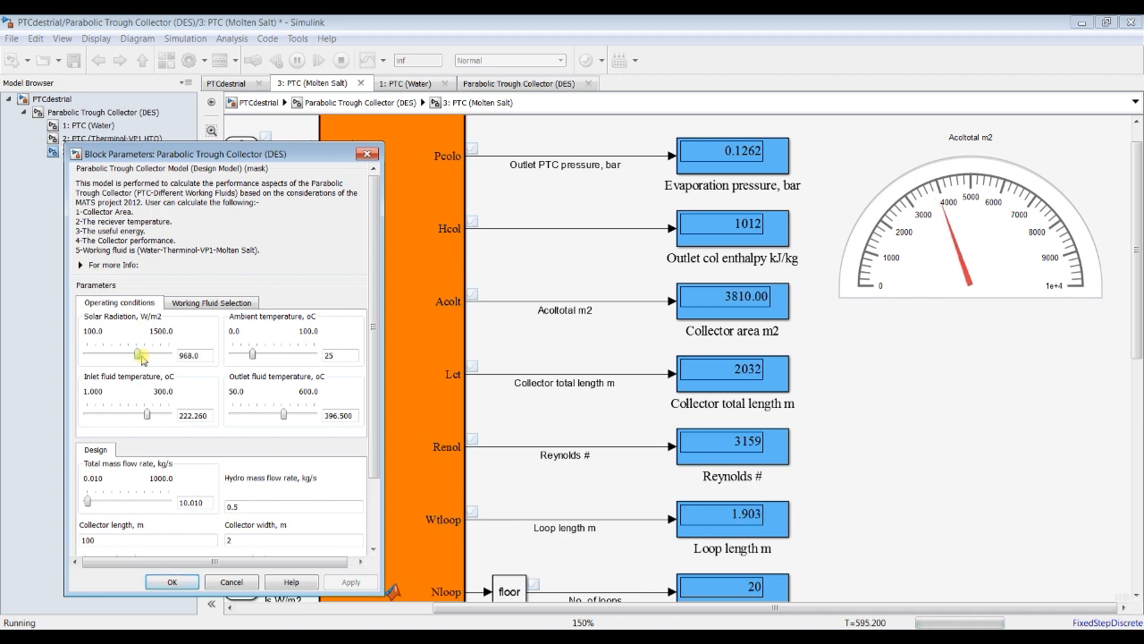
key(Left)
key(Left)
key(Left)
key(Left)
key(Left)
key(Left)
key(Left)
key(Left)
key(Left)
key(Left)
key(Left)
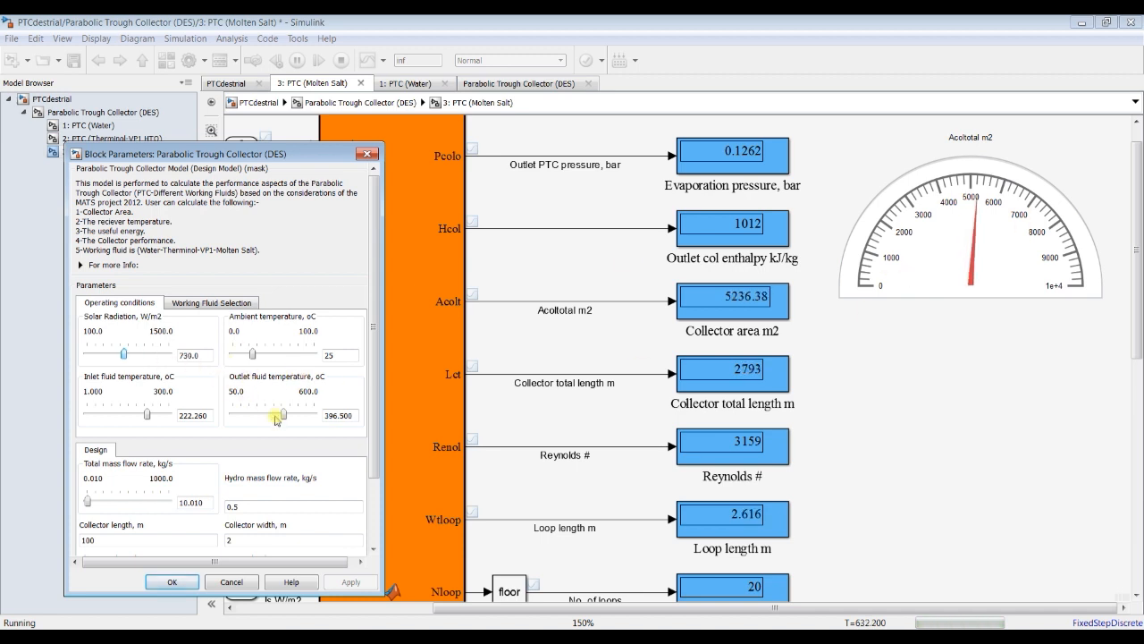
Step: Raise the outlet fluid temperature gradually to 539.5 °C while watching the collector area gauge
key(Right)
key(Right)
key(Right)
key(Right)
key(Right)
key(Right)
key(Right)
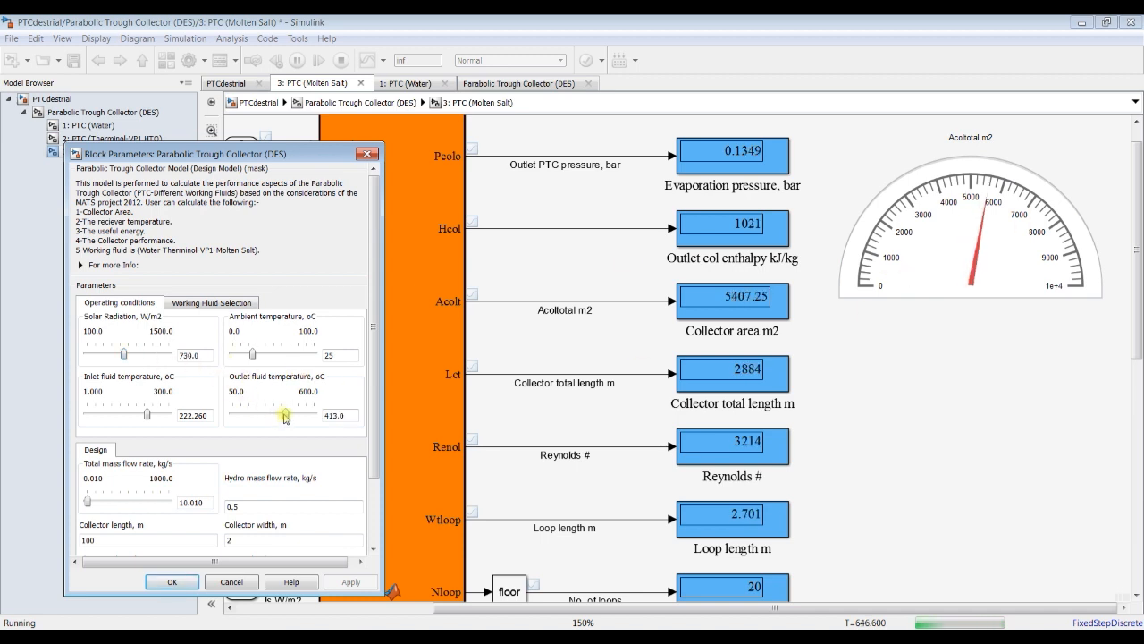
key(Right)
key(Right)
key(Right)
key(Right)
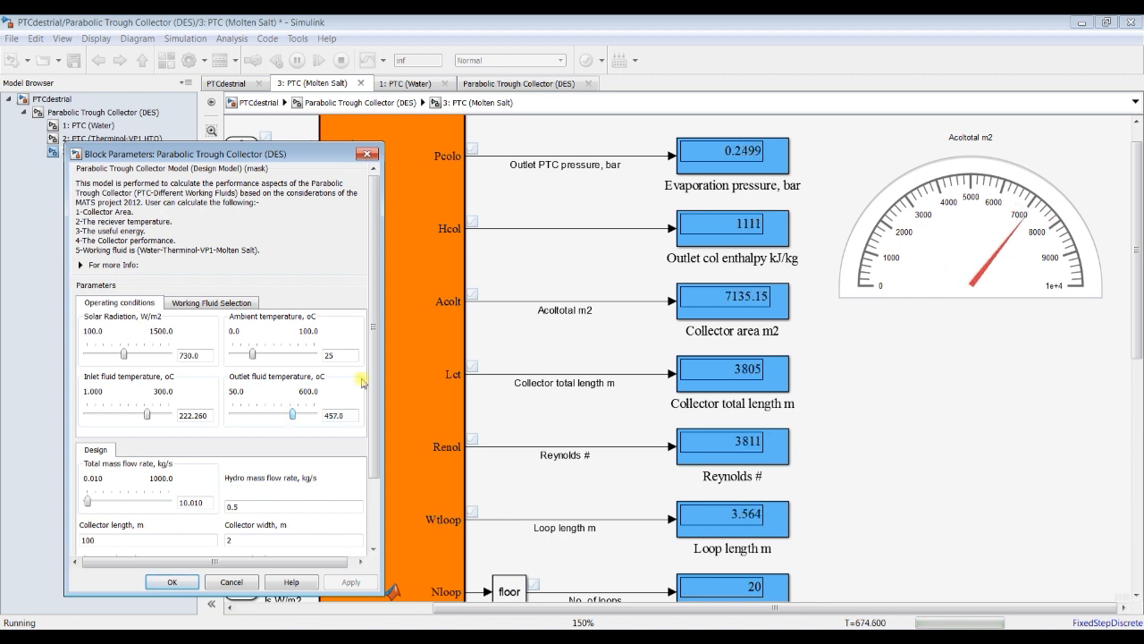
key(Right)
key(Right)
key(Right)
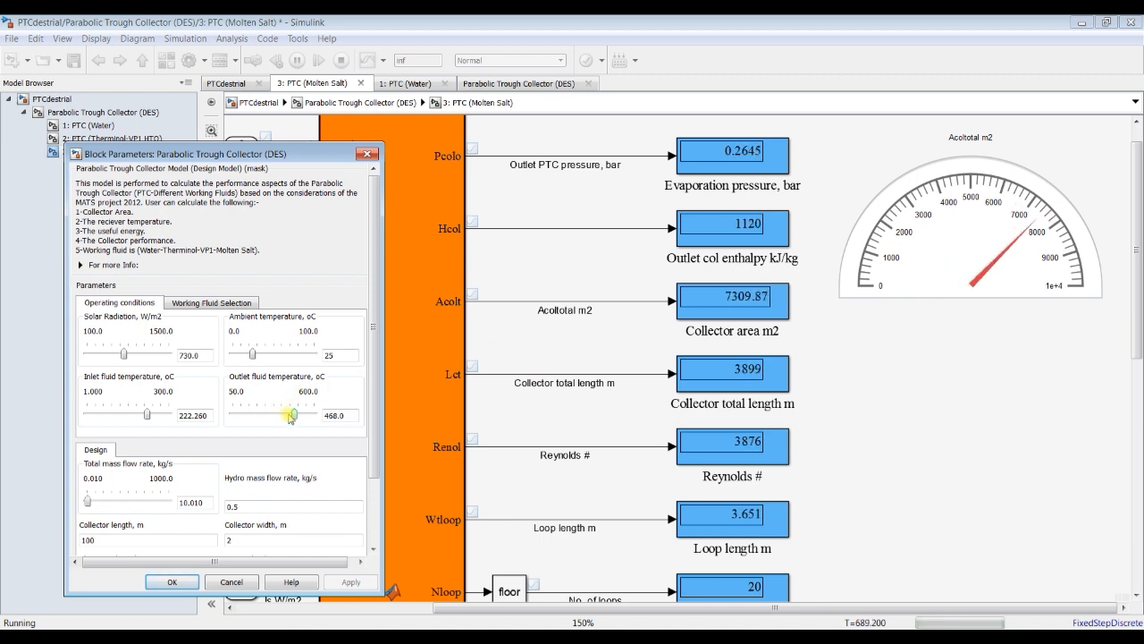
key(Right)
key(Right)
key(Right)
key(Right)
key(Right)
key(Right)
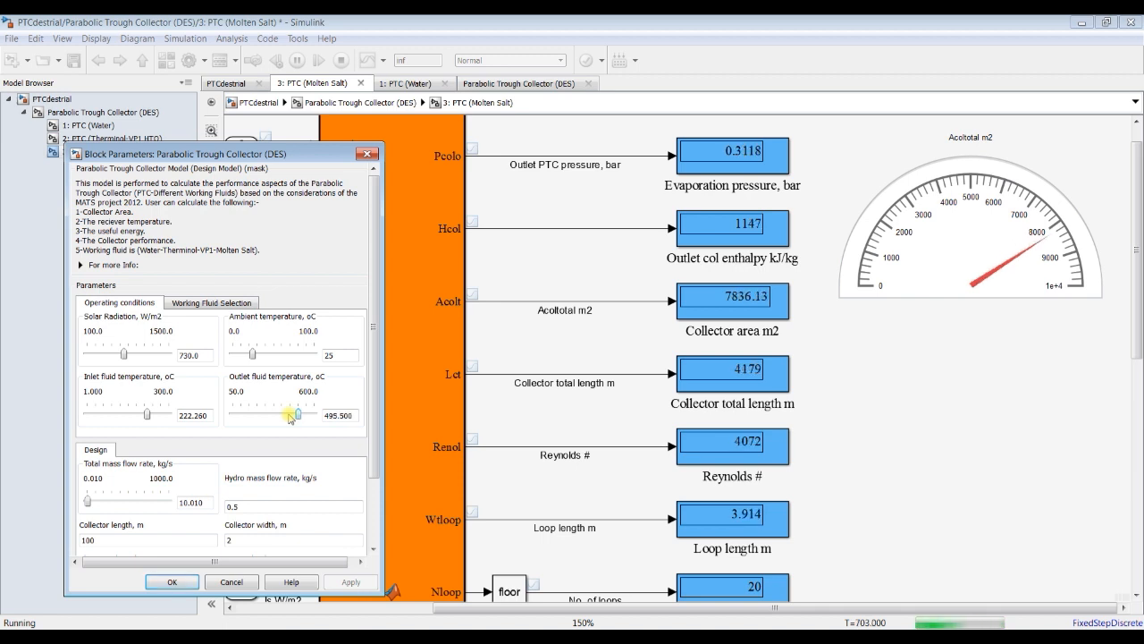
key(Right)
key(Right)
key(Right)
key(Right)
key(Right)
Step: Raise the inlet fluid temperature gradually to 255.15 °C while watching the collector area gauge
key(Right)
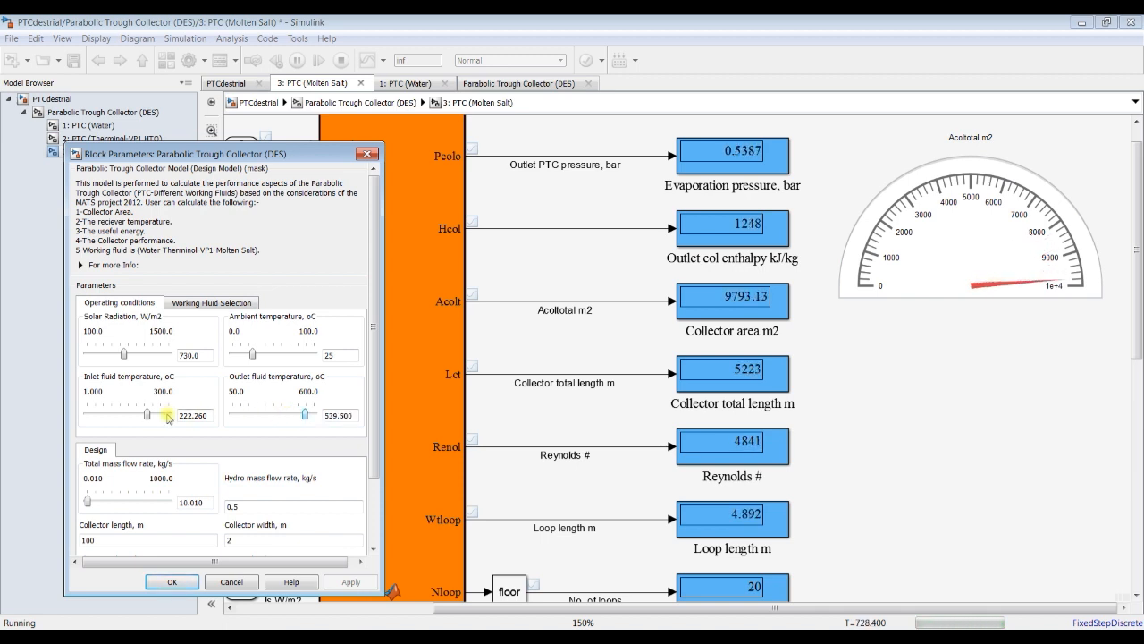
key(Right)
key(Right)
key(Right)
key(Right)
key(Right)
key(Right)
key(Right)
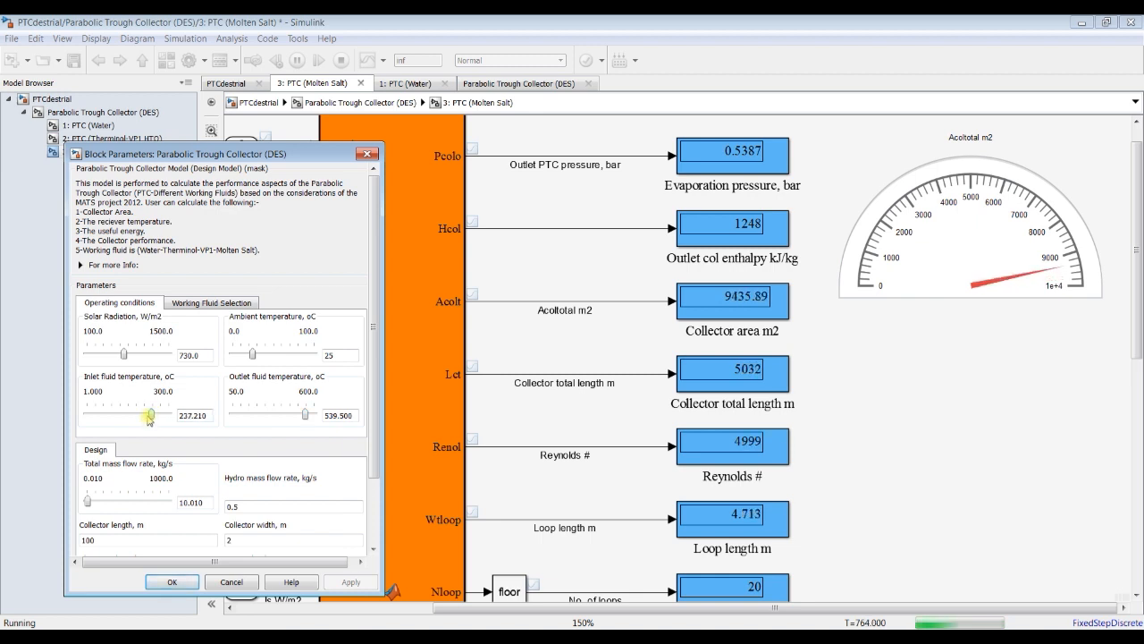
key(Right)
key(Right)
key(Right)
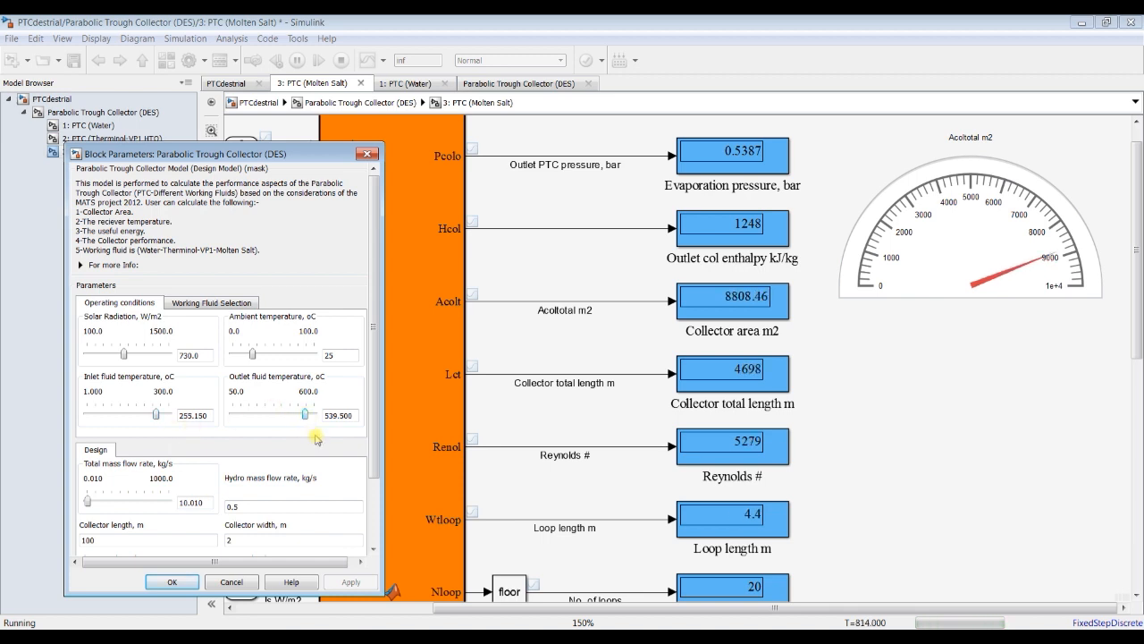
Step: Lower the outlet fluid temperature gradually to 501 °C while watching the collector area gauge
key(Left)
key(Left)
key(Left)
key(Left)
key(Left)
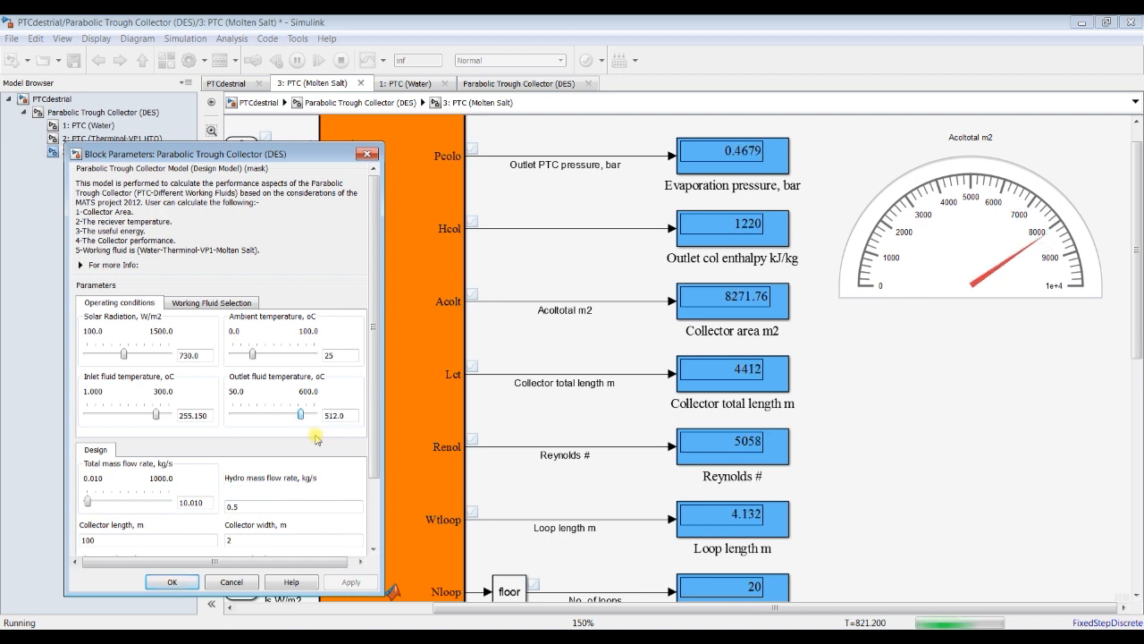
key(Left)
key(Left)
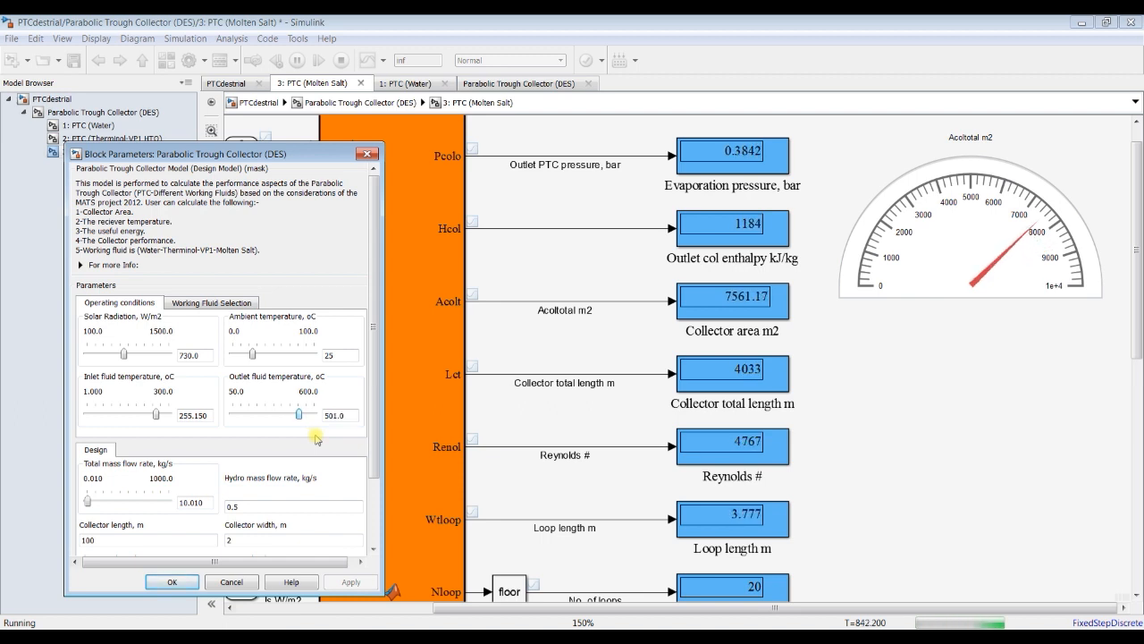
Step: Accept the Parabolic Trough Collector (DES) block parameters and stop the simulation
click(171, 581)
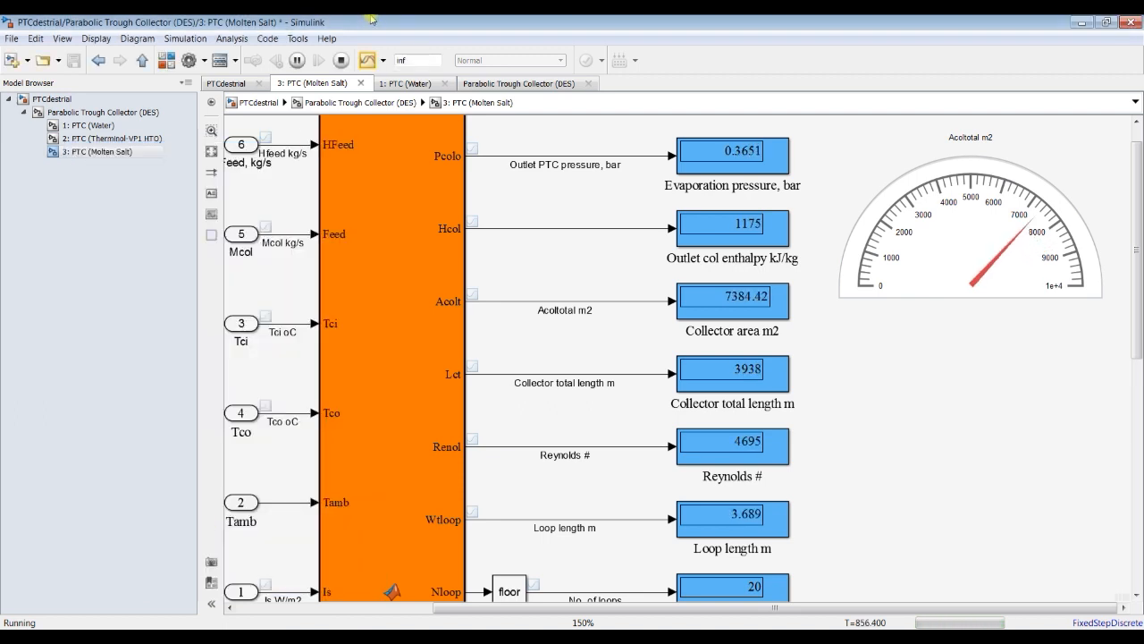
click(342, 63)
click(1006, 224)
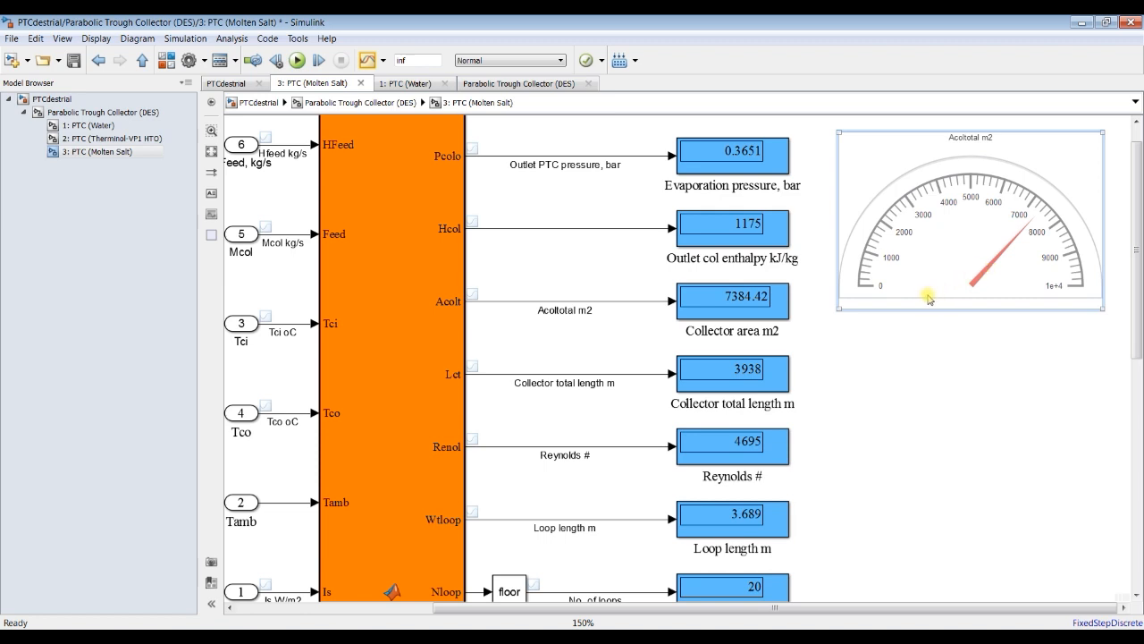
click(901, 357)
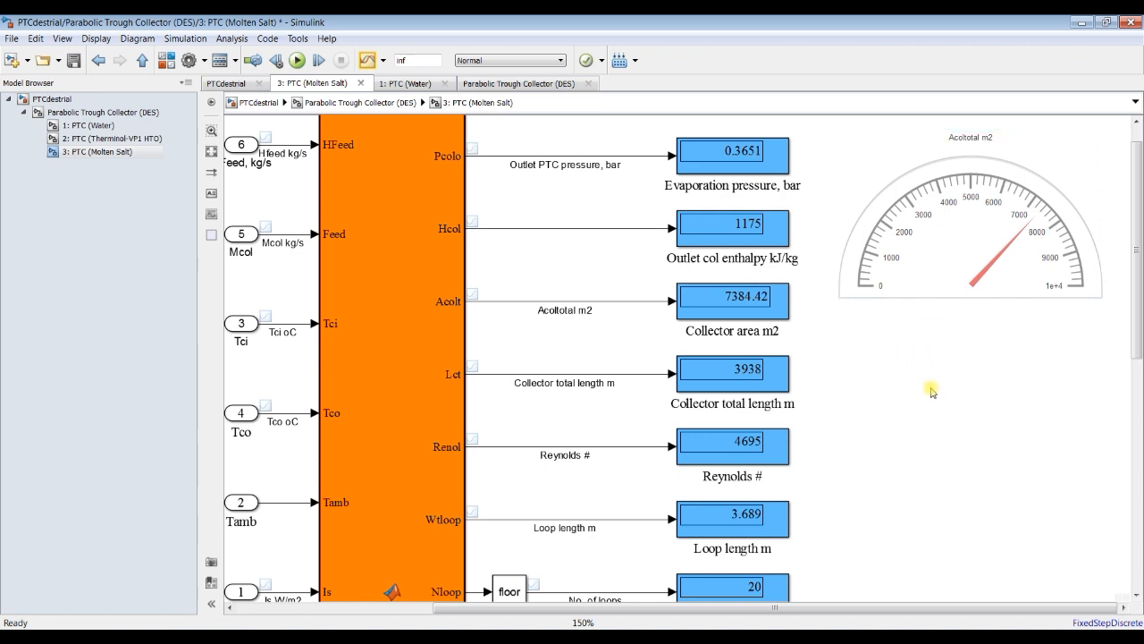
Step: Add a Dashboard Scope below the gauge and try to connect it to the Acoltotal m2 signal
click(166, 61)
drag(445, 124, 987, 419)
double_click(953, 380)
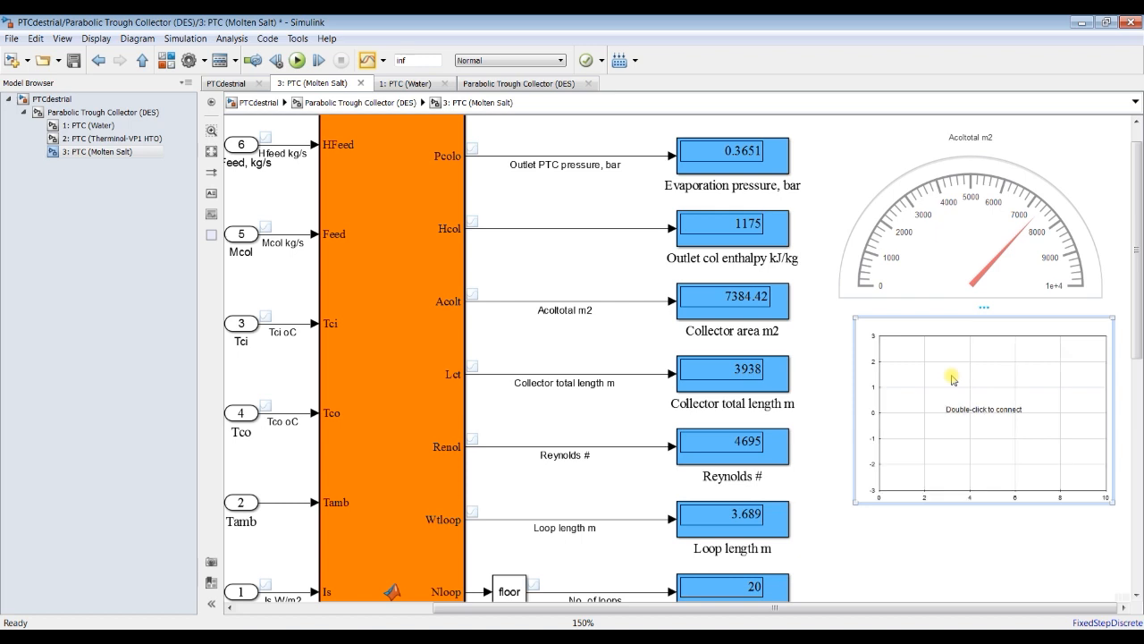
click(507, 302)
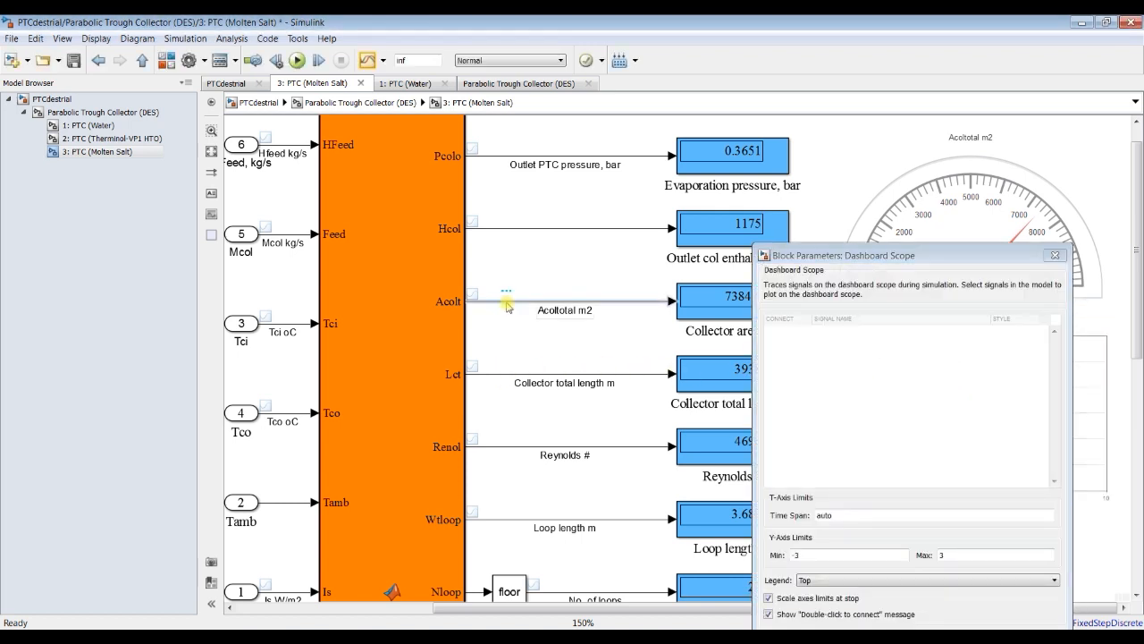
click(1055, 255)
Step: Try to connect the Dashboard Scope to the Tci oC signal and delete the scope
click(291, 329)
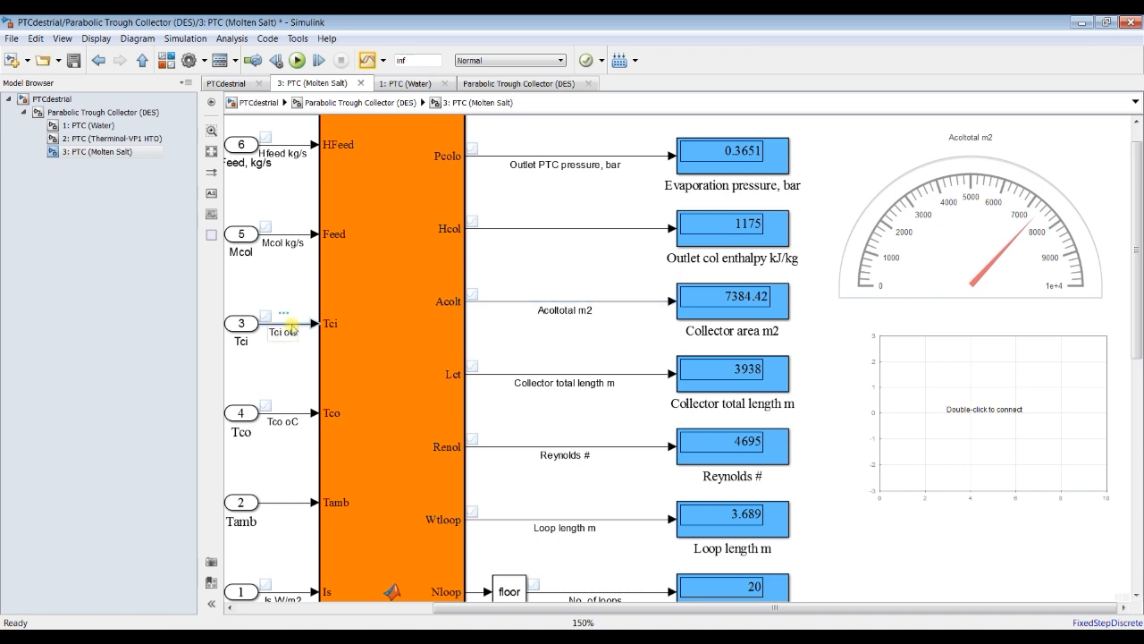
click(941, 368)
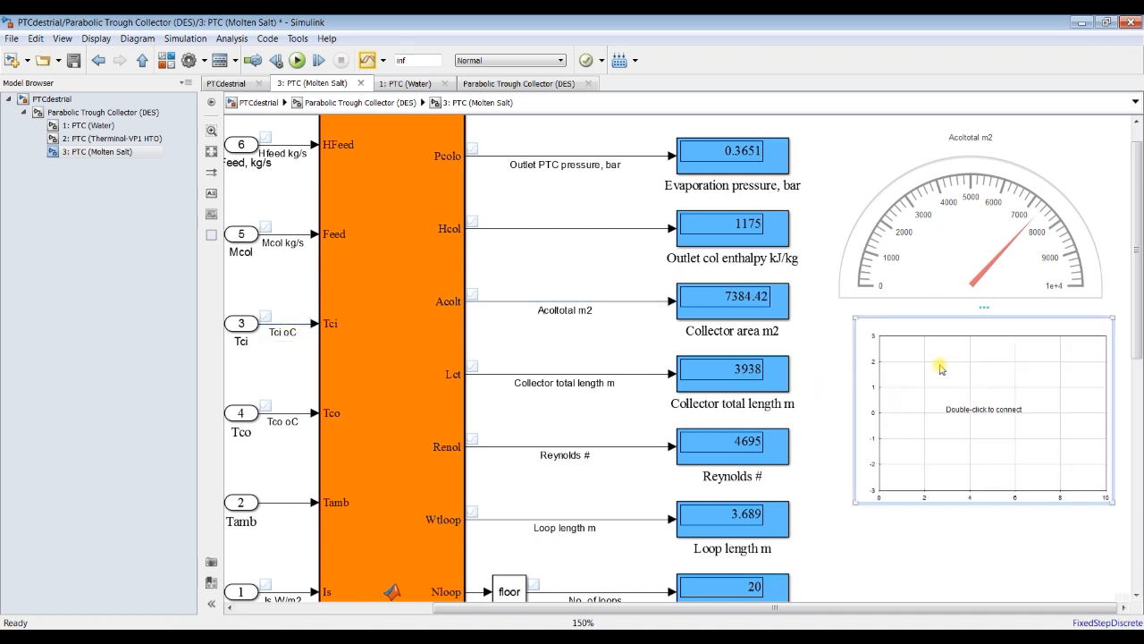
double_click(846, 365)
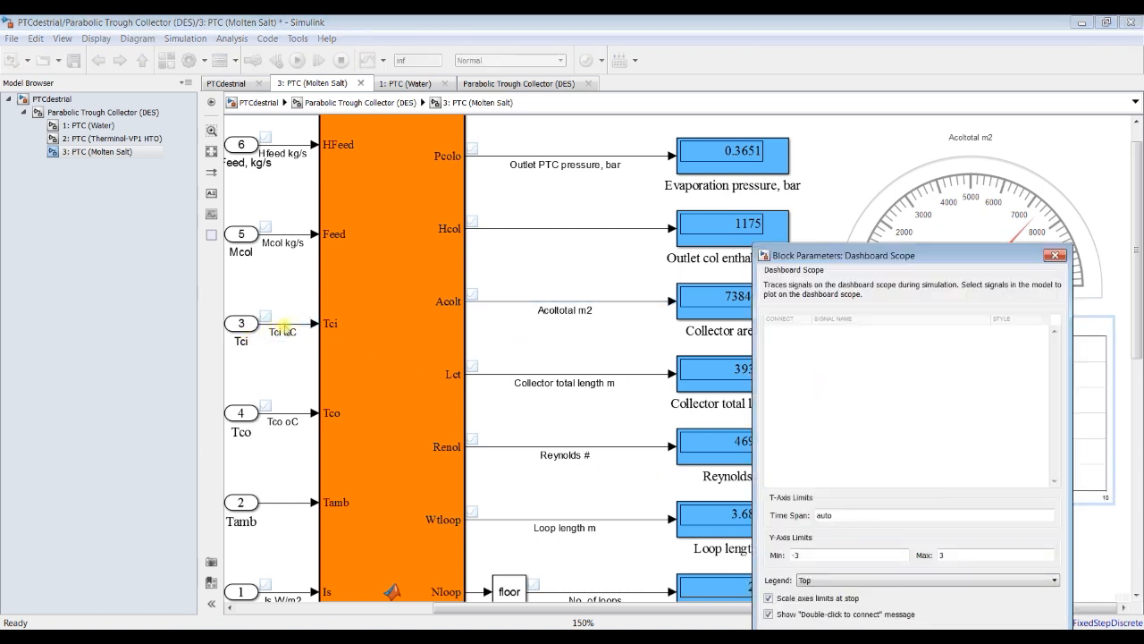
click(290, 328)
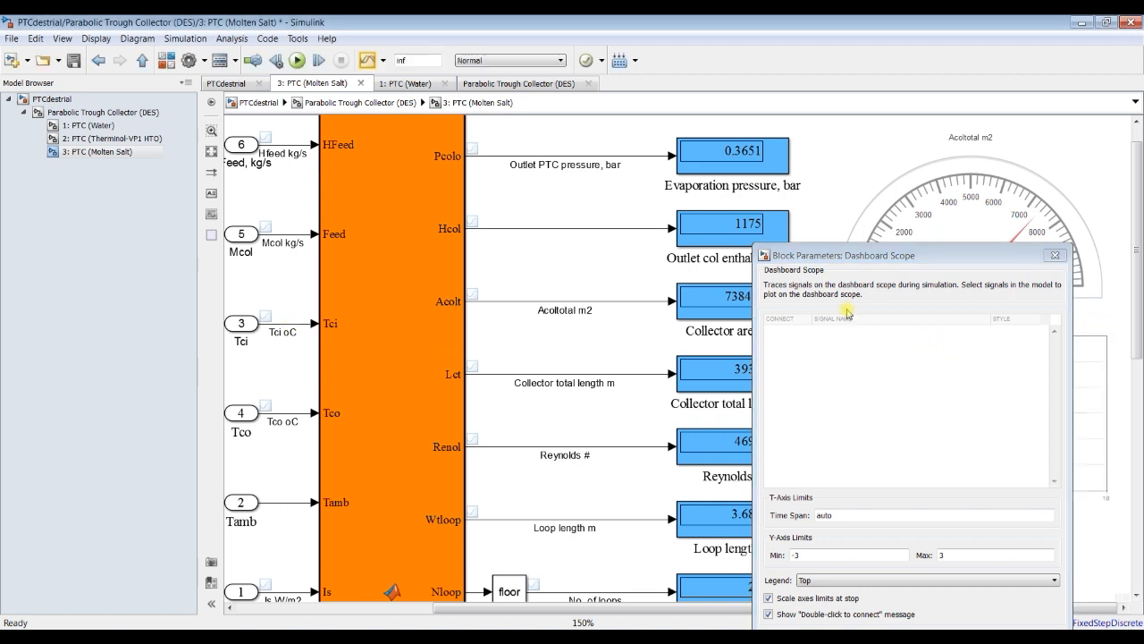
drag(868, 260, 775, 152)
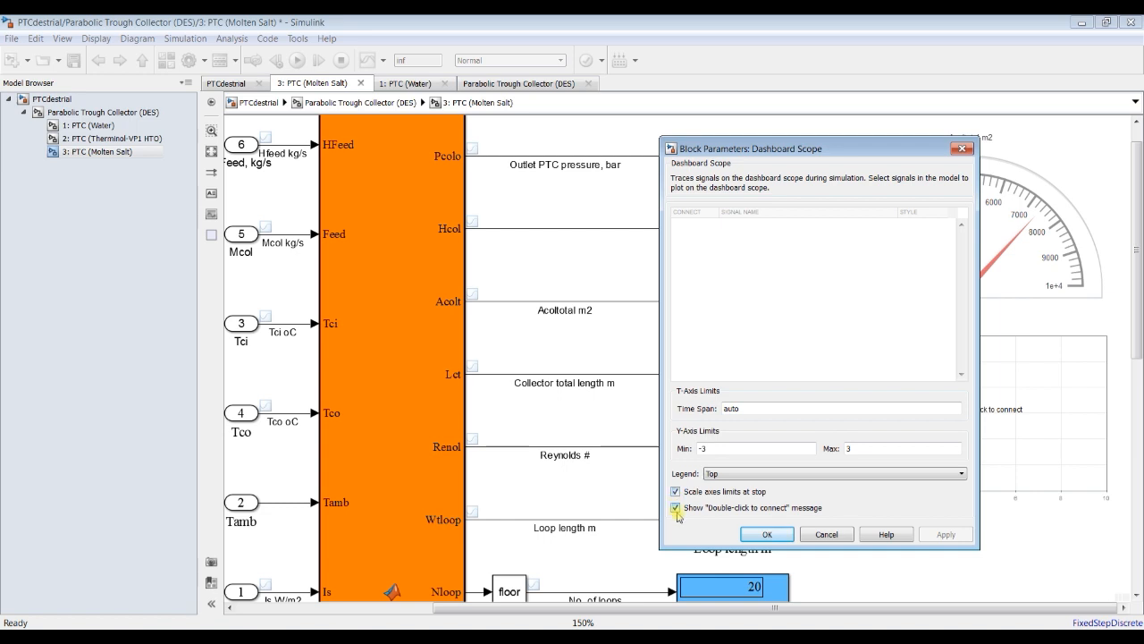
click(767, 534)
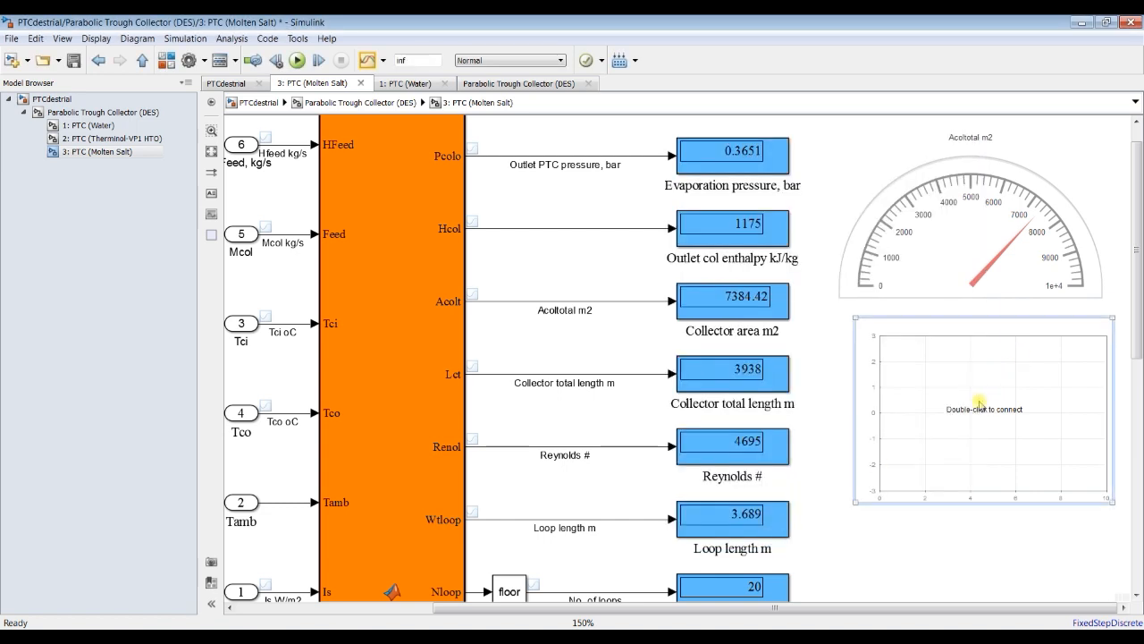
key(Delete)
Step: Set the maximum of the Acoltotal m2 half gauge to 40000
click(962, 282)
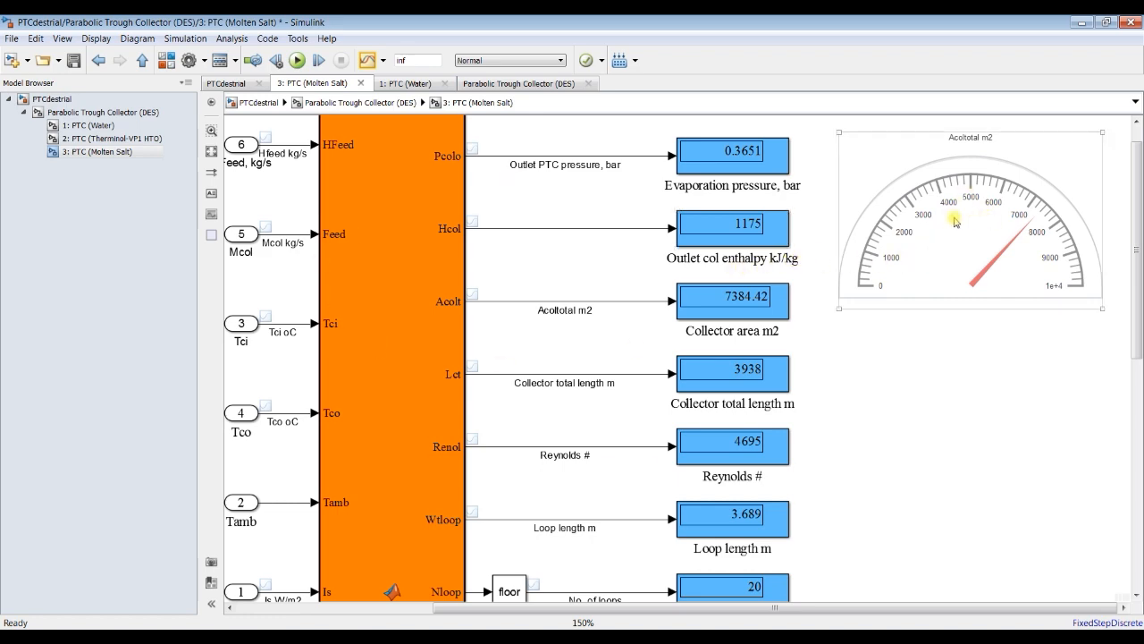
scroll(917, 249, down, 3)
click(933, 225)
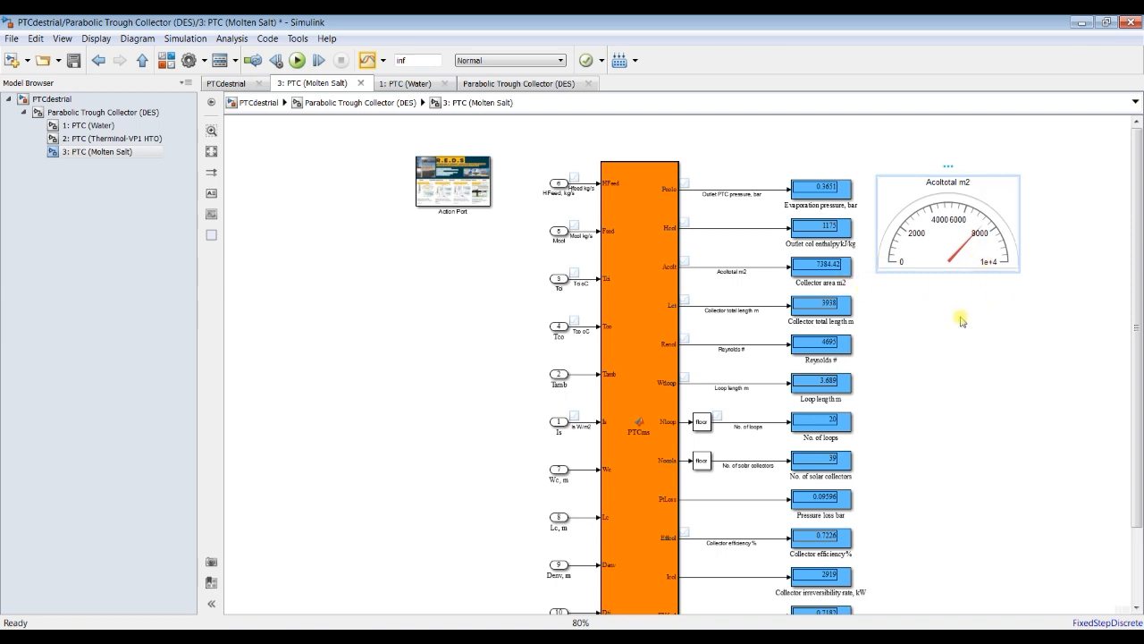
double_click(947, 237)
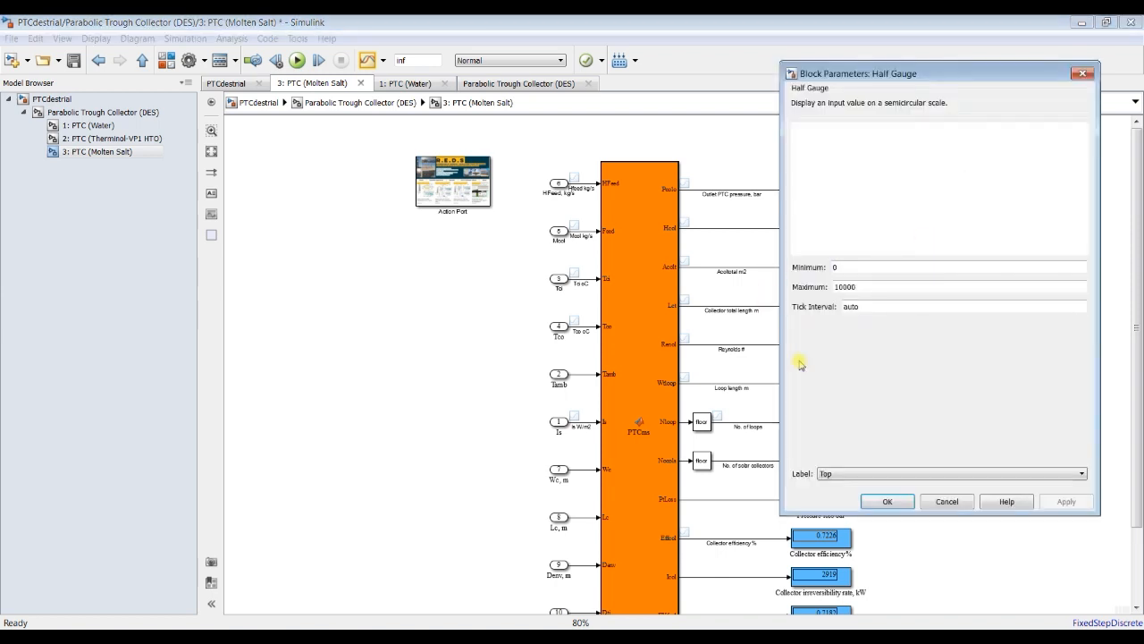
double_click(871, 287)
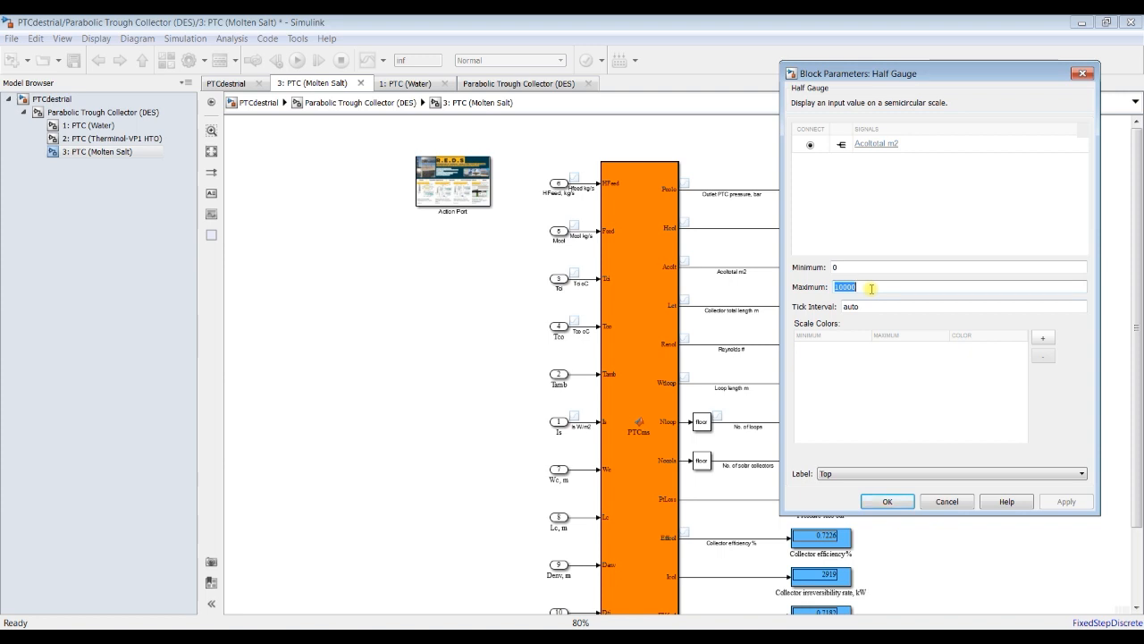
text(4)
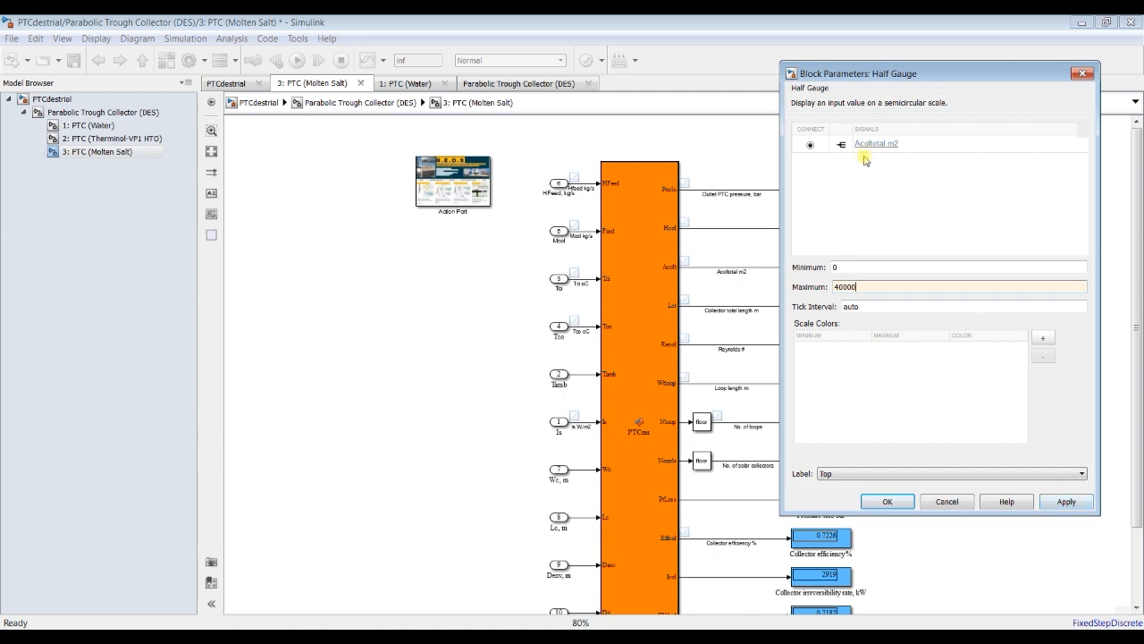
click(1064, 501)
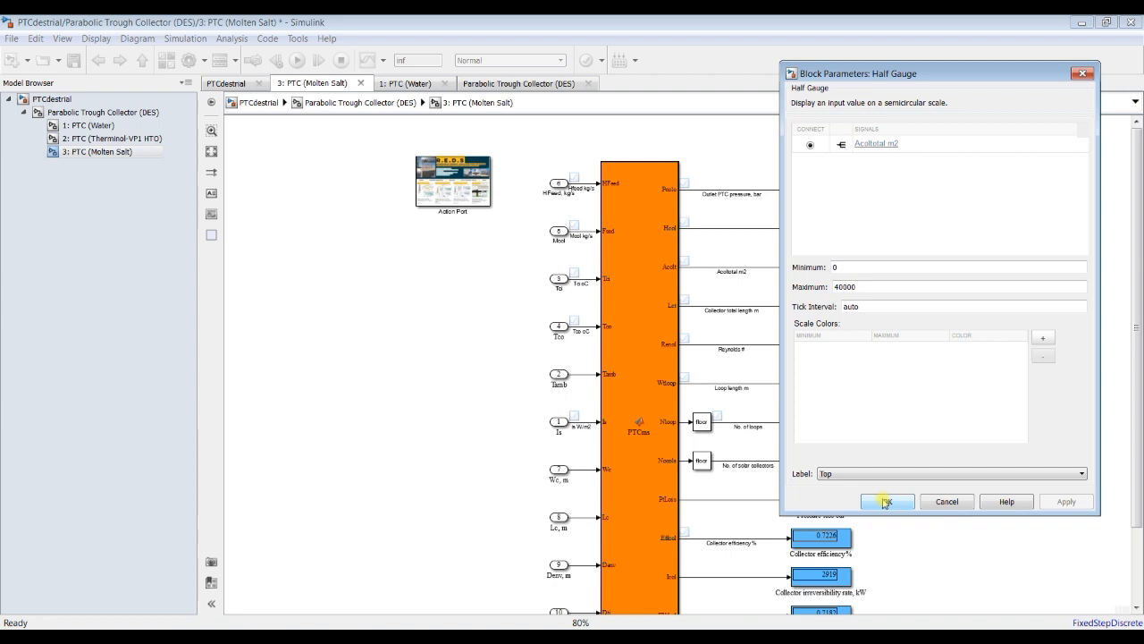
click(885, 502)
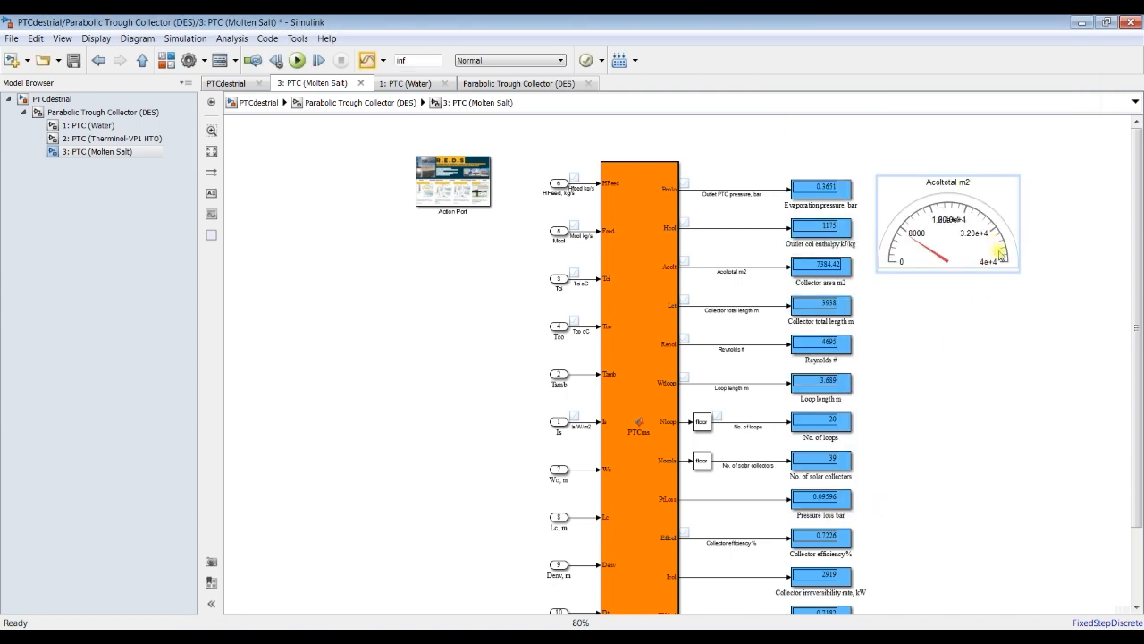
Step: Enlarge the Acoltotal m2 gauge to about twice its width and save the model
drag(1019, 272, 930, 346)
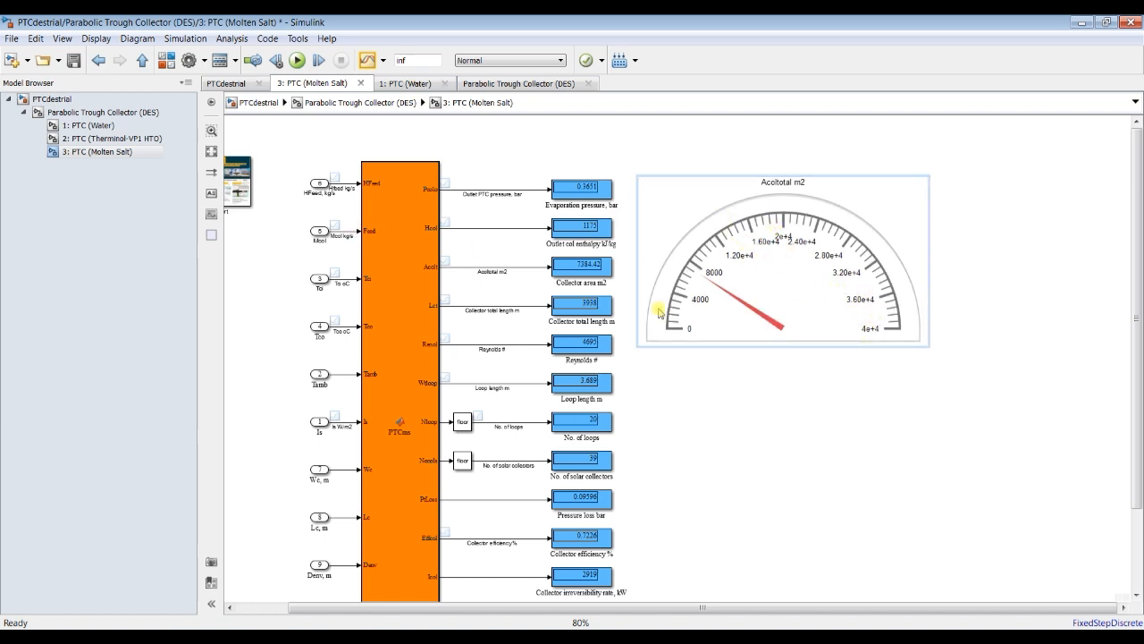
click(74, 60)
Step: Format the Acoltotal m2 gauge text as Times New Roman, size 8
right_click(843, 274)
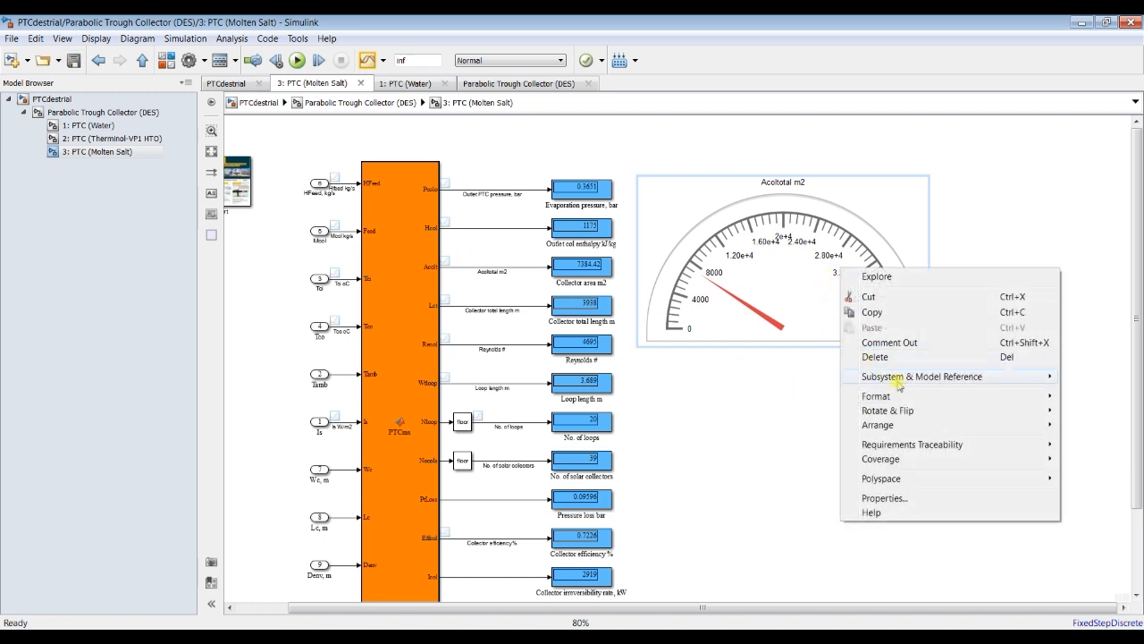
mouse_move(898, 396)
click(758, 399)
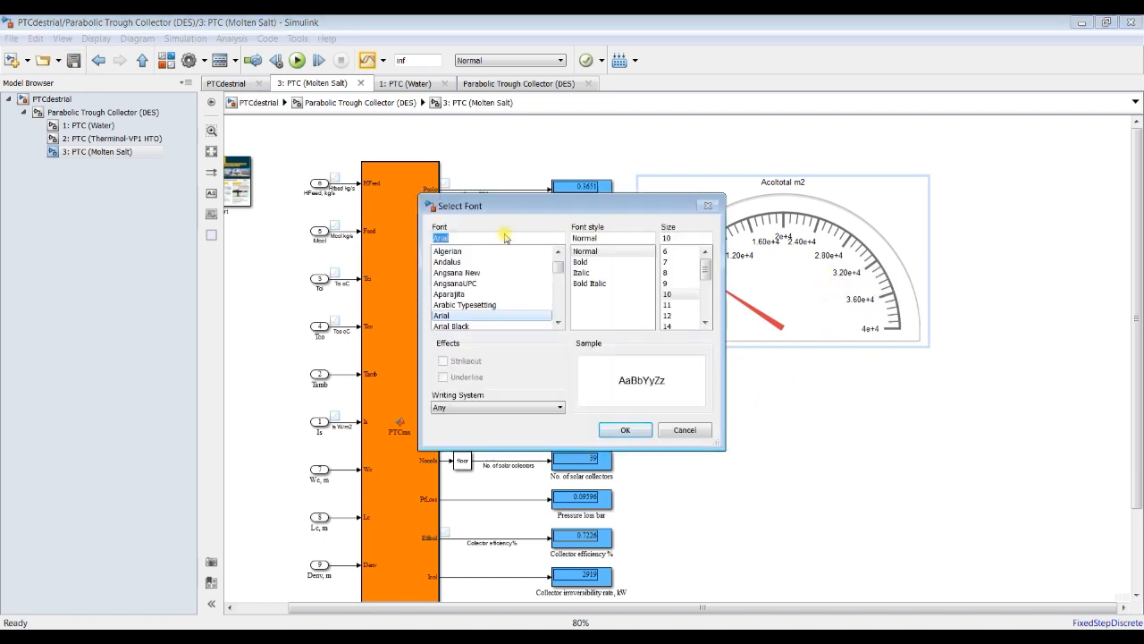
key(t)
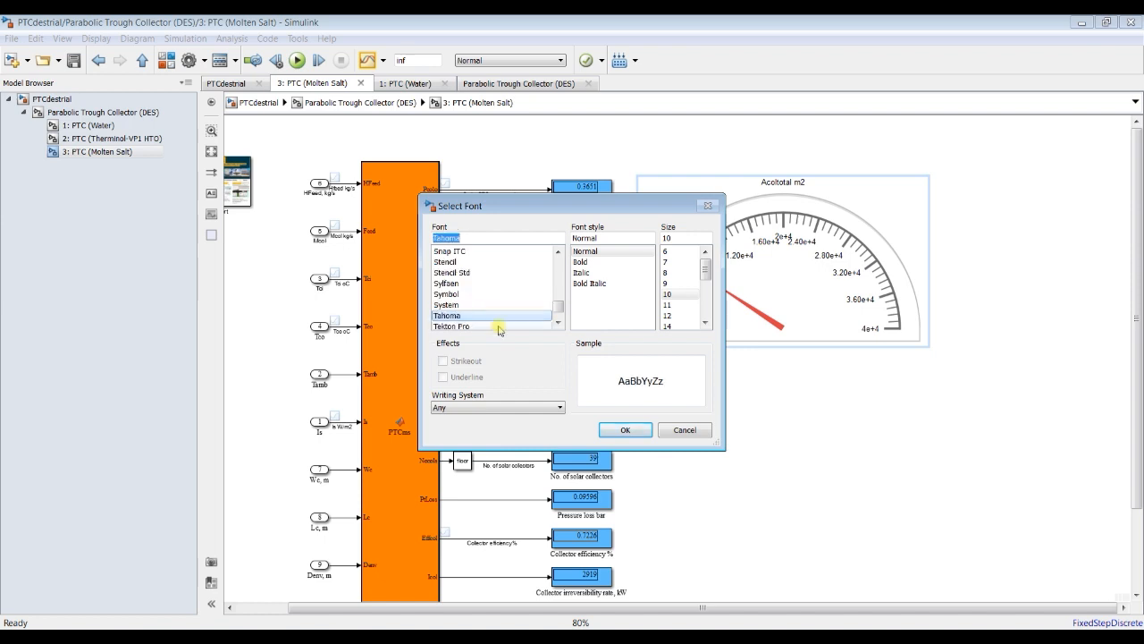
click(559, 325)
click(559, 325)
click(558, 324)
click(559, 324)
click(559, 324)
click(559, 325)
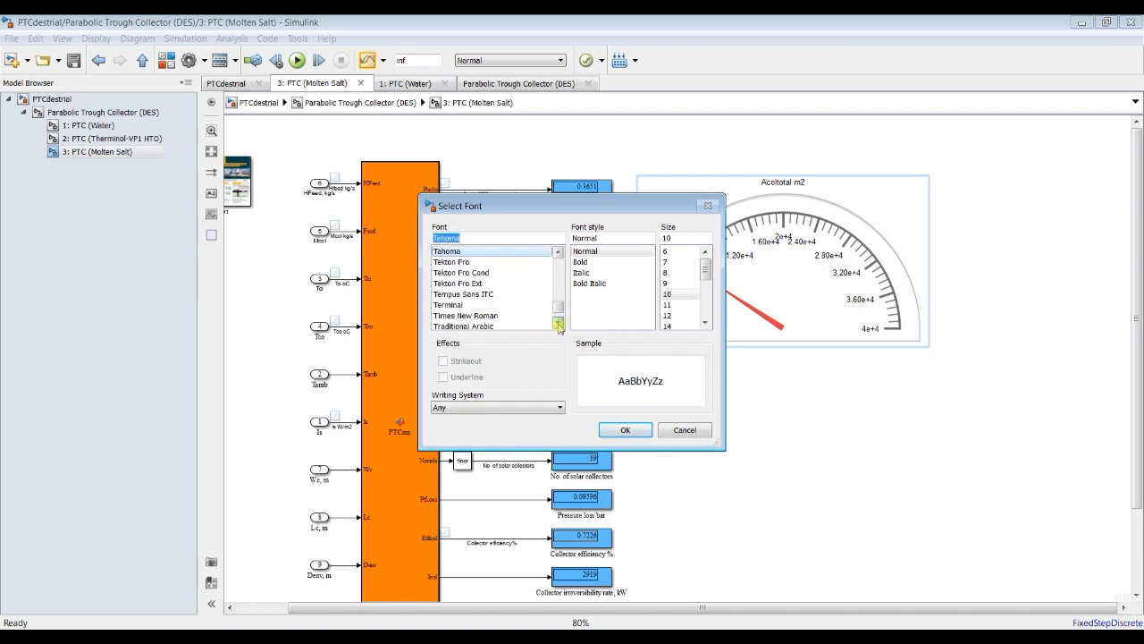
click(537, 316)
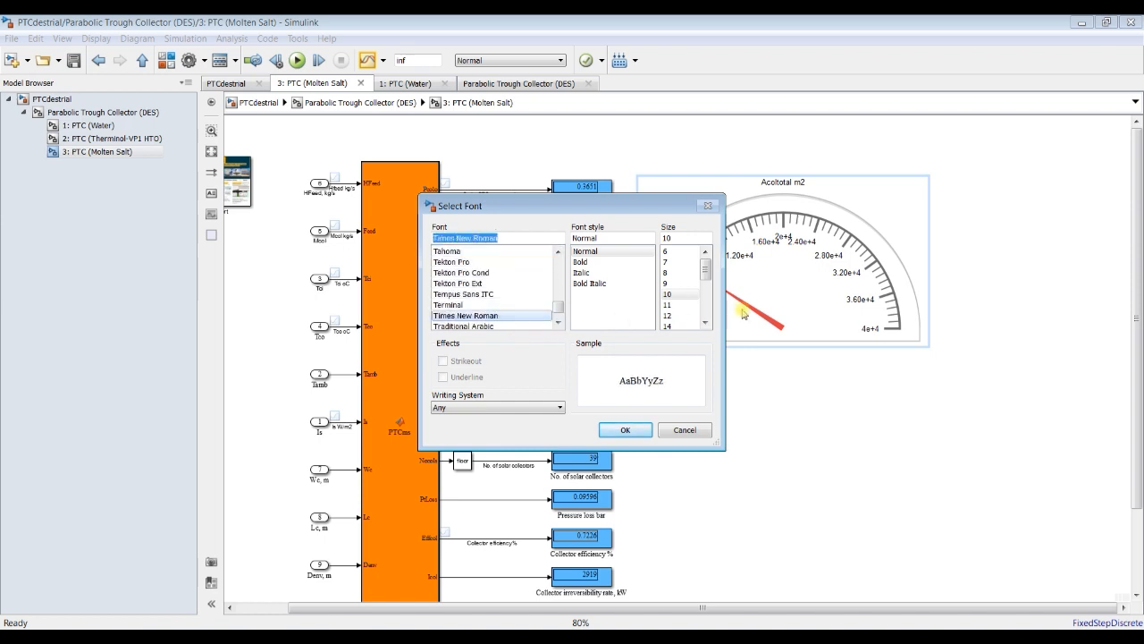
click(672, 273)
click(626, 430)
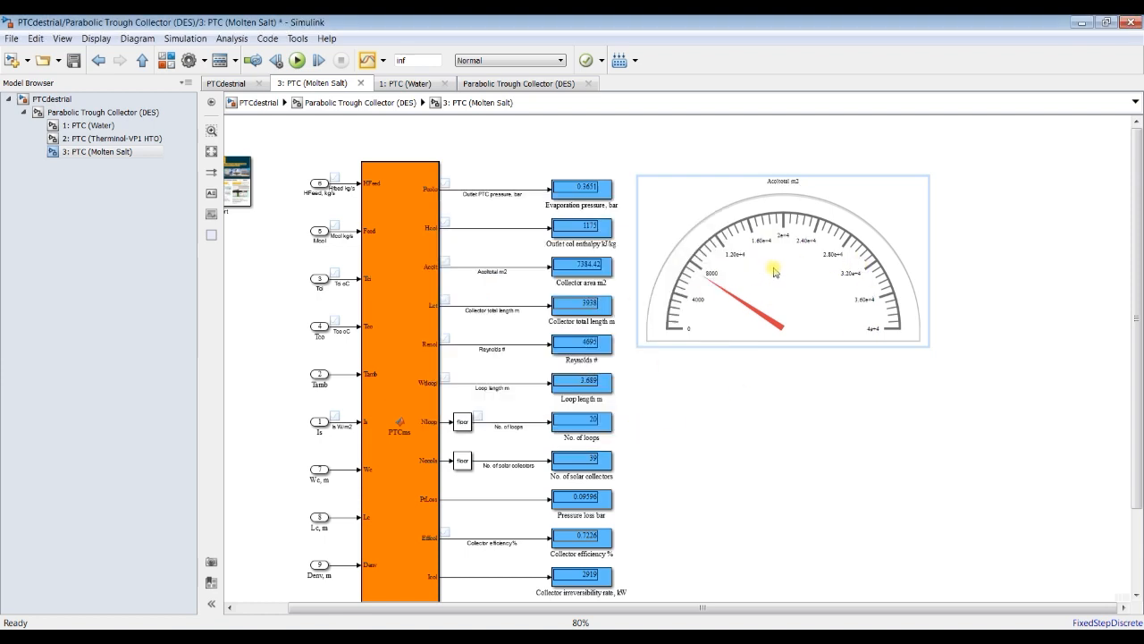
Step: Set the font size of the Acoltotal m2 gauge text to 10
right_click(767, 259)
mouse_move(818, 386)
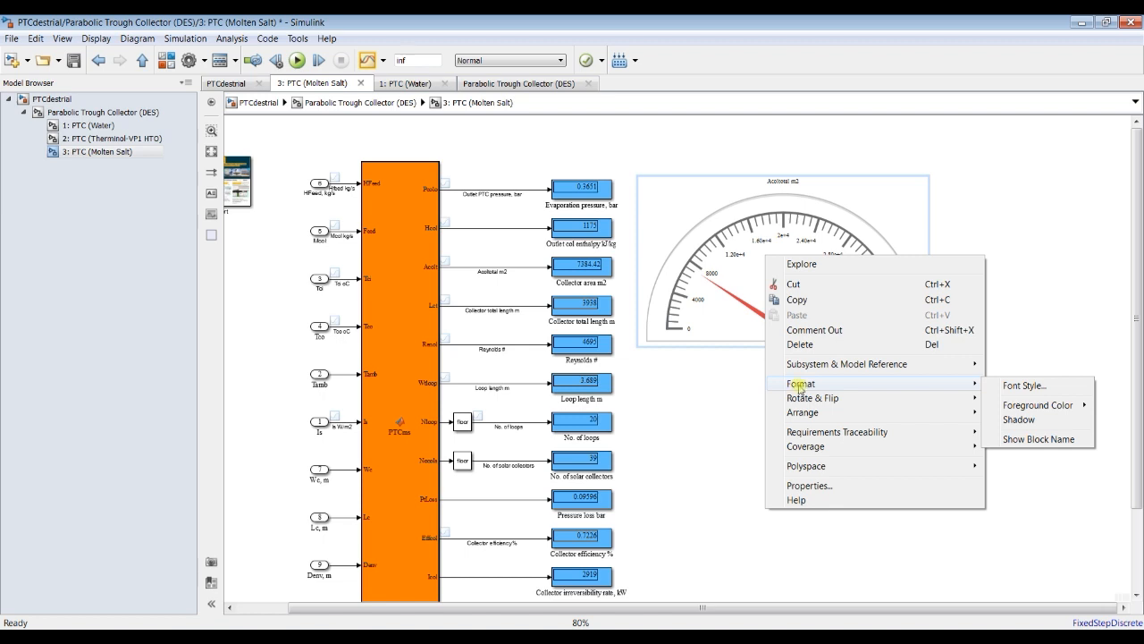
click(1041, 388)
click(667, 294)
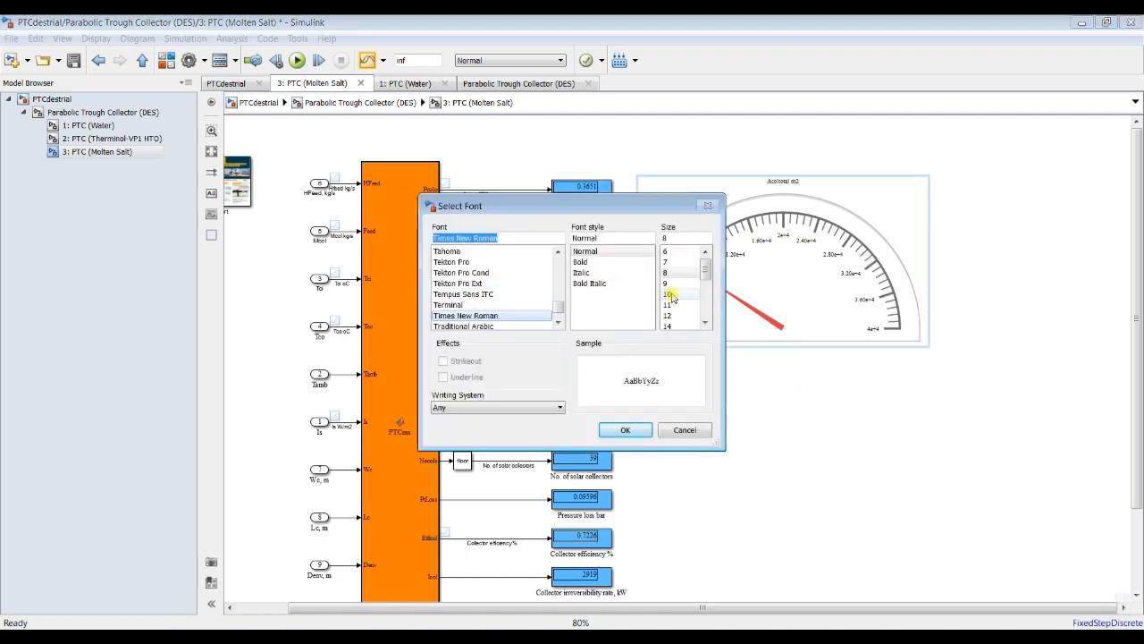
click(628, 430)
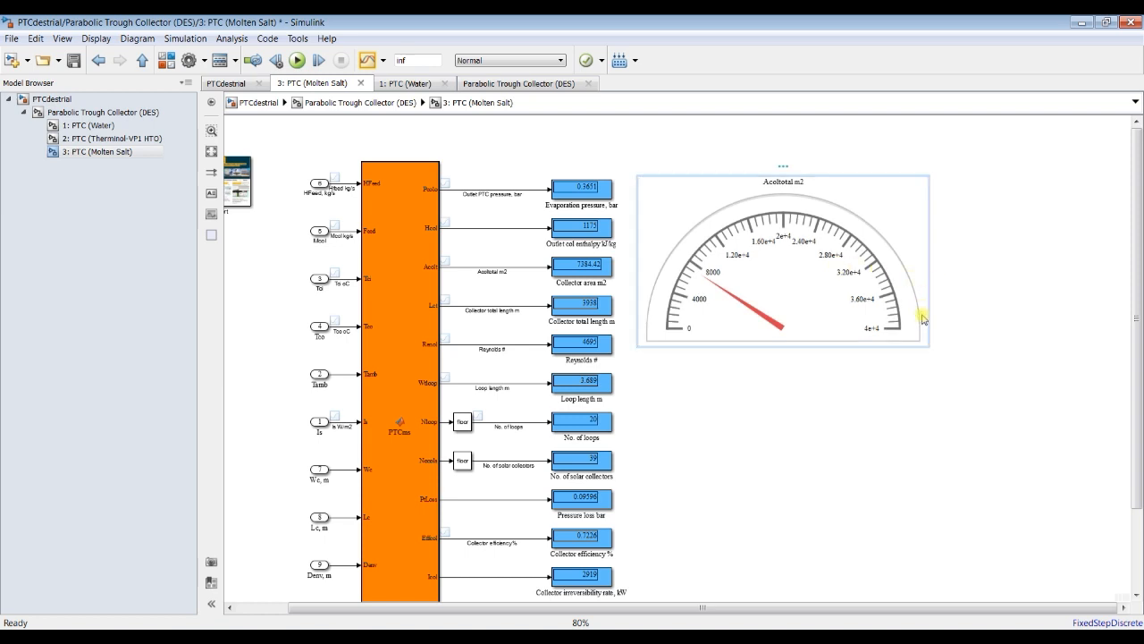
Step: Shrink the Acoltotal m2 gauge slightly and save the model
drag(928, 345, 905, 353)
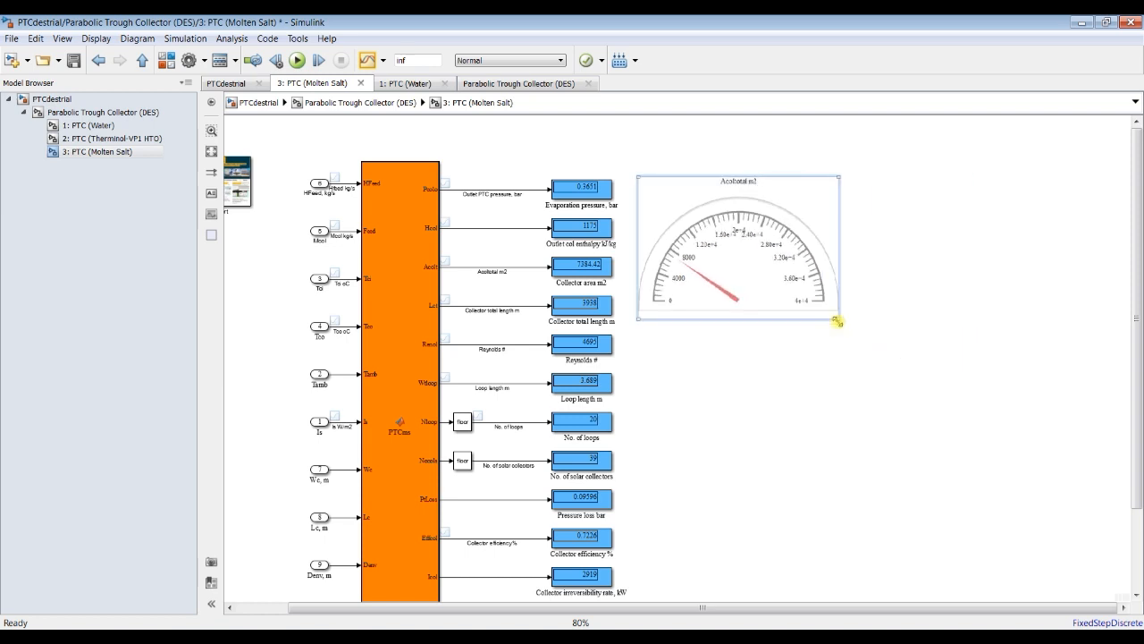
click(854, 379)
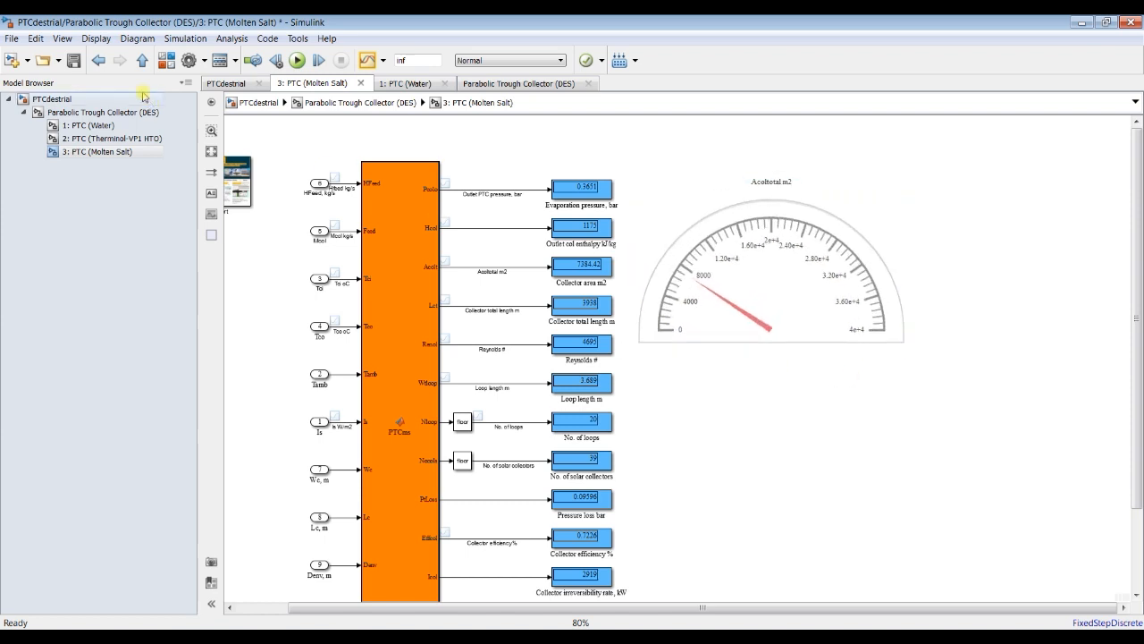
click(73, 61)
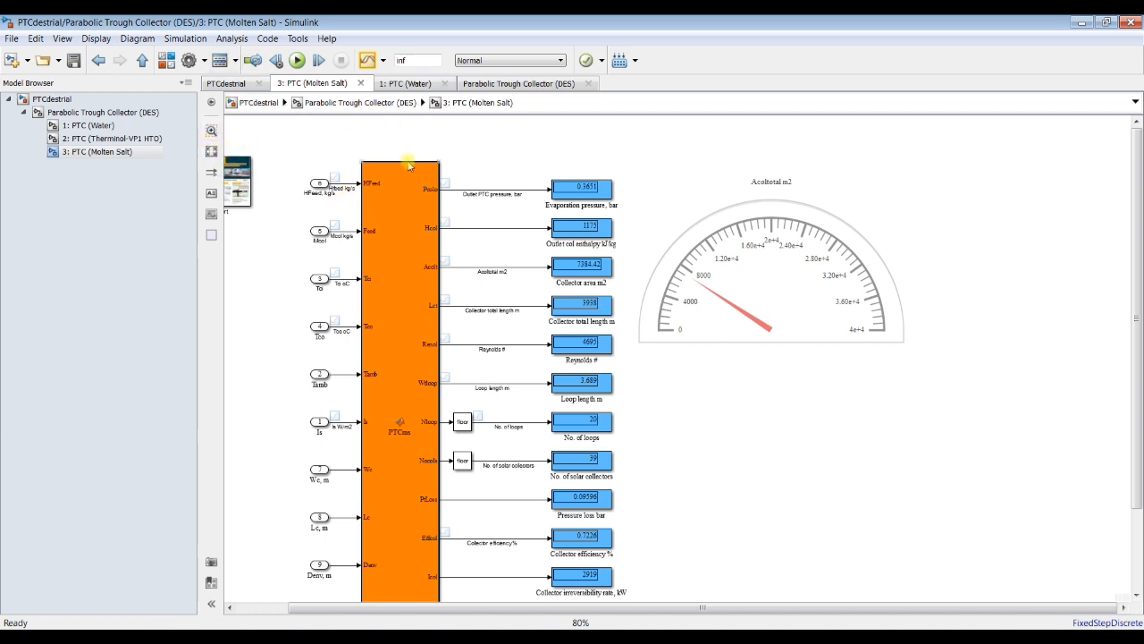
Step: Delete the Acoltotal m2 gauge and save the model with a simulation stop time of 0
click(799, 269)
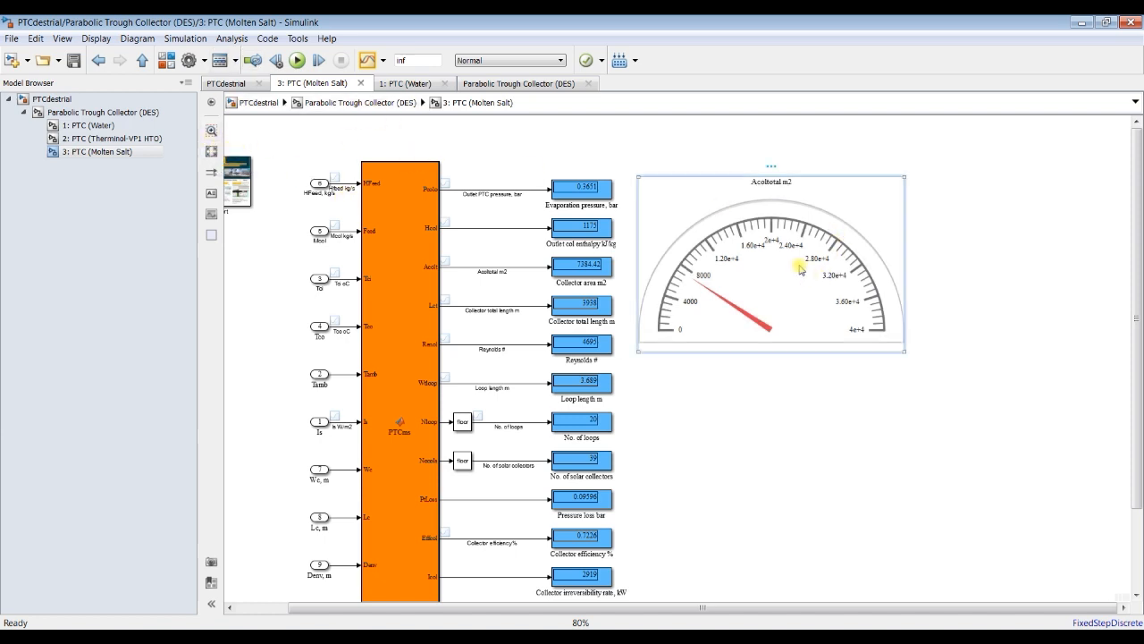
key(Delete)
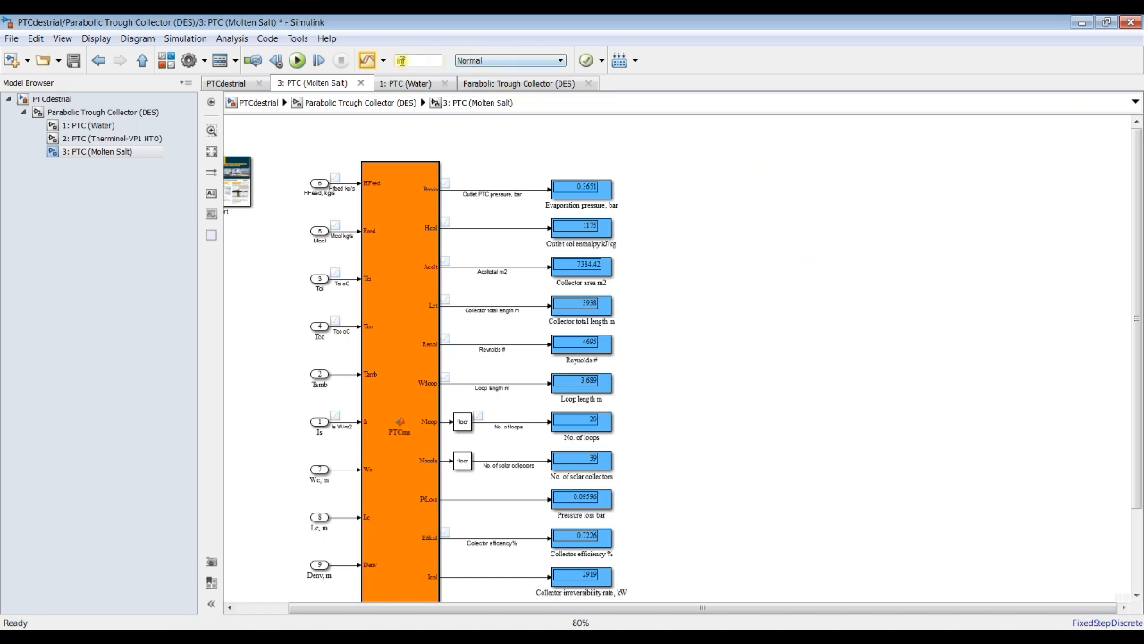
text(0)
click(74, 60)
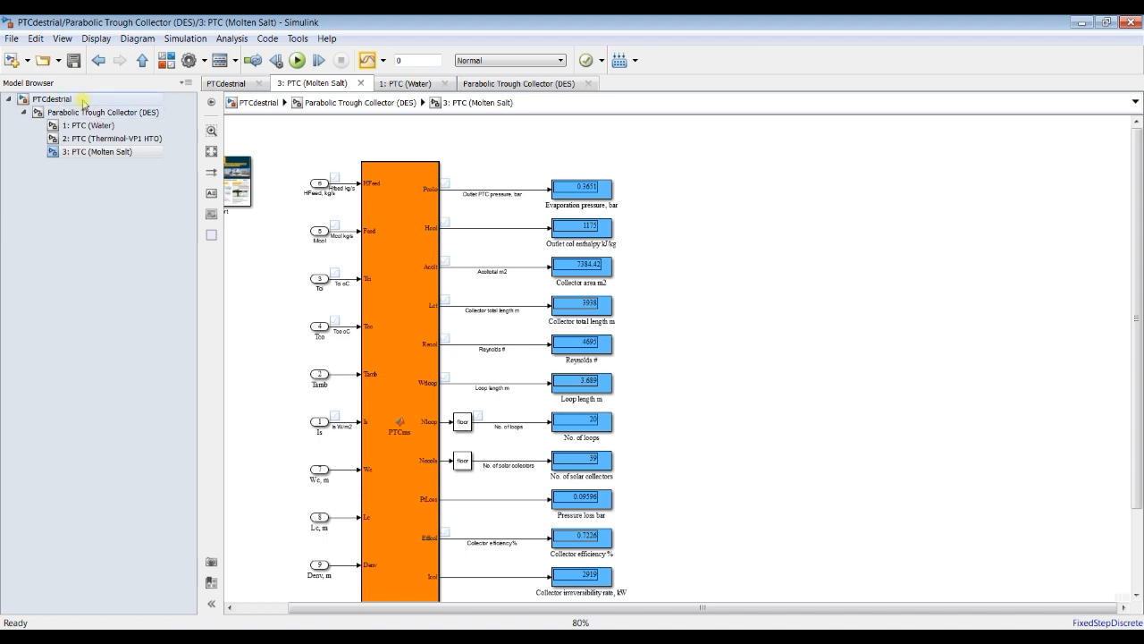
Step: Set the solar radiation to 500 W/m2 in the Parabolic Trough Collector (DES) block parameters at the model's top level
click(59, 102)
double_click(540, 172)
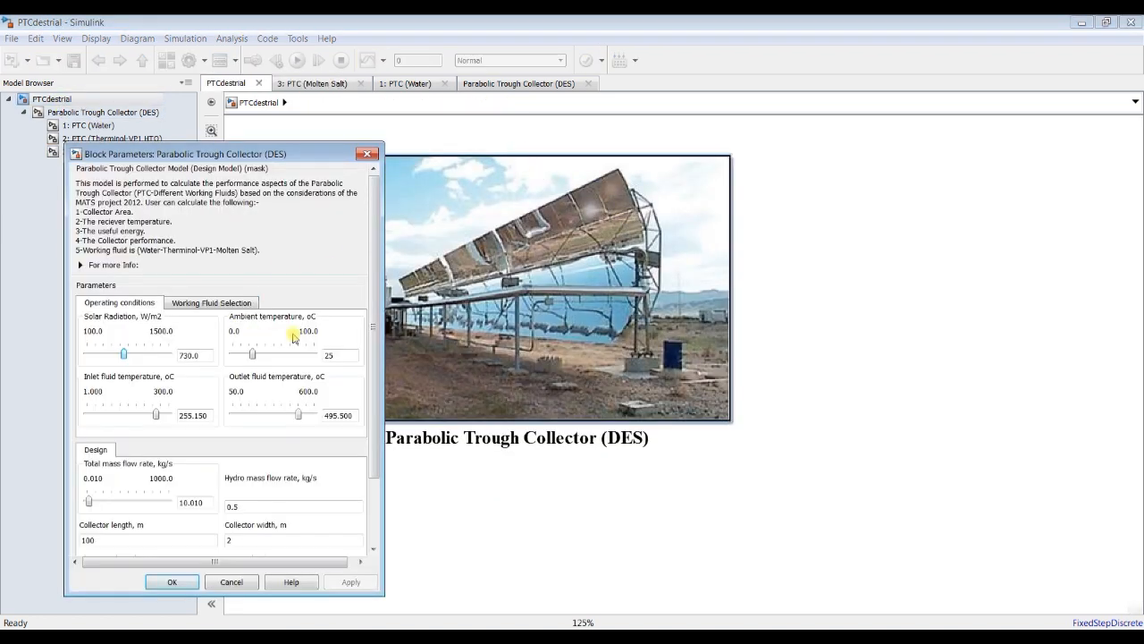
double_click(205, 355)
text(5)
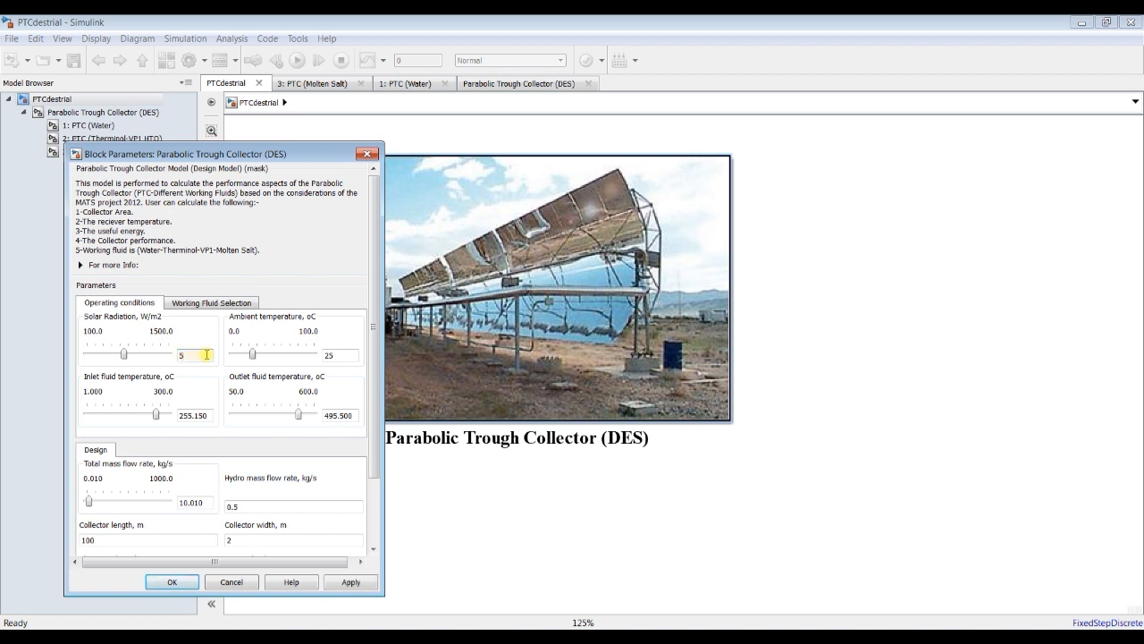
text(00)
Step: Set the collector's inlet fluid temperature to 200 °C and its outlet fluid temperature to 500 °C
double_click(208, 415)
text(200)
double_click(339, 415)
text(5)
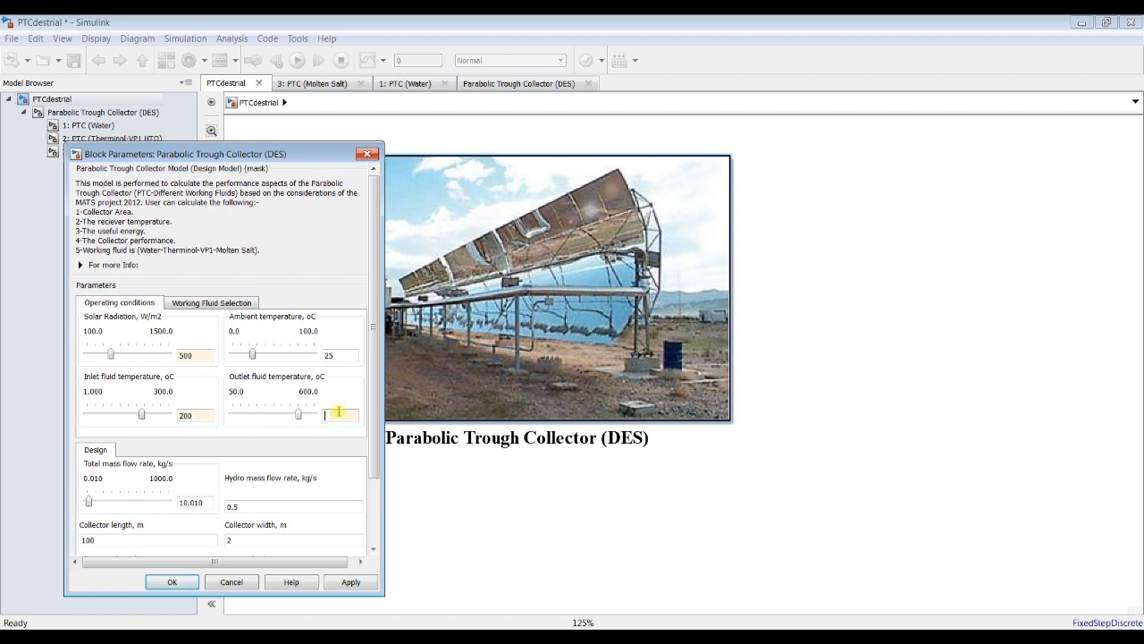
Step: Set the collector's total mass flow rate to 50 kg/s
double_click(198, 503)
text(50)
scroll(379, 463, down, 3)
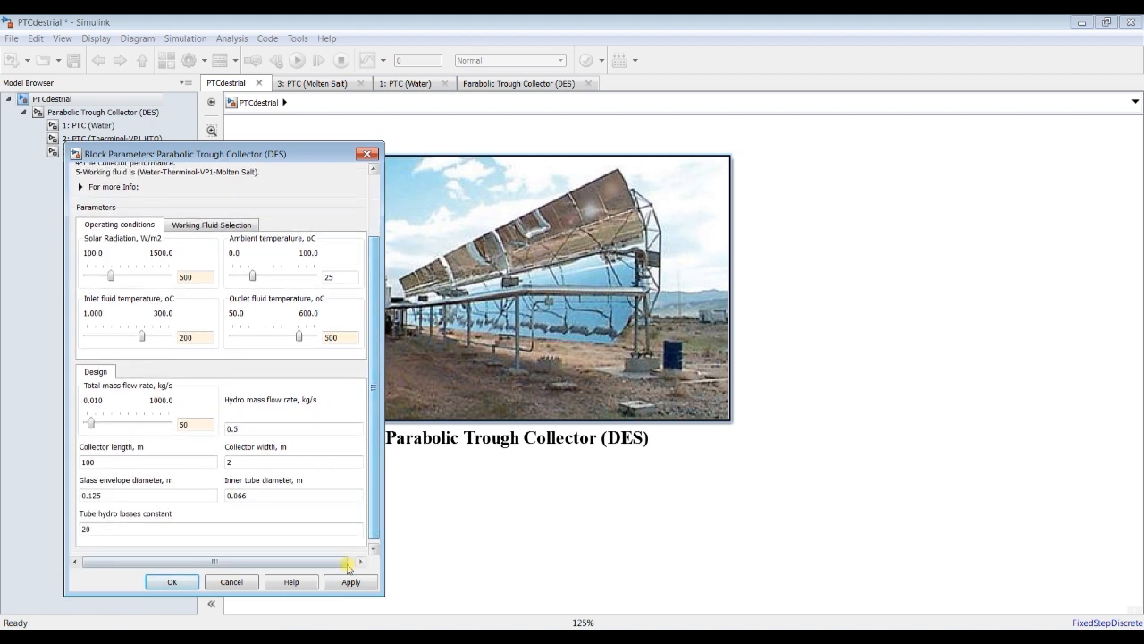
Step: Apply the new operating conditions, run the simulation and review the result displays in the 3: PTC (Molten Salt) subsystem
click(351, 582)
click(175, 581)
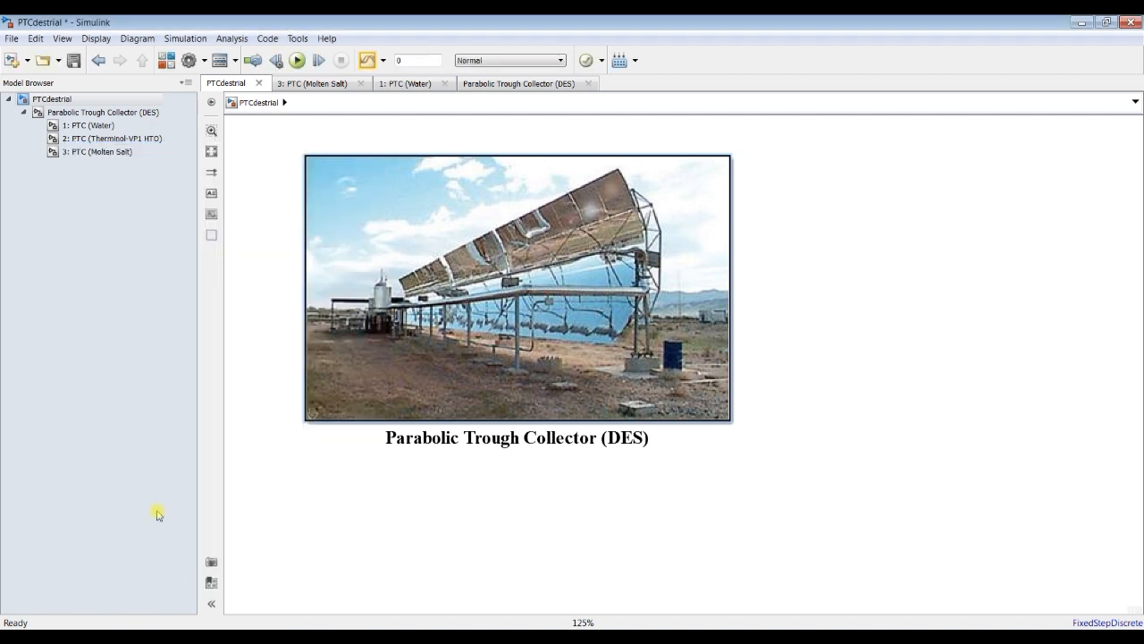
click(93, 156)
click(297, 60)
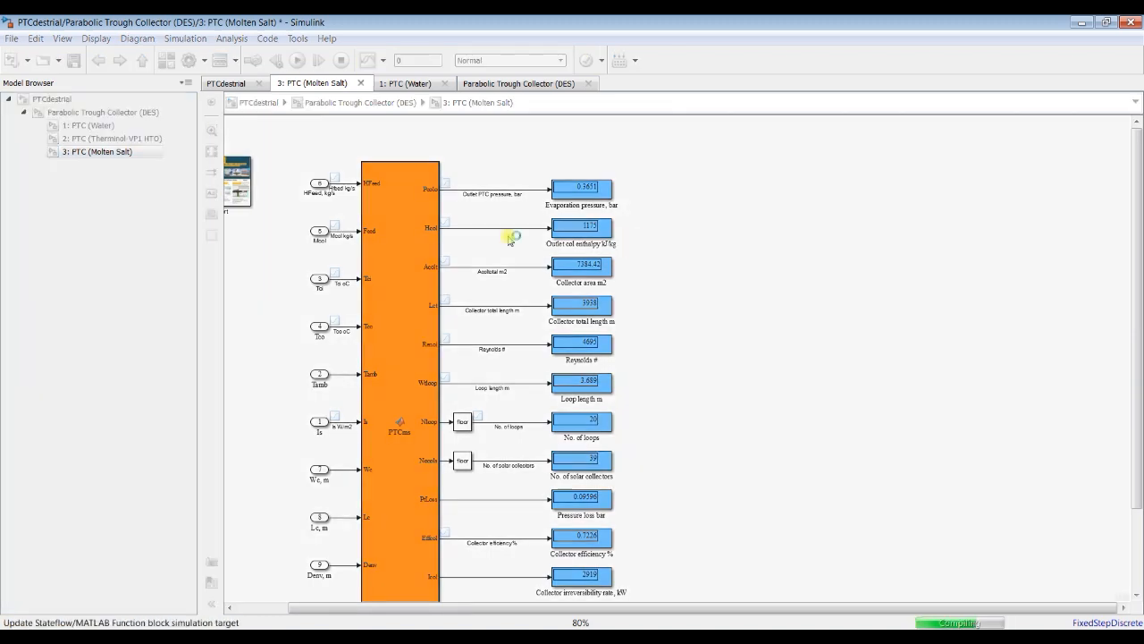
scroll(610, 205, up, 5)
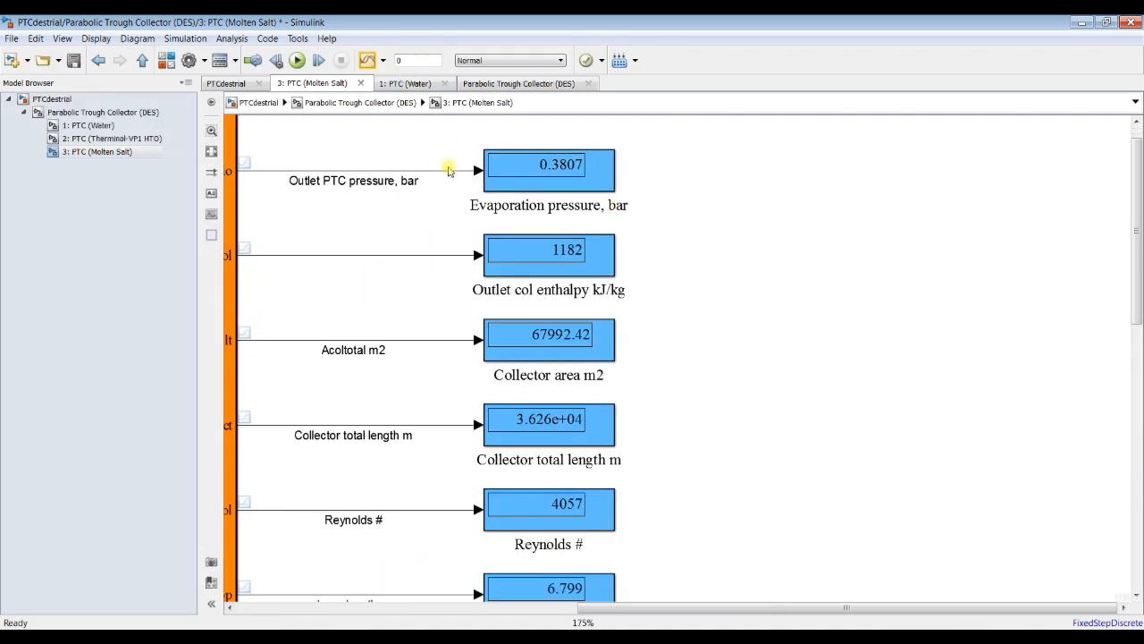
click(607, 250)
scroll(606, 253, down, 1)
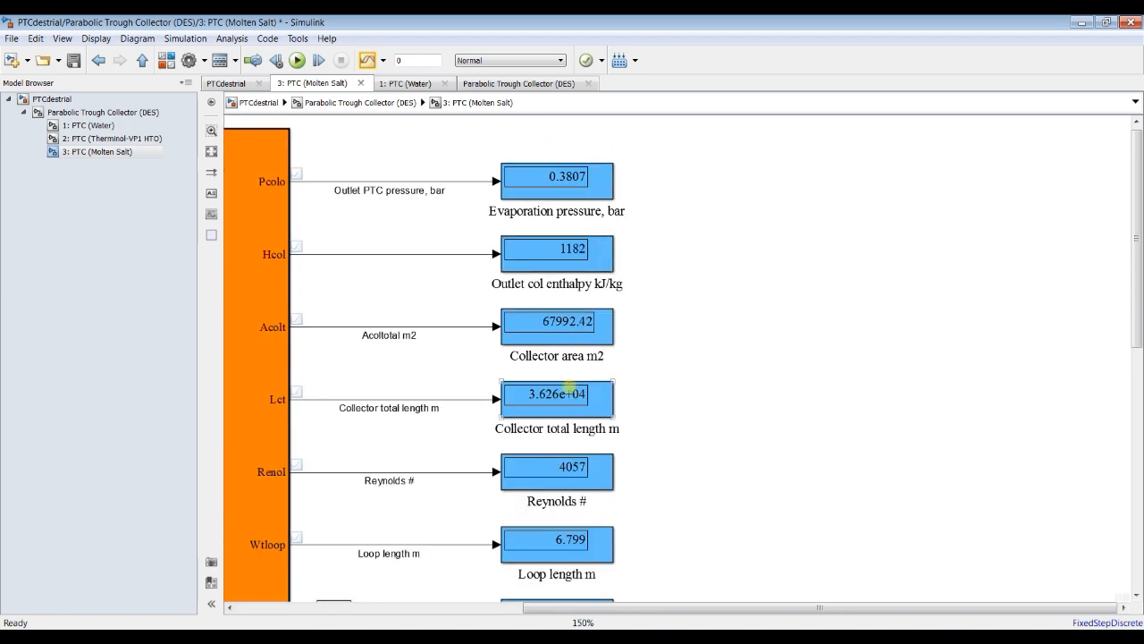
scroll(551, 338, down, 4)
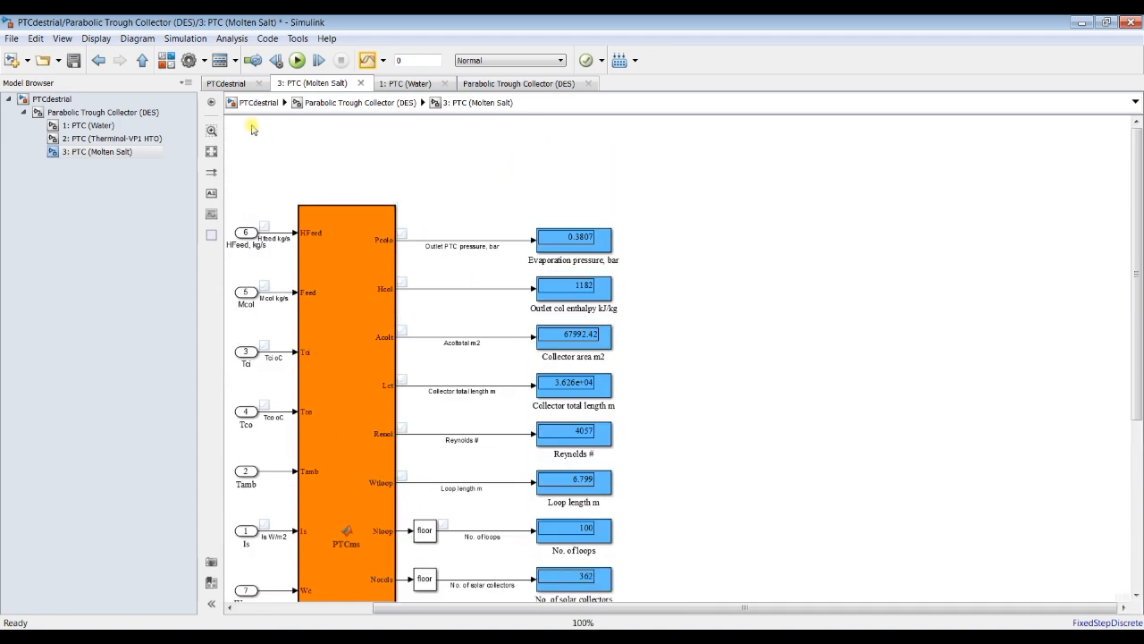
click(212, 151)
scroll(894, 170, up, 3)
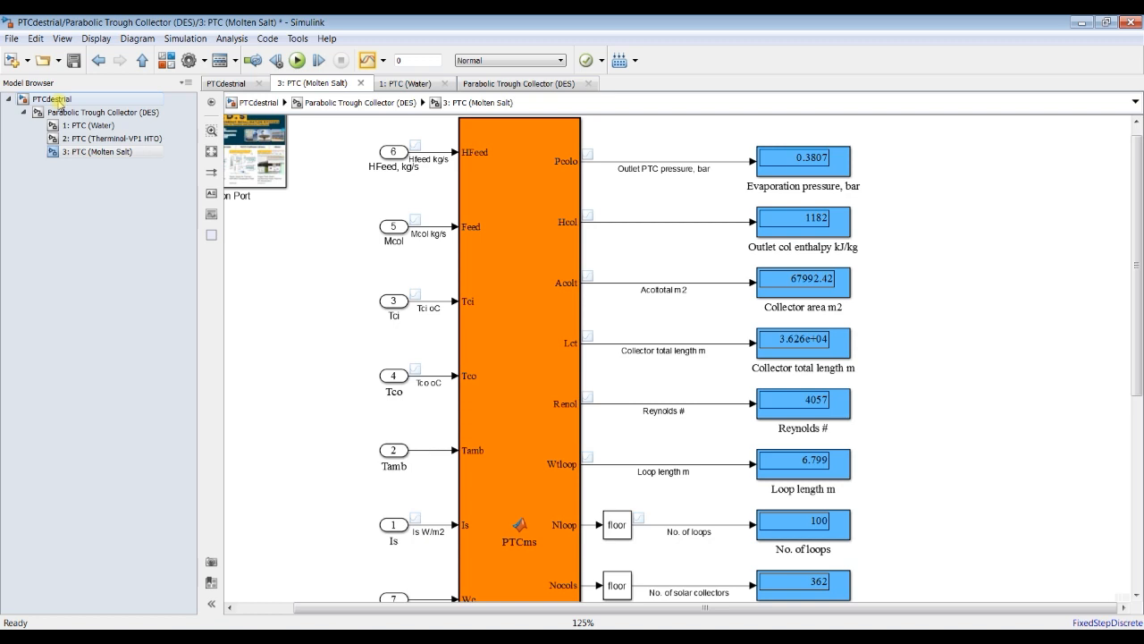
Step: In the mask of the top-level Parabolic Trough Collector (DES) block, set the Solar Radiation parameter's type to edit
click(55, 99)
click(402, 206)
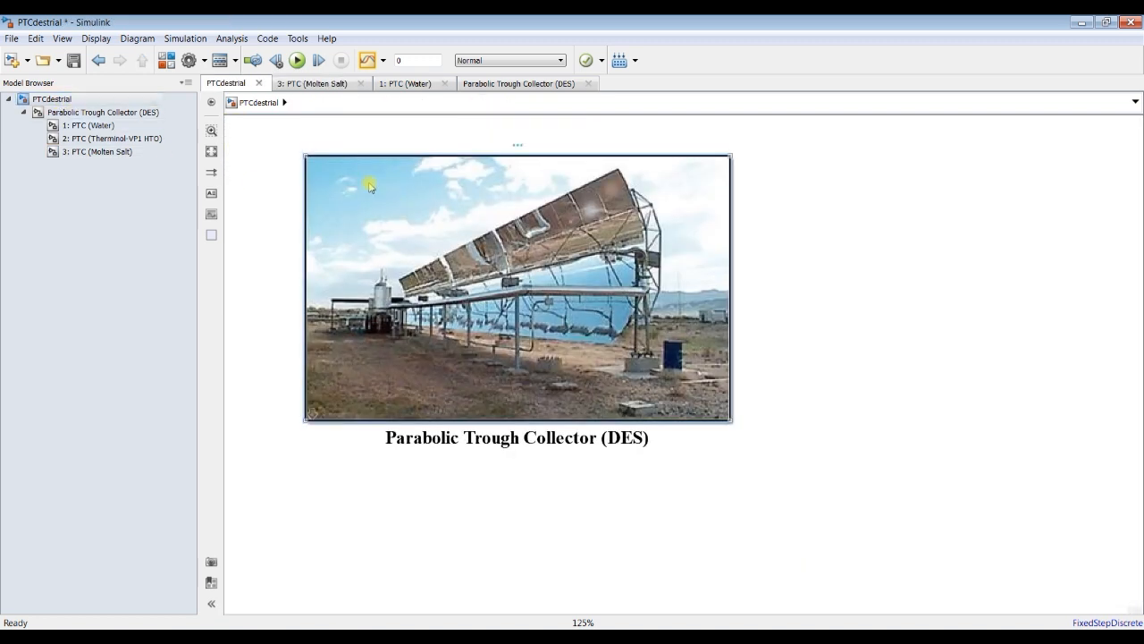
right_click(369, 185)
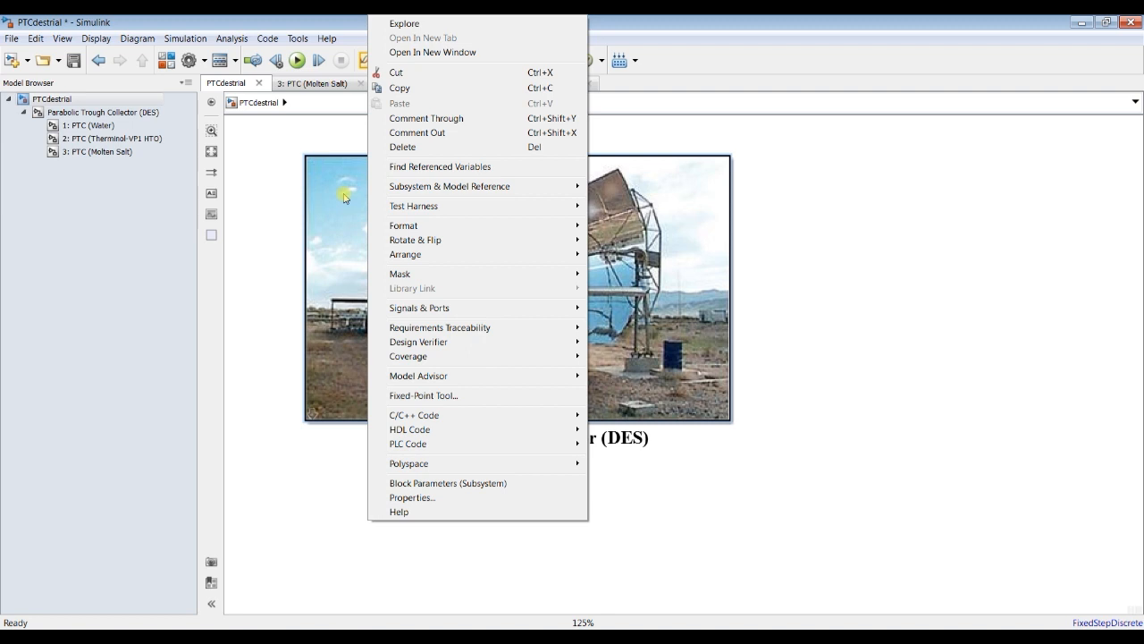
mouse_move(423, 275)
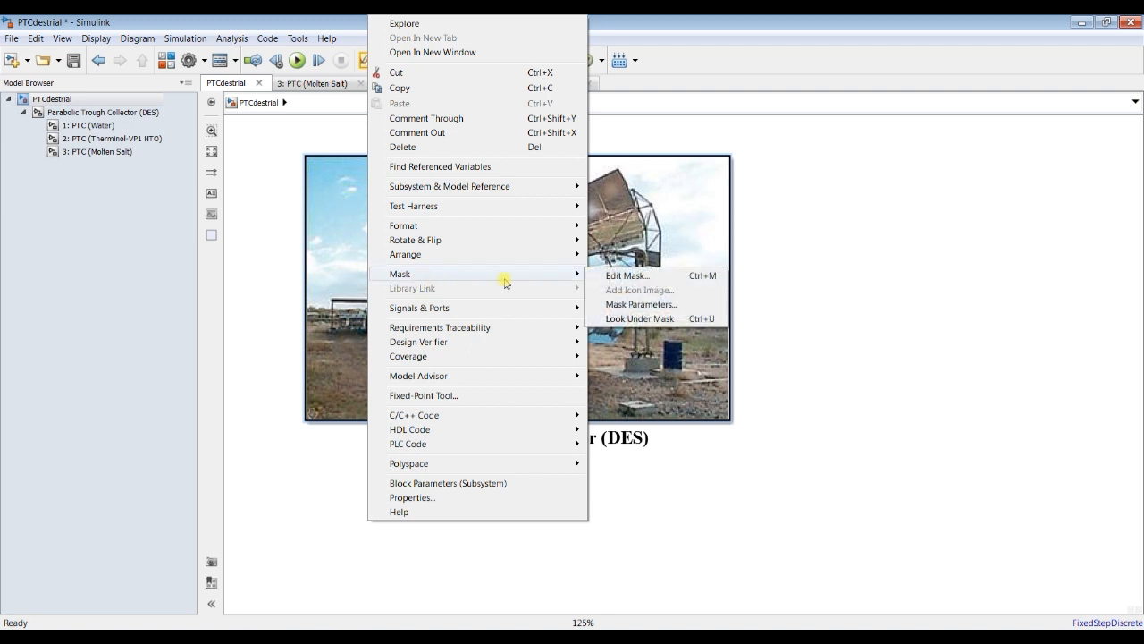
click(625, 277)
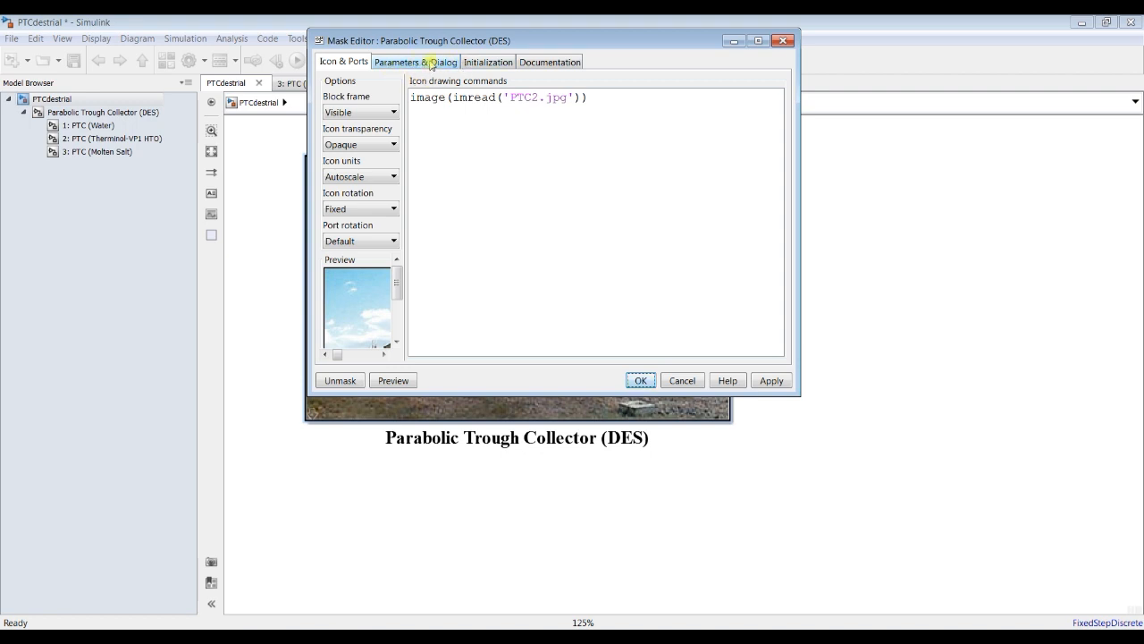
click(424, 63)
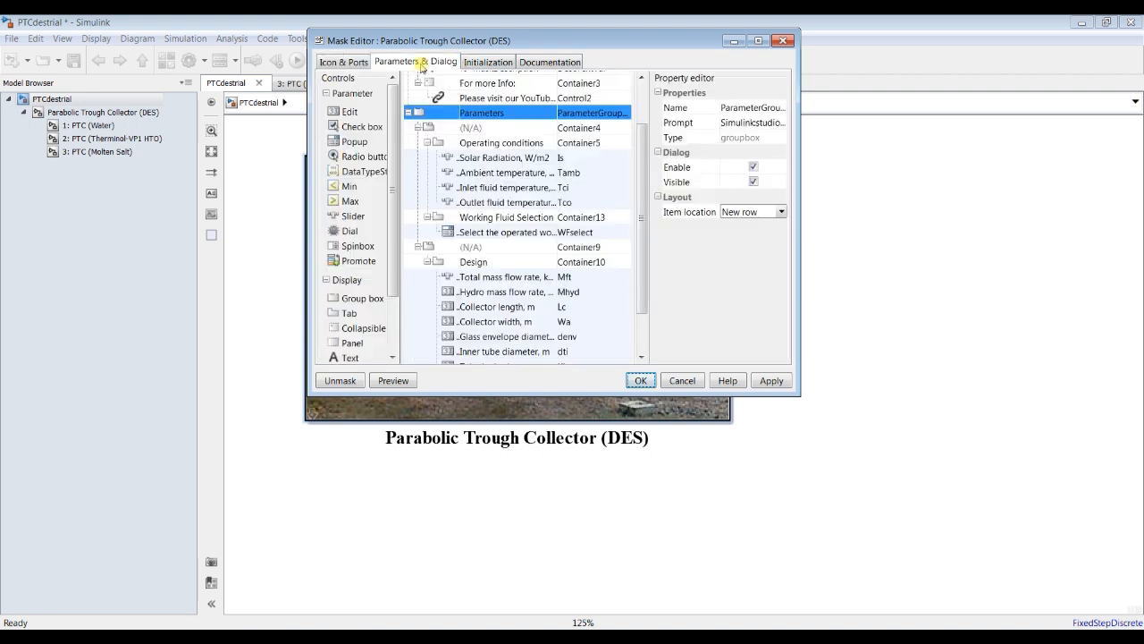
click(758, 41)
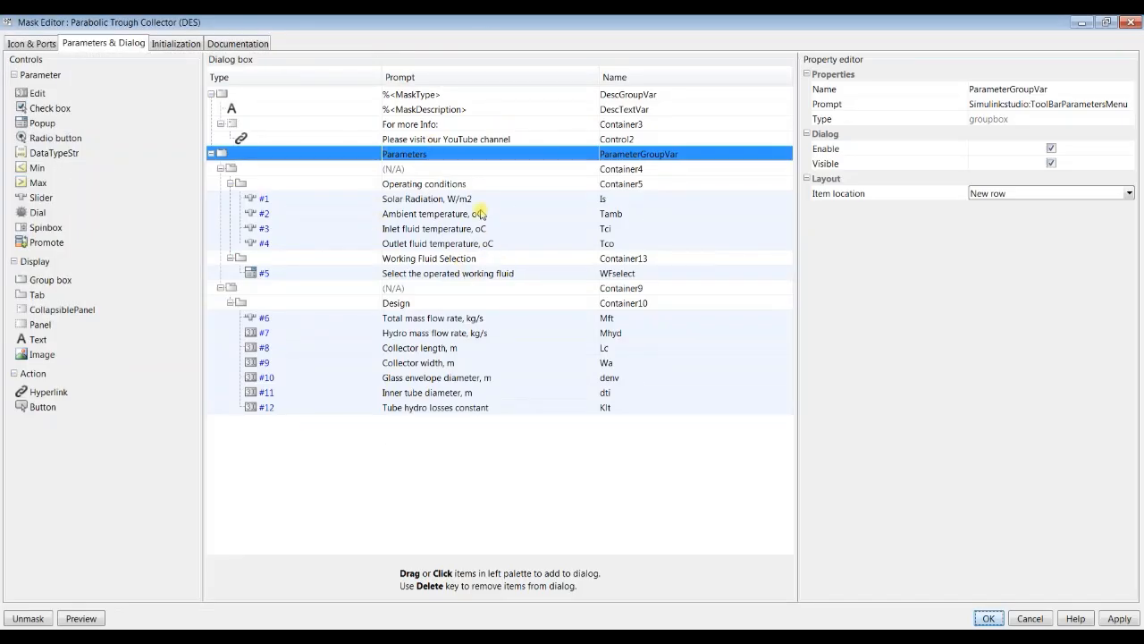
click(354, 200)
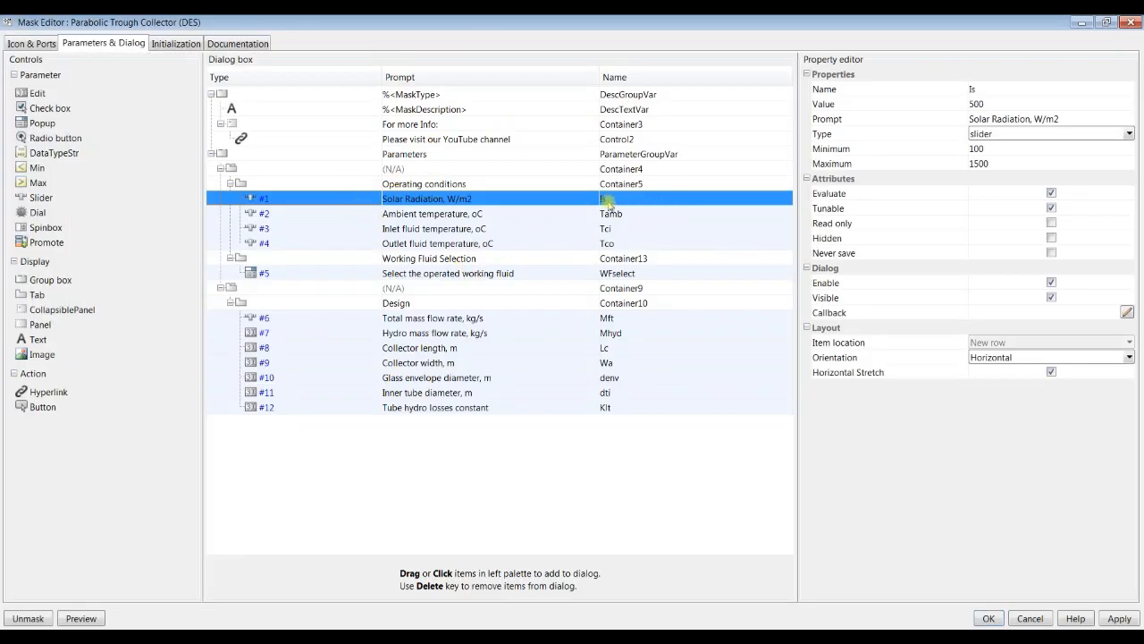
click(1130, 134)
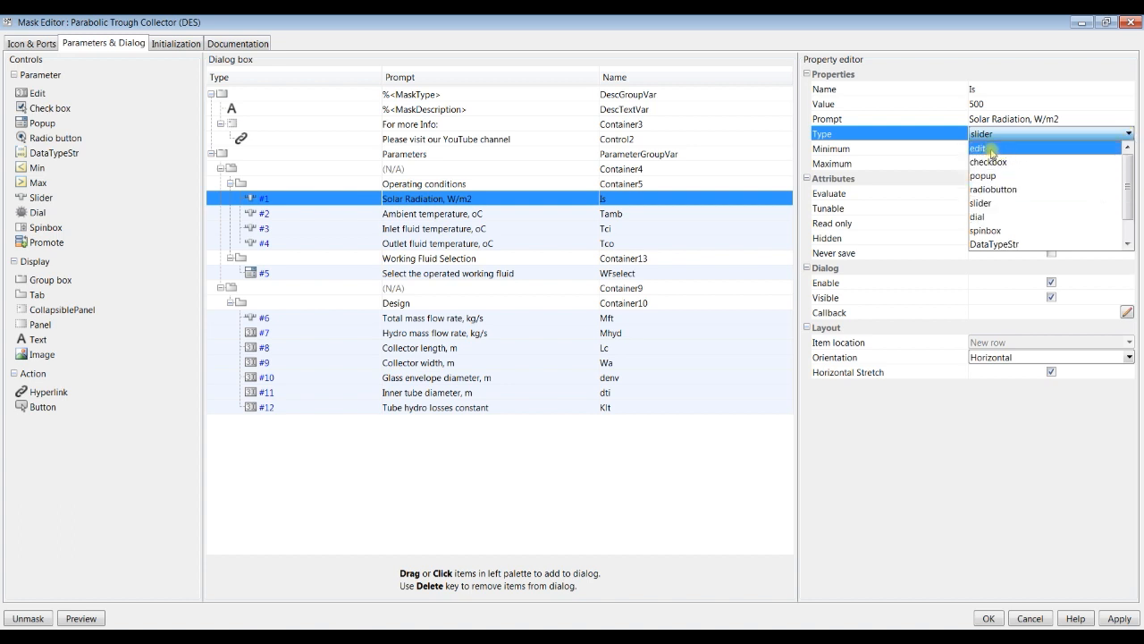
click(991, 150)
click(995, 106)
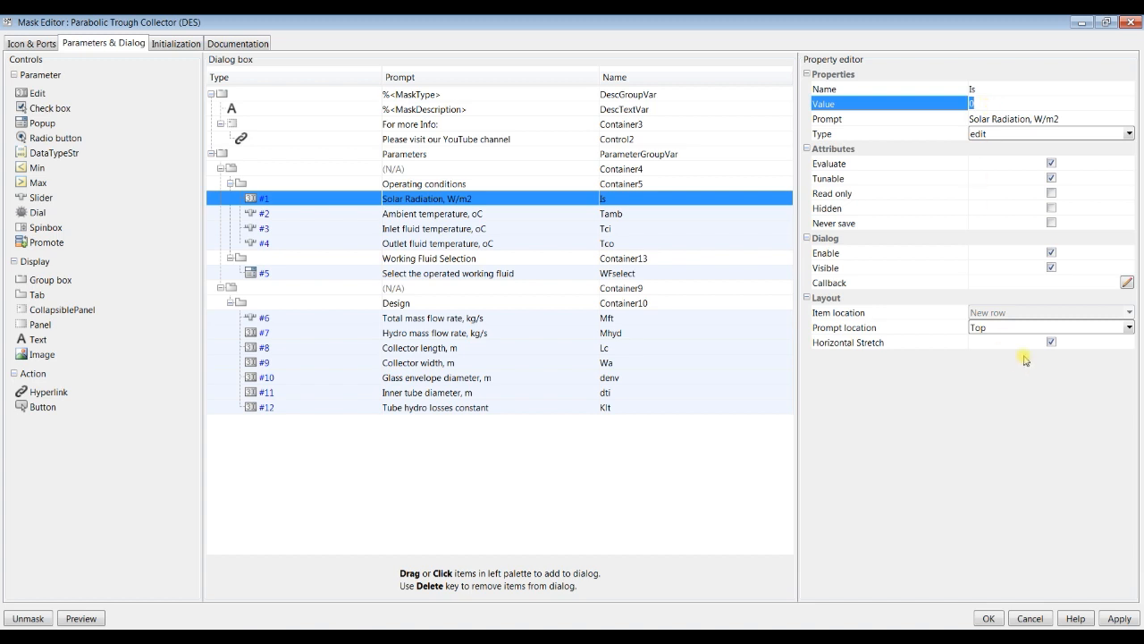
Step: Set the Outlet fluid temperature mask parameter's type to edit and apply the mask changes
click(357, 219)
click(363, 232)
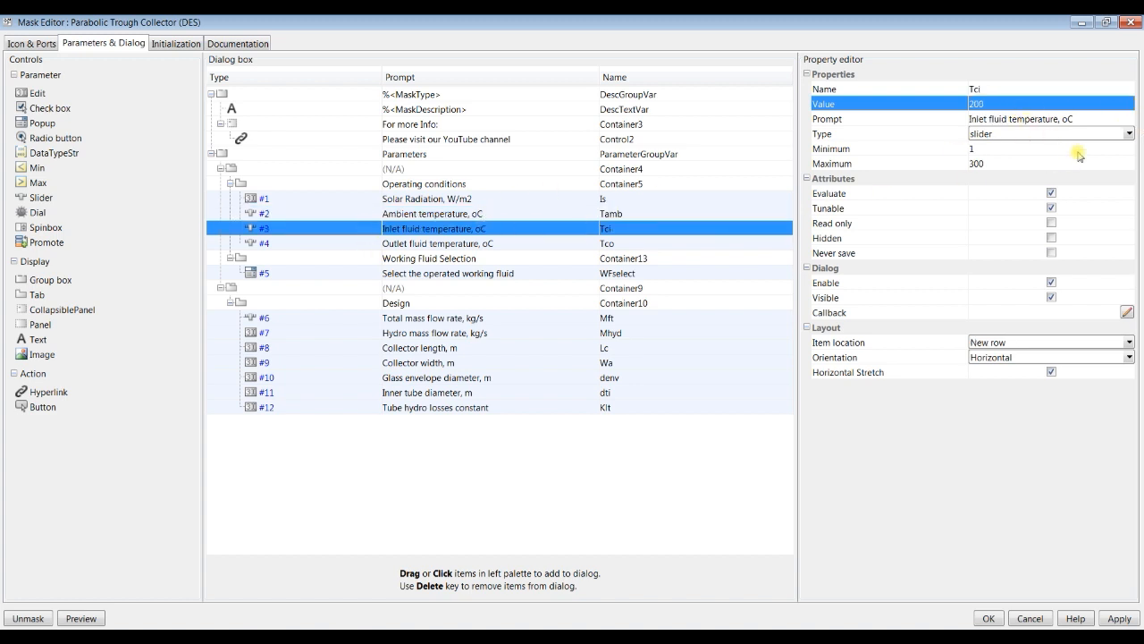
click(350, 245)
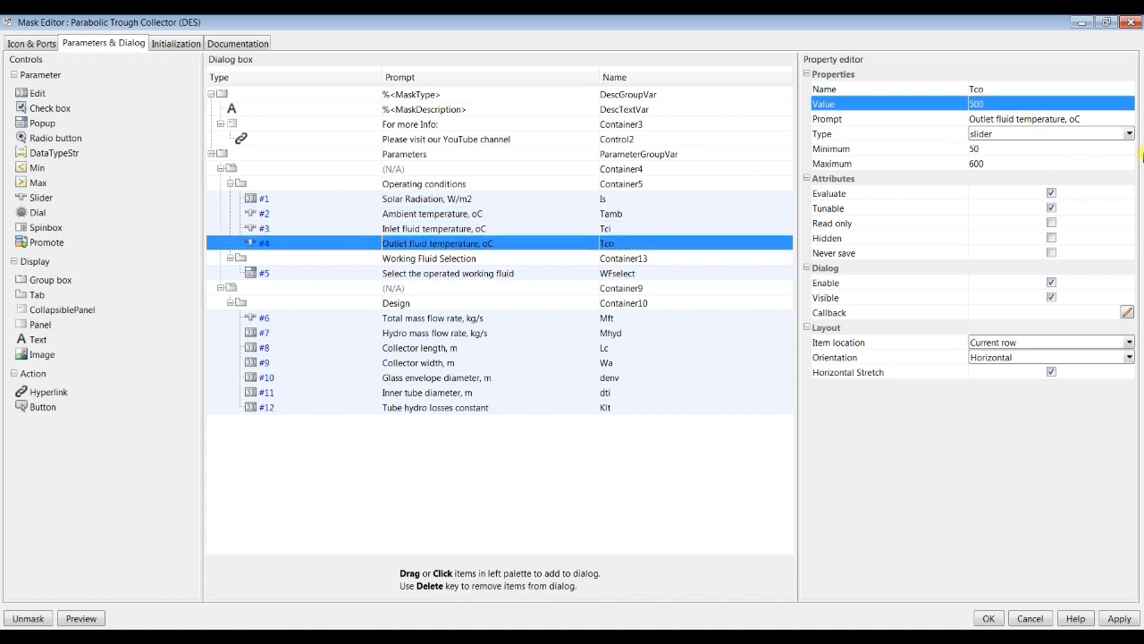
click(1129, 134)
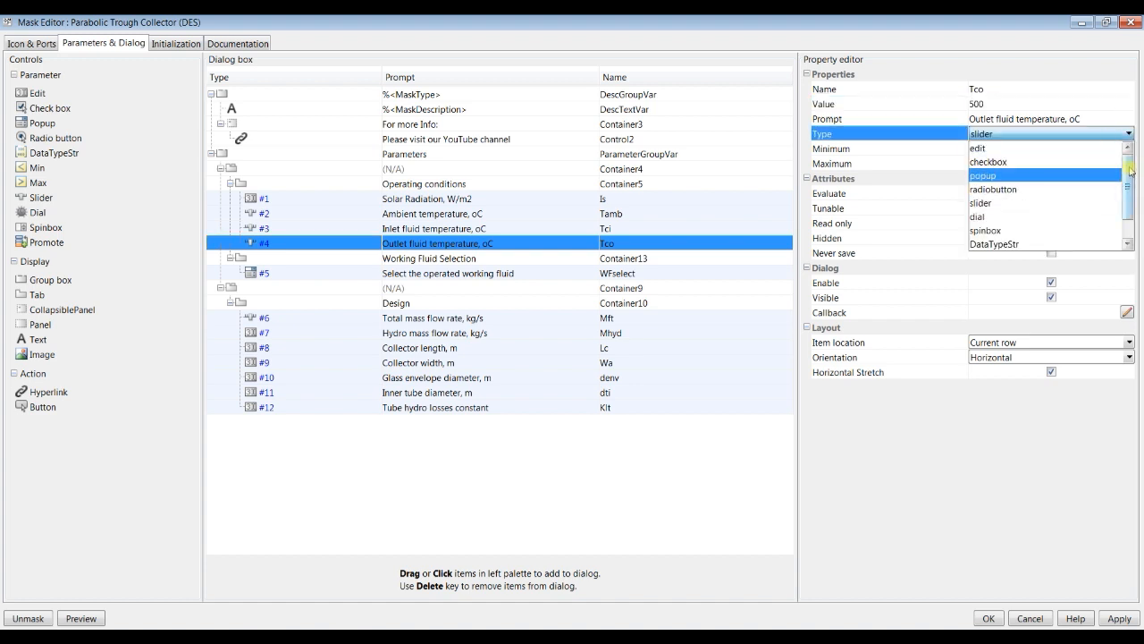
click(1009, 149)
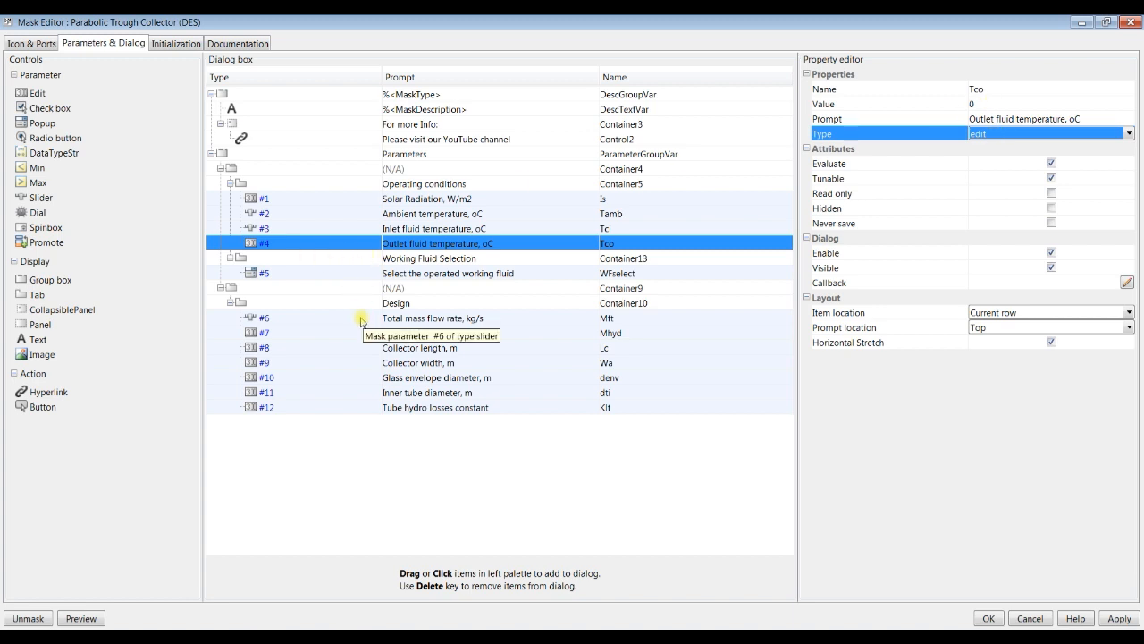
click(1122, 620)
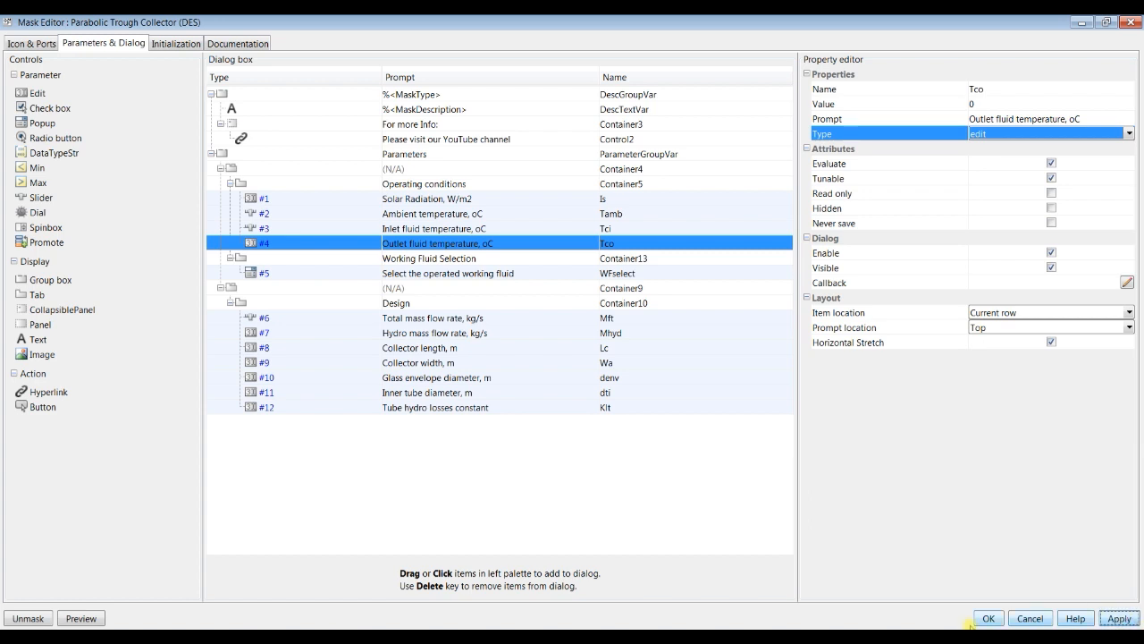
click(570, 341)
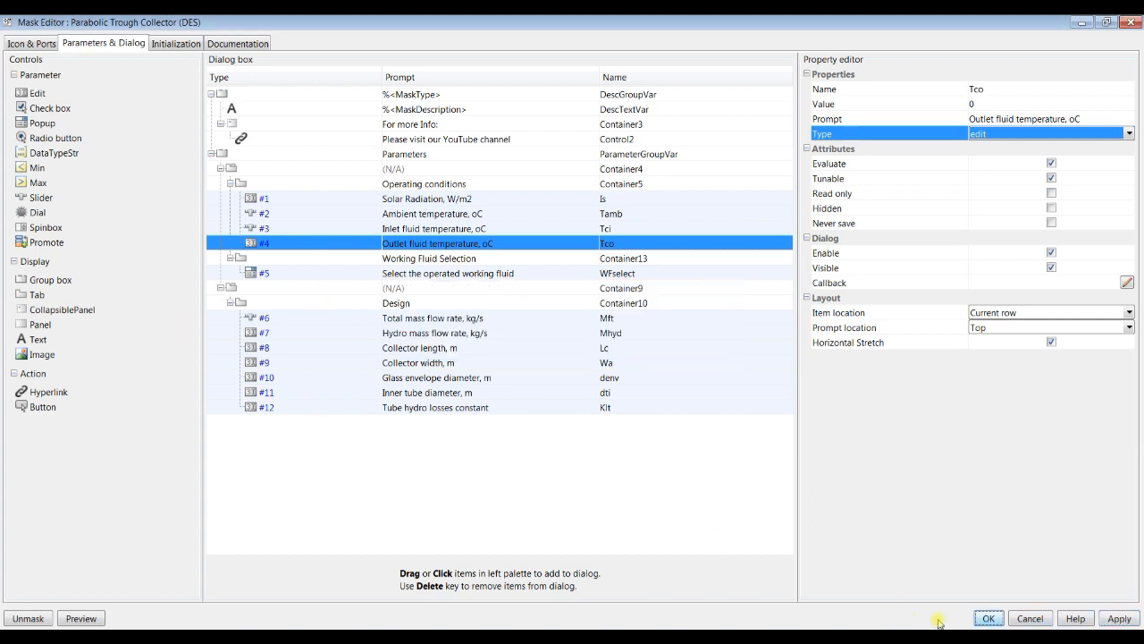
click(987, 619)
click(570, 341)
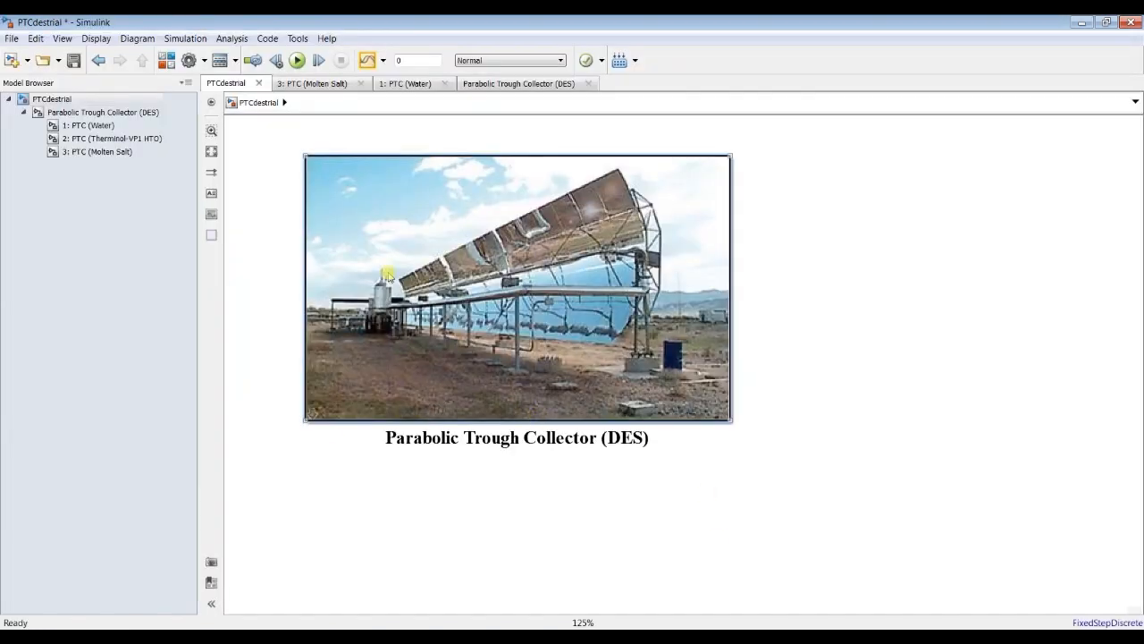
double_click(349, 186)
drag(265, 160, 438, 71)
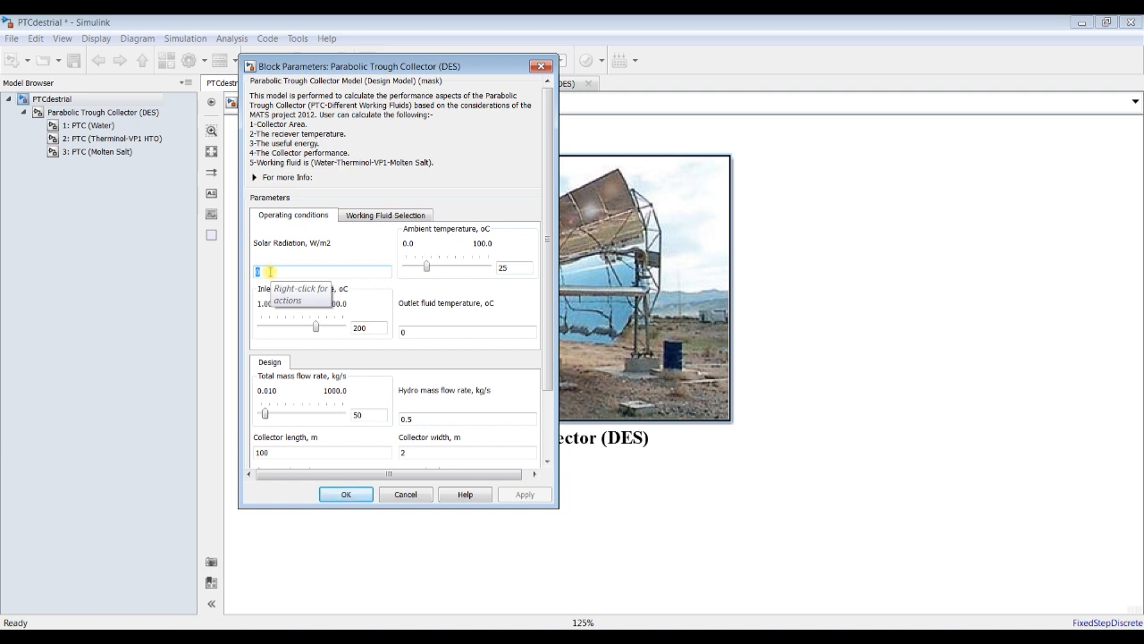
key(BackSpace)
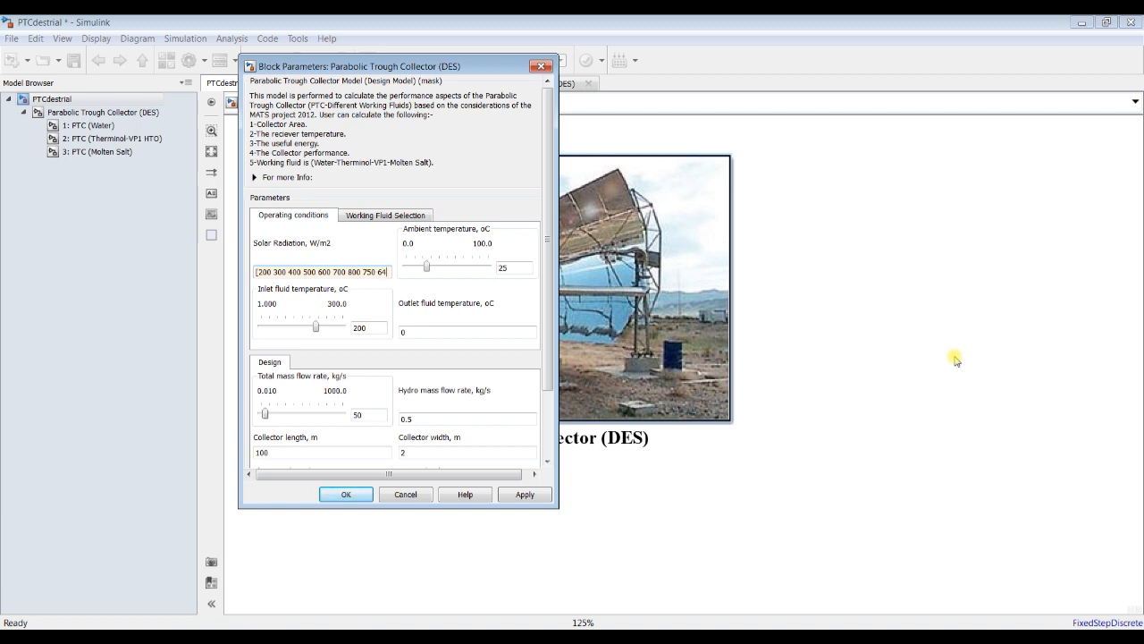
text(0 555)
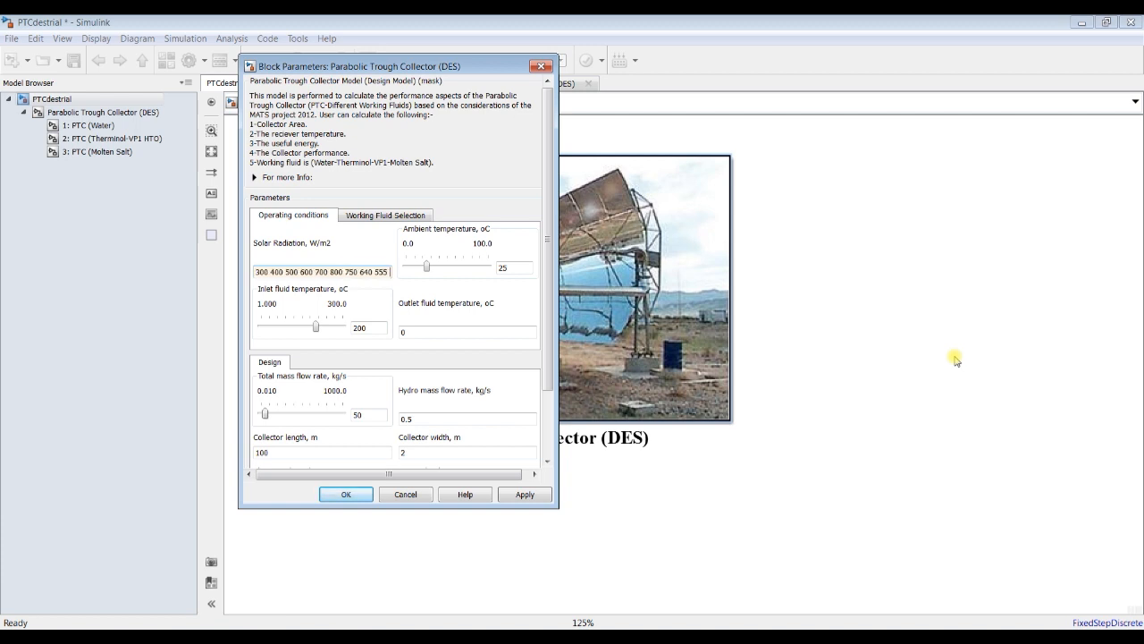
text( 434 320])
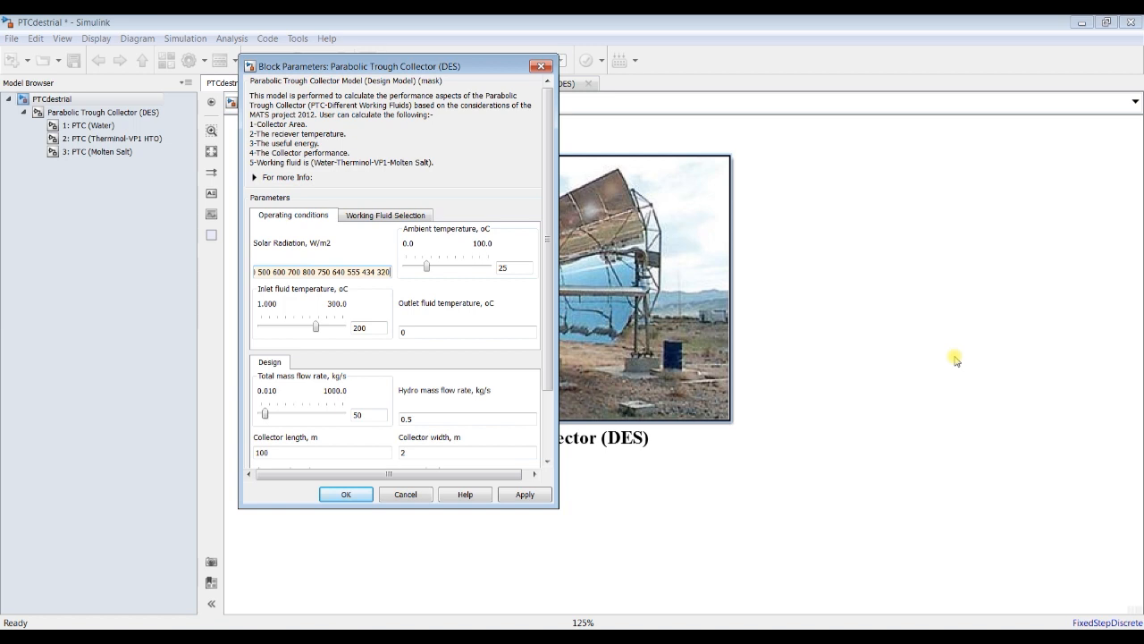
Step: Check the entries of the solar radiation vector from the first value to the last
triple_click(296, 272)
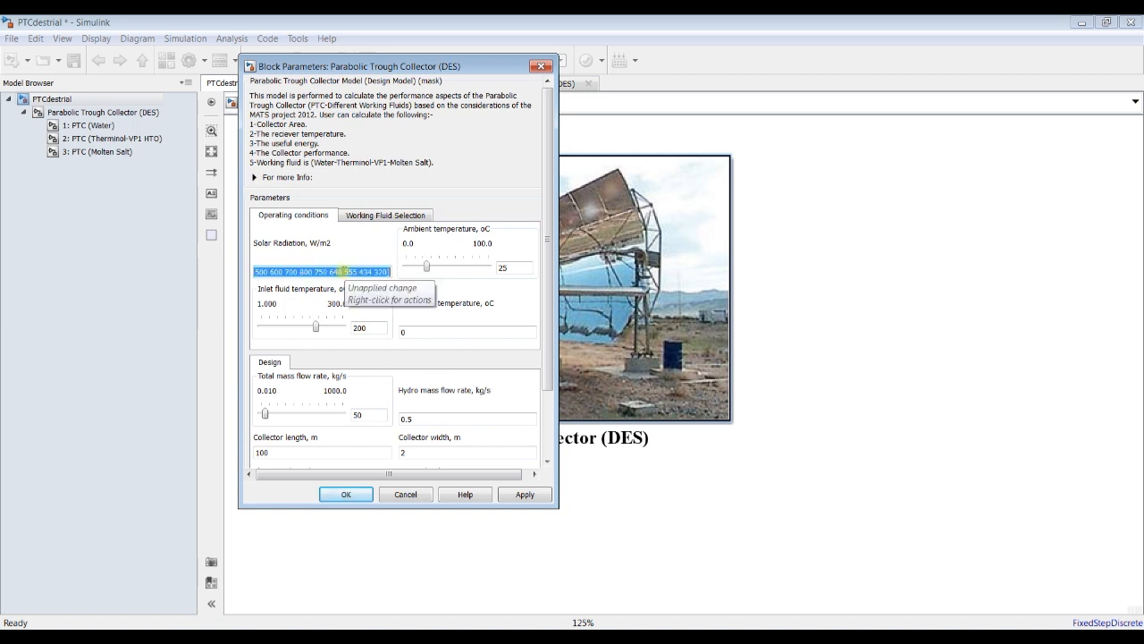
key(Home)
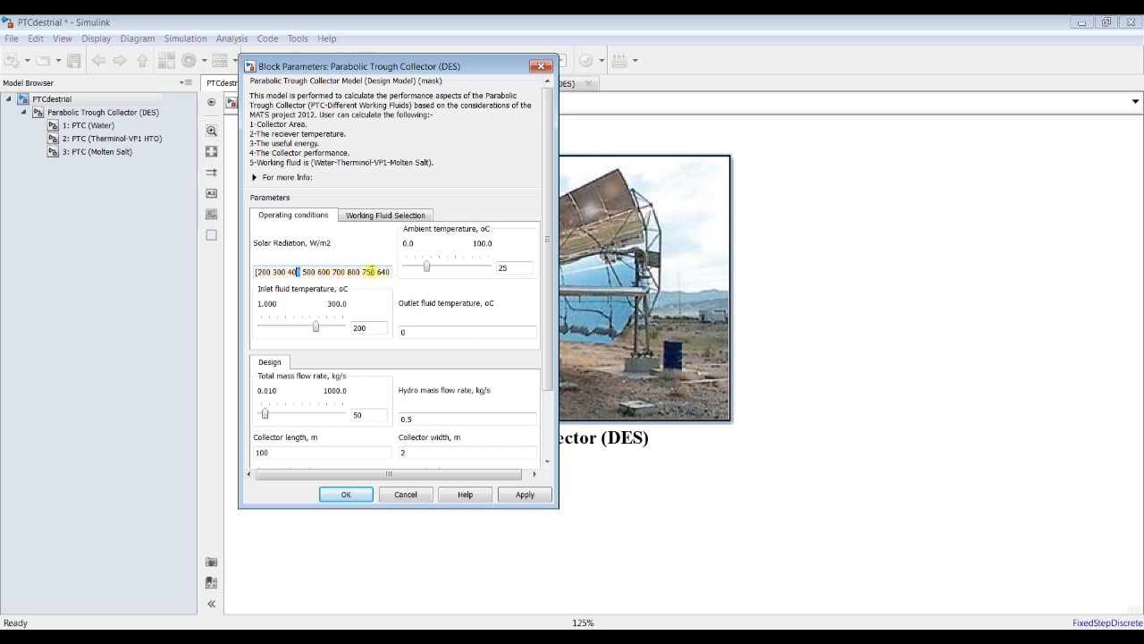
click(377, 271)
key(Right)
key(Right)
key(Right)
key(Right)
key(Right)
key(Right)
key(Right)
key(Right)
key(Right)
key(Right)
key(Right)
key(Right)
key(Right)
key(Right)
key(Right)
key(Right)
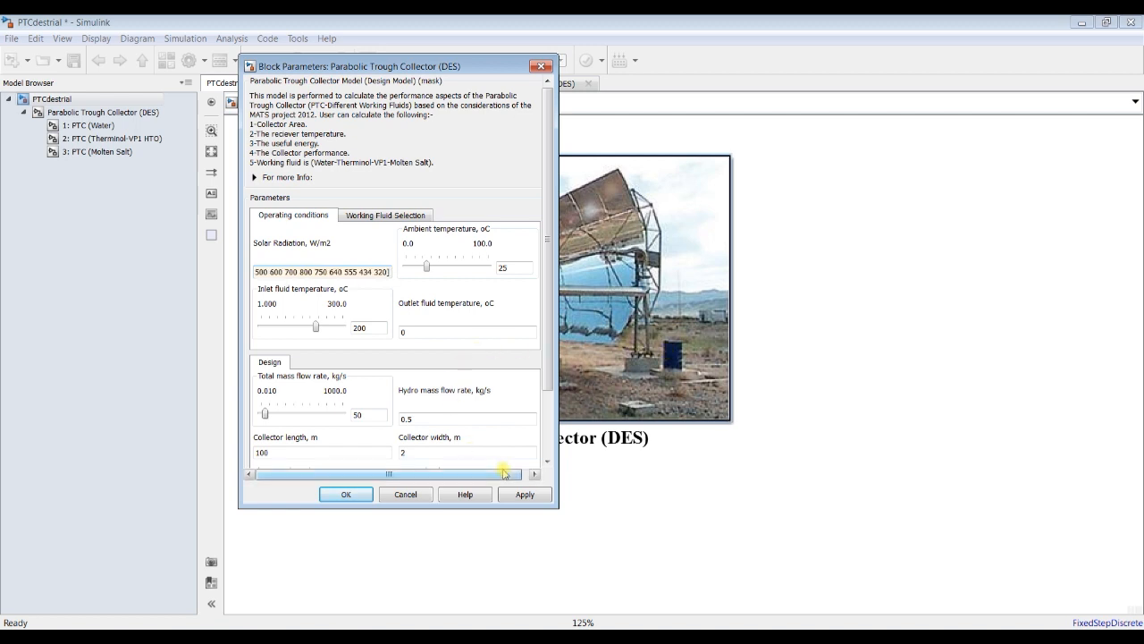
Step: Set the outlet fluid temperature to 500 °C and apply the block parameters
click(437, 328)
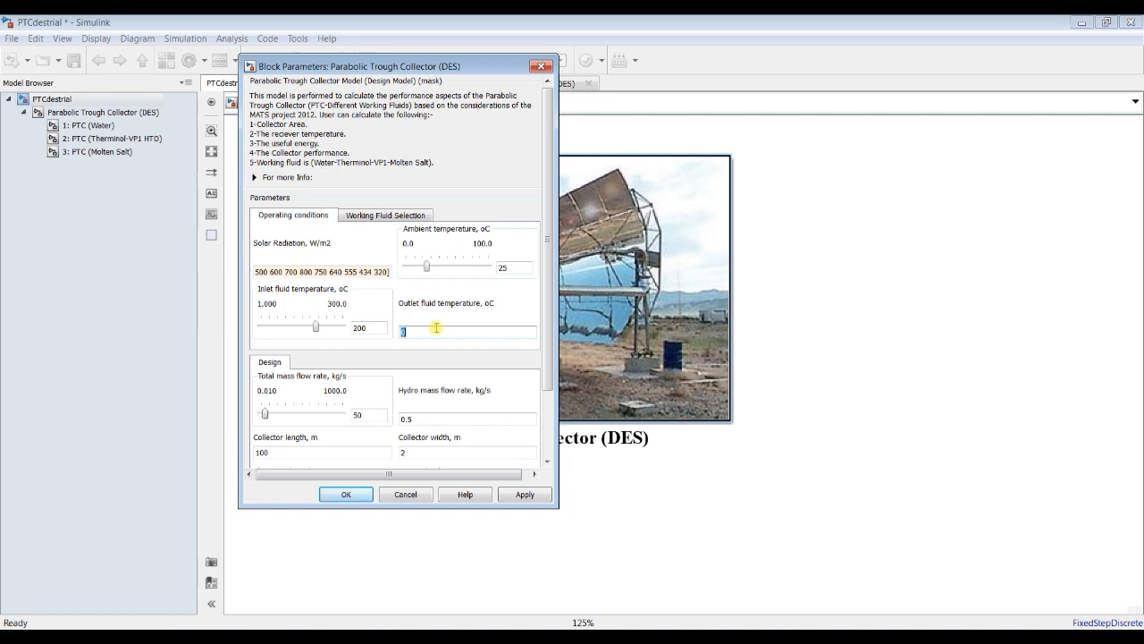
text(500)
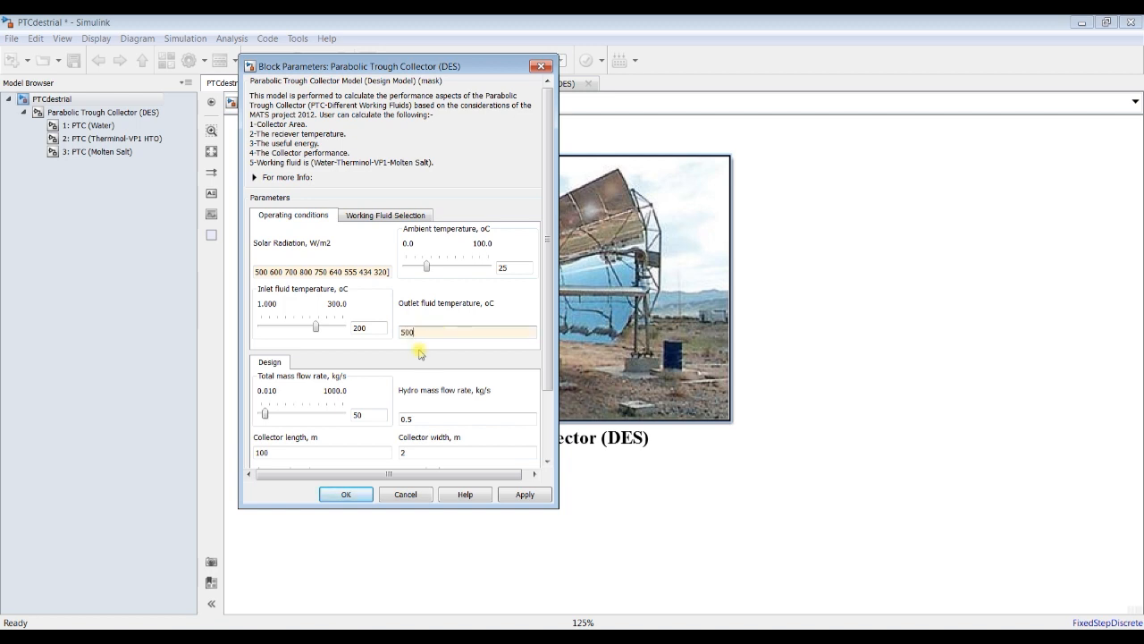
click(523, 495)
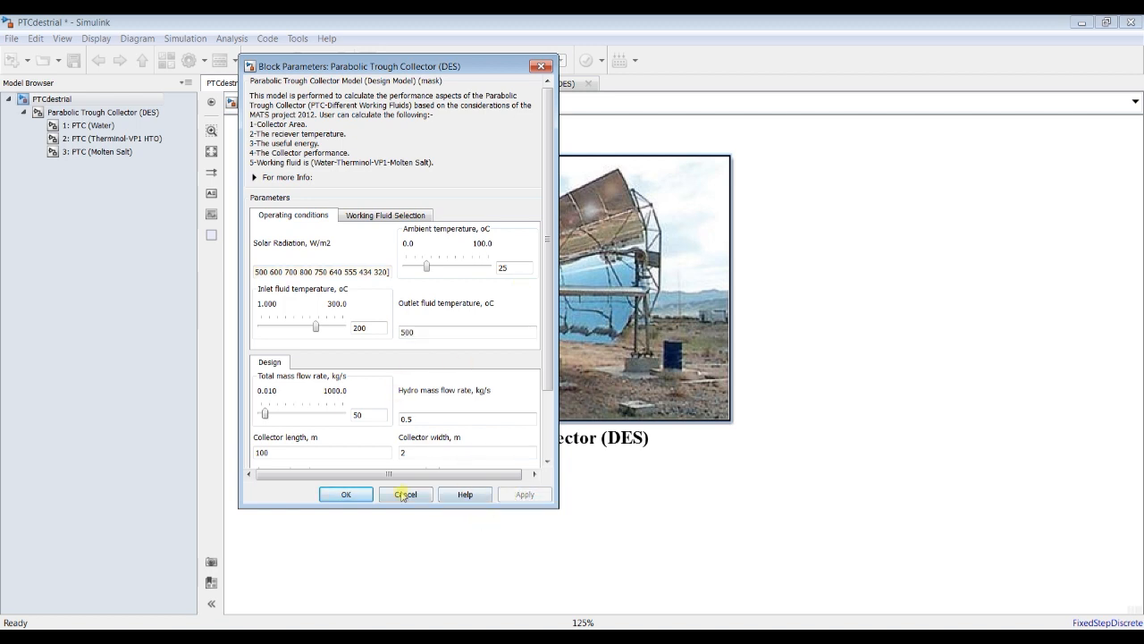
click(367, 494)
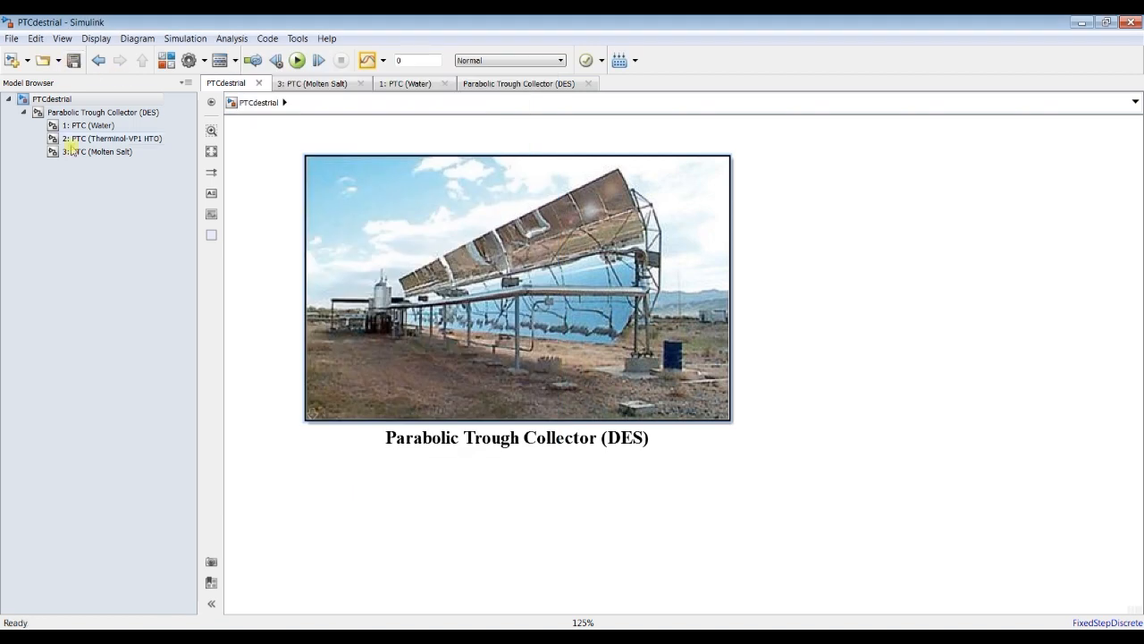
Step: Run the simulation from the 3: PTC (Molten Salt) subsystem and widen the Collector area m2 display to show several vector values
click(96, 152)
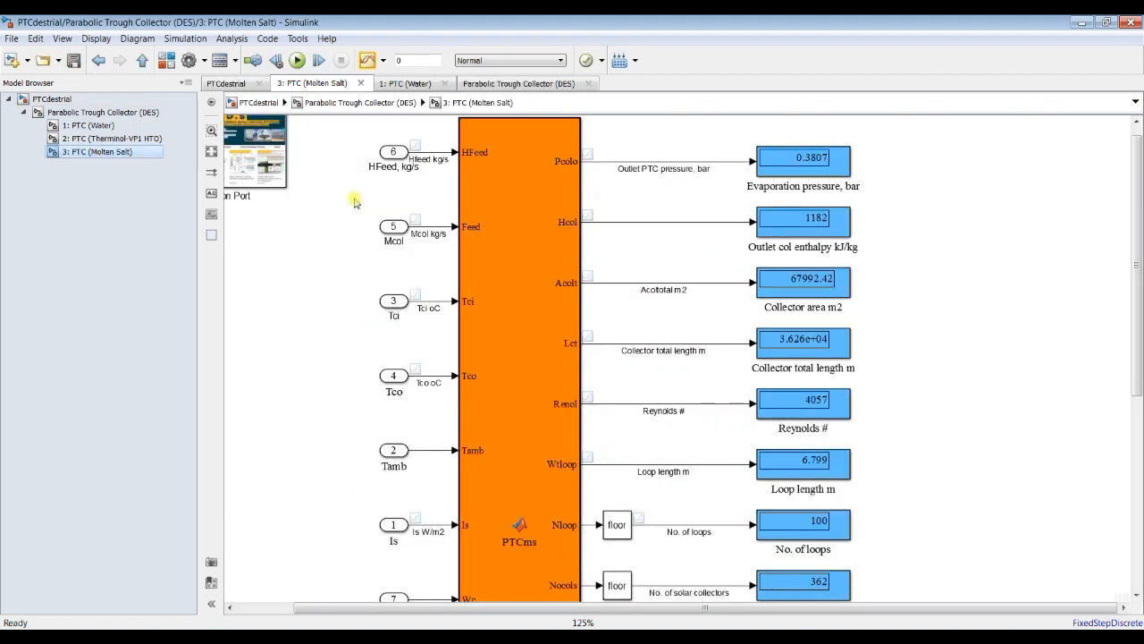
click(298, 61)
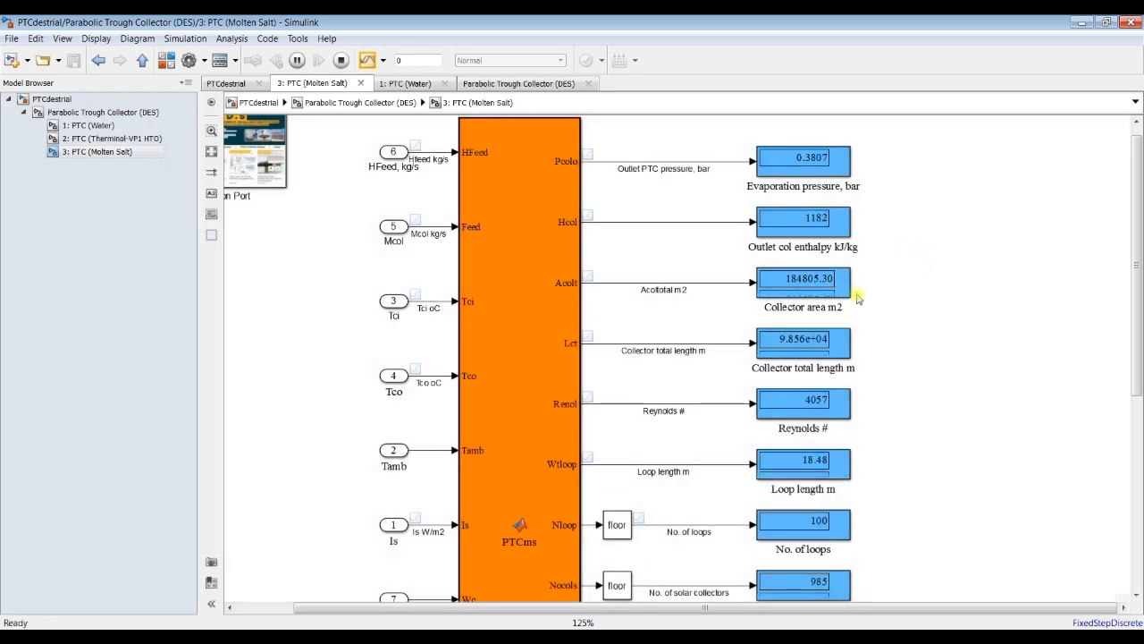
click(816, 289)
drag(851, 298, 1120, 296)
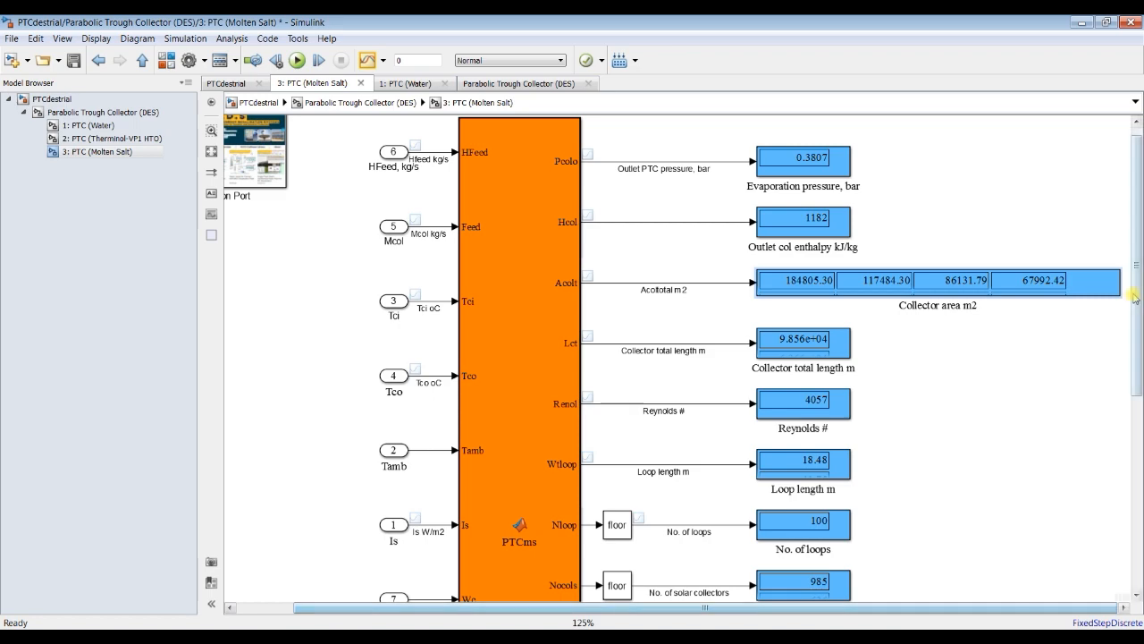
Step: Enlarge the Collector area m2 display until all vector values fit in two rows, and realign it with the Acolt output
drag(1121, 296, 1108, 311)
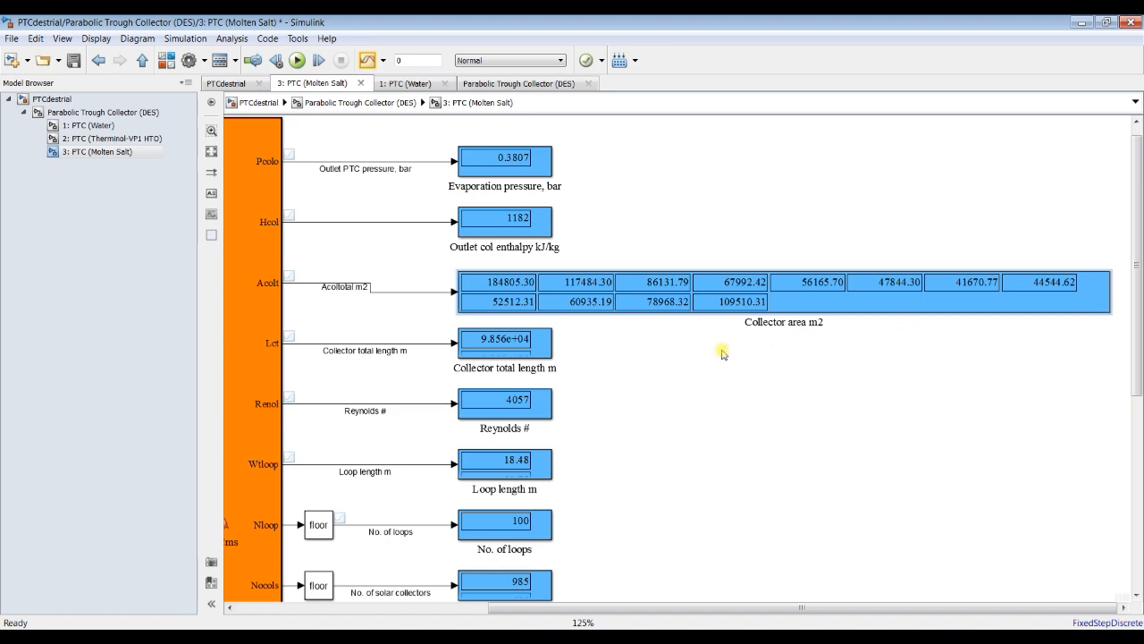
drag(625, 302, 627, 292)
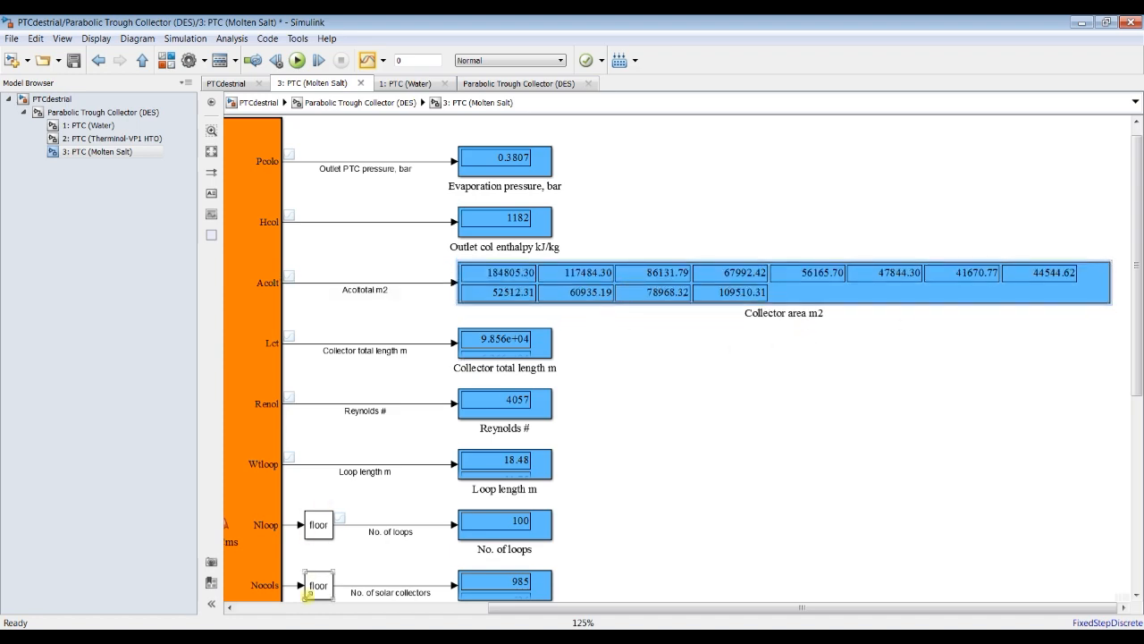
Step: Clear the MATLAB workspace and command window with clear,clc and rerun the 3: PTC (Molten Salt) simulation in Simulink
click(270, 639)
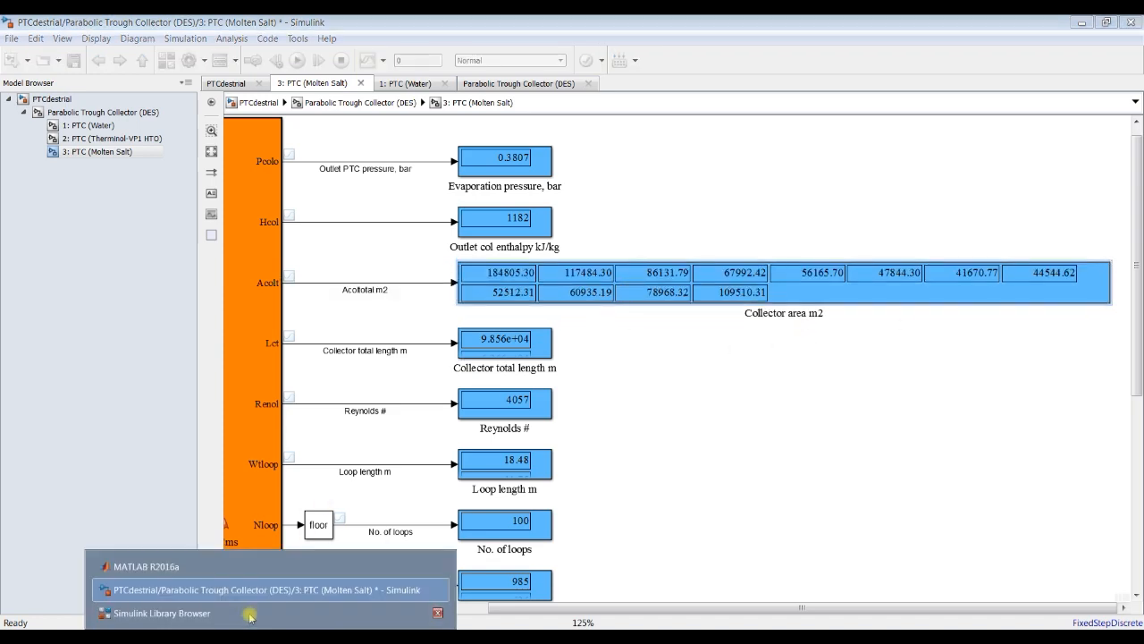
click(188, 567)
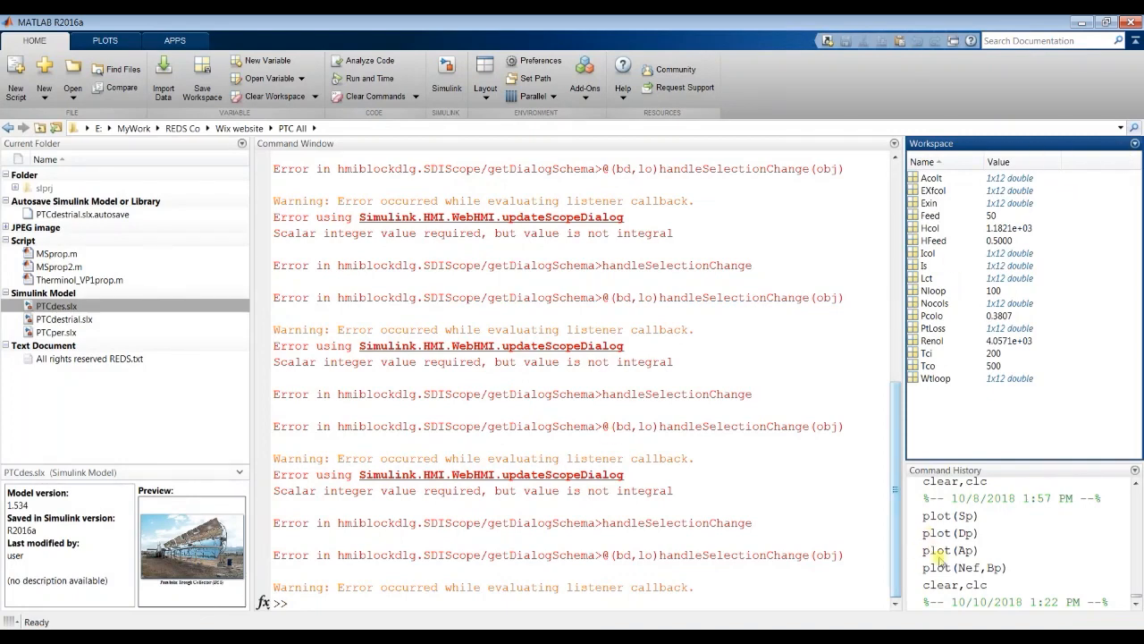
double_click(950, 586)
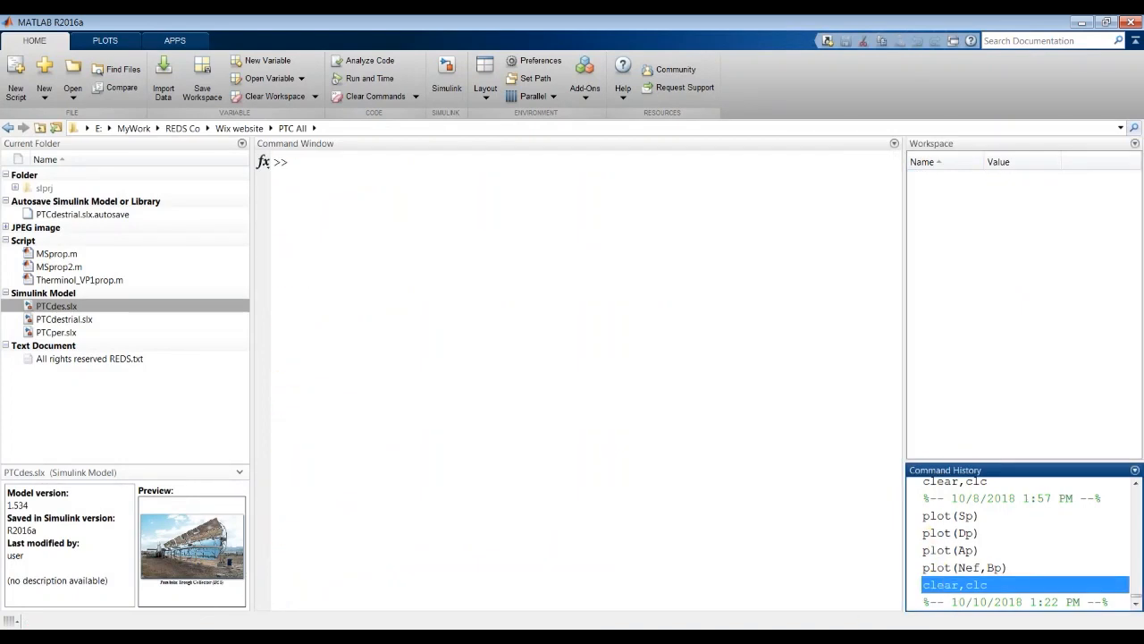
click(289, 621)
click(238, 590)
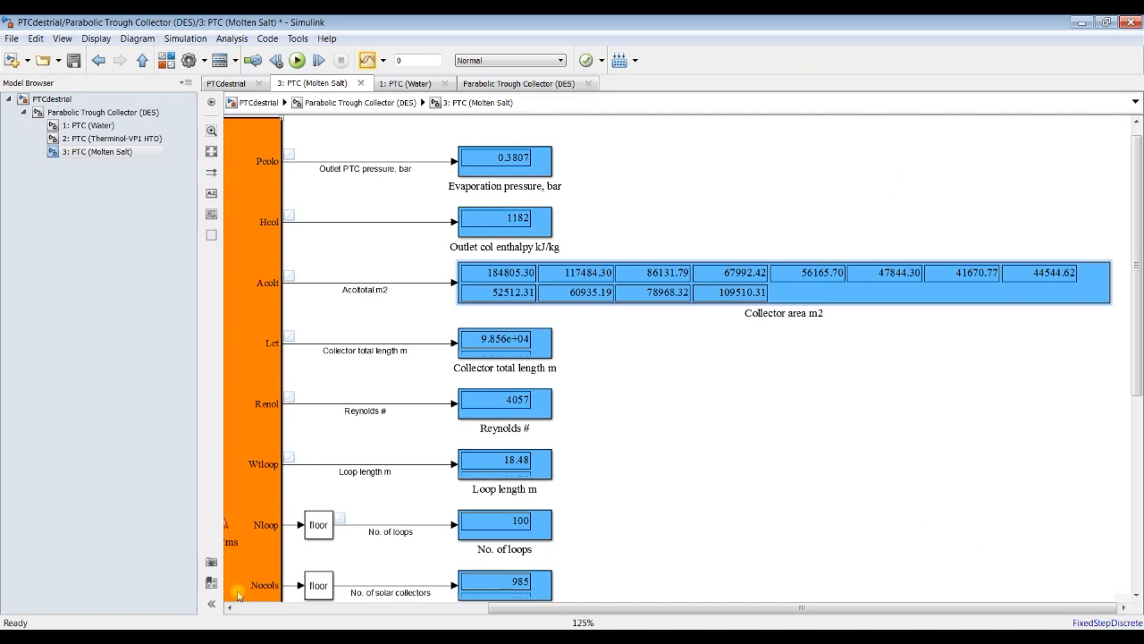
click(297, 60)
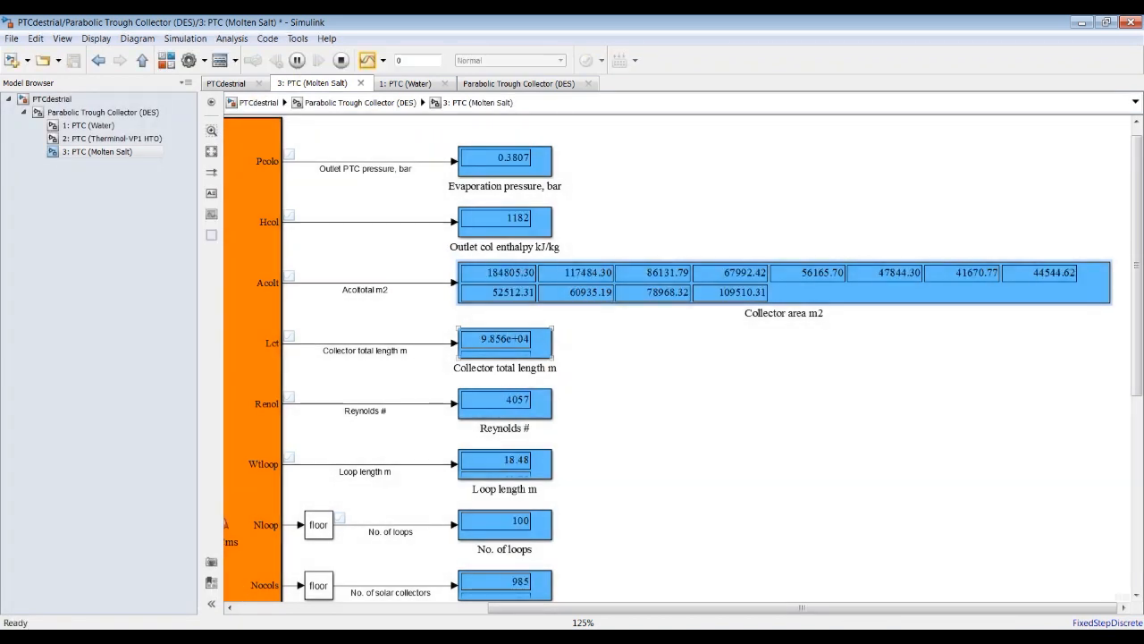
Step: Switch to MATLAB, plot the collector area variable Acolt as a line plot, and close the figure
click(288, 620)
click(199, 560)
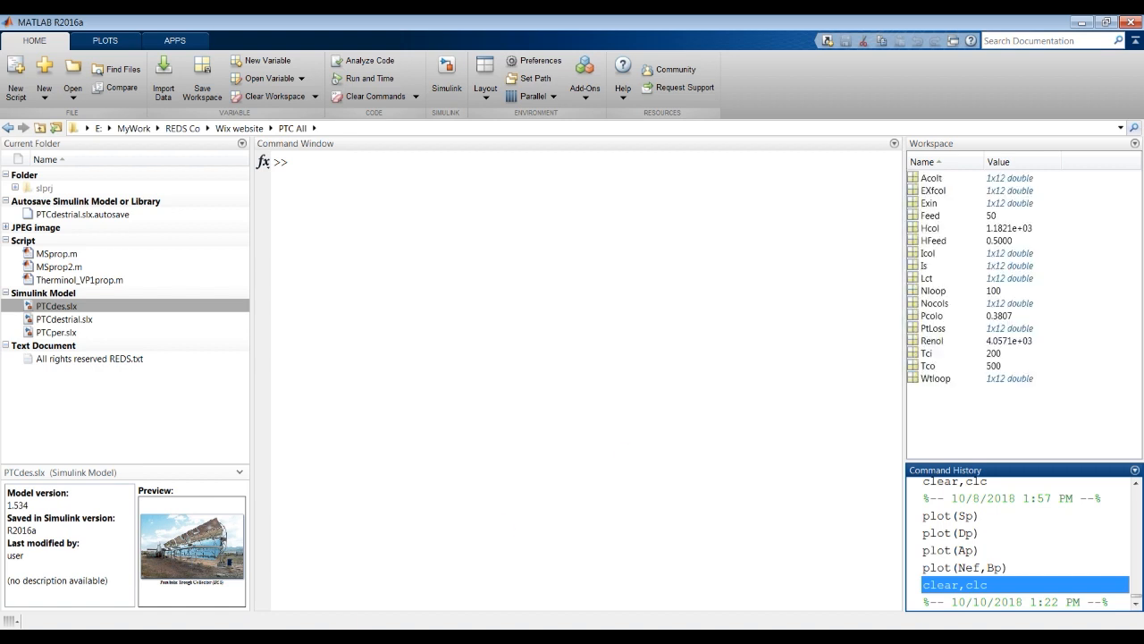
click(930, 179)
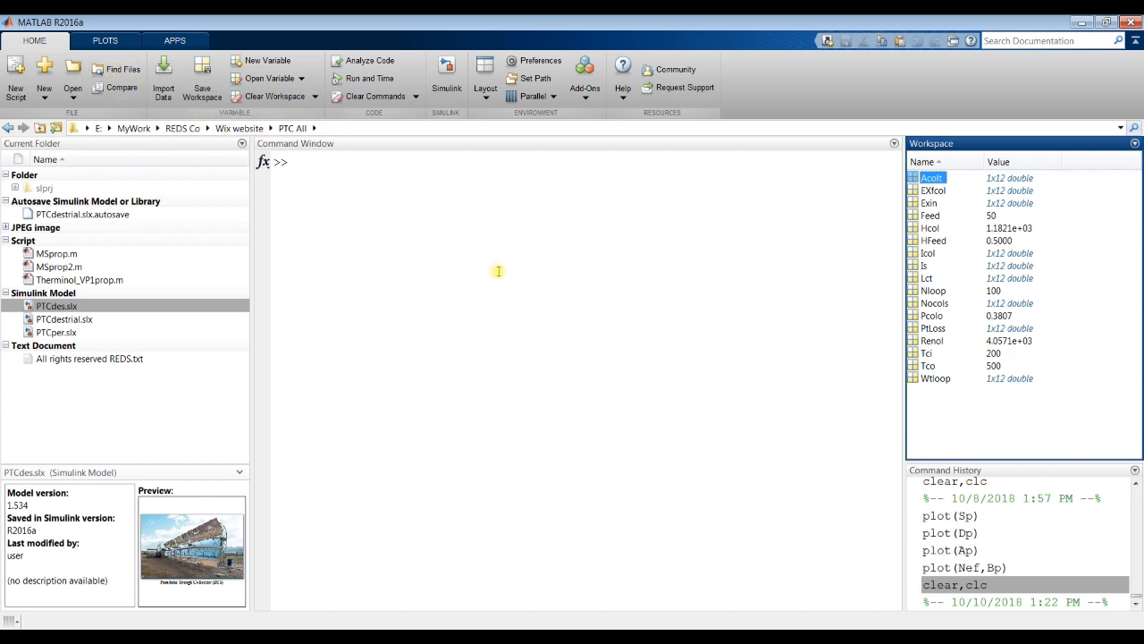
click(116, 42)
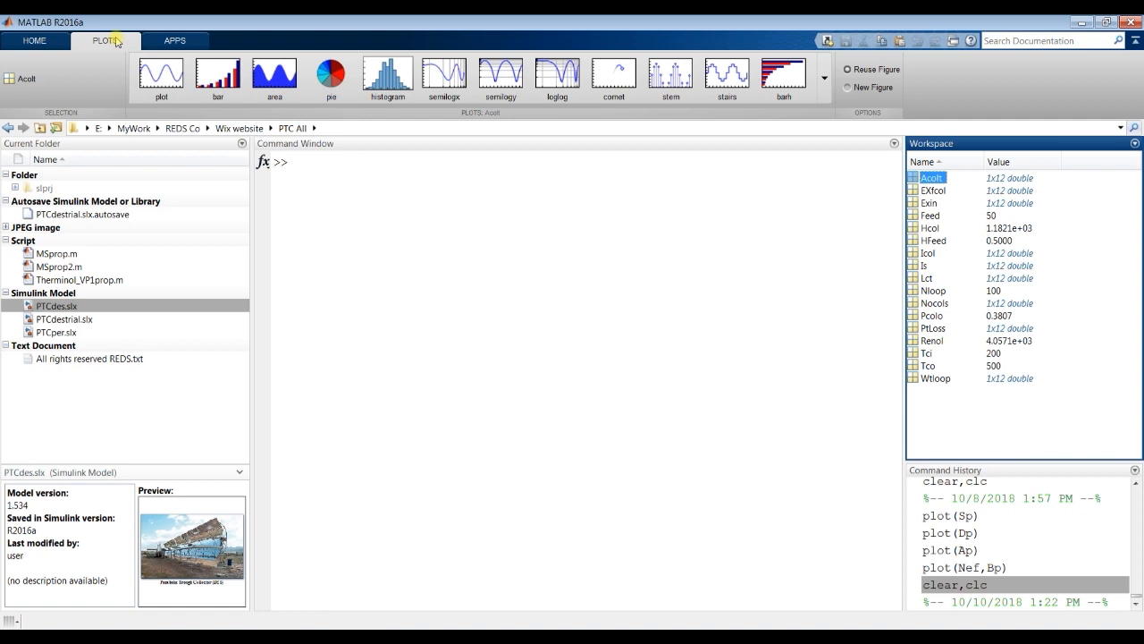
click(160, 76)
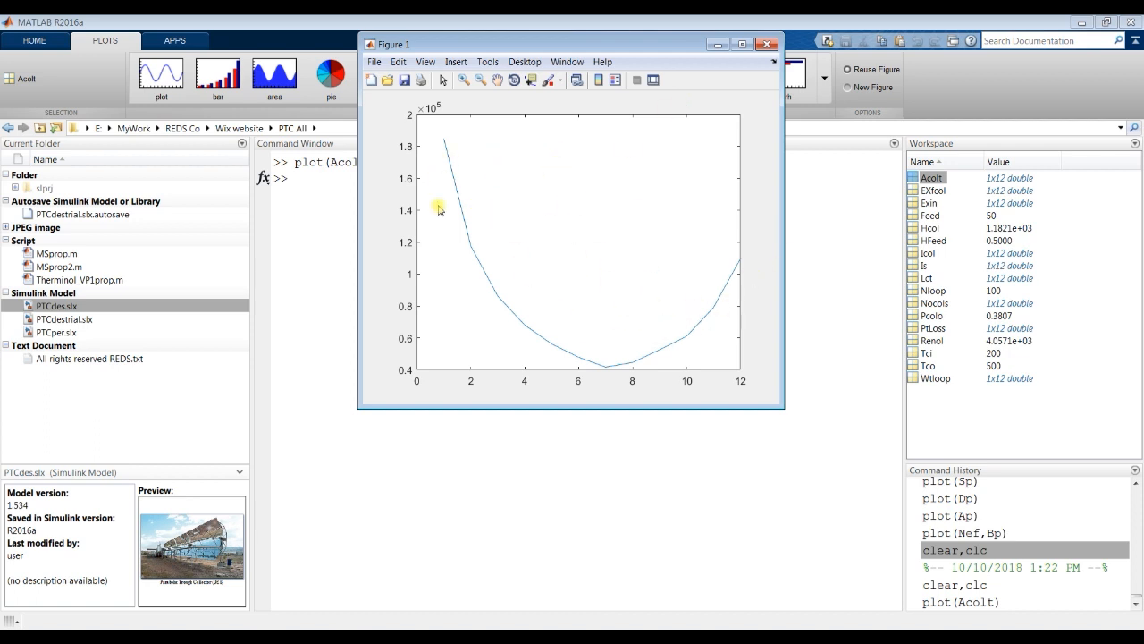
click(768, 44)
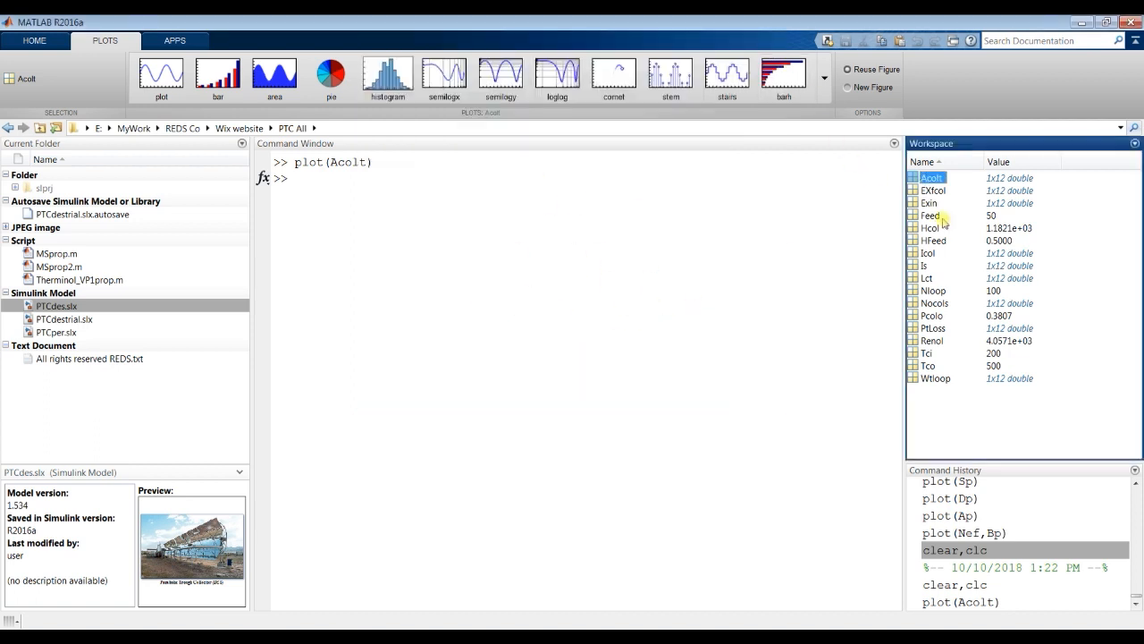
Step: Plot Acolt against the solar radiation variable Is, repeat the same plot, and close the figure each time
click(921, 266)
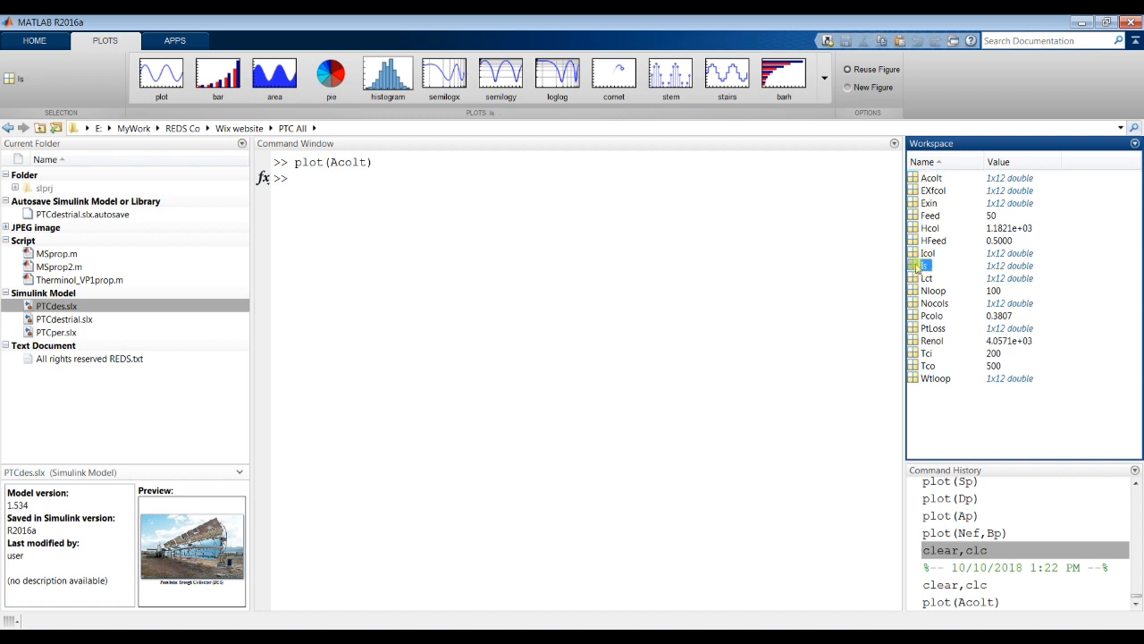
ctrl+click(930, 178)
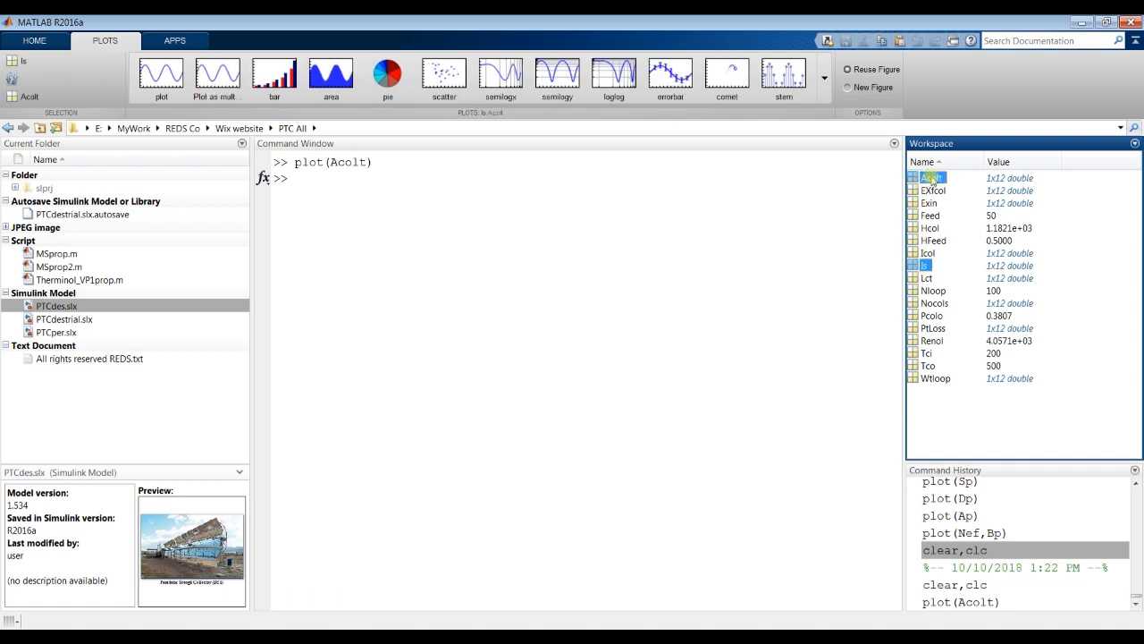
click(156, 72)
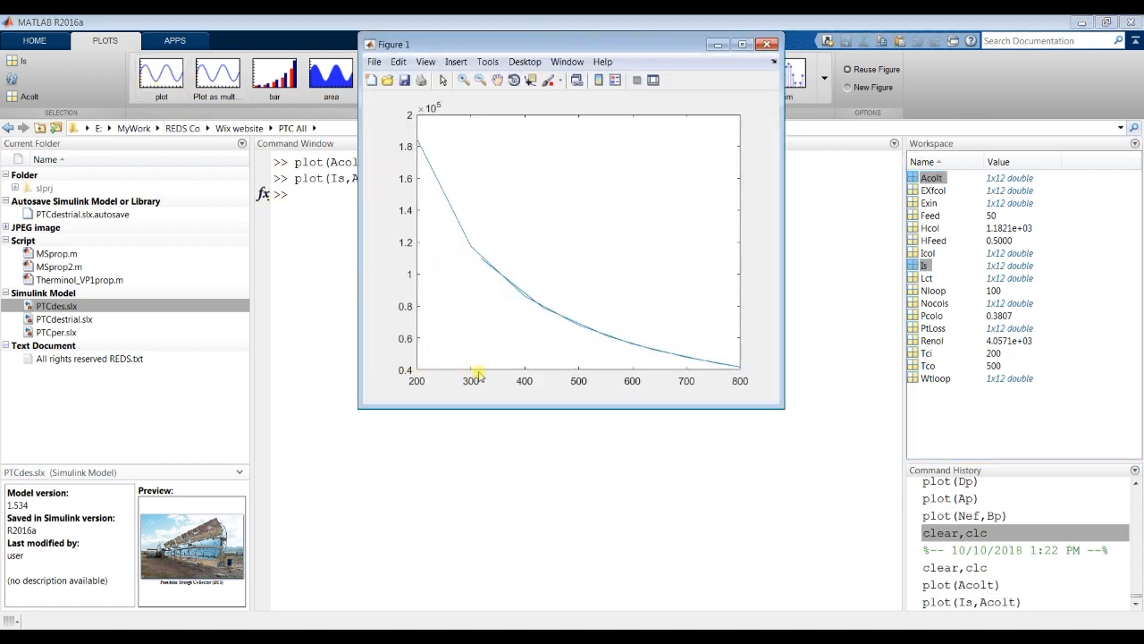
click(766, 46)
click(161, 73)
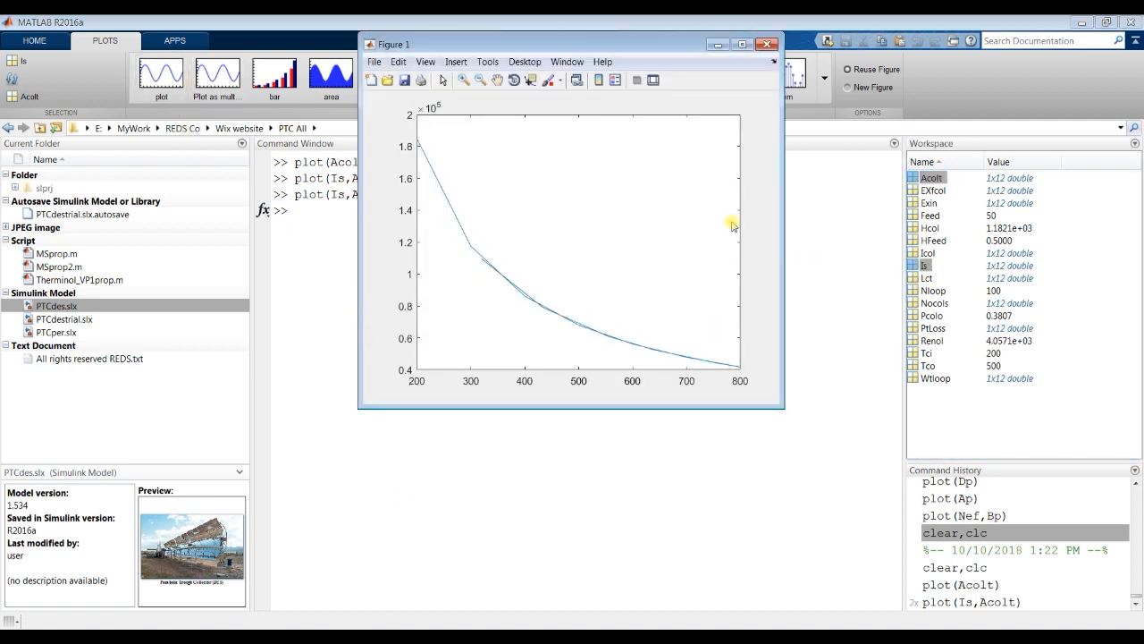
click(766, 46)
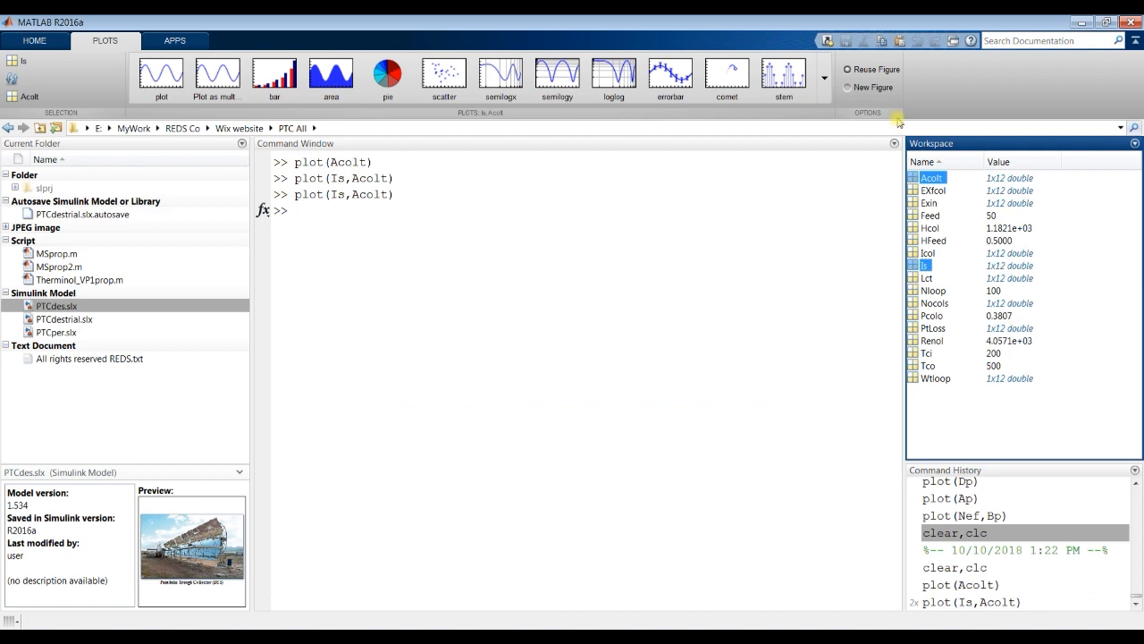
Step: Plot the solar radiation variable Is on its own and close the figure
click(924, 266)
click(161, 73)
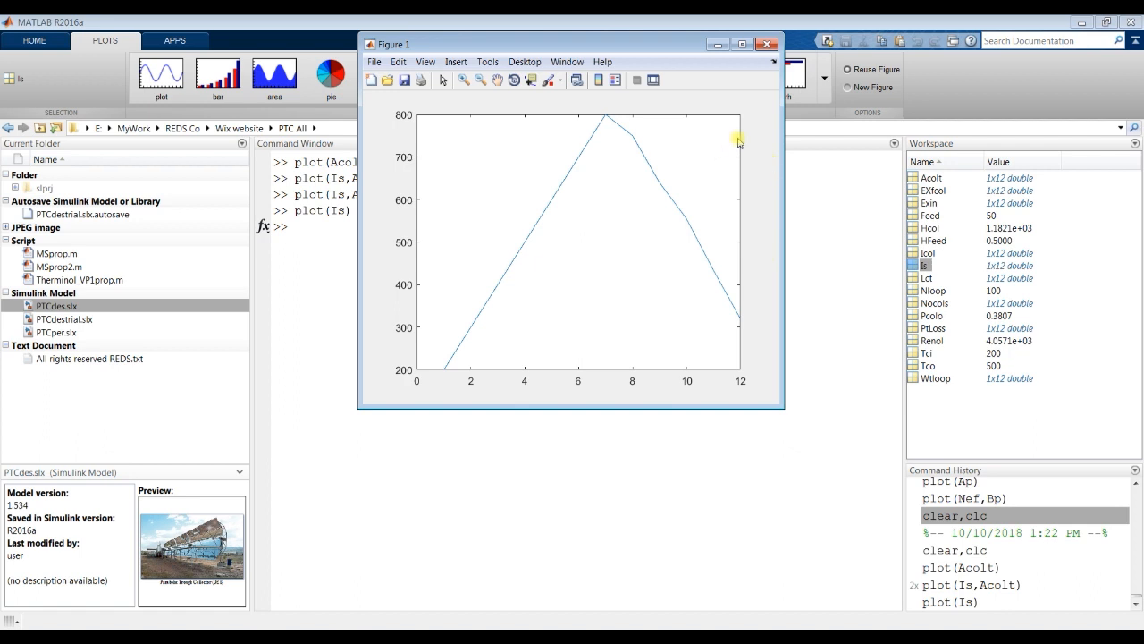
click(765, 45)
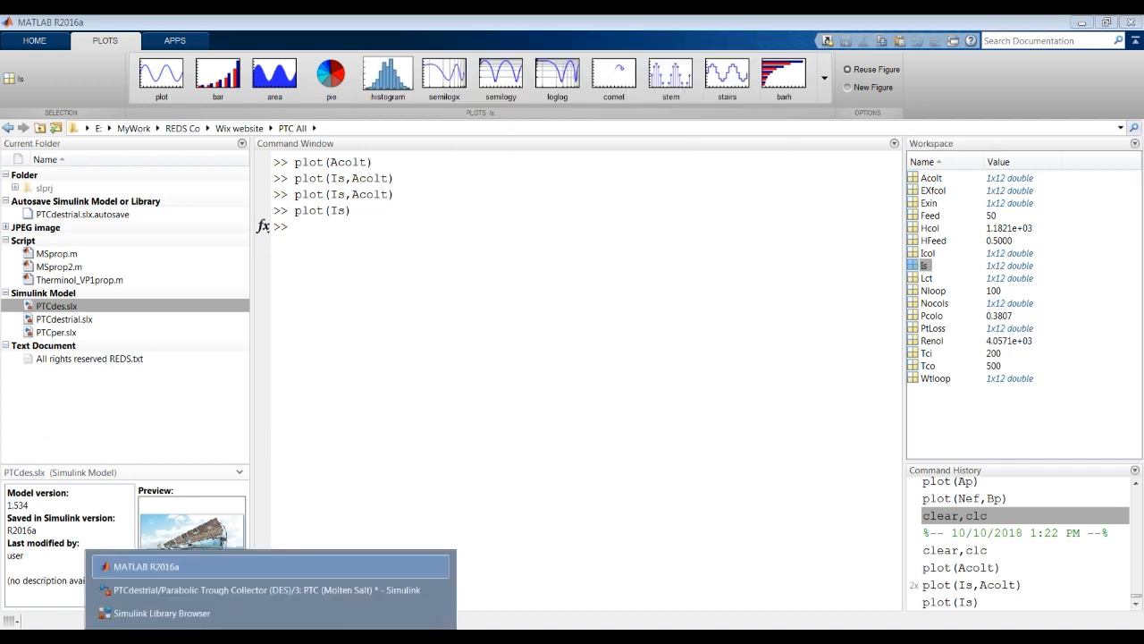
click(269, 590)
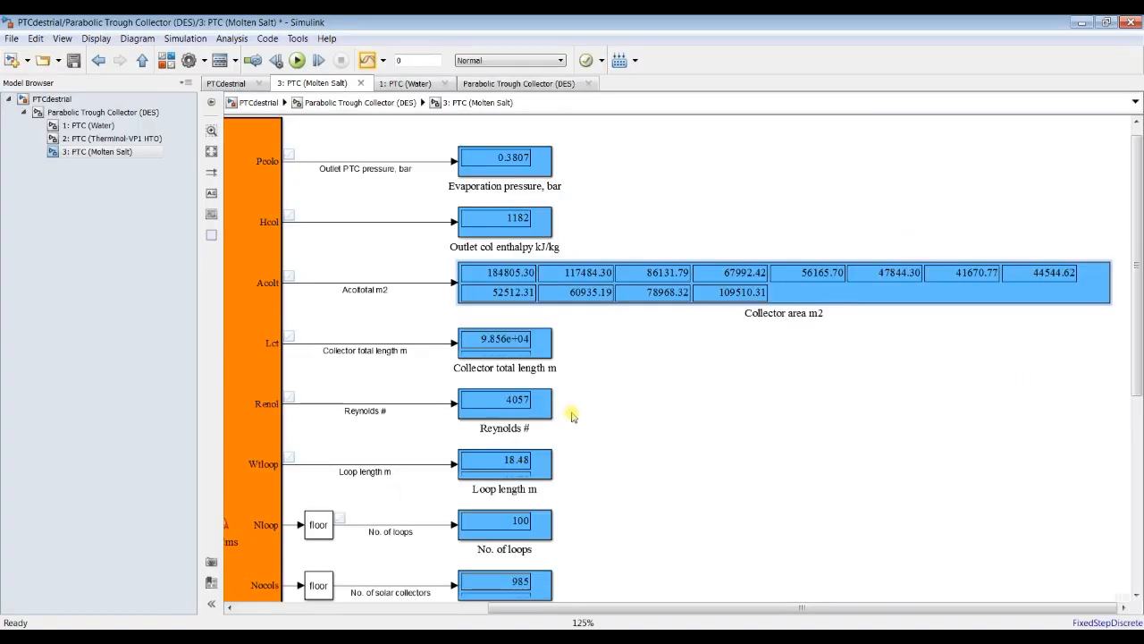
click(76, 99)
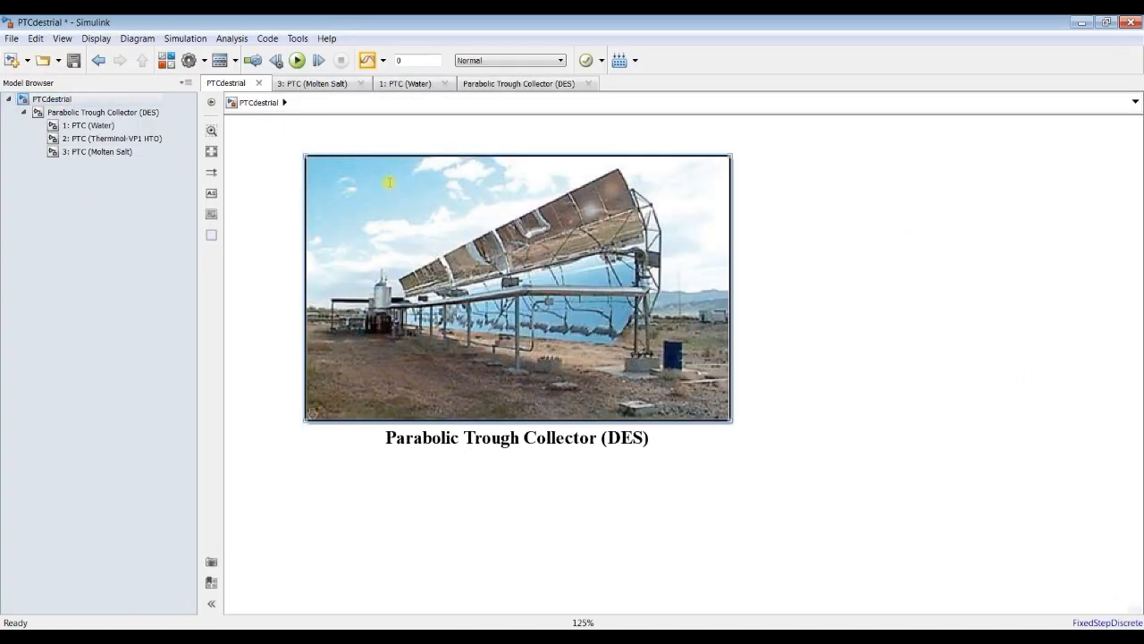
double_click(523, 231)
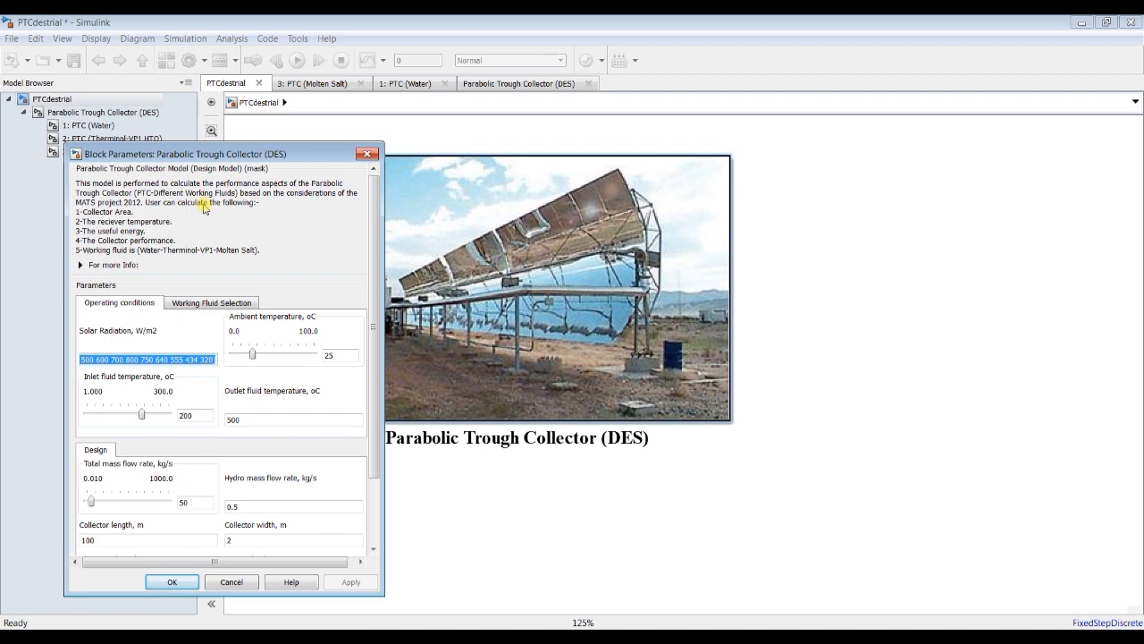
drag(229, 153, 247, 85)
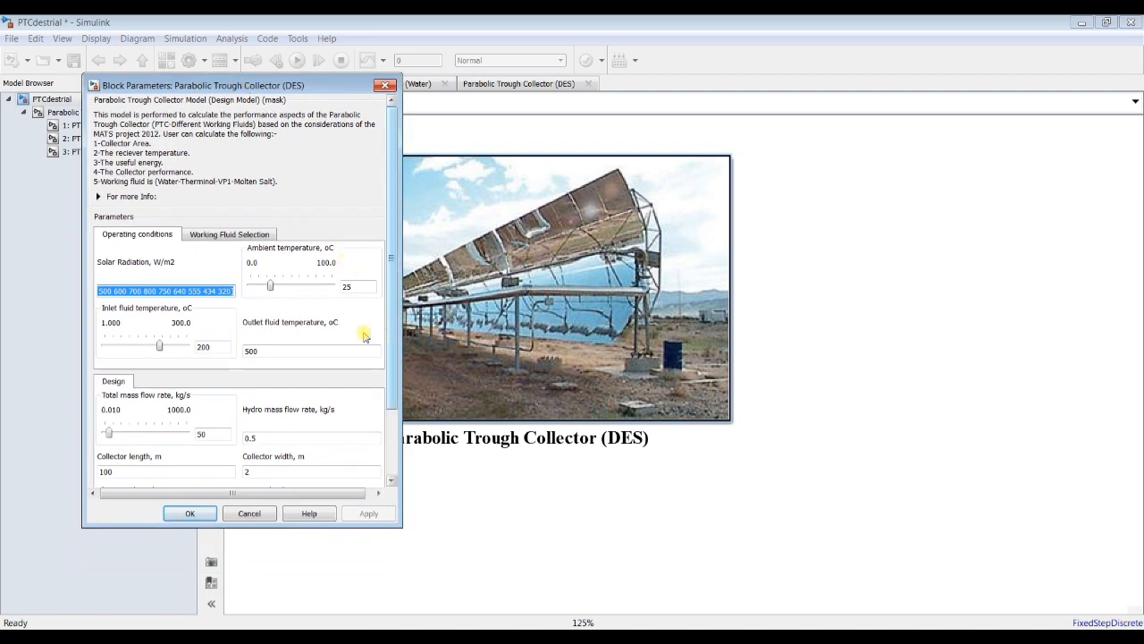
double_click(275, 351)
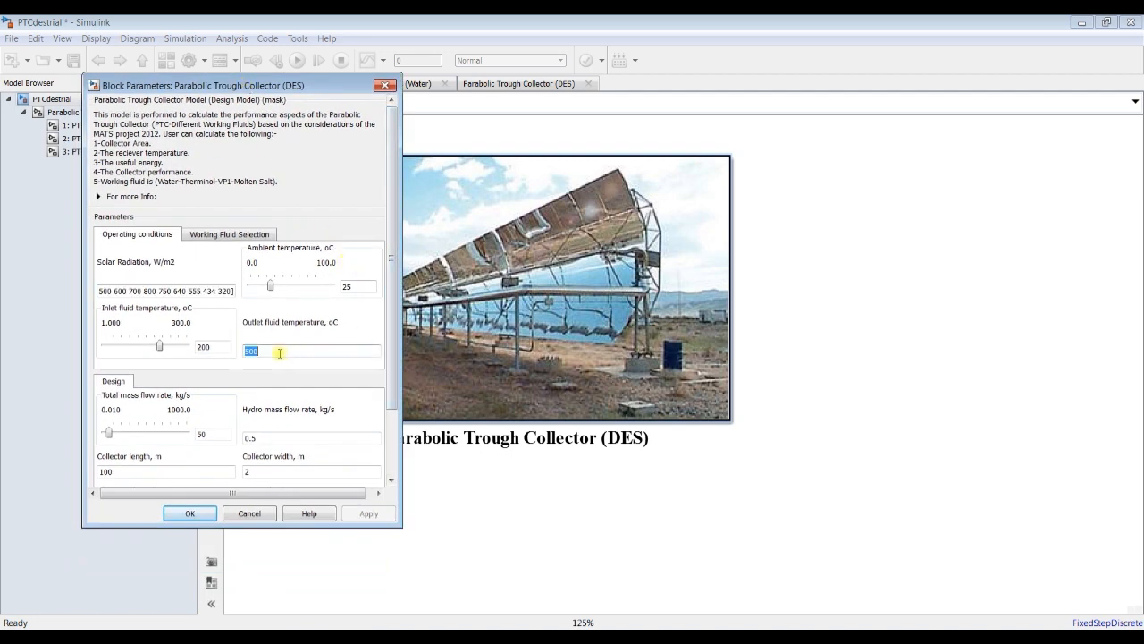
triple_click(179, 290)
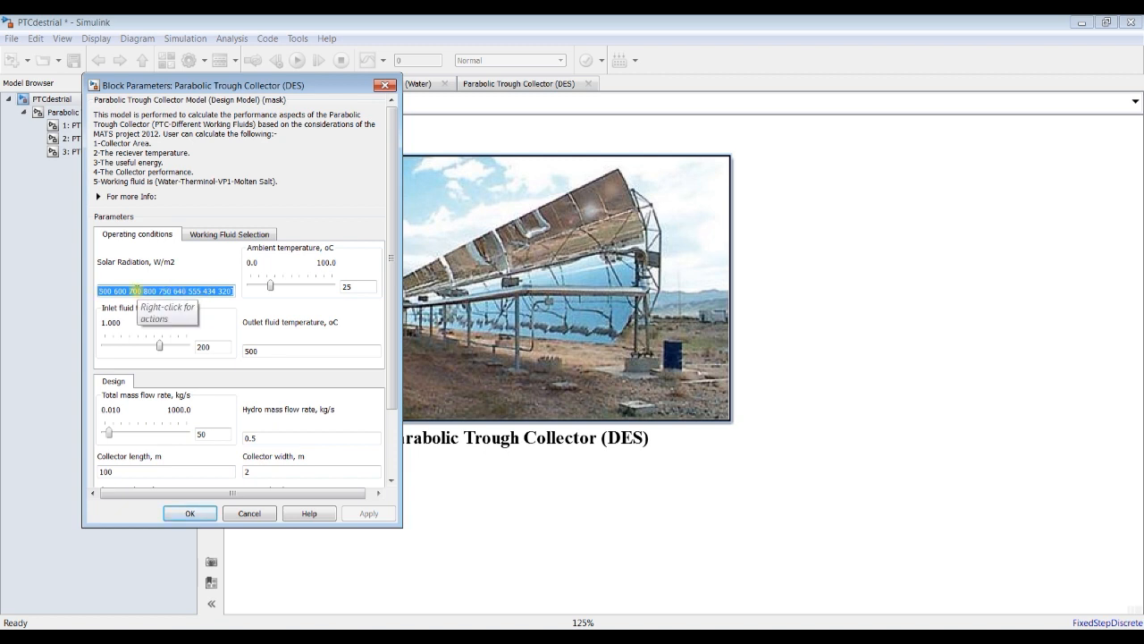
double_click(273, 351)
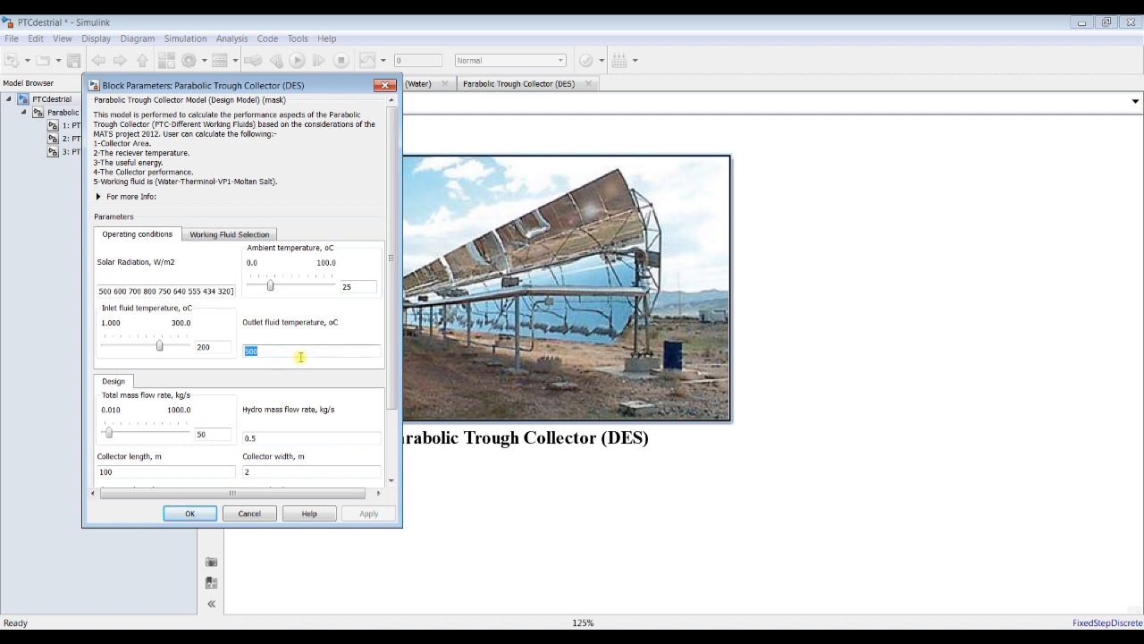
key(BackSpace)
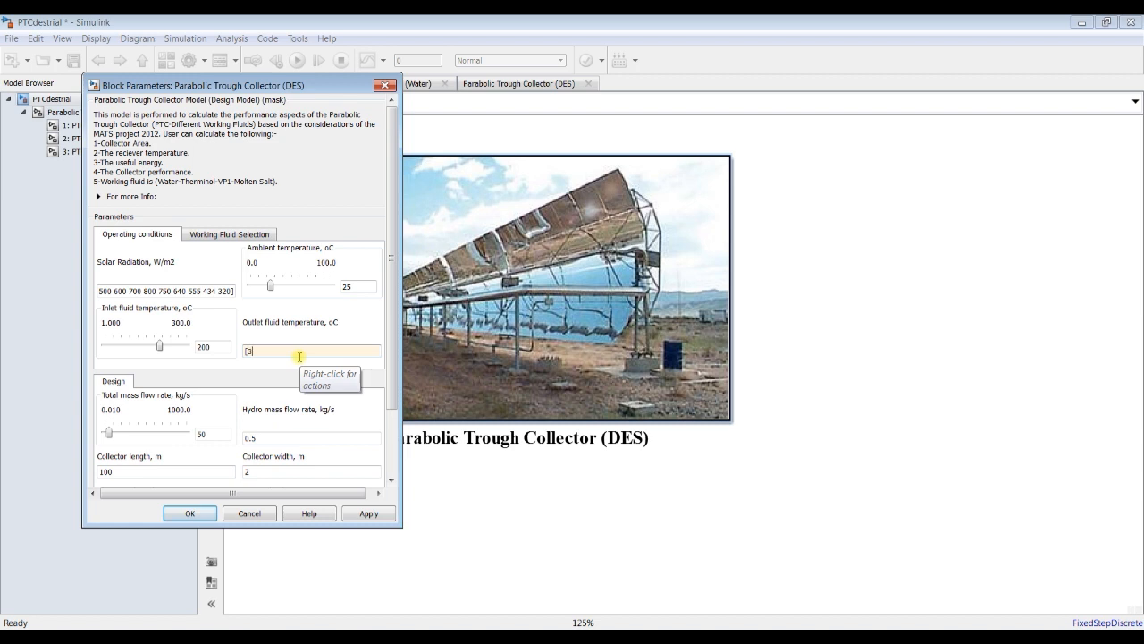
text(00 350 400 450 500 550)
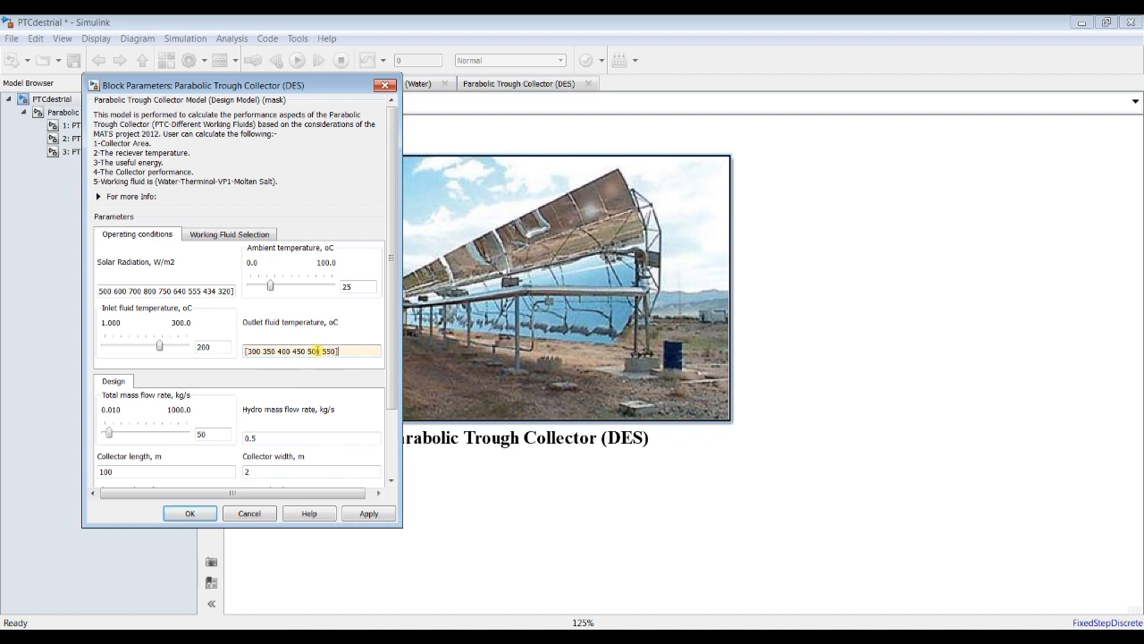
drag(247, 351, 293, 352)
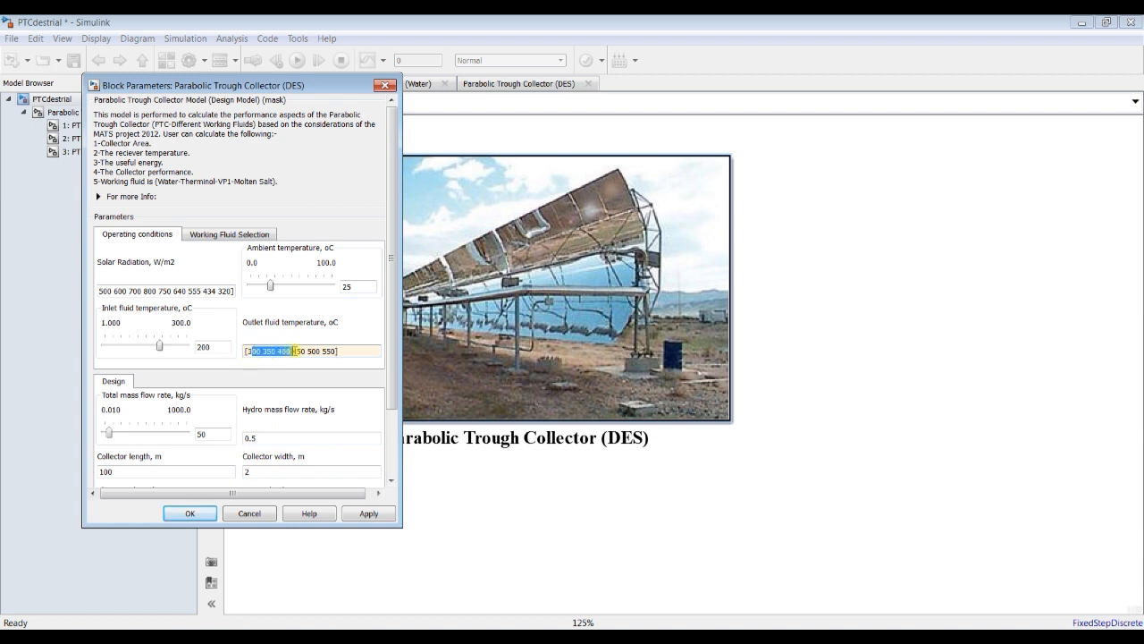
triple_click(160, 292)
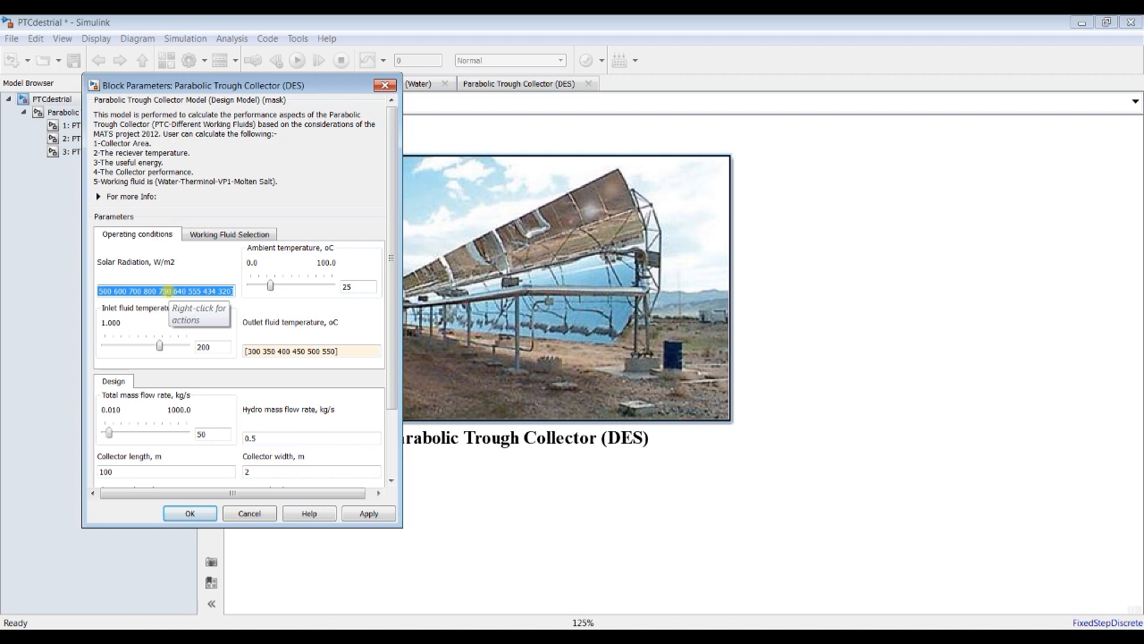
text([500 600 700)
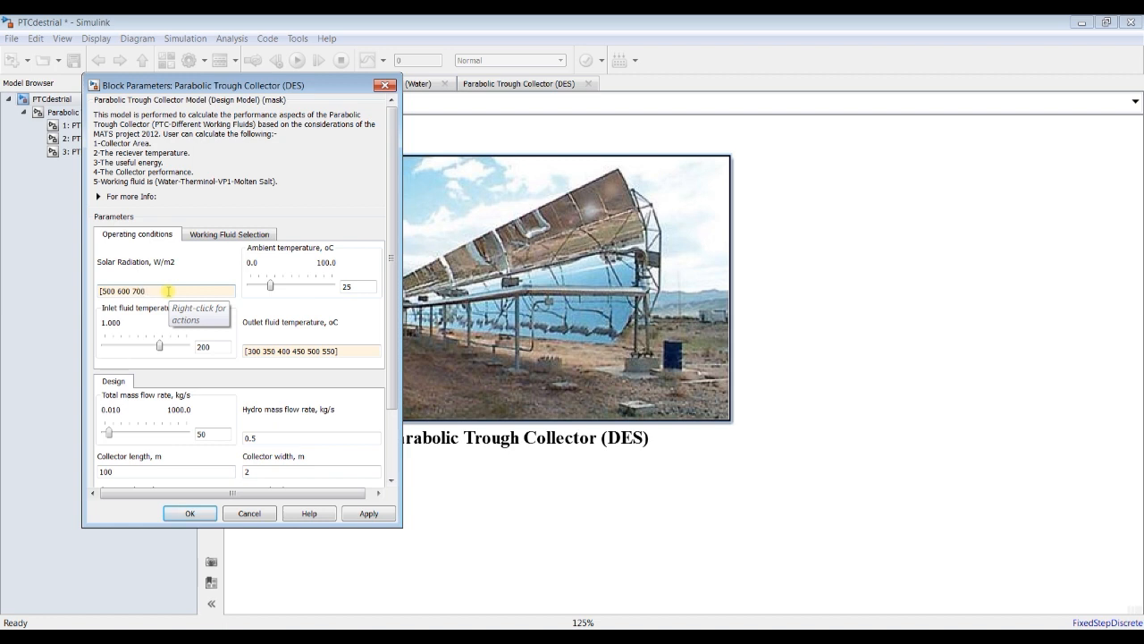
text(750 800 850)
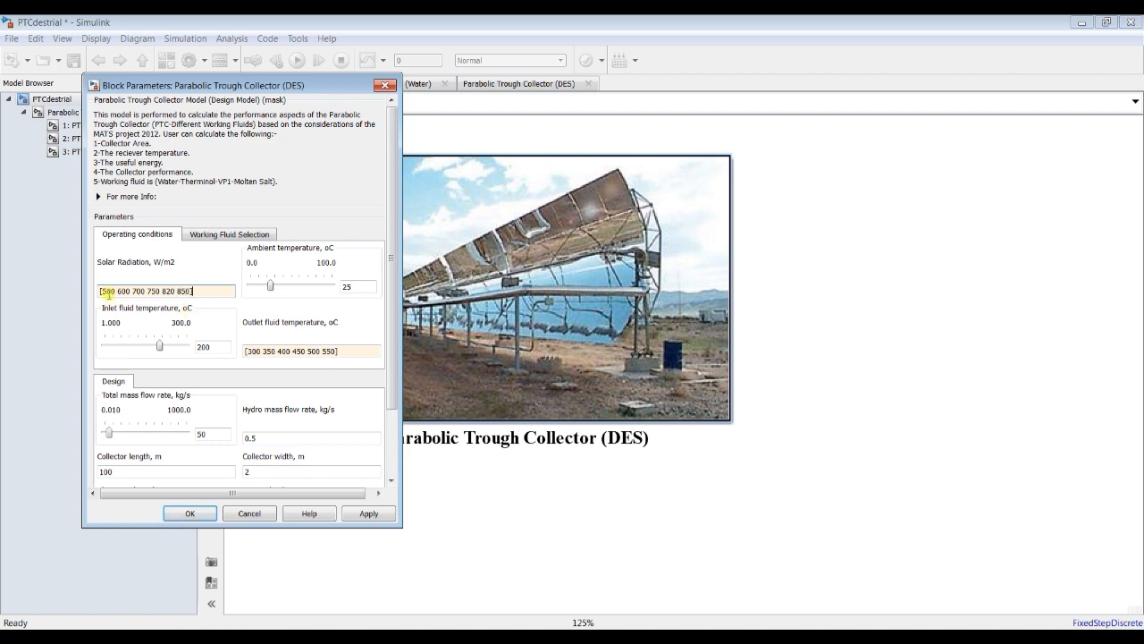
drag(102, 290, 136, 291)
click(369, 513)
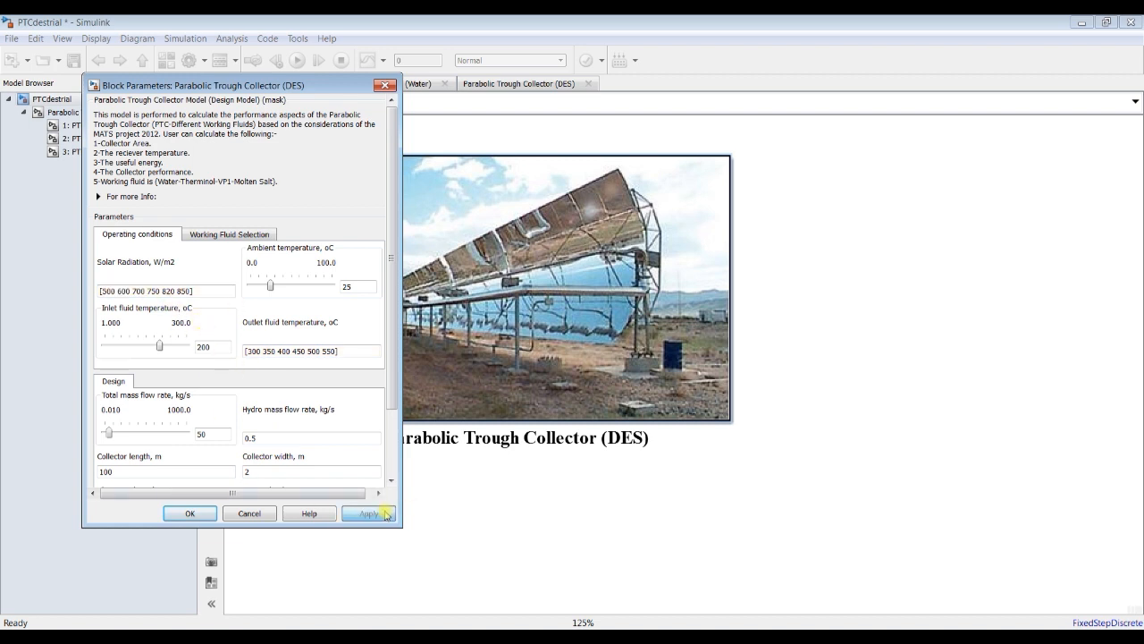
click(190, 513)
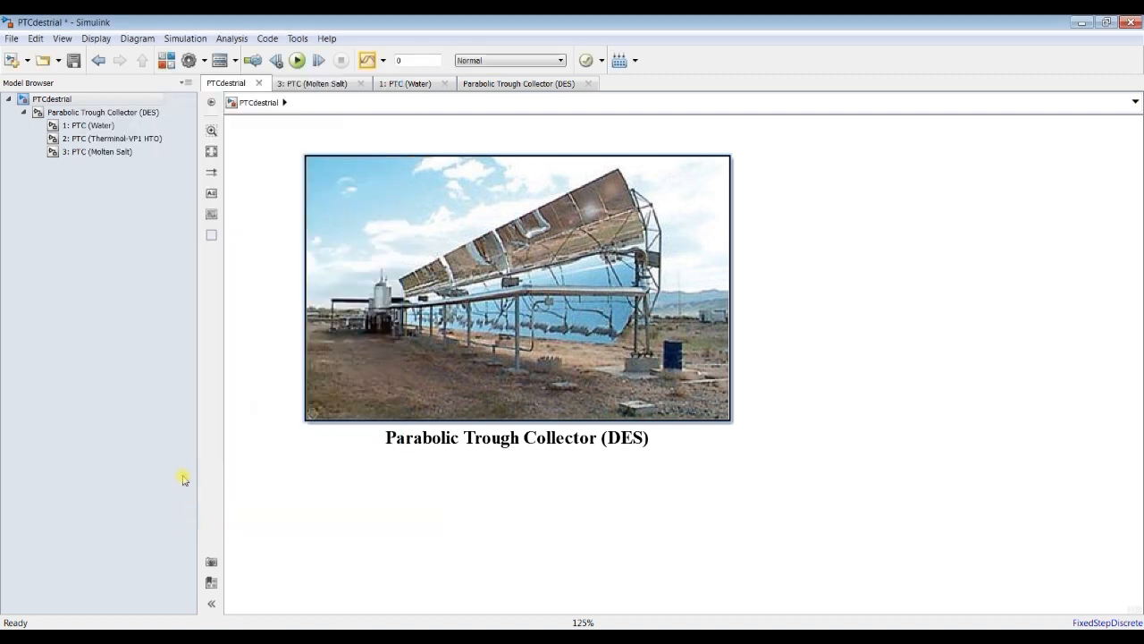
Step: Run the simulation from the 3: PTC (Molten Salt) subsystem with the new radiation and outlet temperature vectors
click(97, 151)
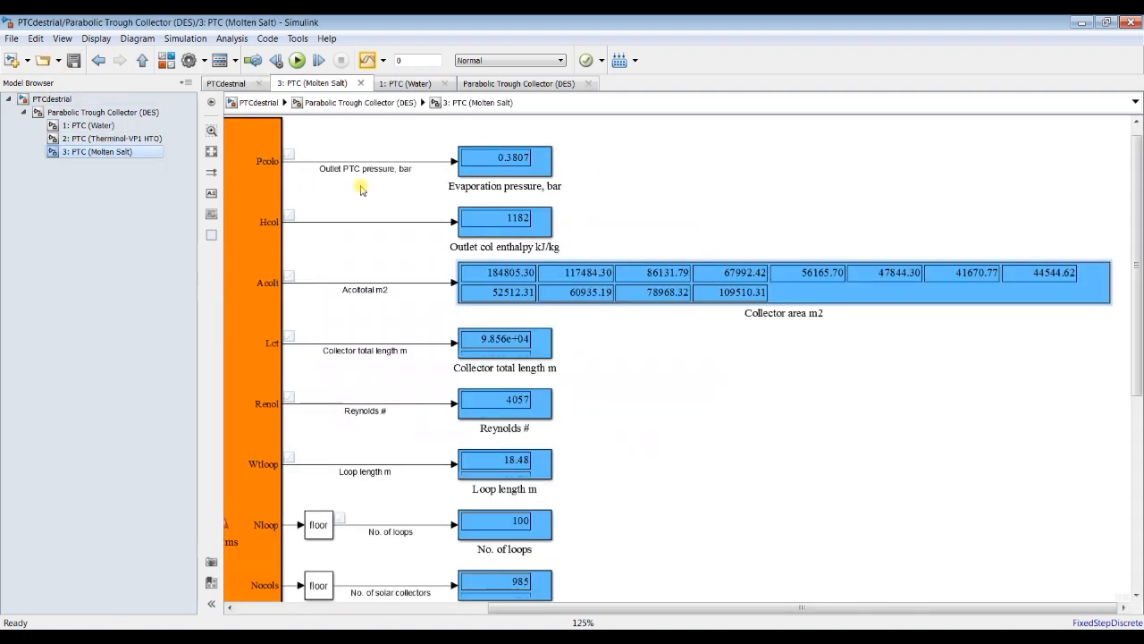
click(296, 59)
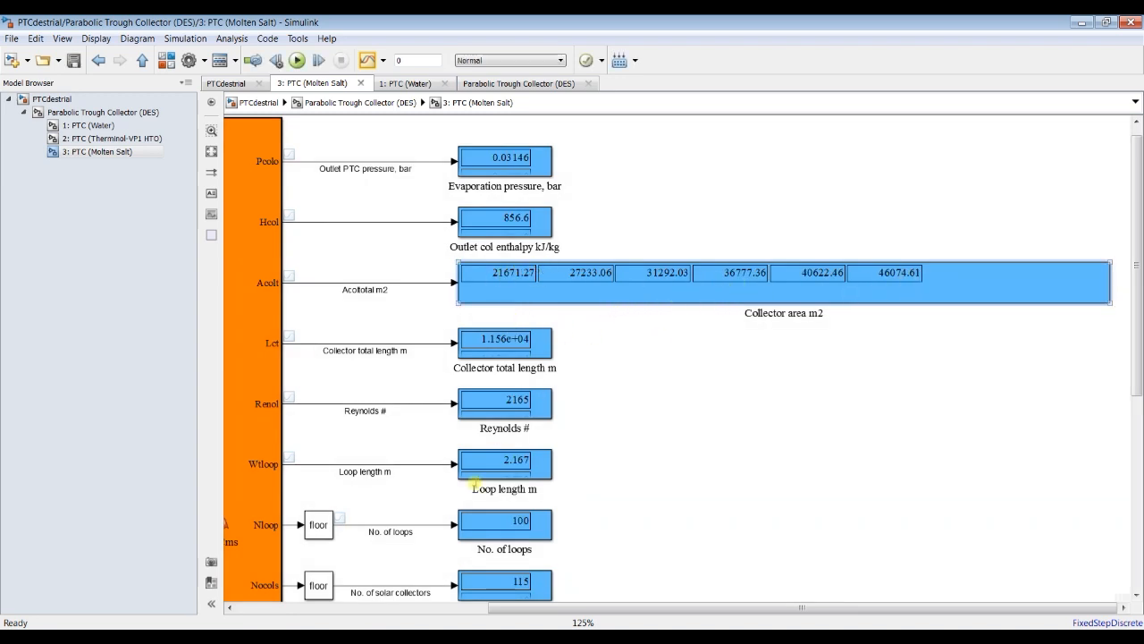
Step: Switch to MATLAB, plot collector area Acolt against solar radiation Is, and close the figure
click(241, 621)
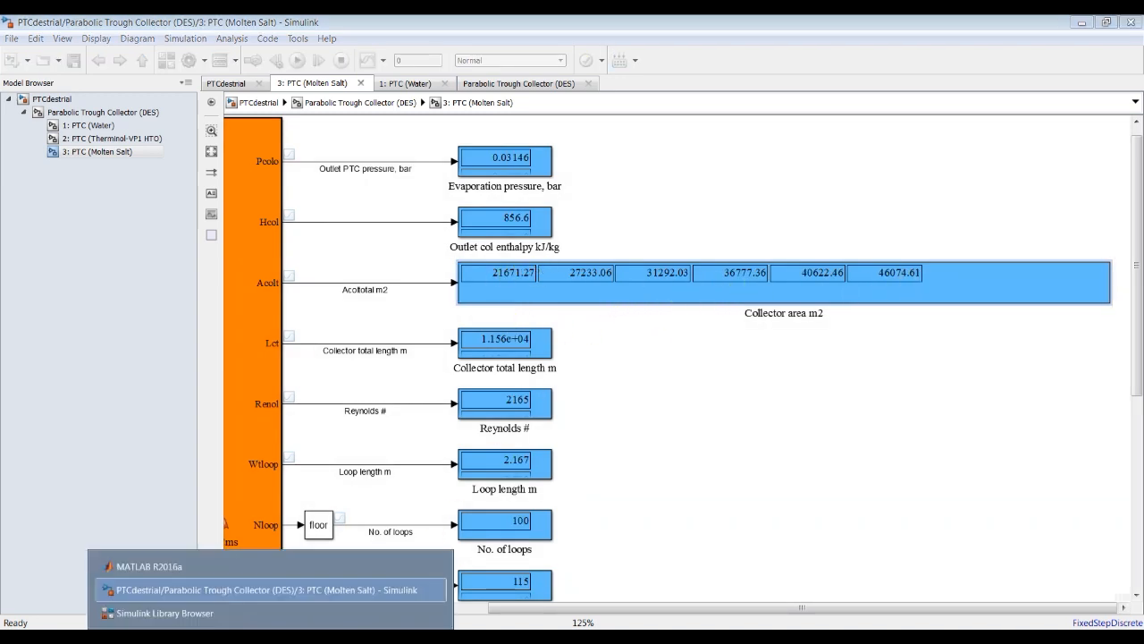
click(210, 560)
click(931, 180)
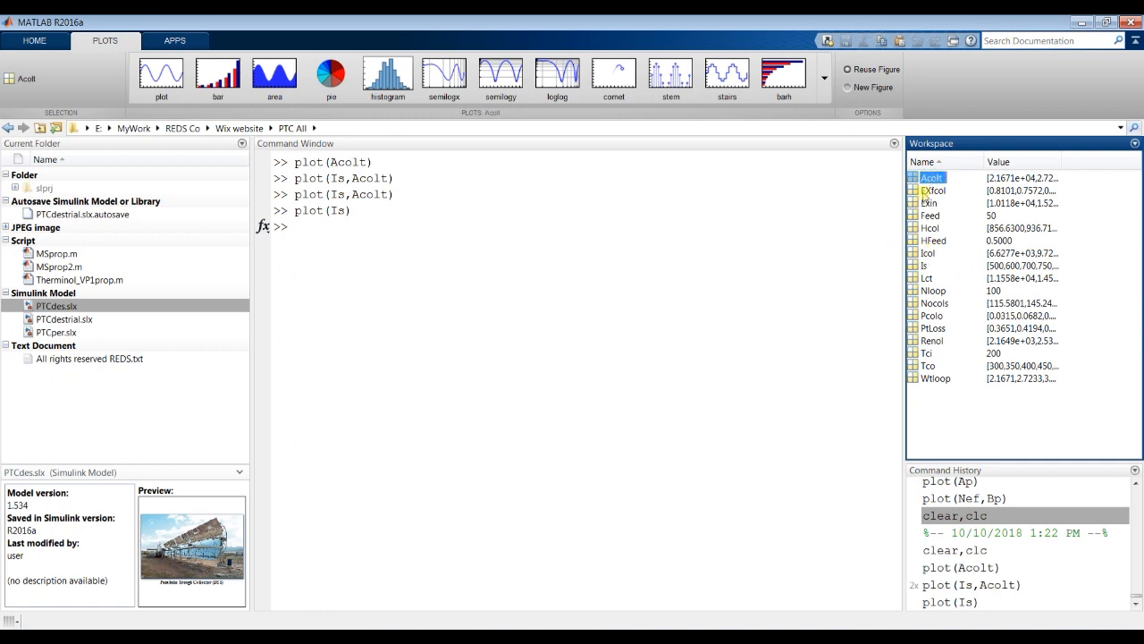
click(915, 266)
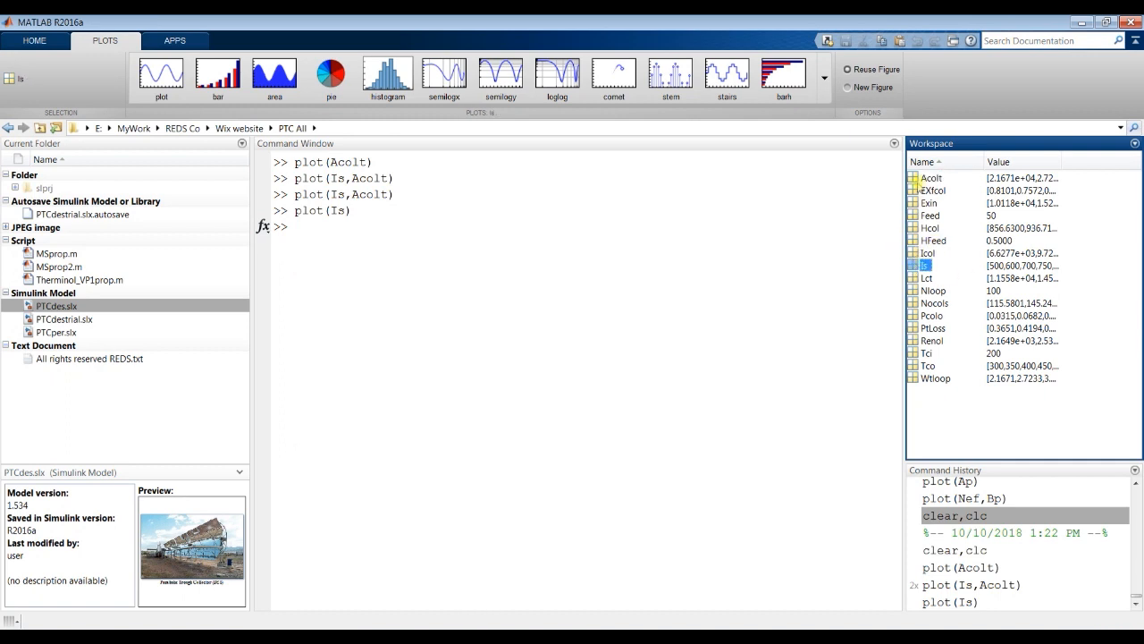
shift+click(930, 181)
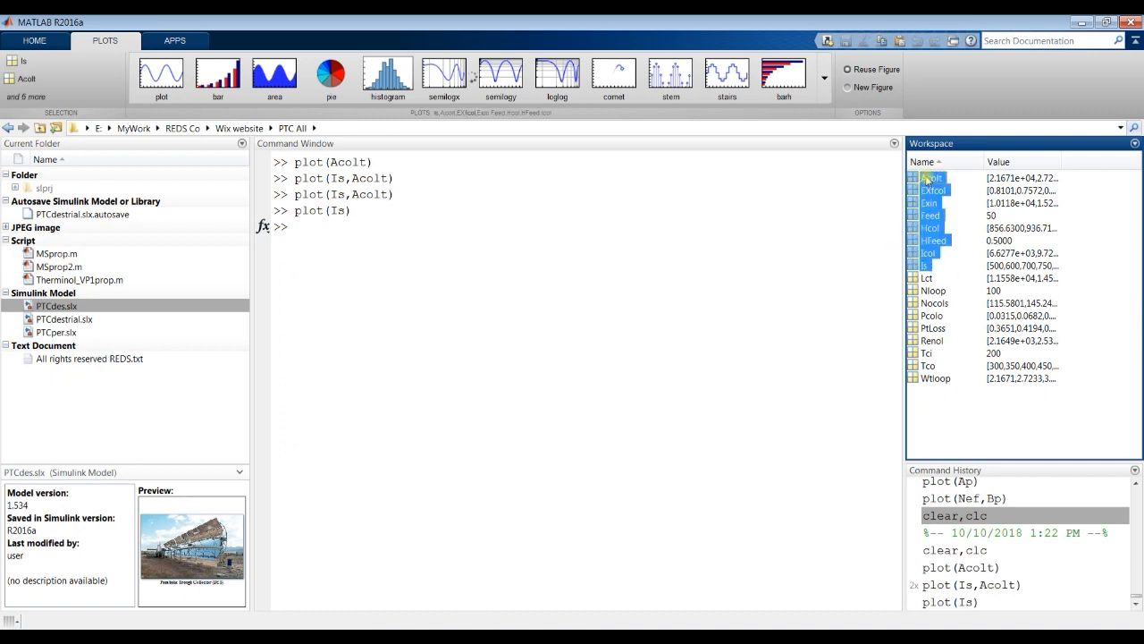
click(924, 268)
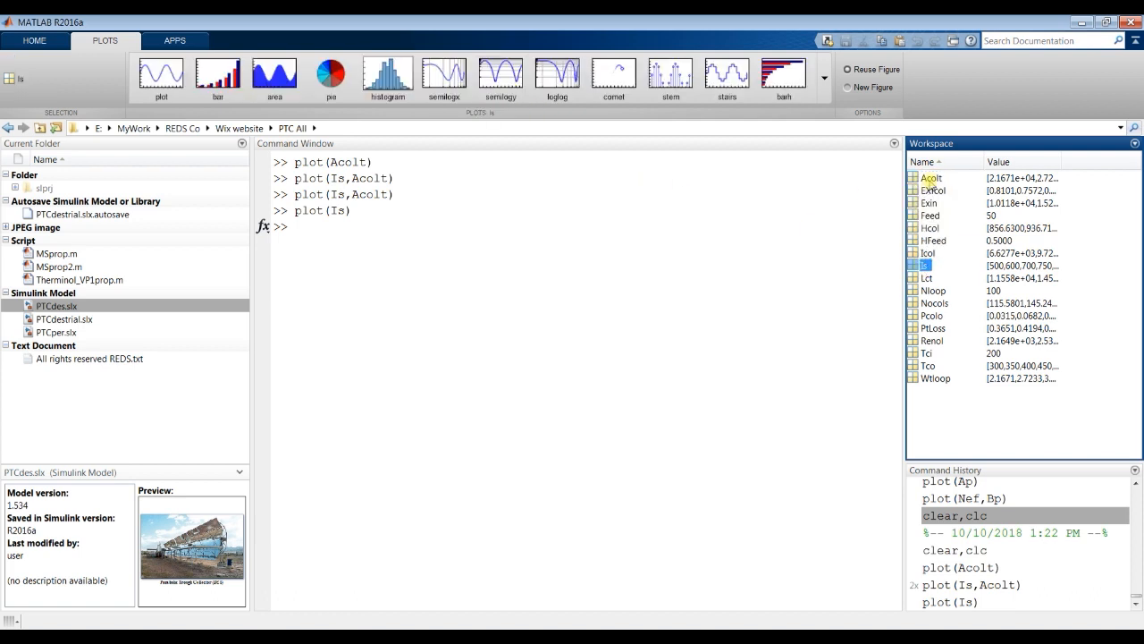
ctrl+click(930, 178)
click(148, 72)
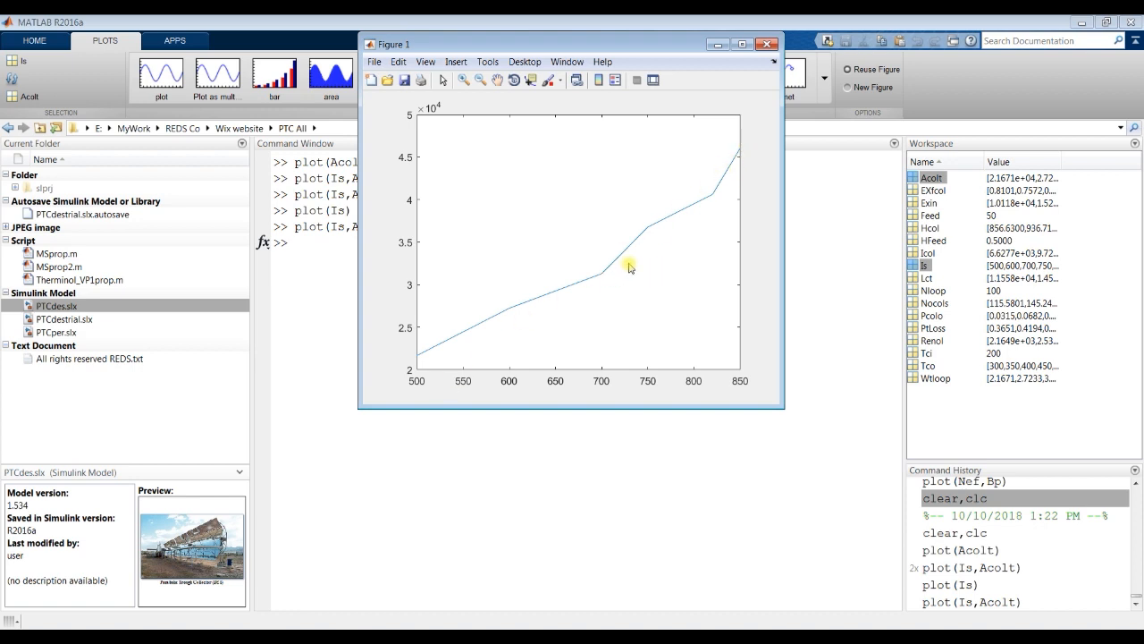
click(767, 44)
Step: Back in Simulink, widen the Evaporation pressure, Outlet col enthalpy and Collector total length displays to show more vector values
mouse_move(264, 615)
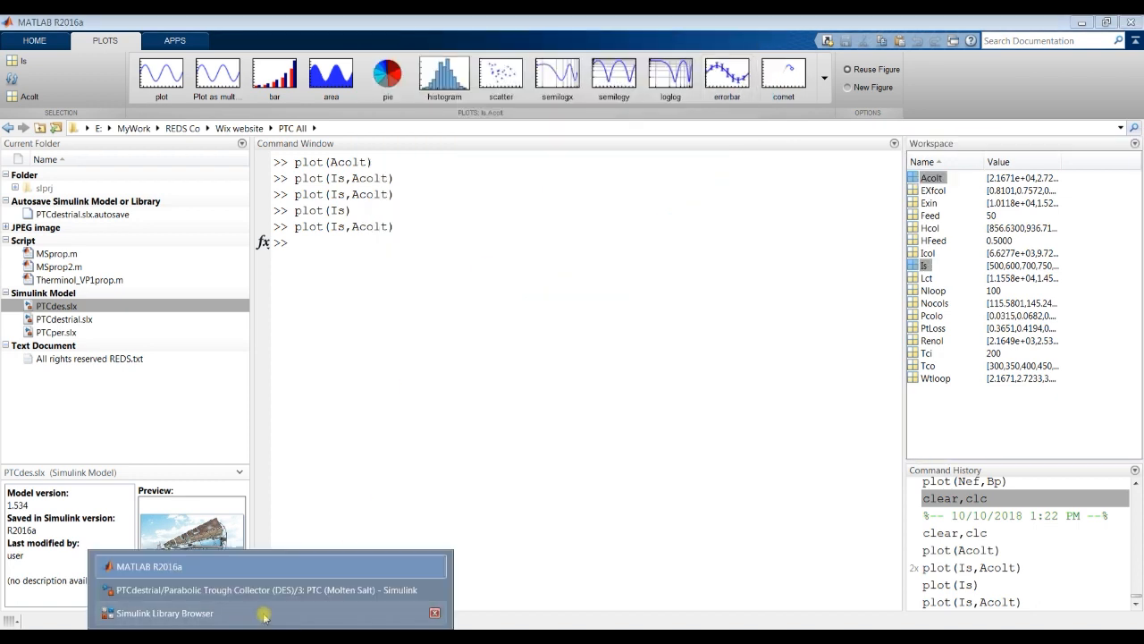
click(243, 590)
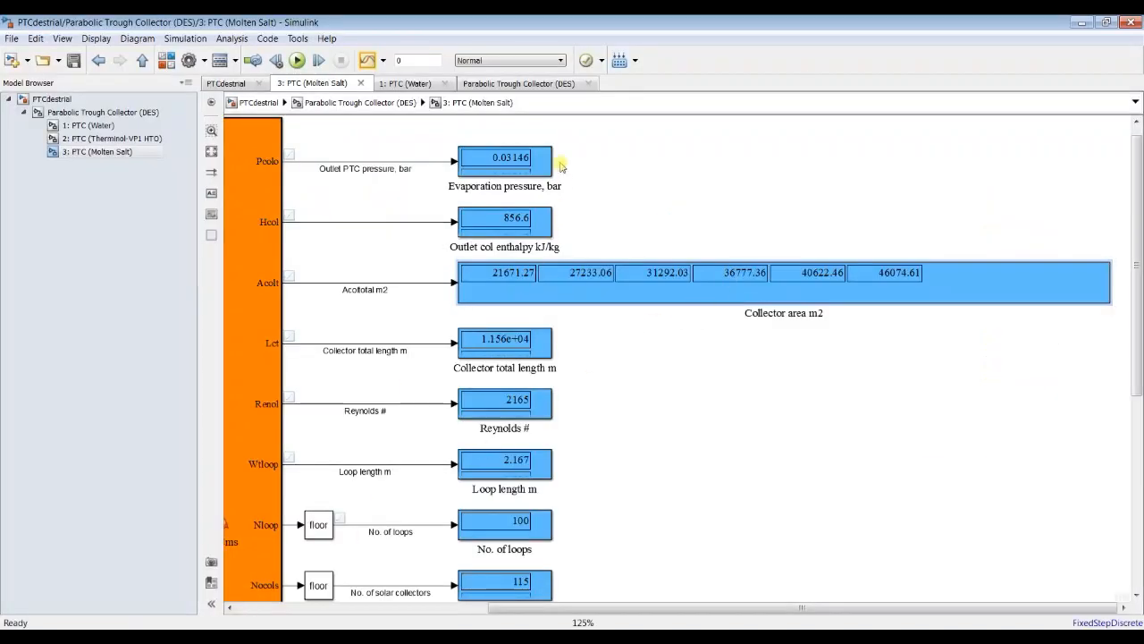
drag(548, 176, 999, 185)
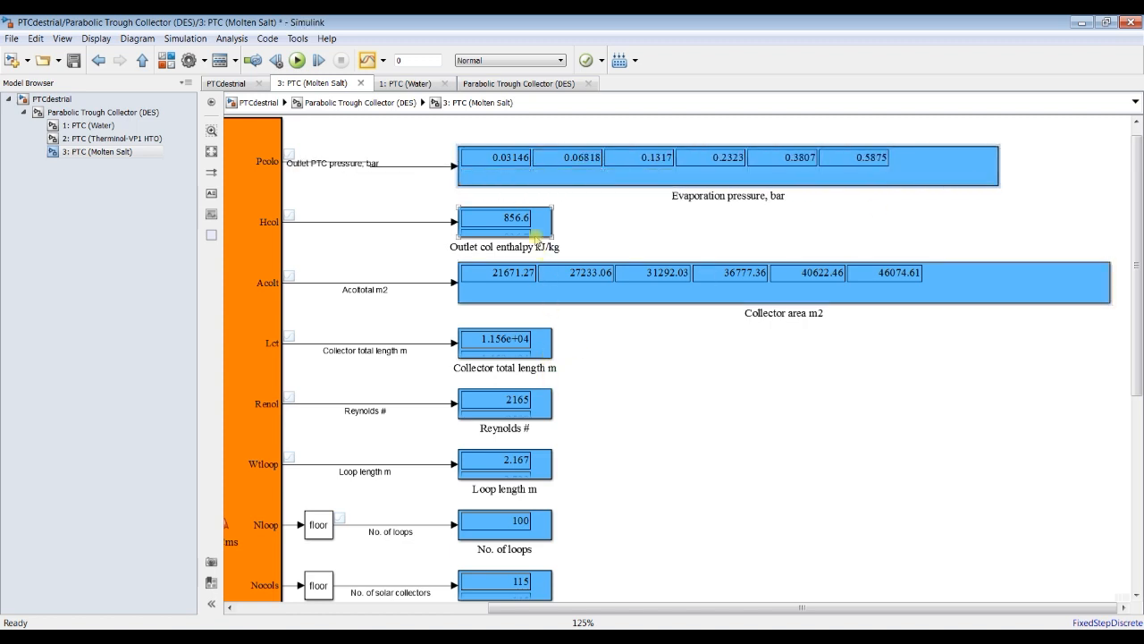
drag(551, 234, 729, 236)
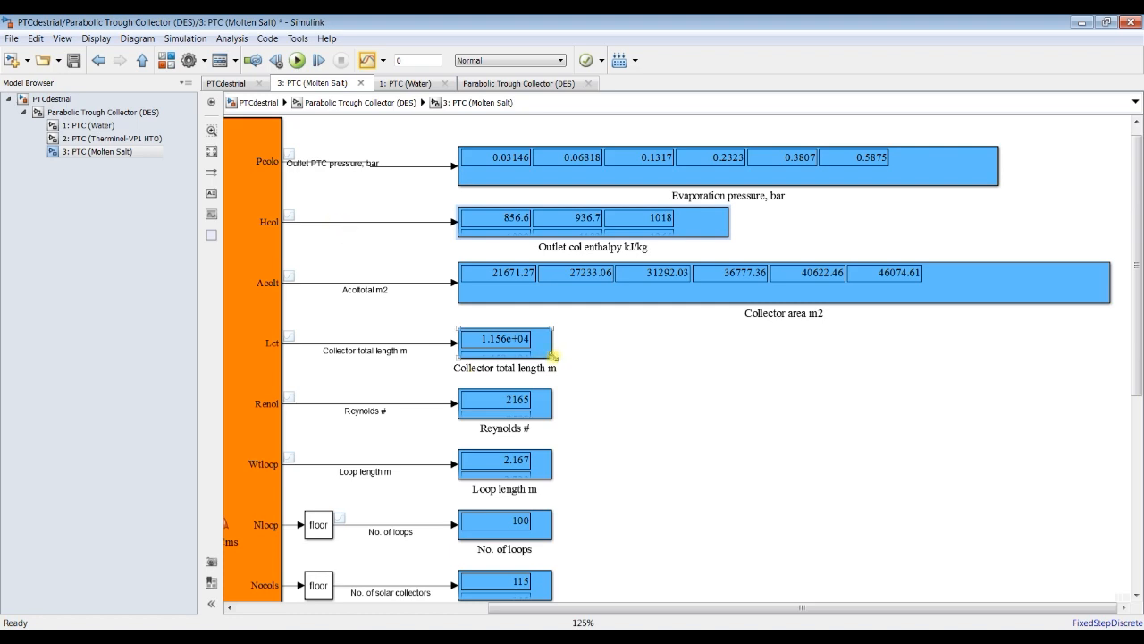
drag(544, 358, 739, 363)
drag(1141, 323, 1136, 483)
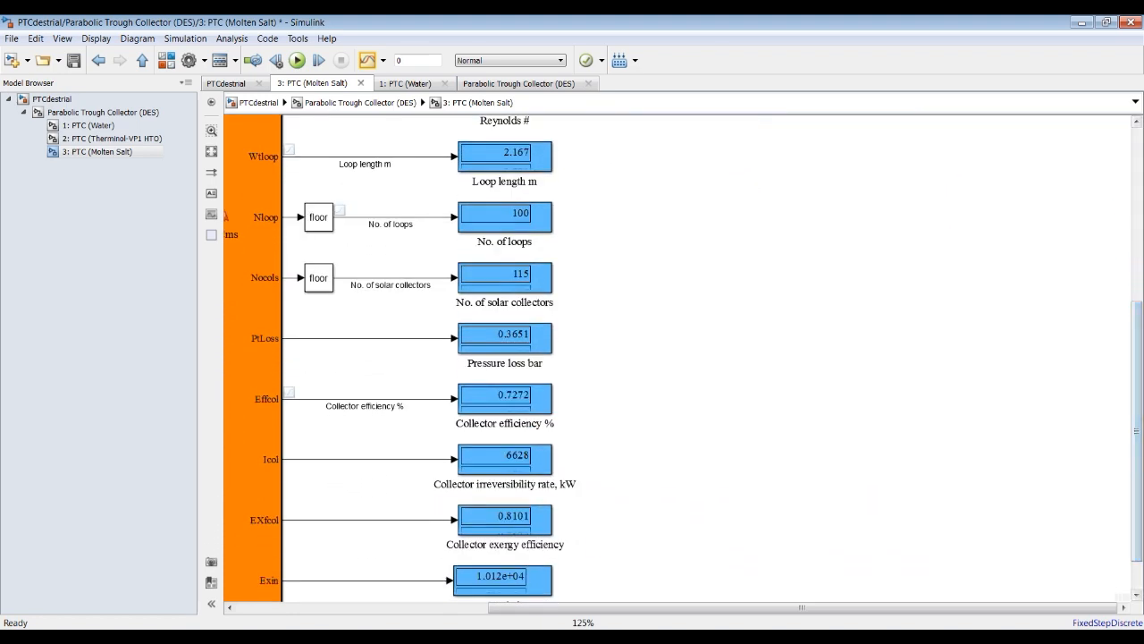
Step: Switch to MATLAB and plot the solar radiation variable Is by itself in a new figure
click(269, 637)
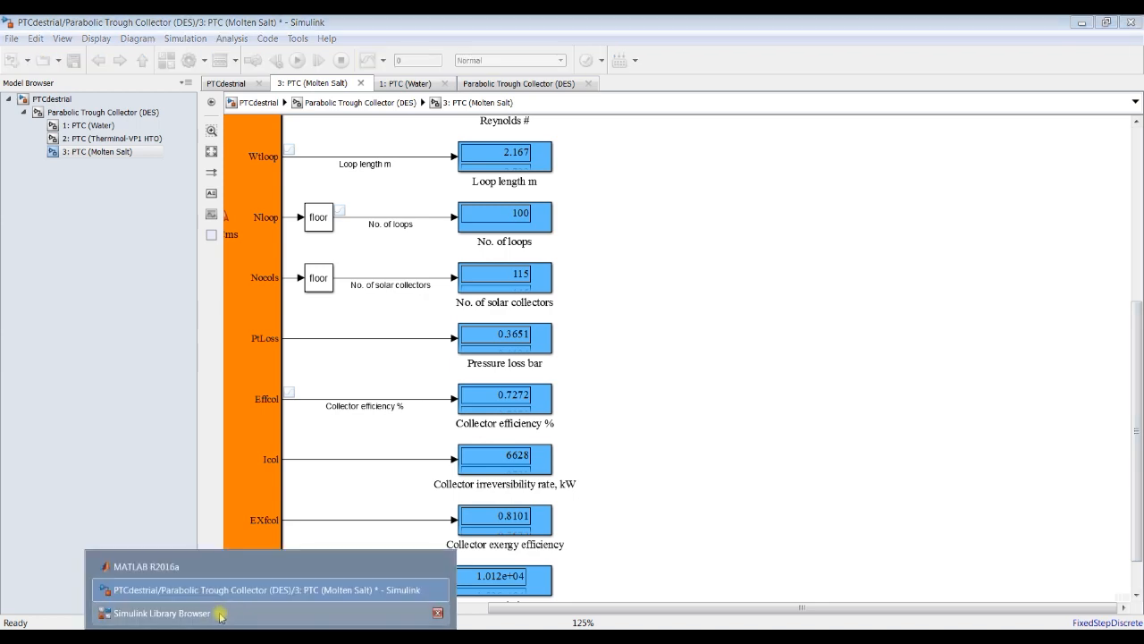
click(214, 567)
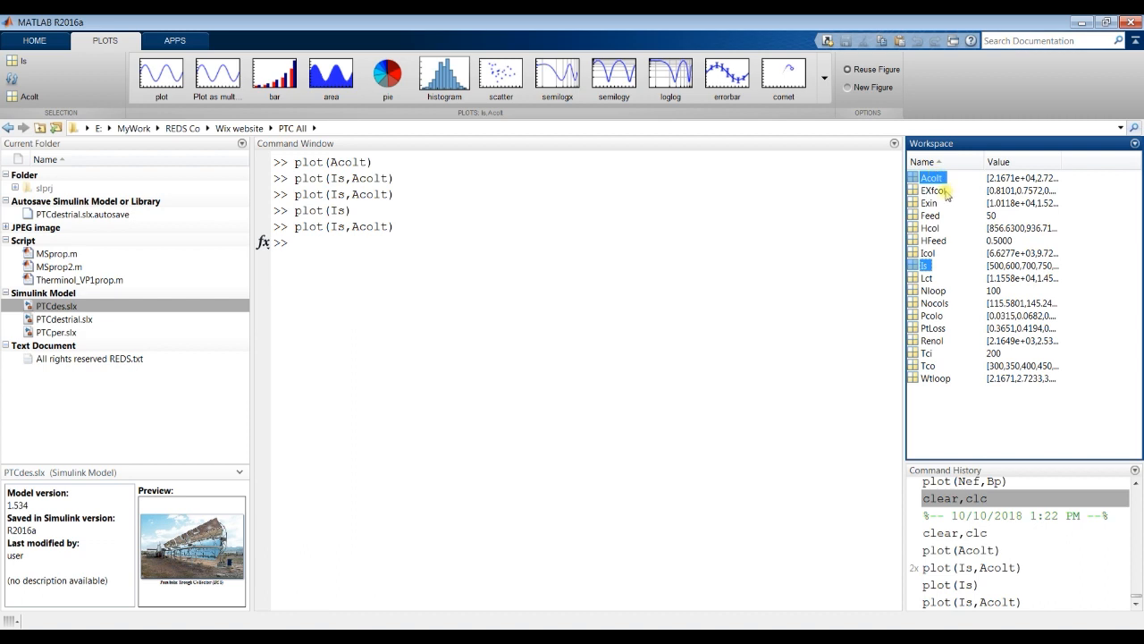
click(923, 267)
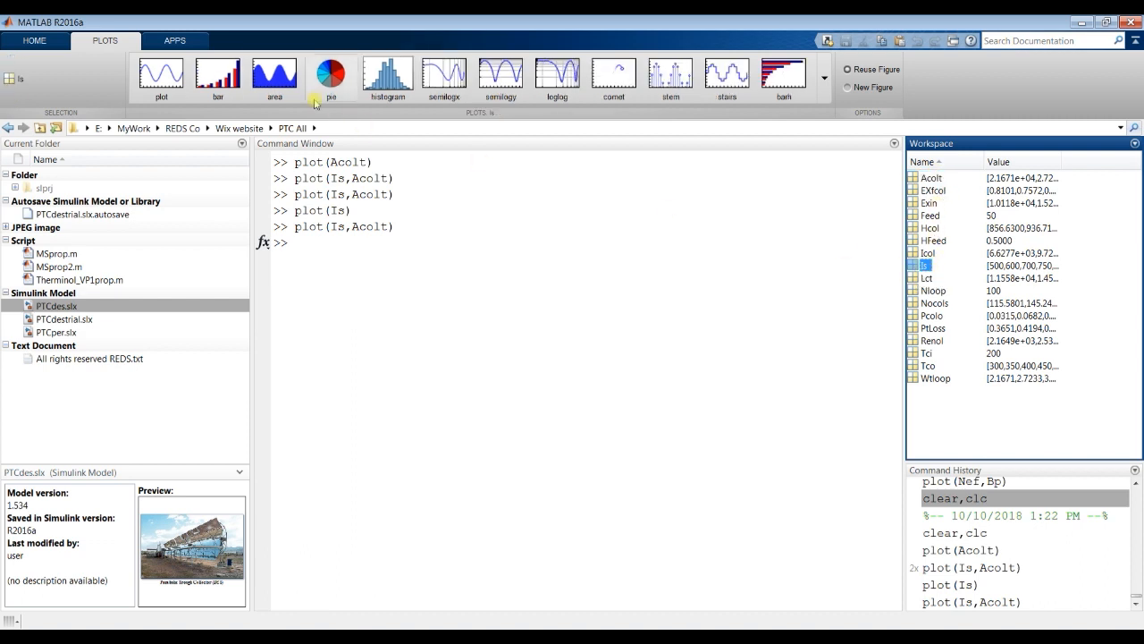
click(161, 73)
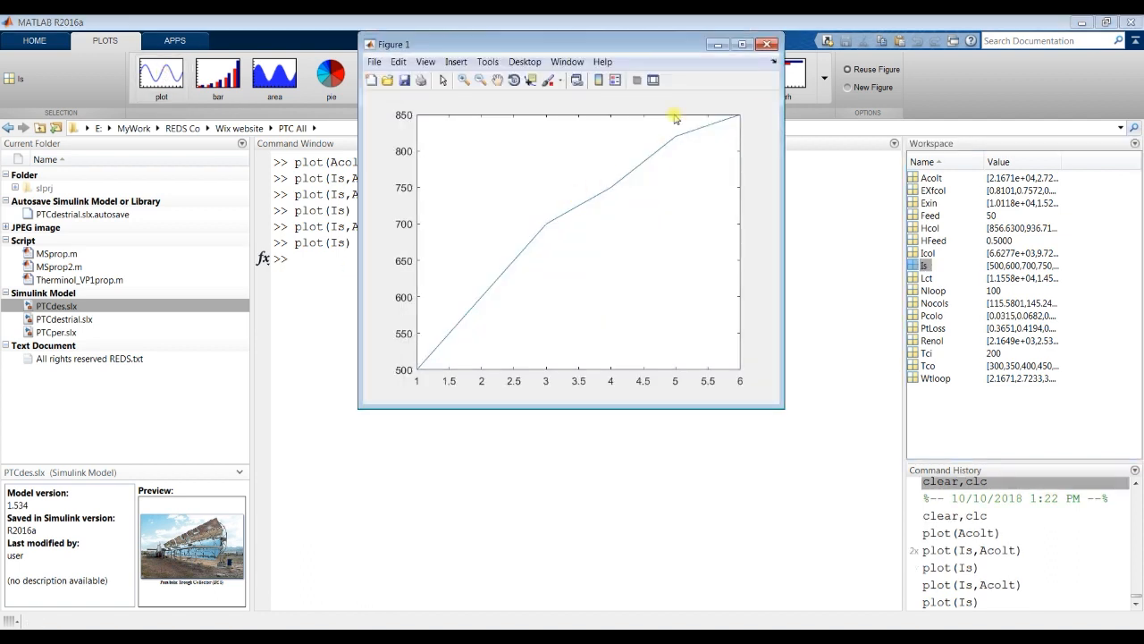
Step: Maximize the figure, show its plot tools and add a 3-by-3 grid of 2D subplot axes
click(744, 46)
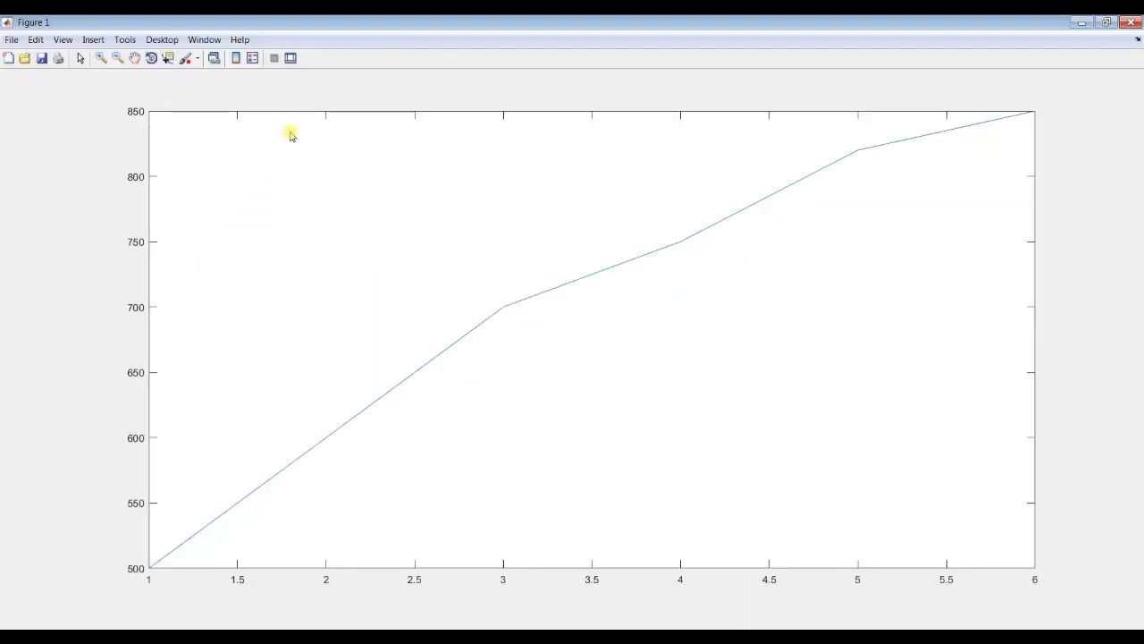
click(291, 58)
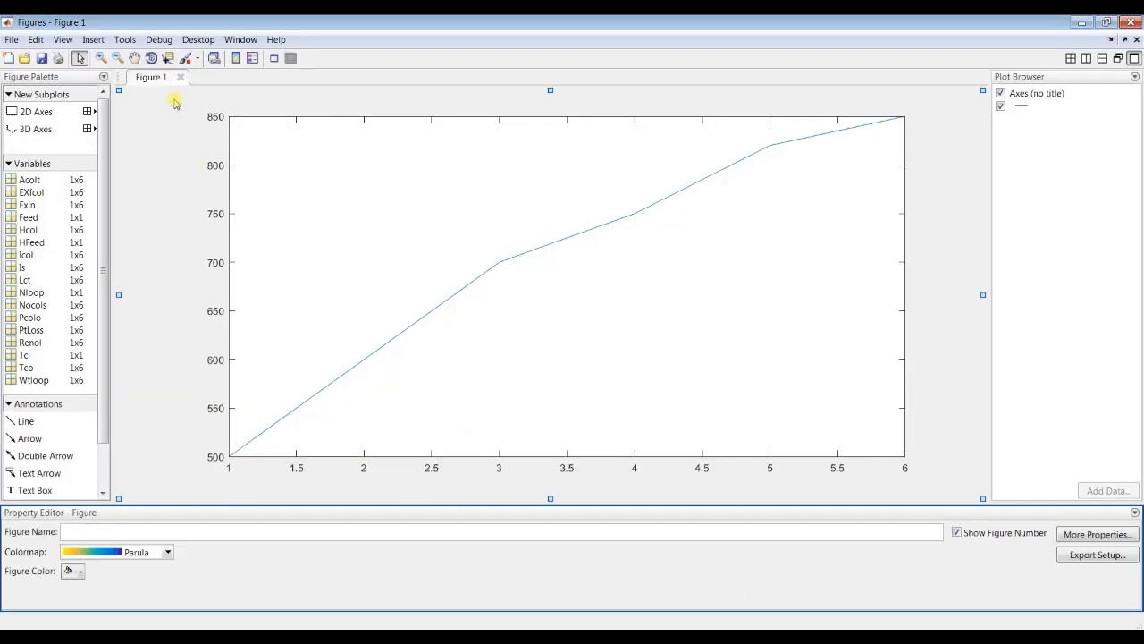
click(87, 111)
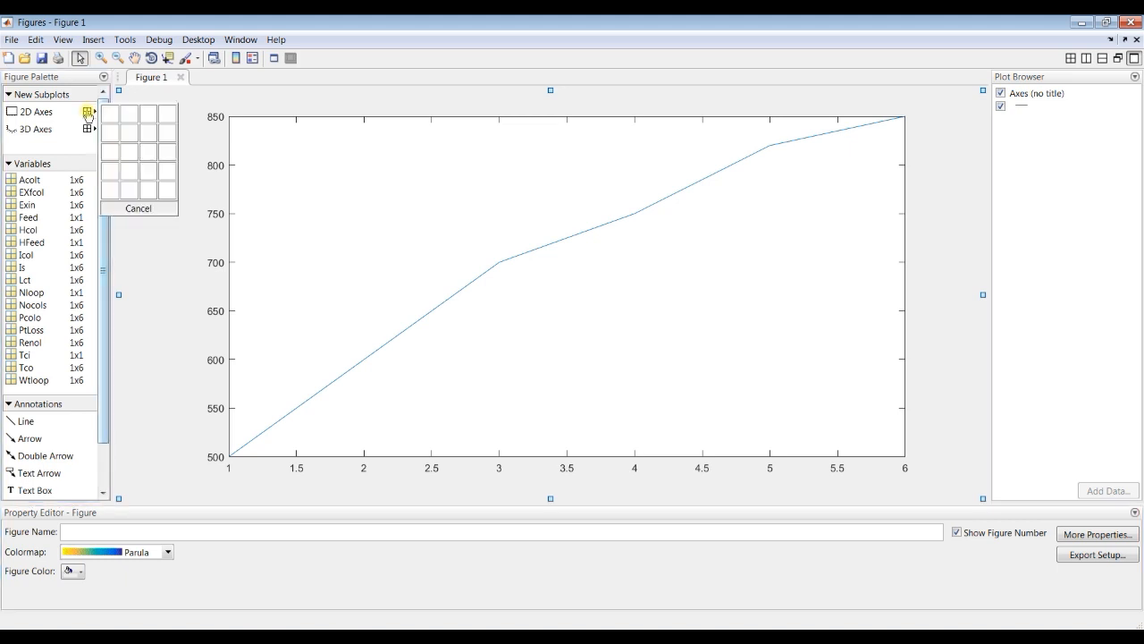
click(148, 152)
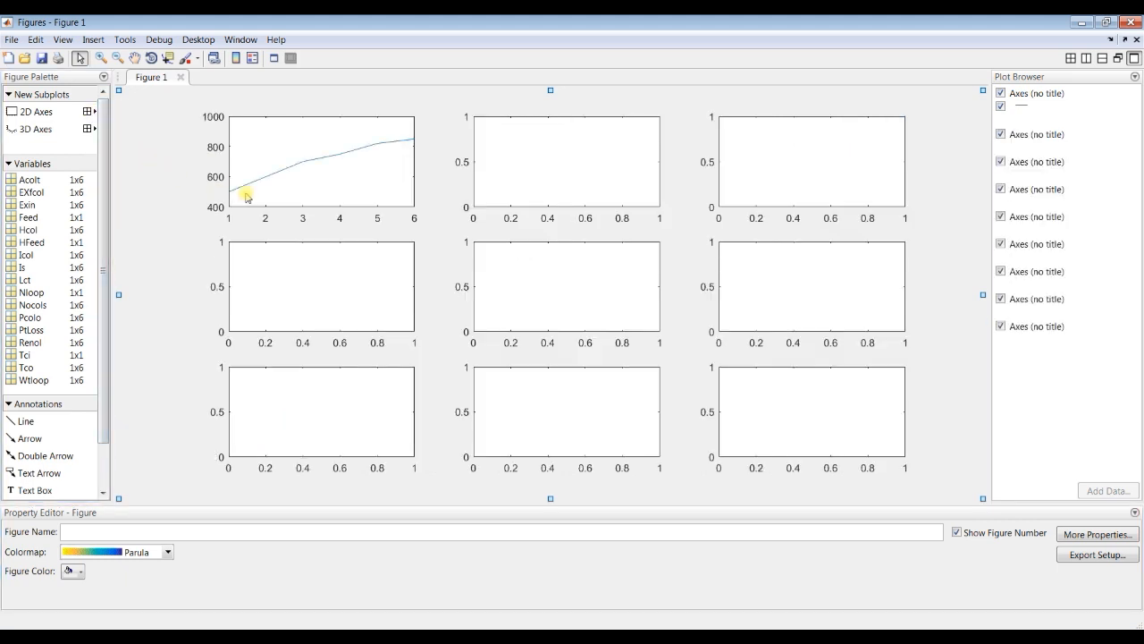
Step: Add a plot of Acolt against Tco to the middle subplot of the first row
click(575, 162)
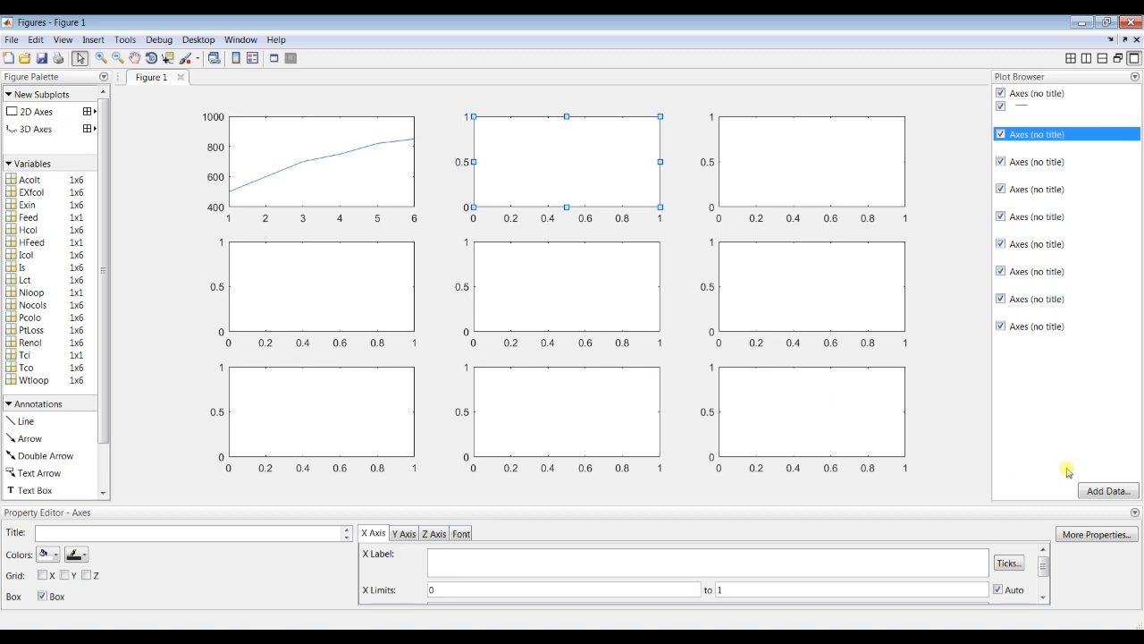
click(1102, 496)
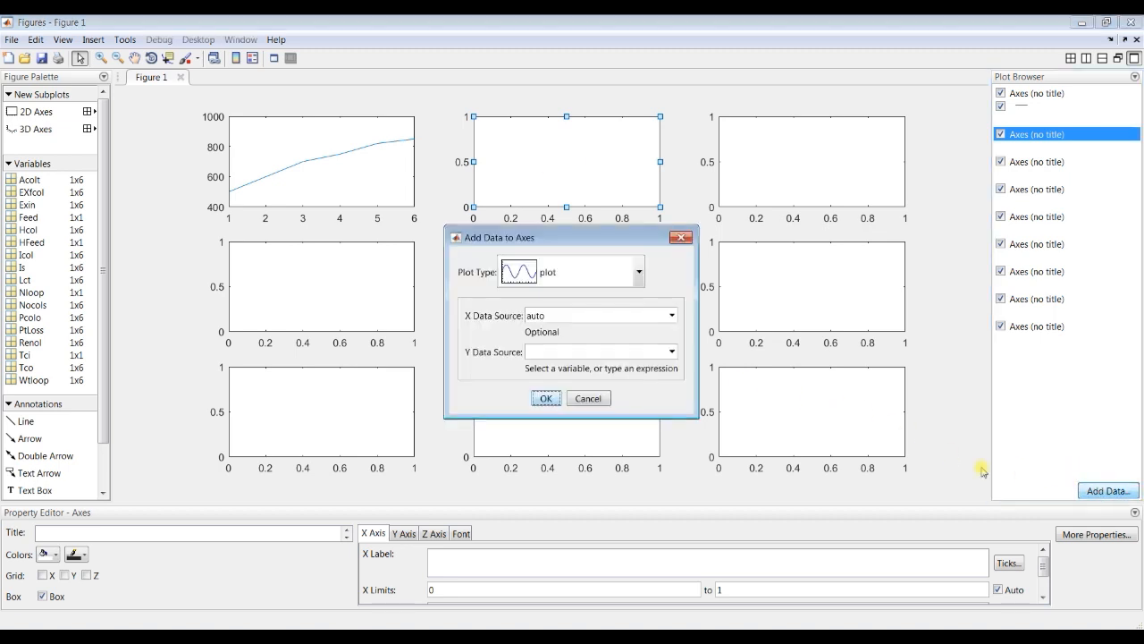
click(671, 316)
scroll(567, 376, down, 4)
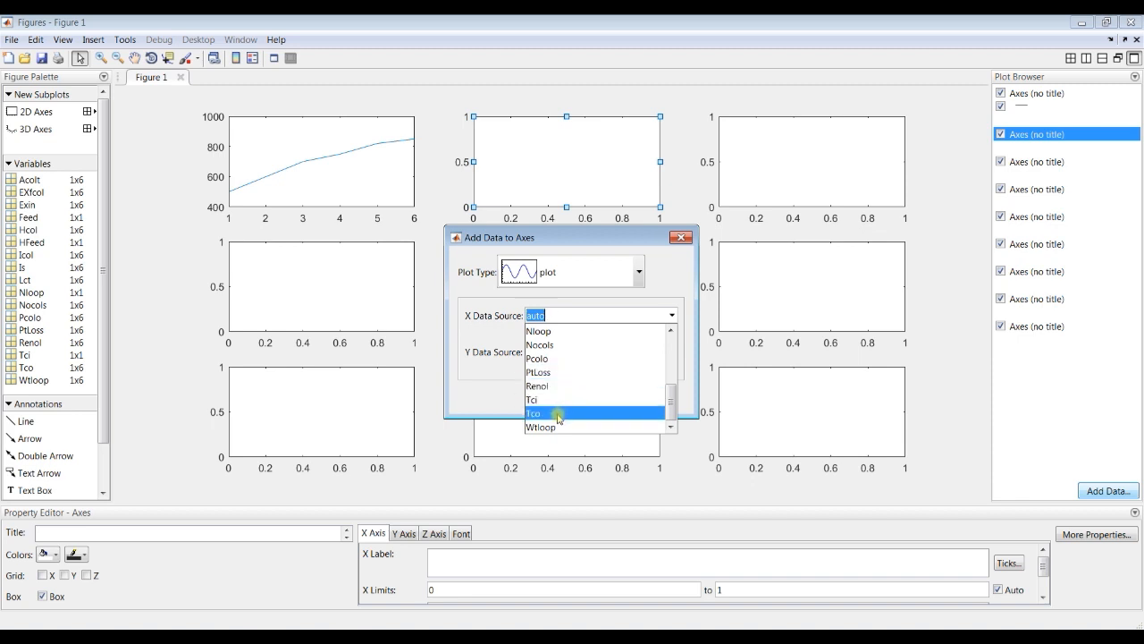
click(557, 414)
click(671, 351)
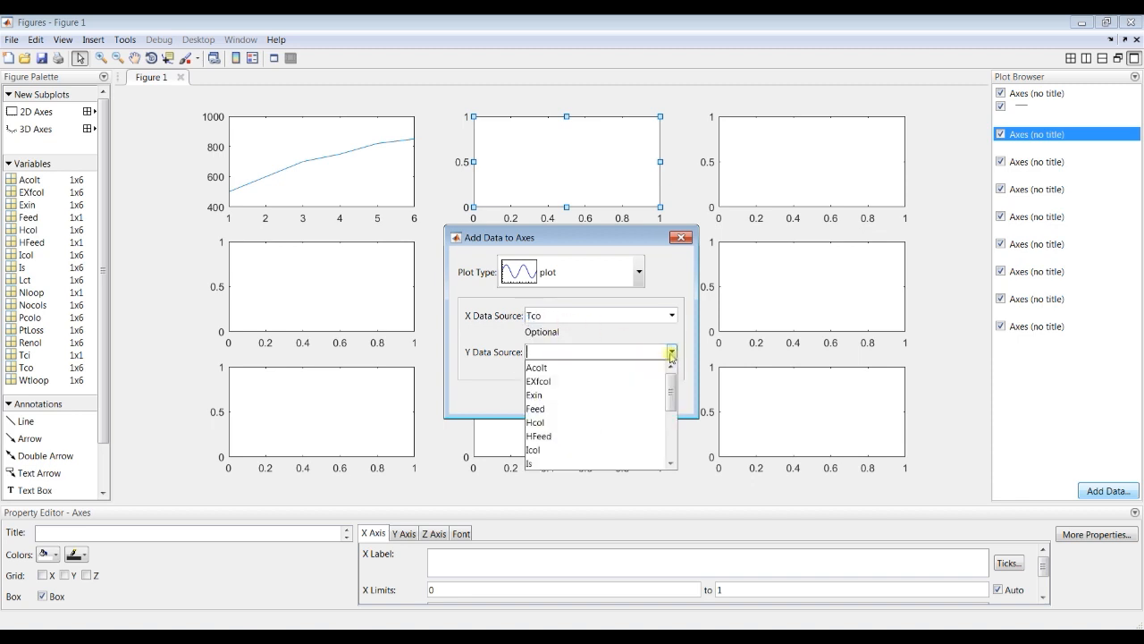
click(582, 368)
click(547, 399)
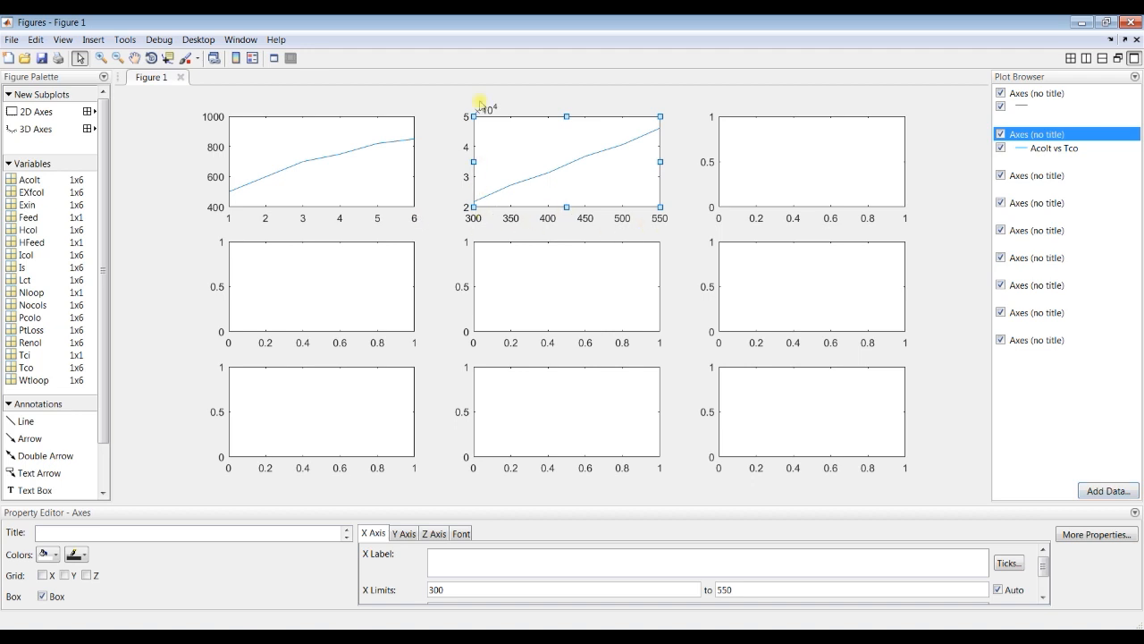
Step: Add a plot of Exin against Tco to the last subplot of the first row
click(793, 207)
click(1082, 490)
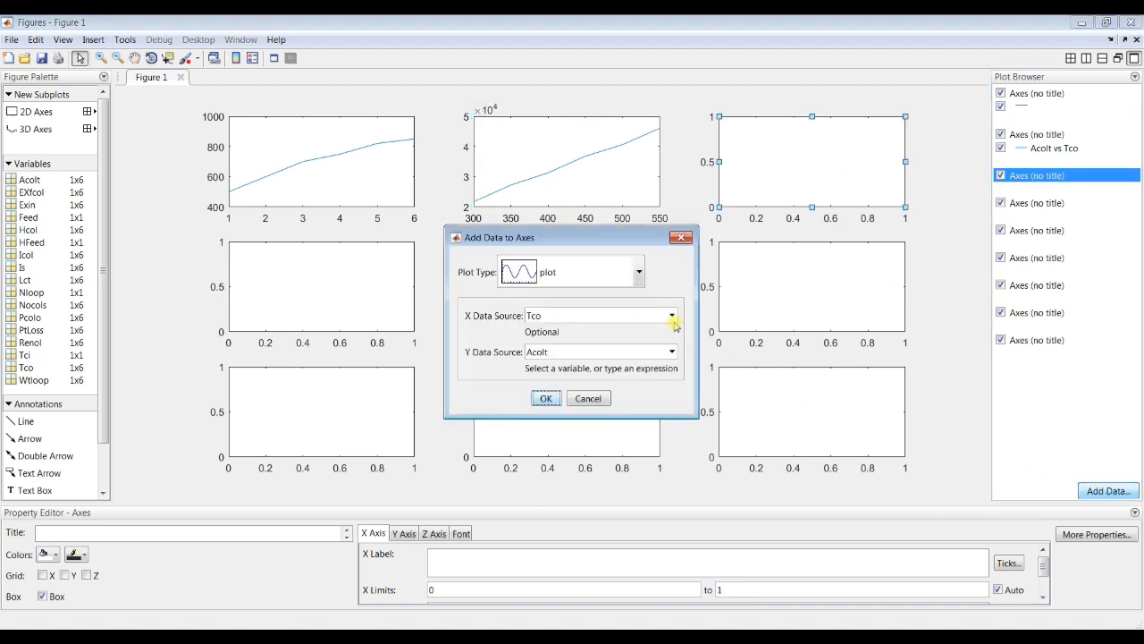
click(671, 351)
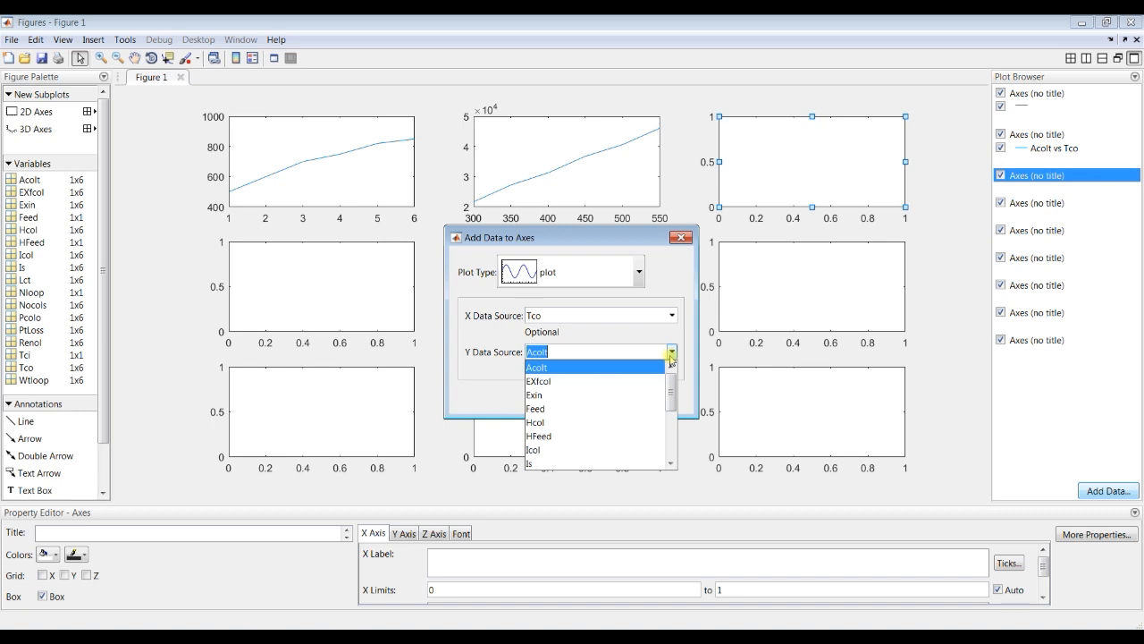
click(555, 395)
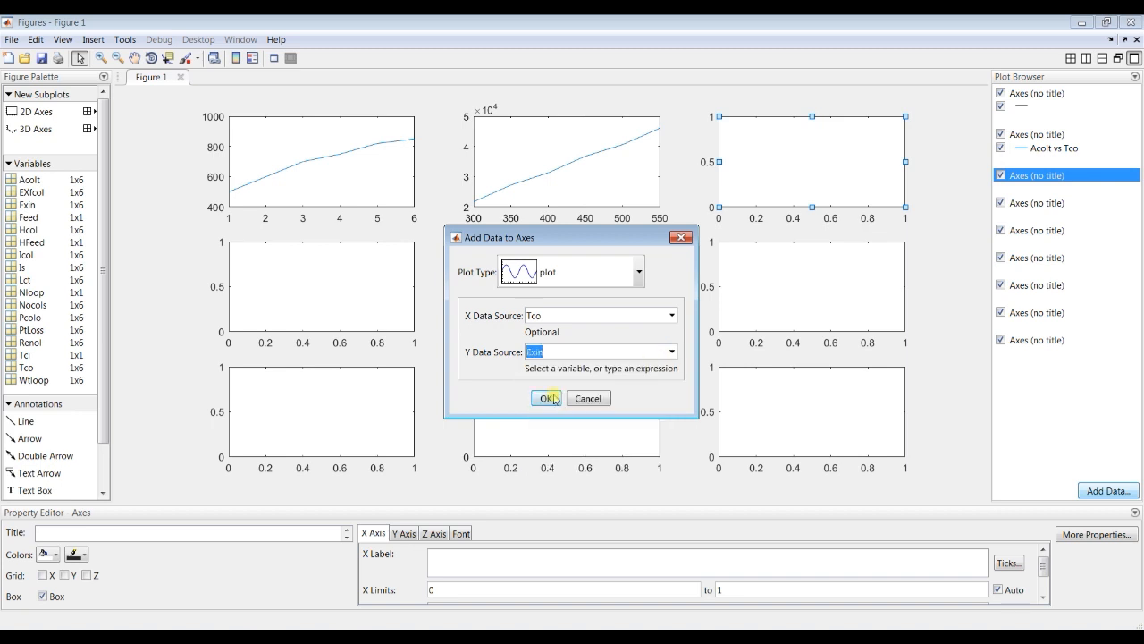
click(546, 395)
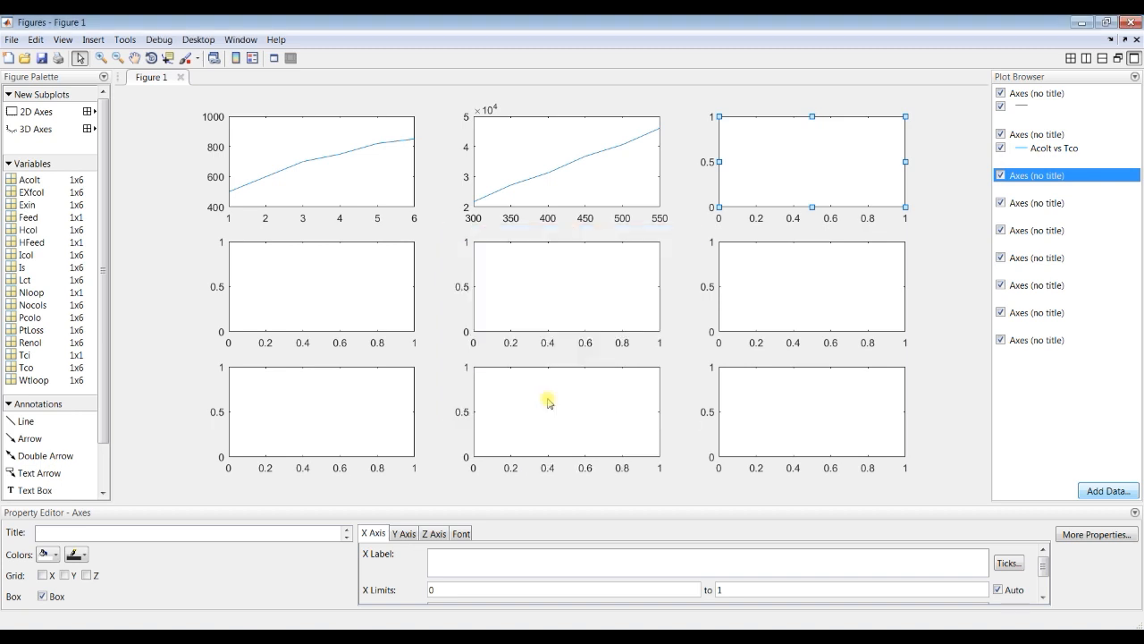
Step: Add a plot of Icol against Tco to the first subplot of the second row
click(300, 299)
click(1089, 488)
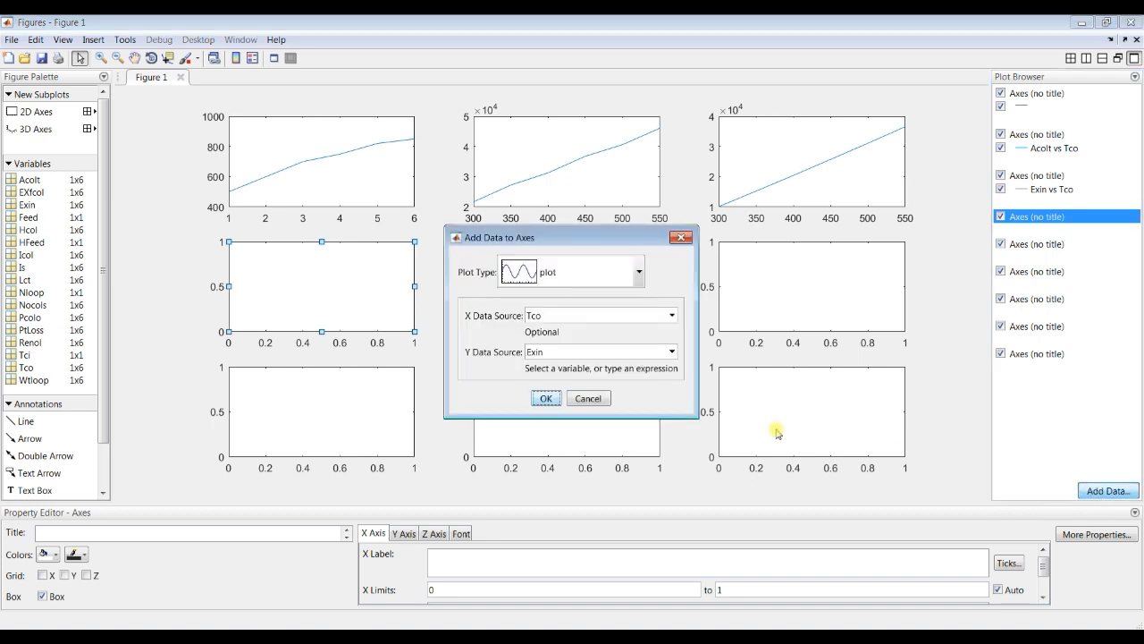
click(669, 354)
scroll(580, 438, down, 2)
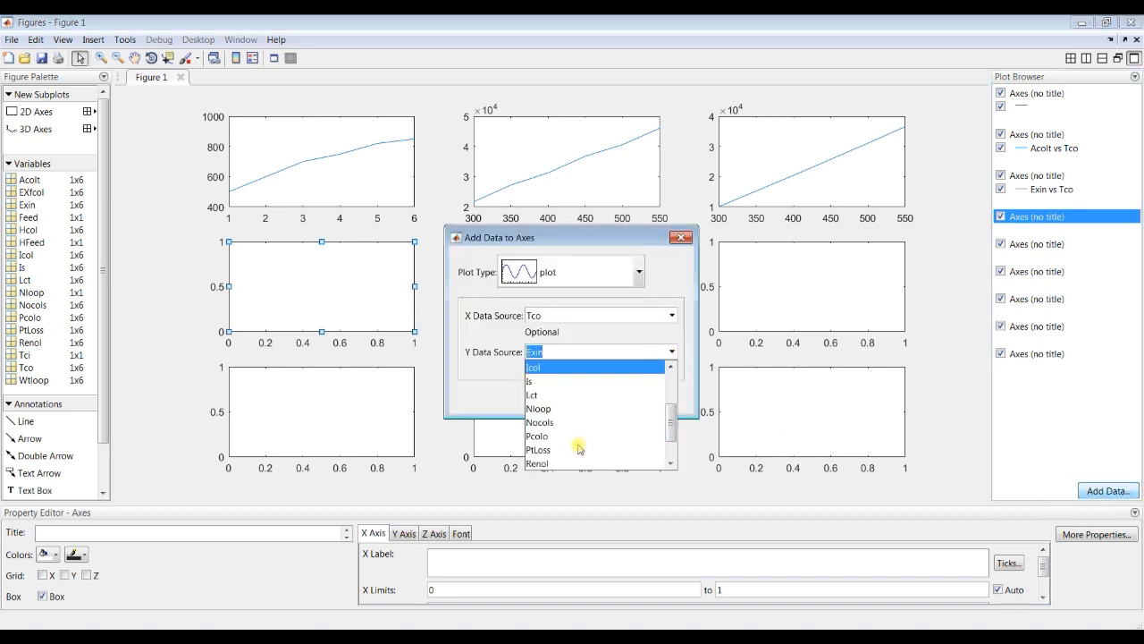
click(540, 367)
click(545, 398)
Step: Add a plot of Nocols against Is to the middle subplot of the second row and select its line
click(544, 287)
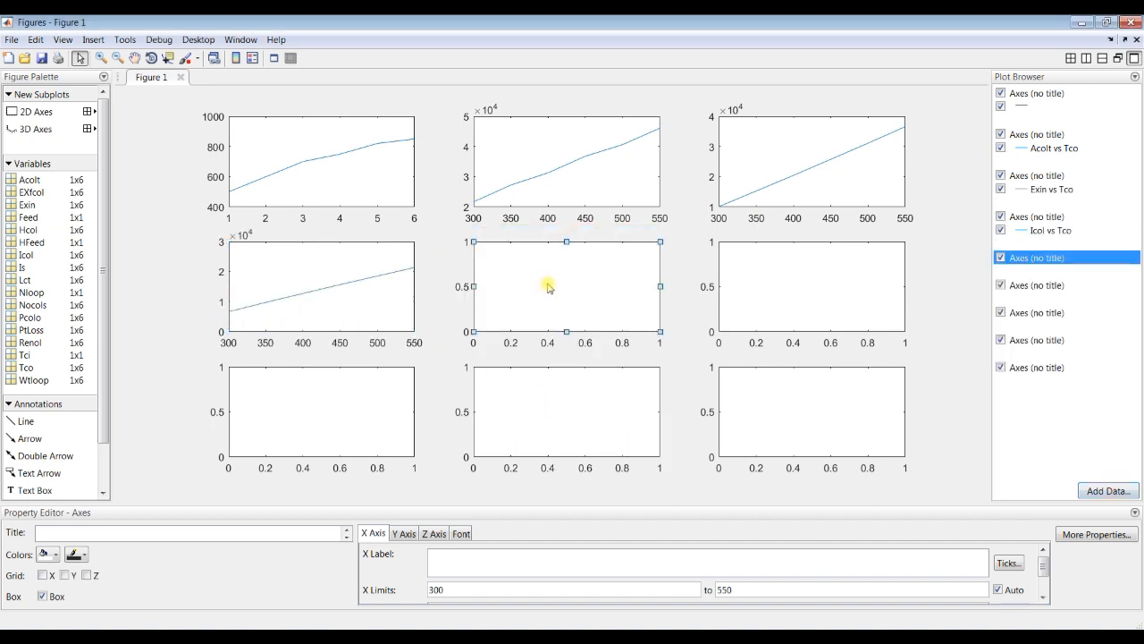
click(1109, 490)
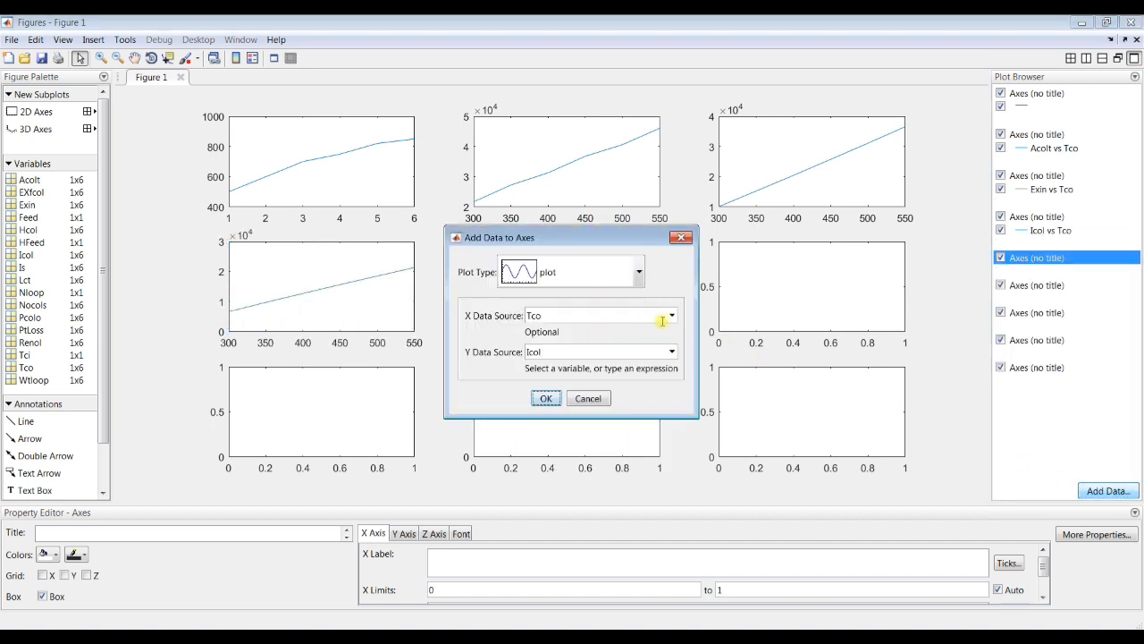
click(672, 315)
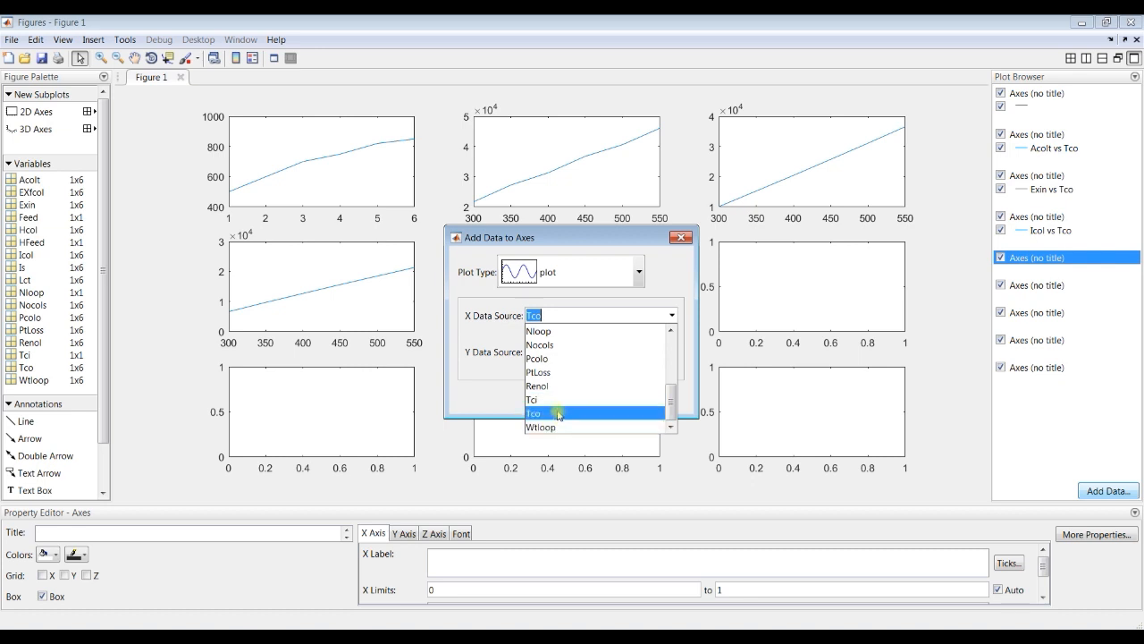
scroll(563, 371, up, 1)
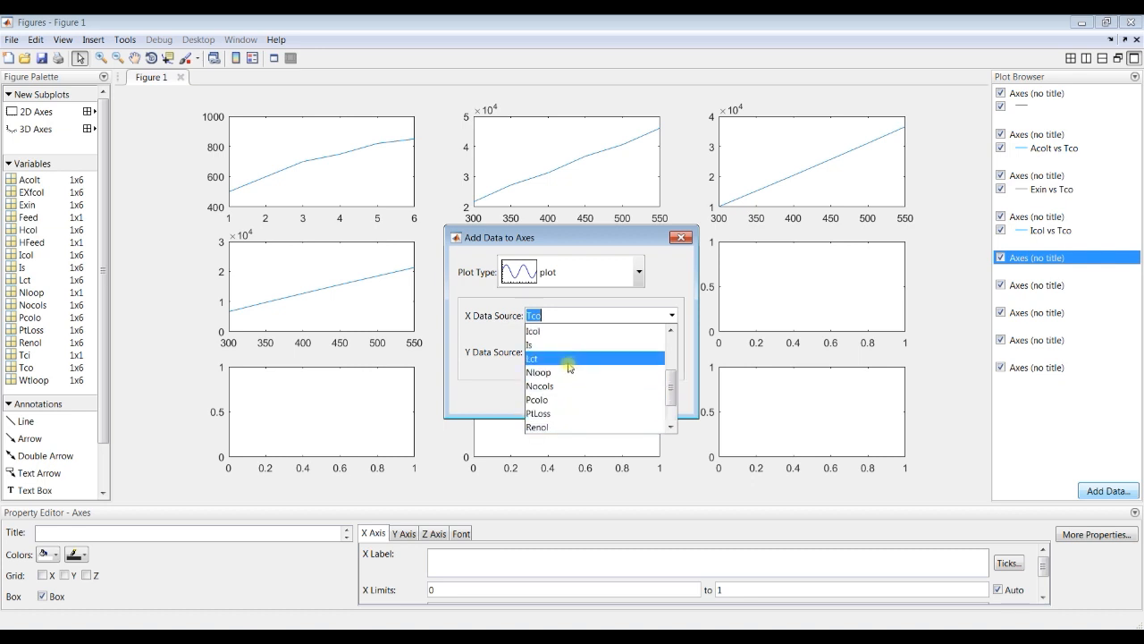
click(552, 345)
click(672, 351)
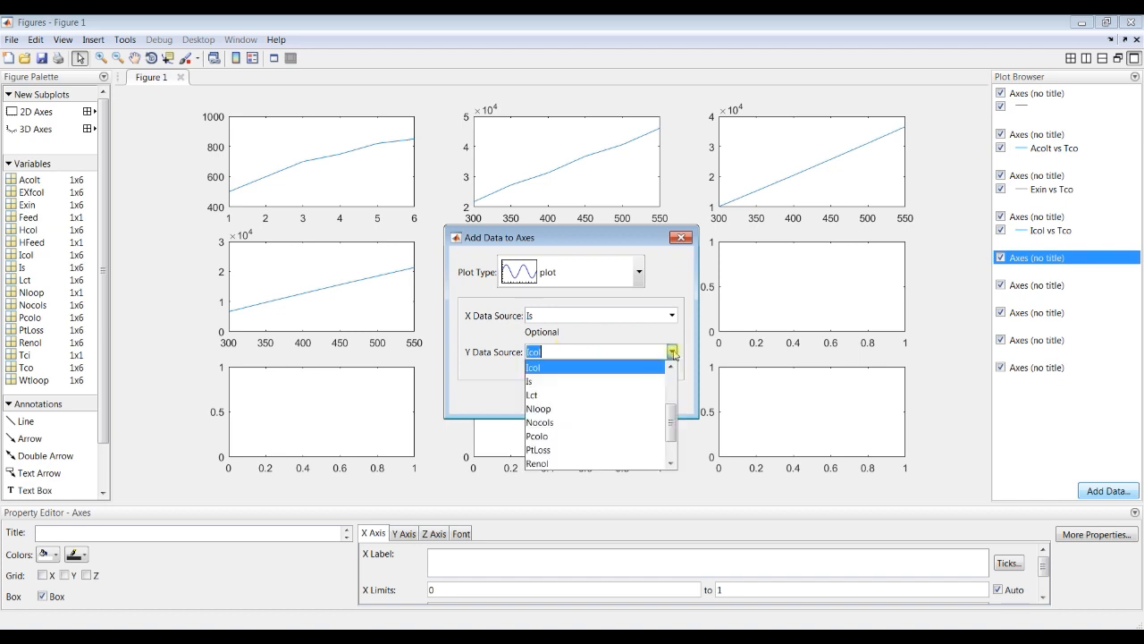
scroll(572, 456, down, 1)
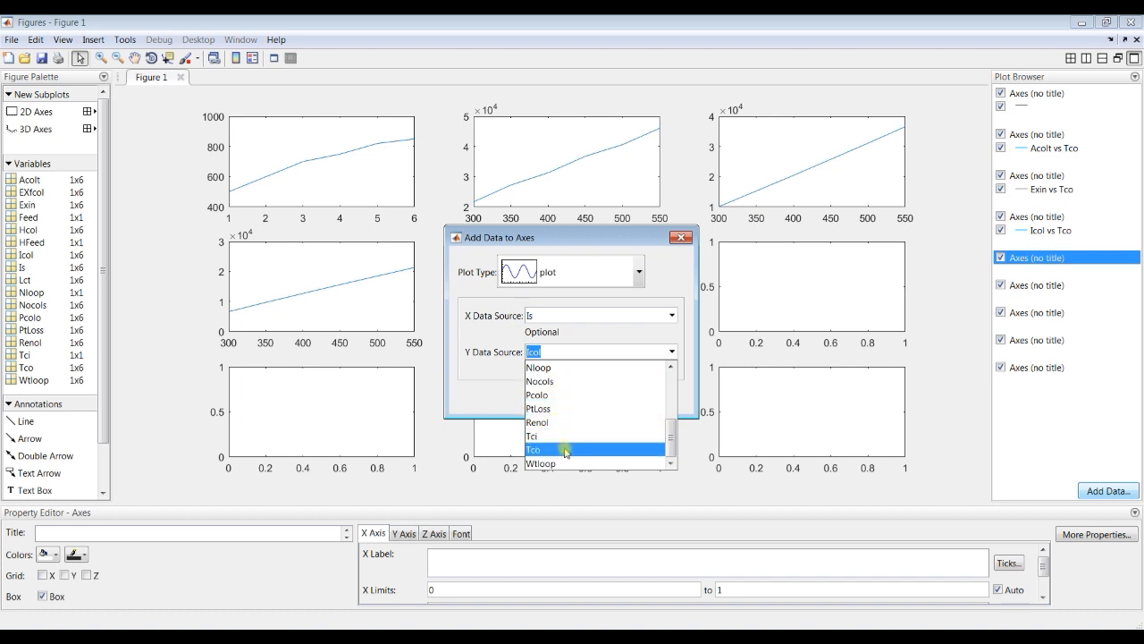
click(556, 381)
click(544, 398)
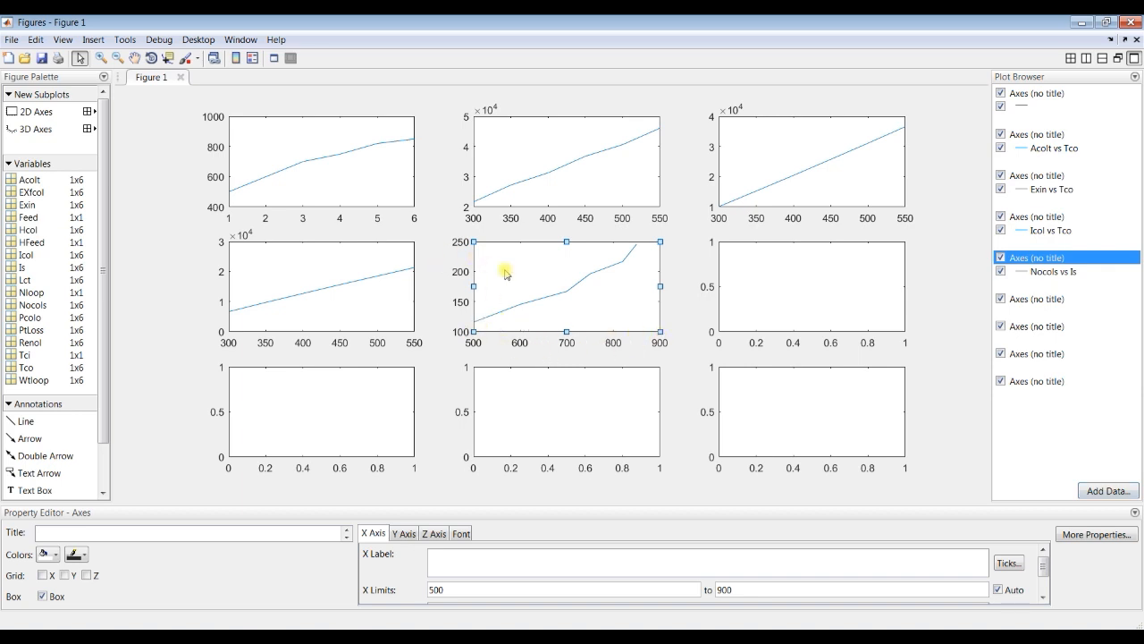
click(539, 301)
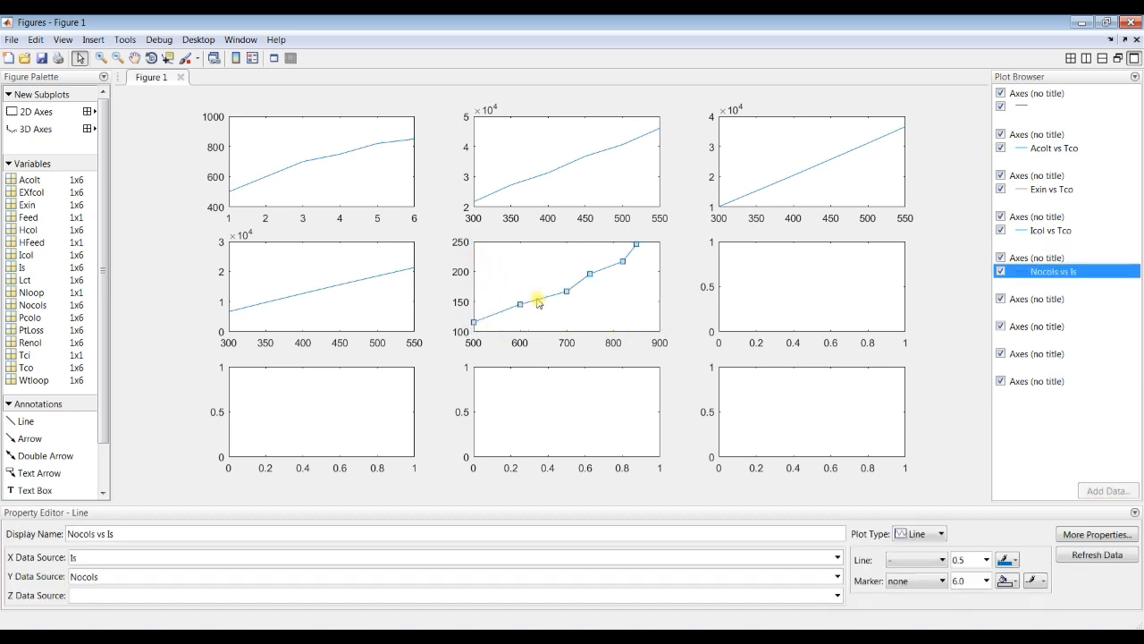
Step: Switch to the main MATLAB window, open the Acolt variable, select its six values and launch the Curve Fitting app
click(265, 636)
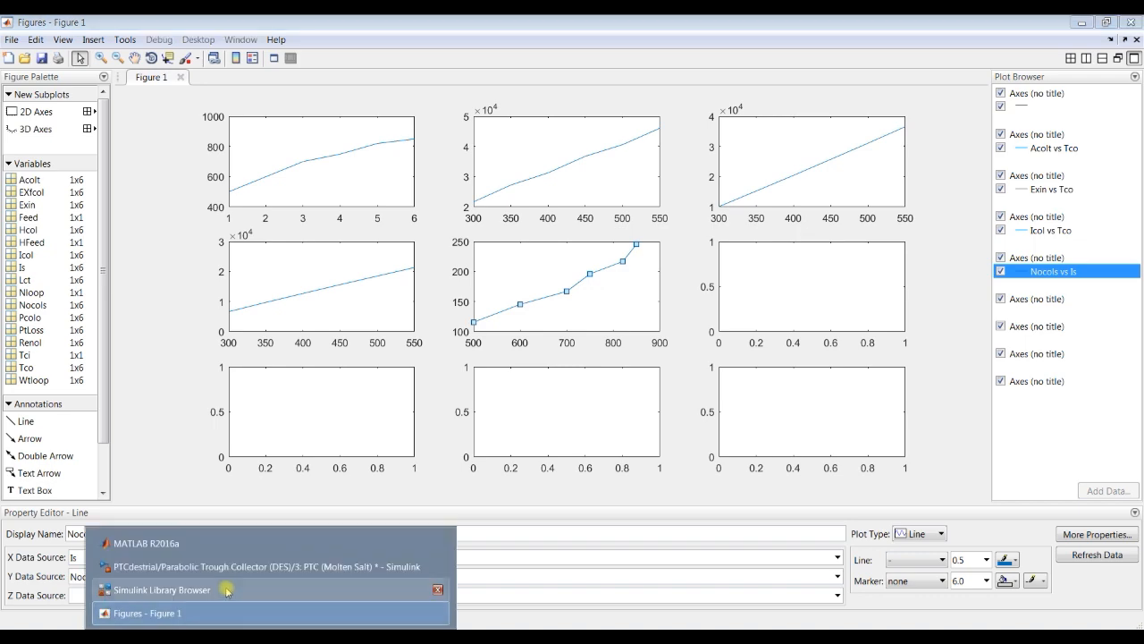
click(201, 543)
double_click(928, 178)
drag(278, 206, 520, 211)
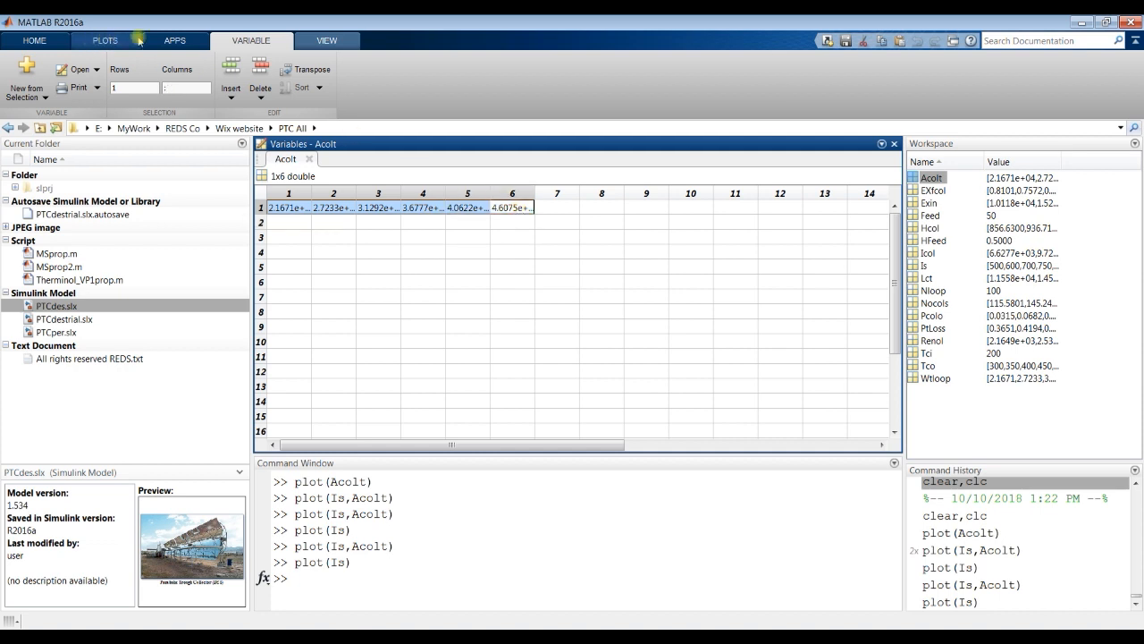
click(171, 45)
click(151, 76)
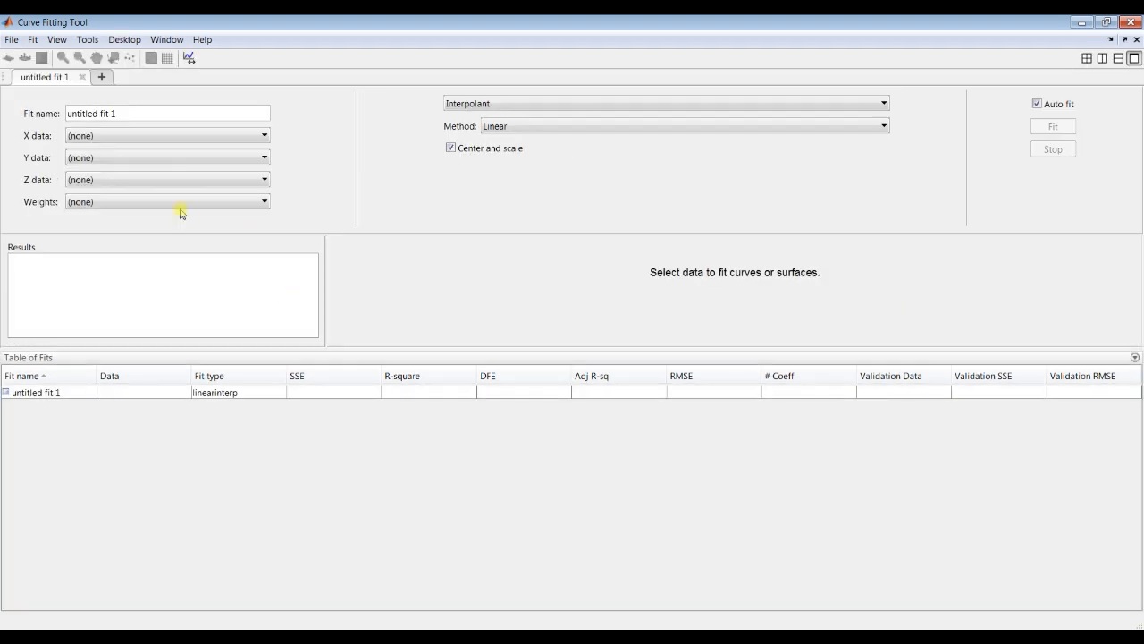
Step: Fit Acolt as Y data against Is as X data, and enlarge the fit plot and results area
click(127, 139)
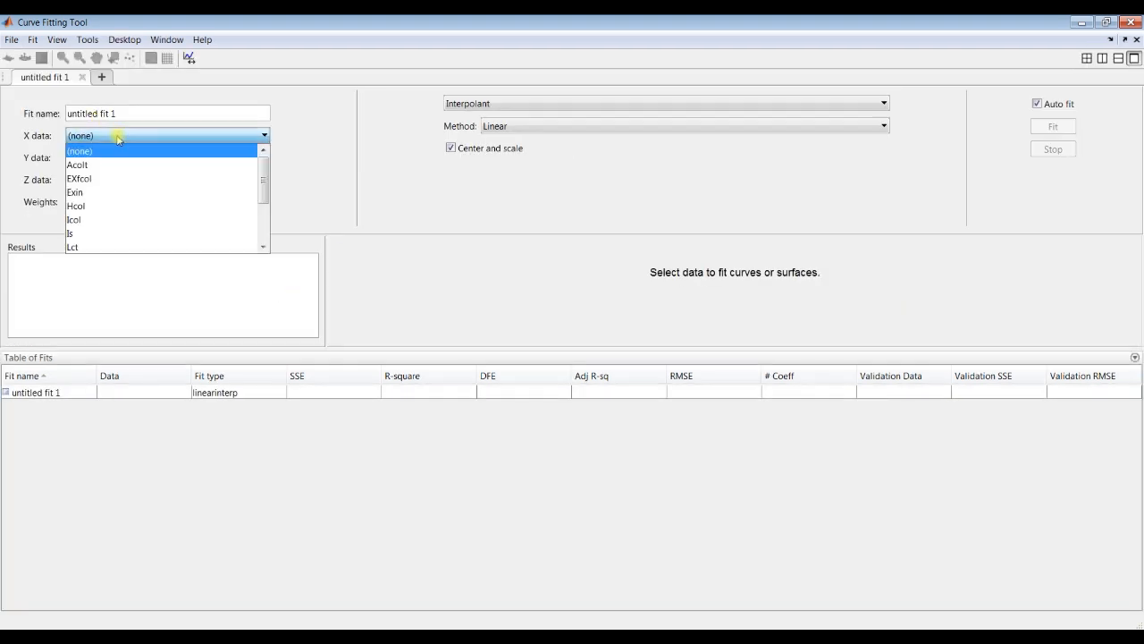
click(113, 226)
click(113, 159)
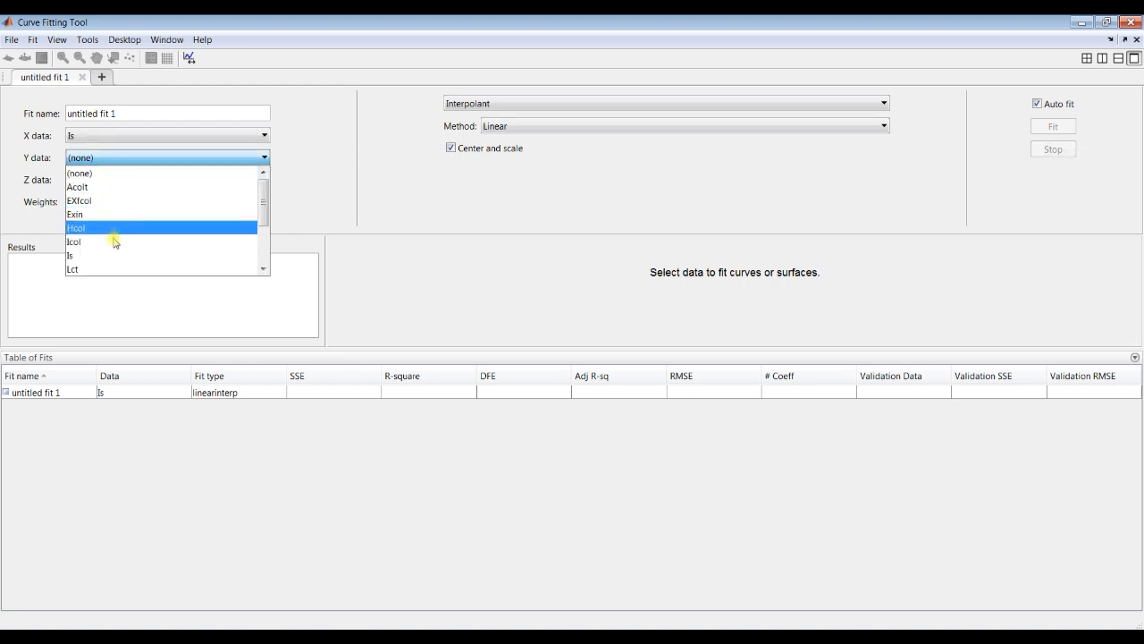
click(114, 157)
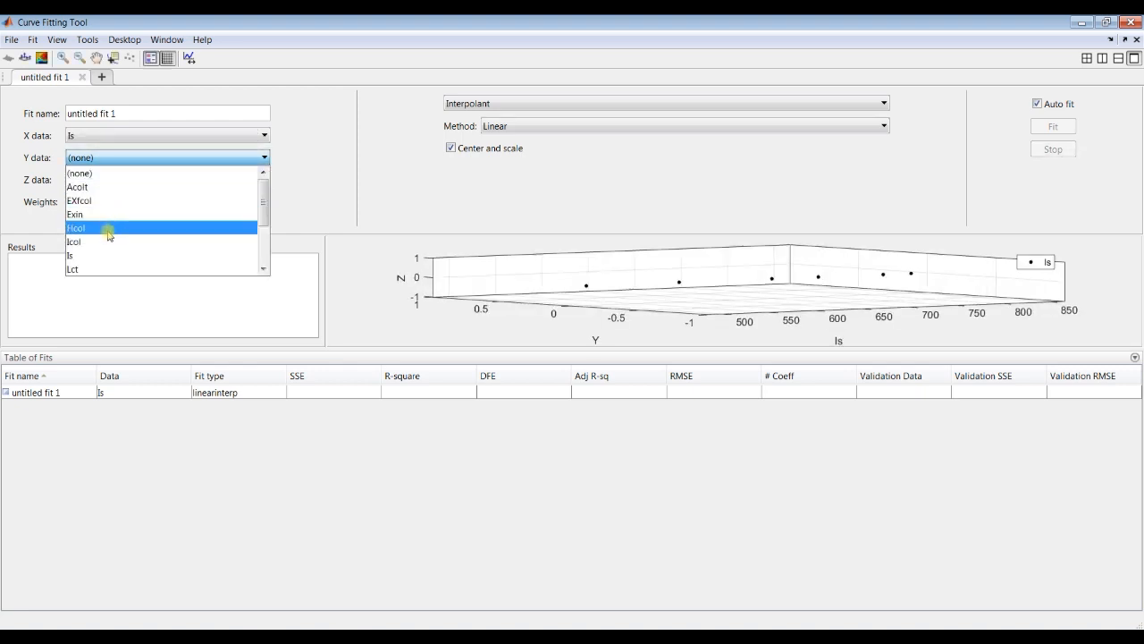
click(108, 187)
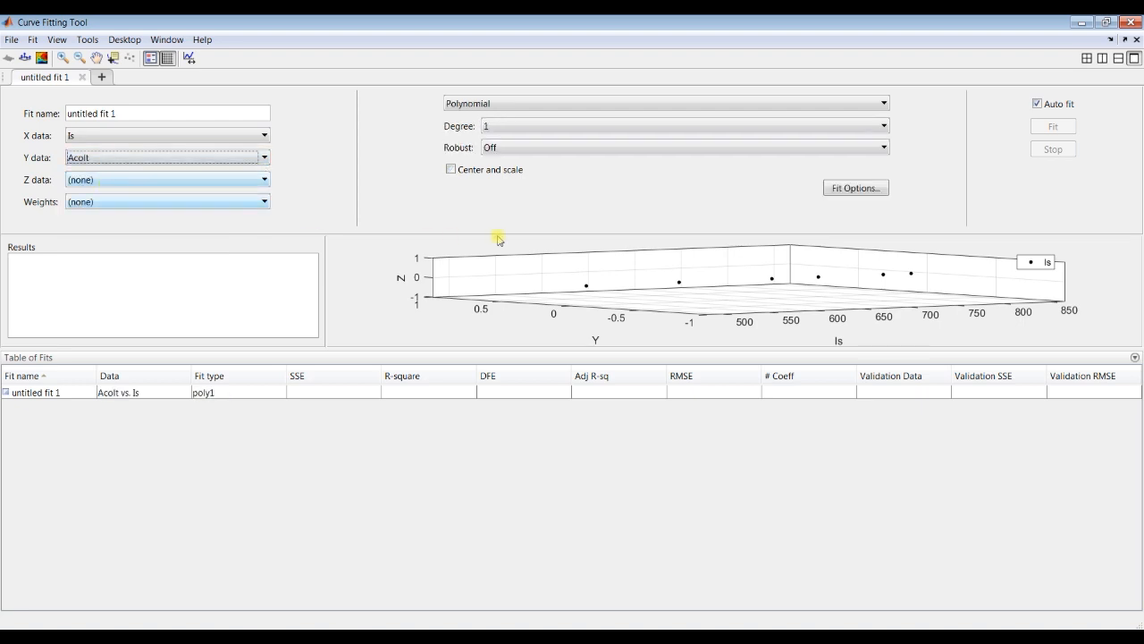
drag(451, 348, 493, 509)
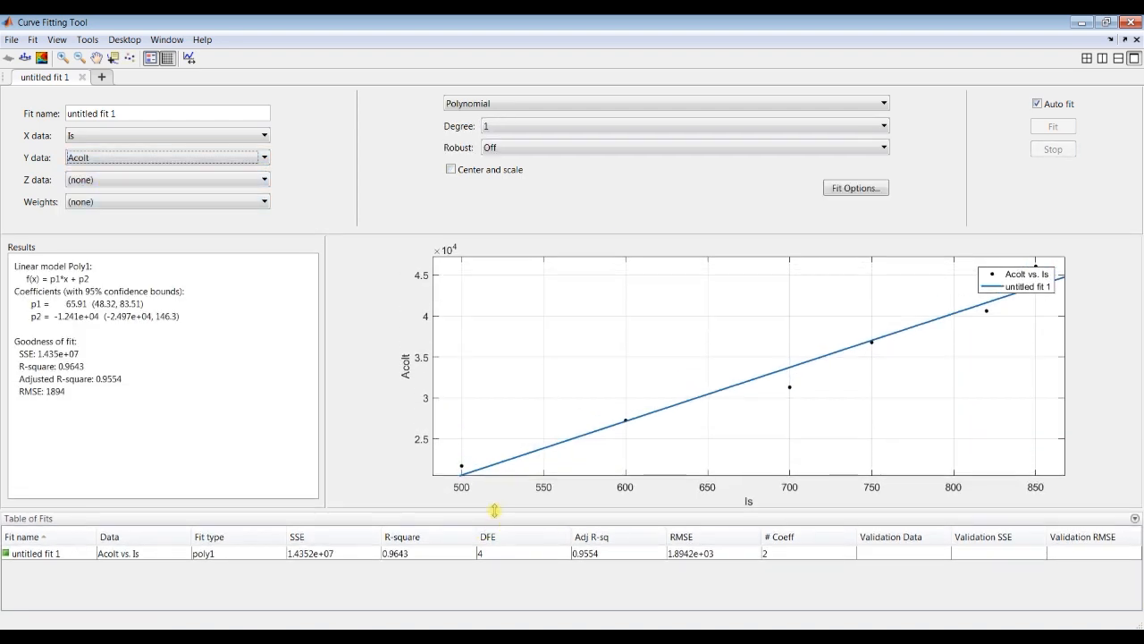
Step: Change the fit type to Exponential with 2 terms and highlight the resulting equation and coefficients
click(509, 103)
scroll(510, 137, up, 2)
click(494, 135)
click(527, 126)
click(547, 153)
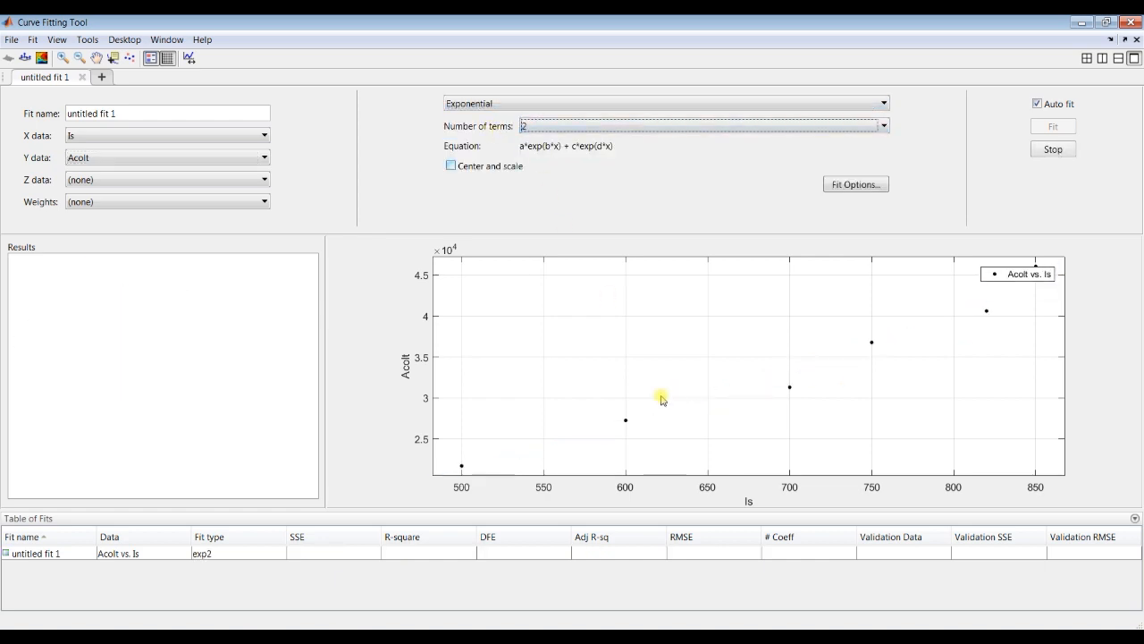
drag(25, 280, 84, 350)
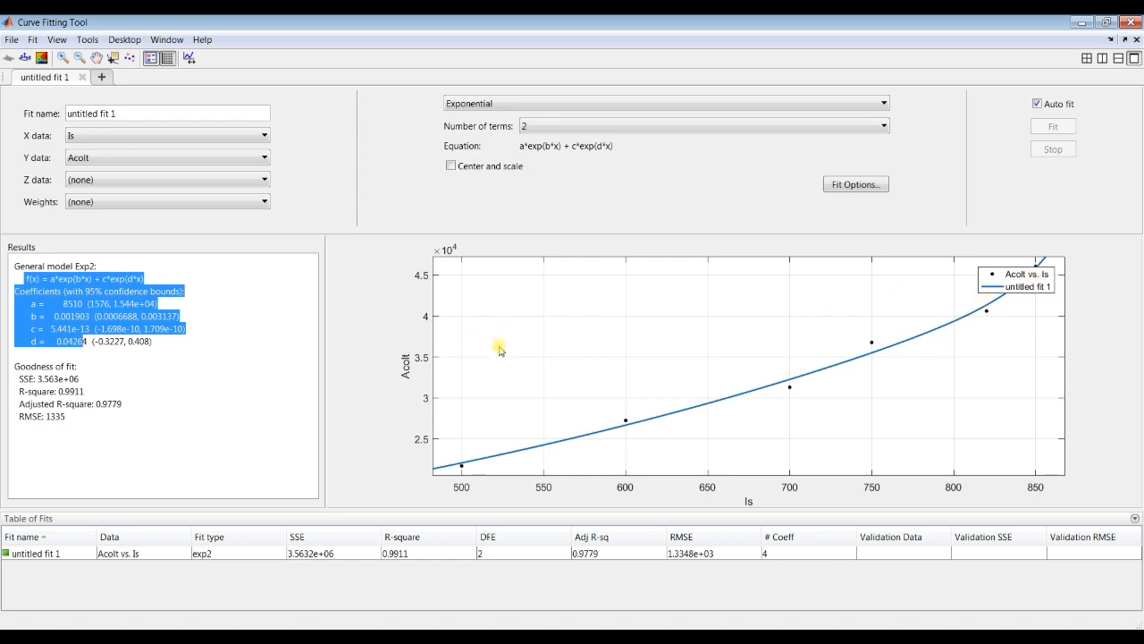
Step: Turn the fit into a surface with Tco as the Y data and Acolt as the Z data
click(96, 161)
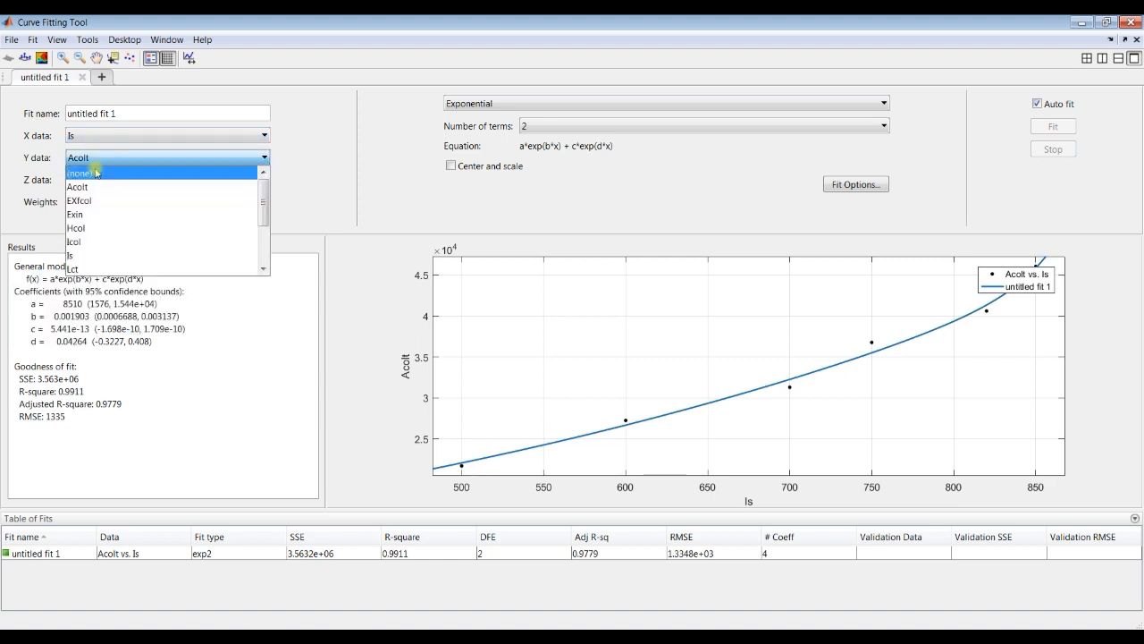
scroll(101, 234, down, 1)
click(89, 255)
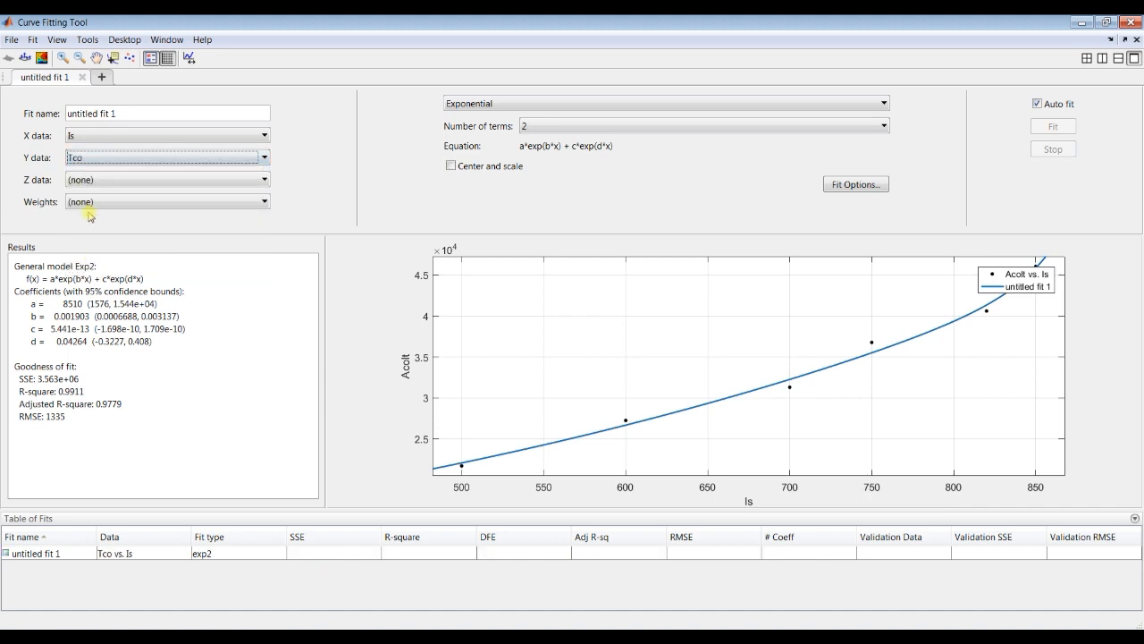
click(92, 180)
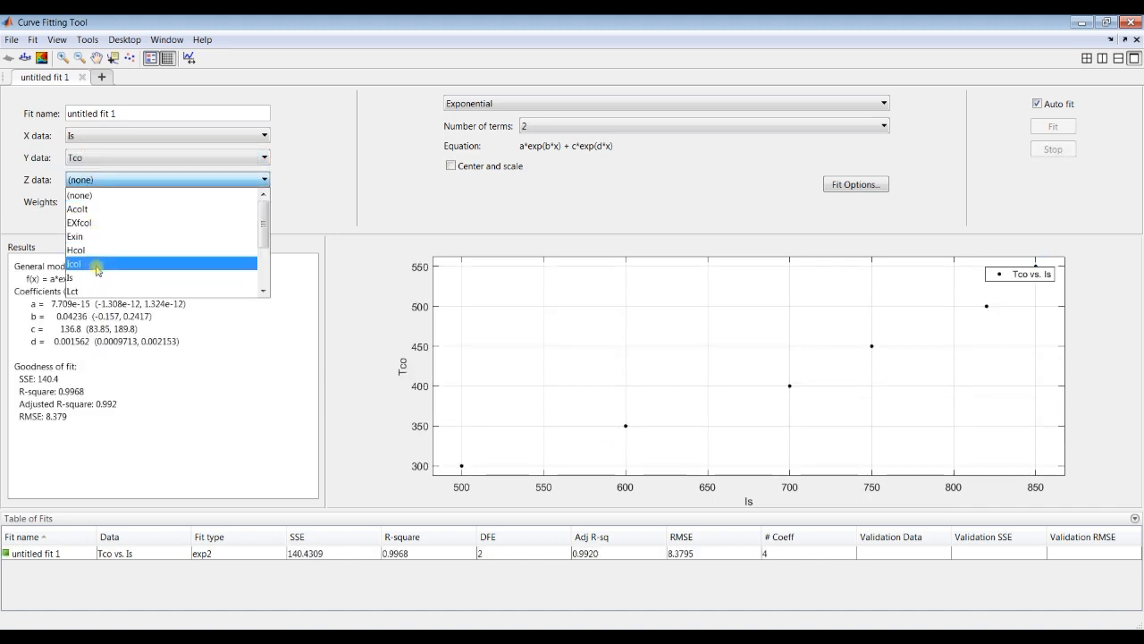
scroll(101, 226, down, 3)
scroll(100, 226, up, 3)
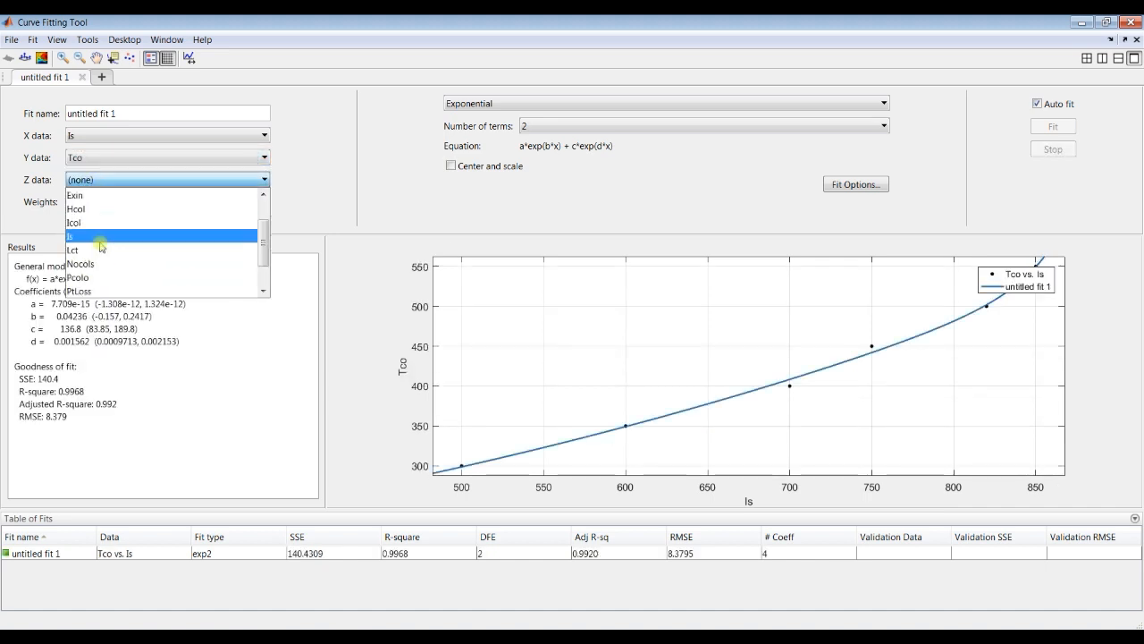
click(97, 214)
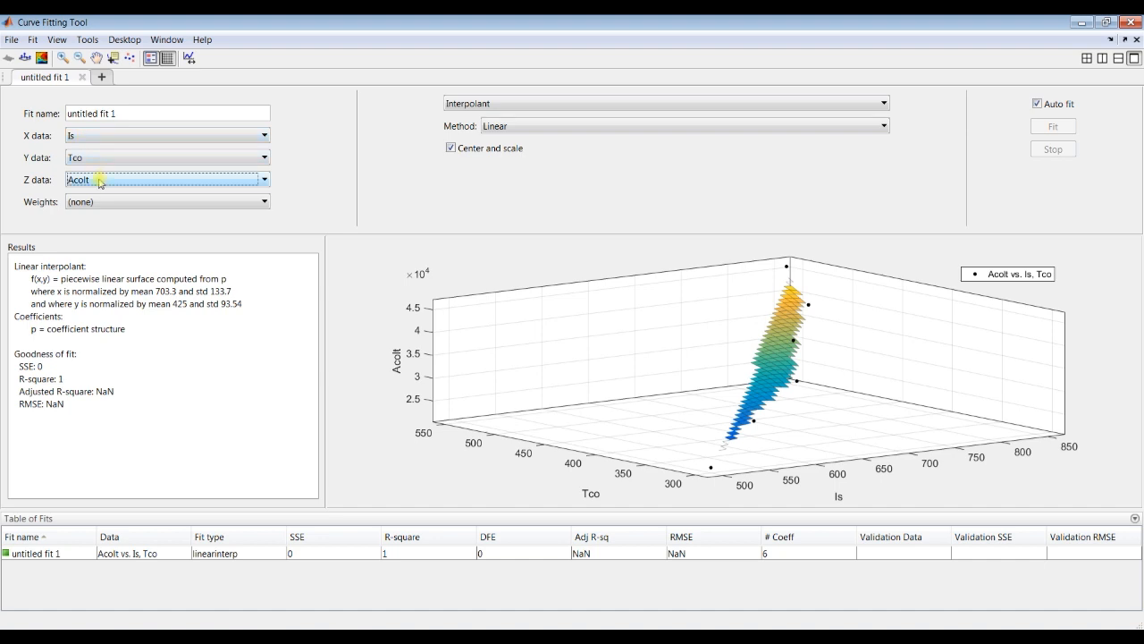
Step: Change the surface fit to Polynomial with degree 2 in both x and y, and highlight its equation and coefficients
click(483, 106)
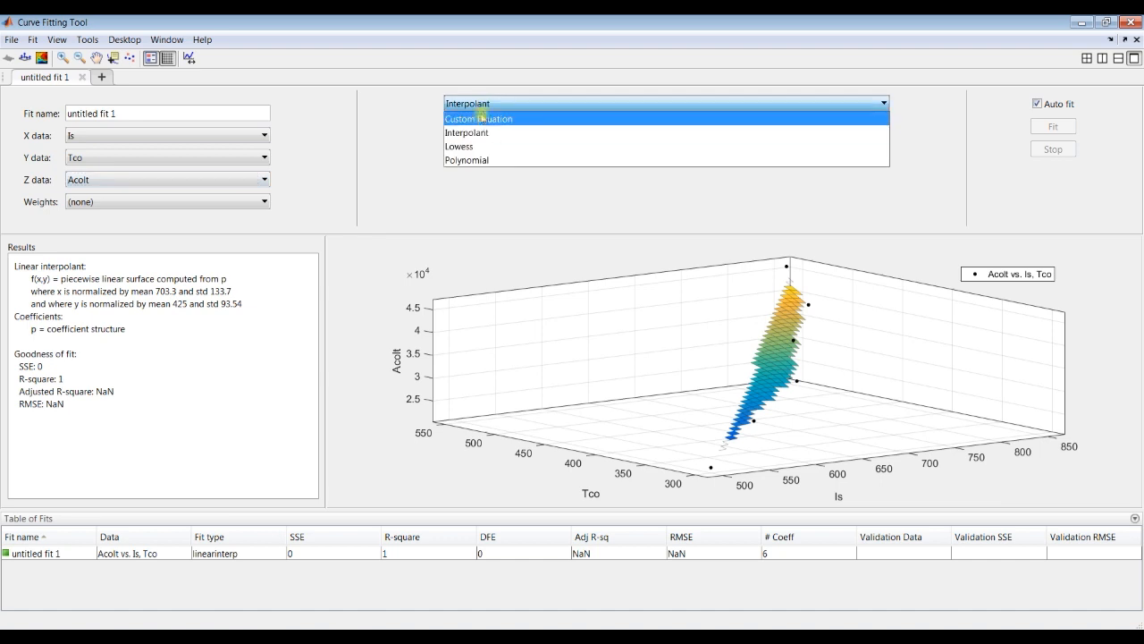
click(488, 159)
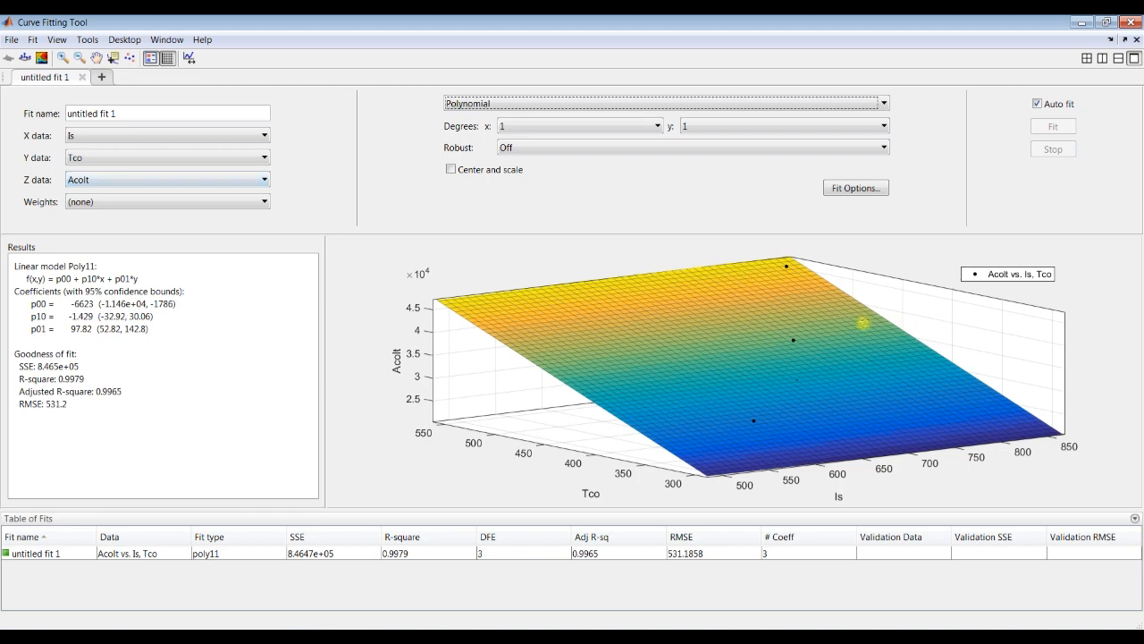
click(529, 132)
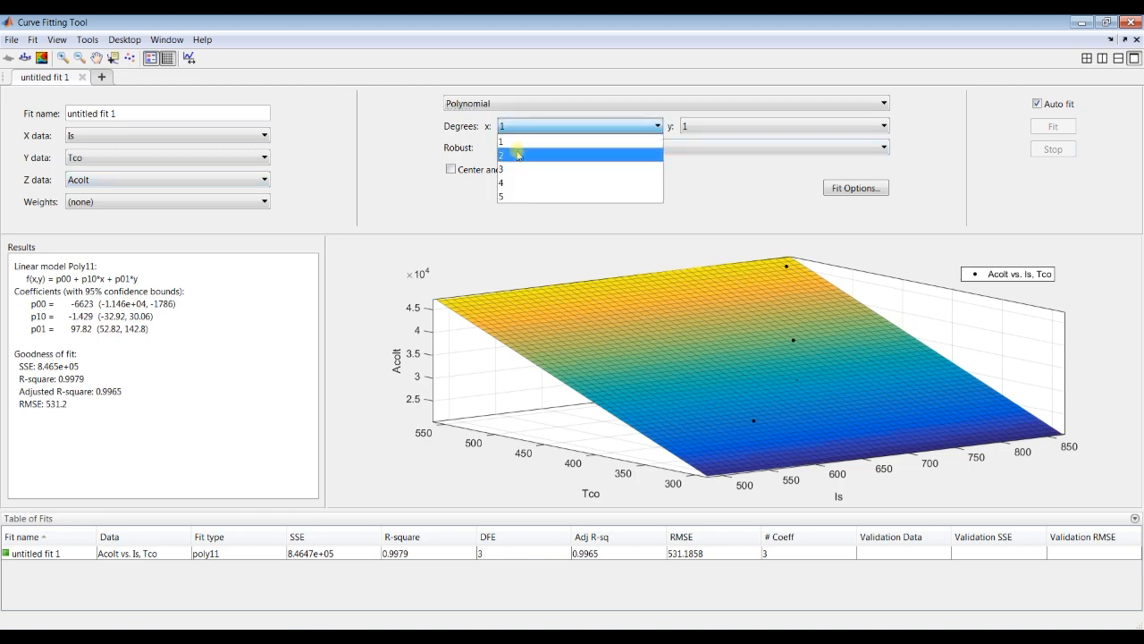
click(518, 150)
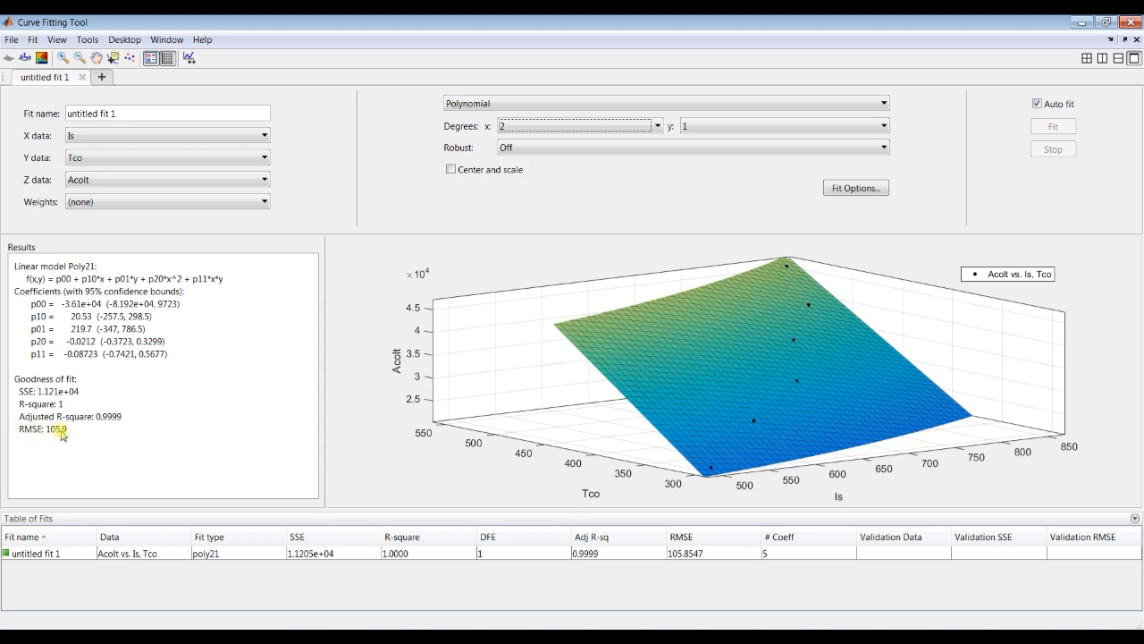
click(693, 131)
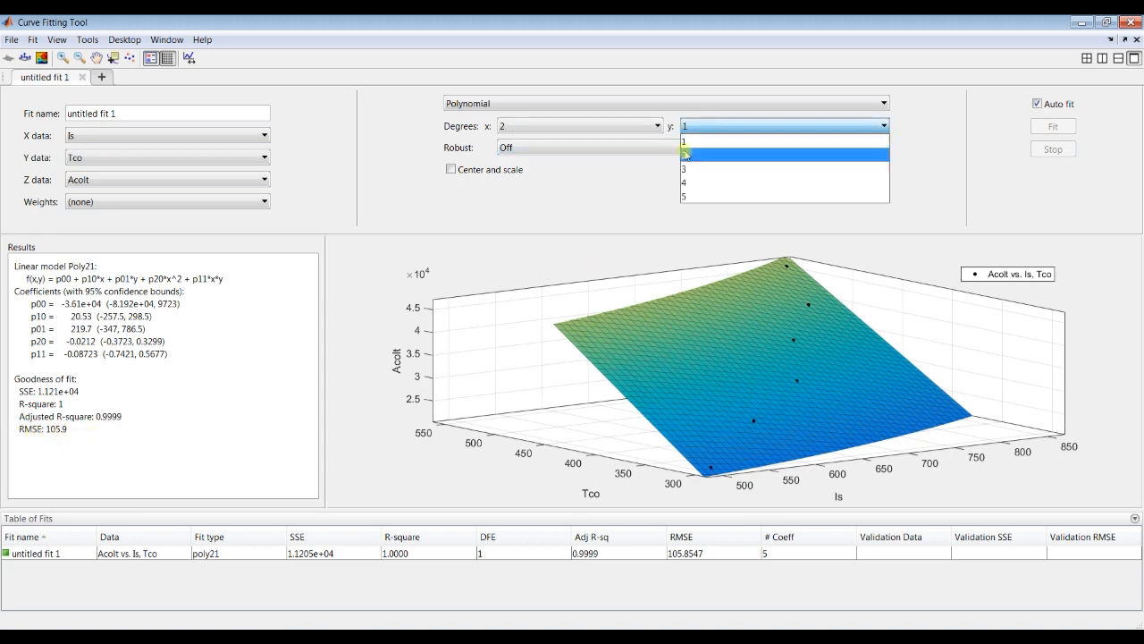
click(685, 152)
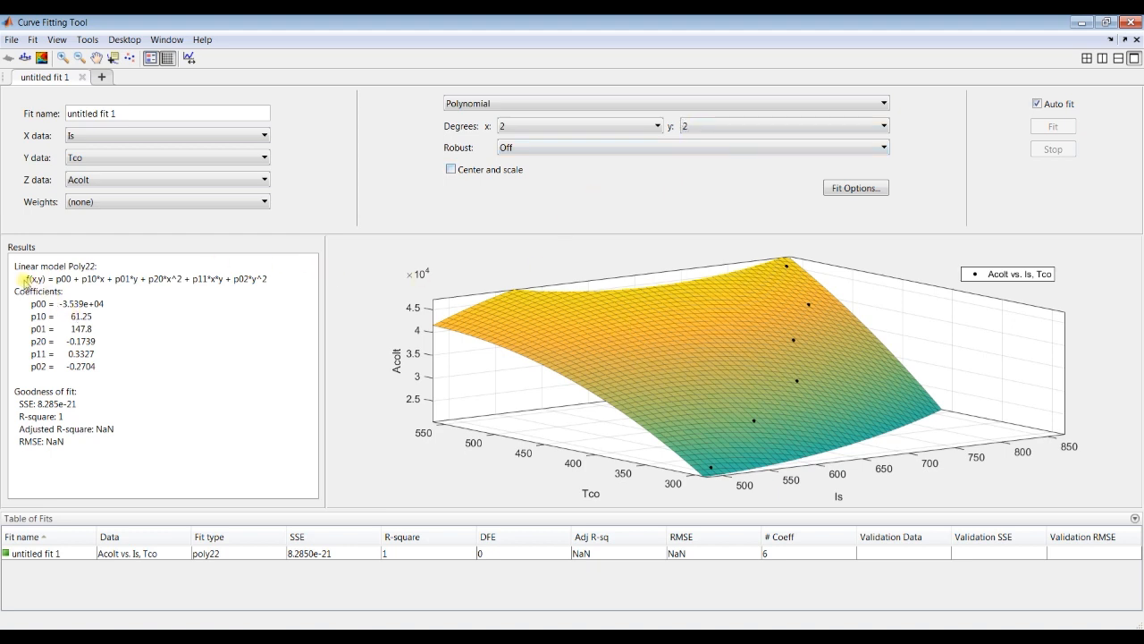
drag(26, 278, 97, 380)
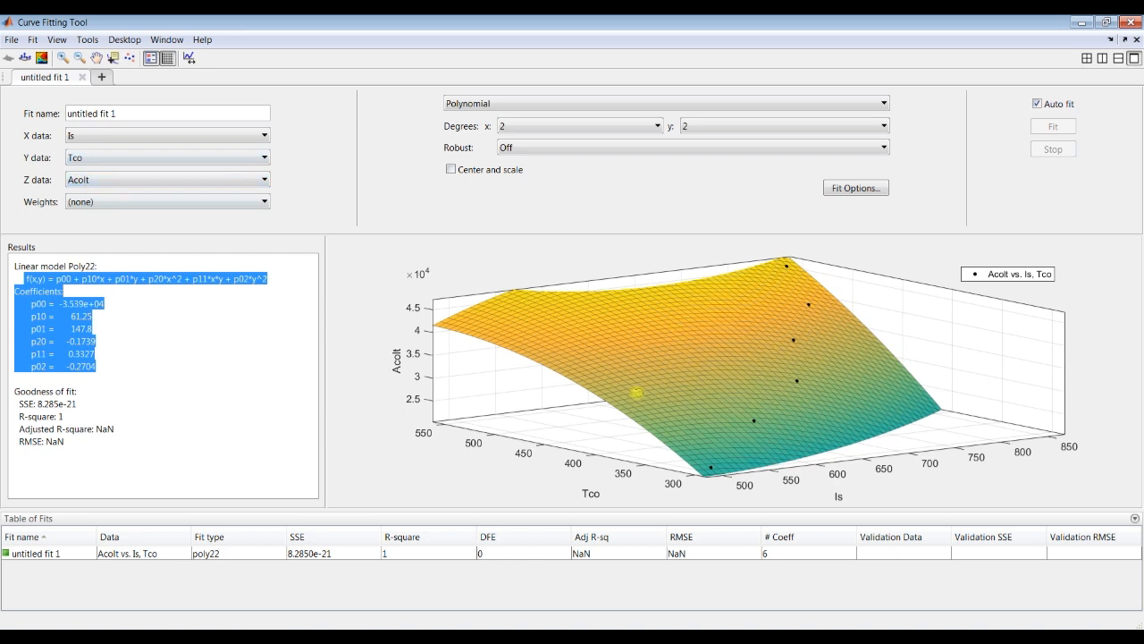
Step: Close the Curve Fitting Tool without saving the session and close the Acolt variable editor
click(1132, 22)
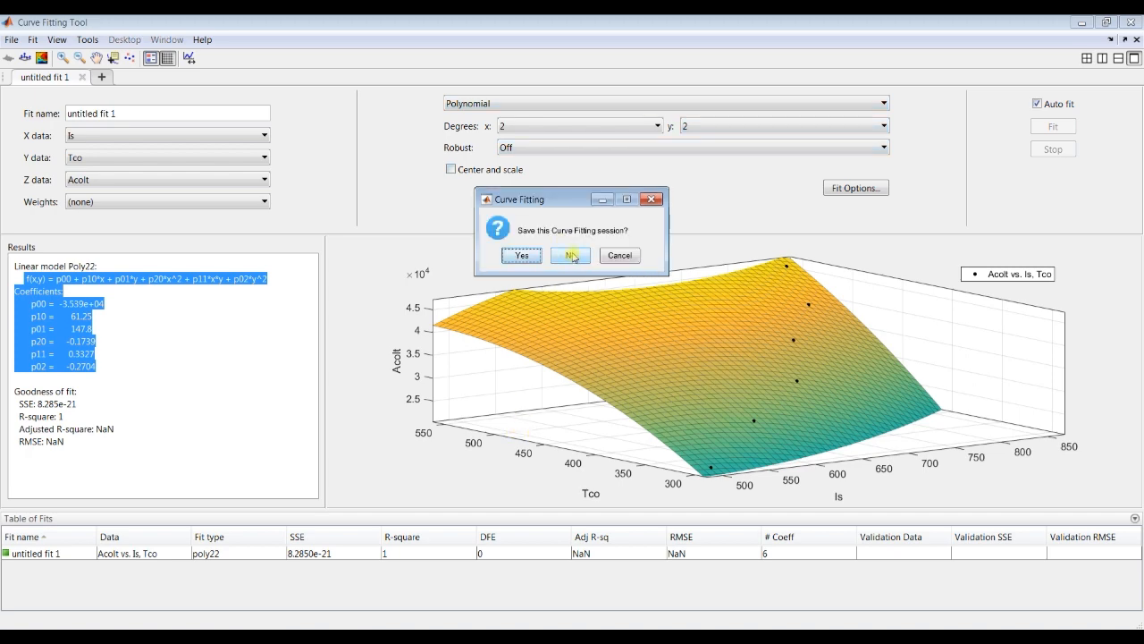
click(572, 255)
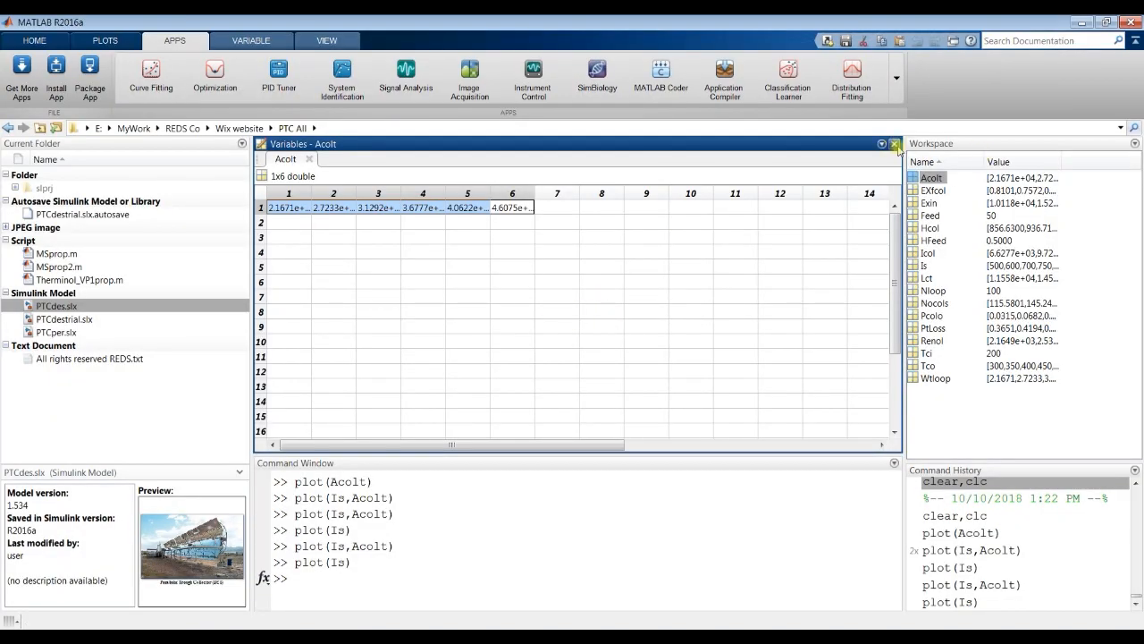
click(894, 144)
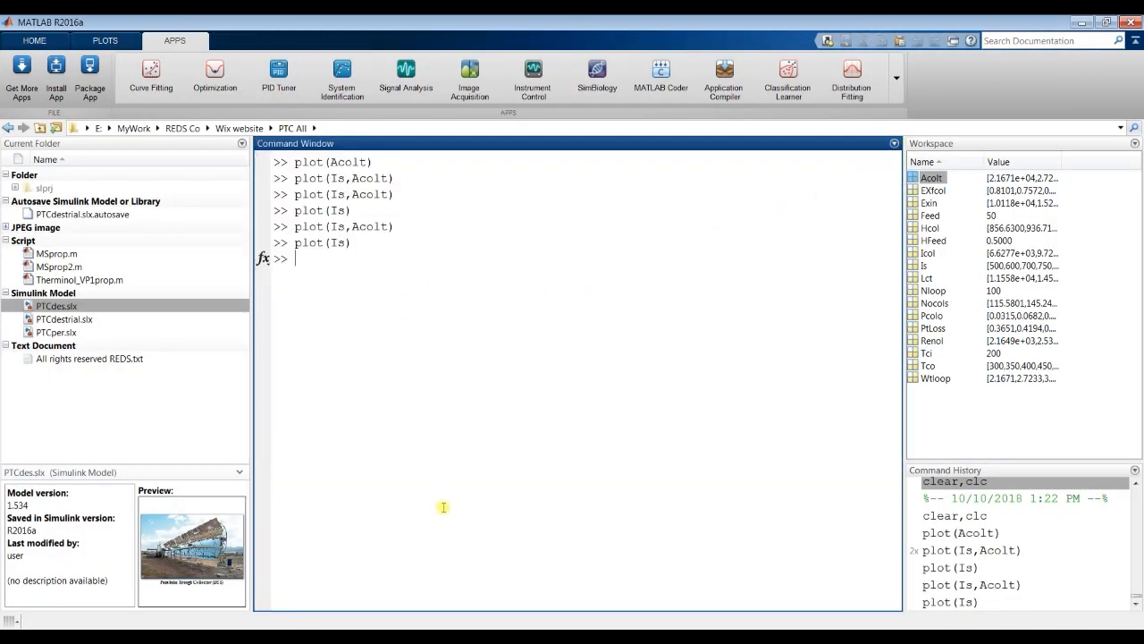
Step: Switch to the Simulink window with the PTC (Molten Salt) model
click(272, 637)
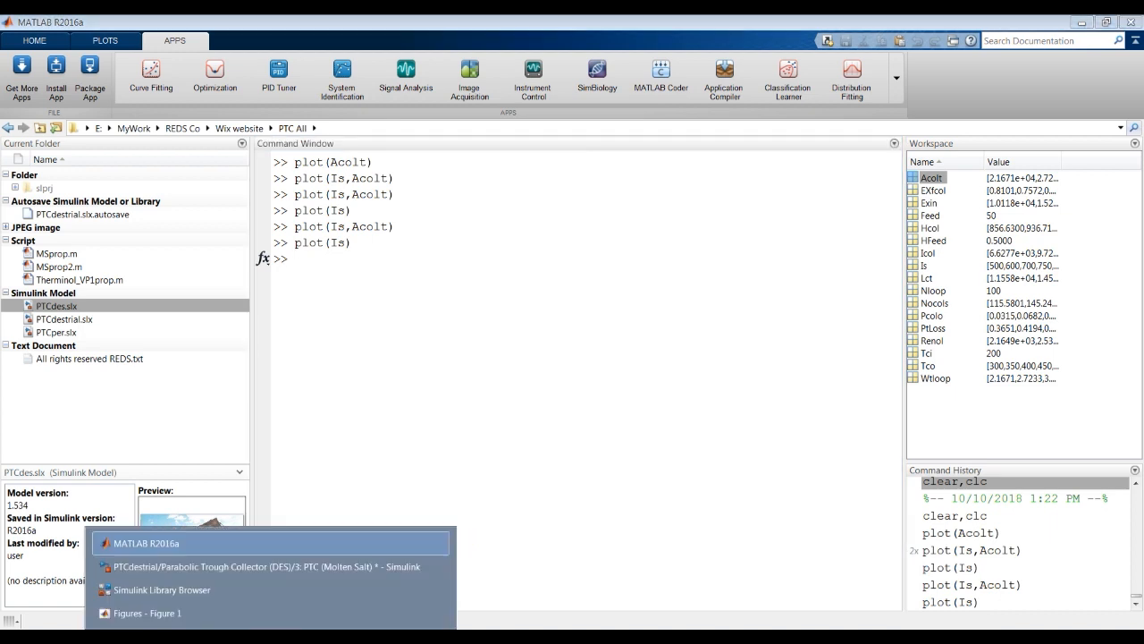
click(211, 567)
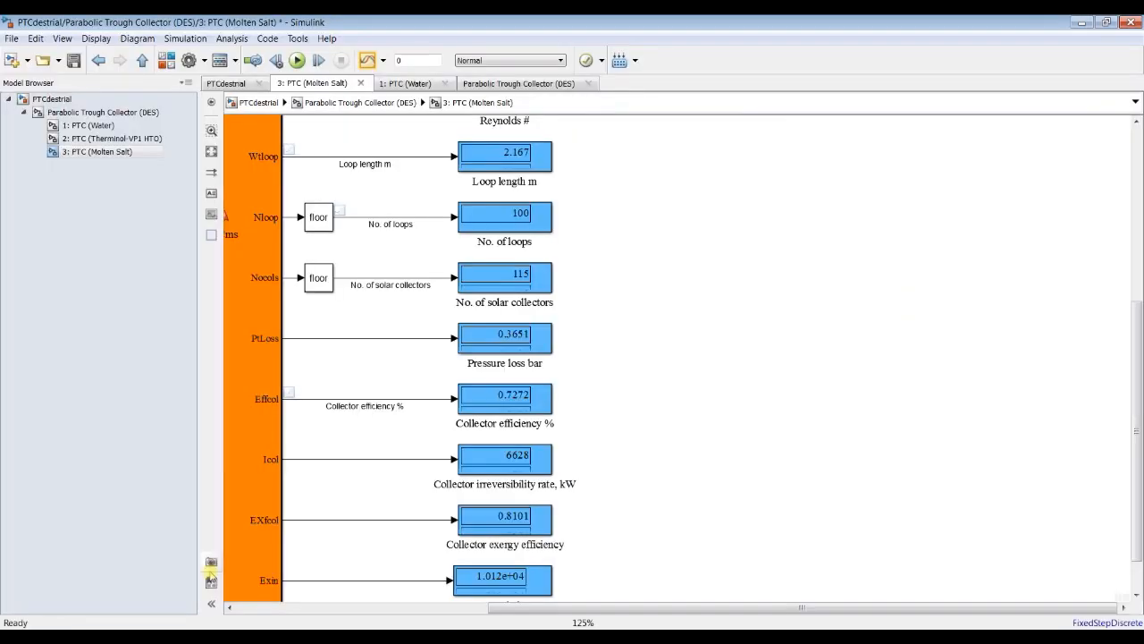
Step: Return to the Parabolic Trough Collector (DES) subsystem and highlight the simulation stop time
click(211, 151)
click(80, 112)
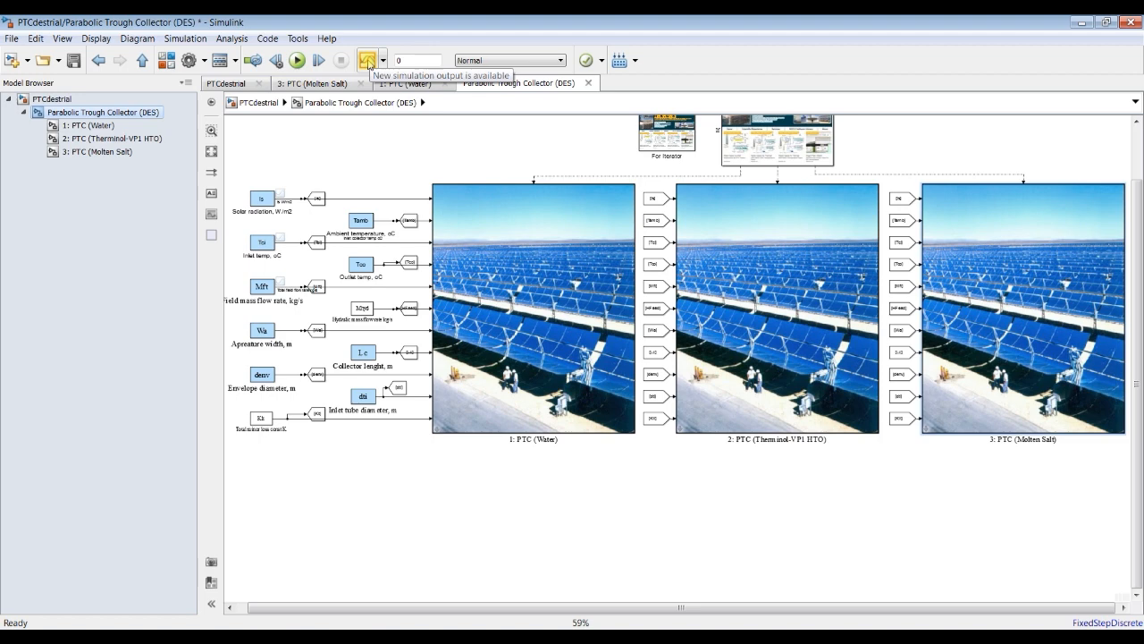
double_click(423, 60)
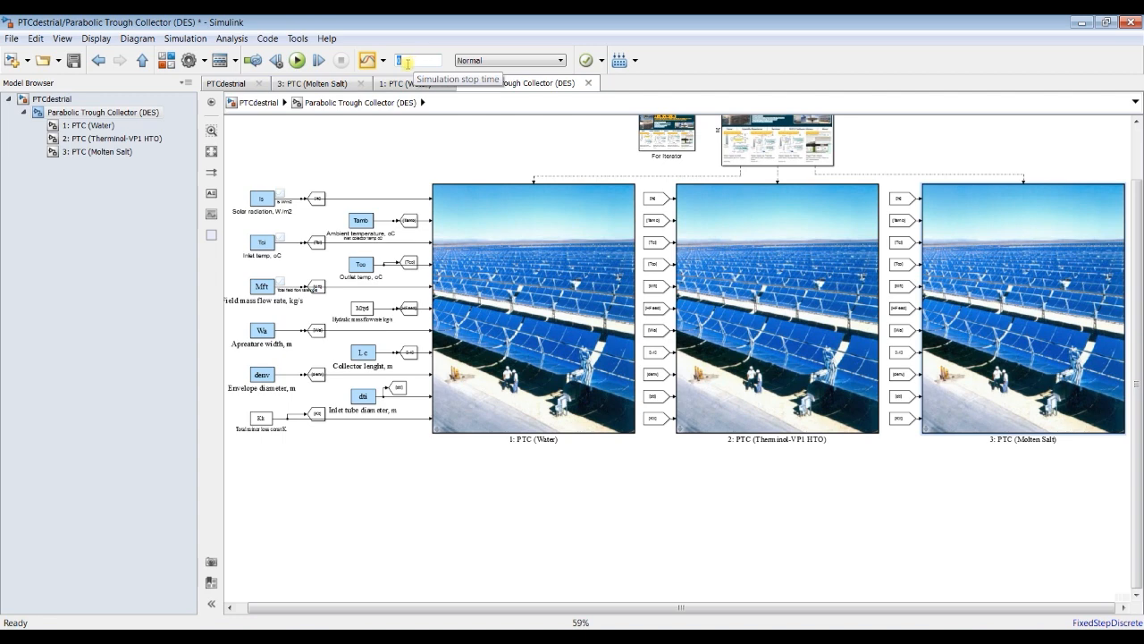
Step: Add a Signal Builder block from the Simulink Sources library to the 3: PTC (Molten Salt) subsystem, in the empty area beside the inlet ports
click(83, 154)
click(166, 61)
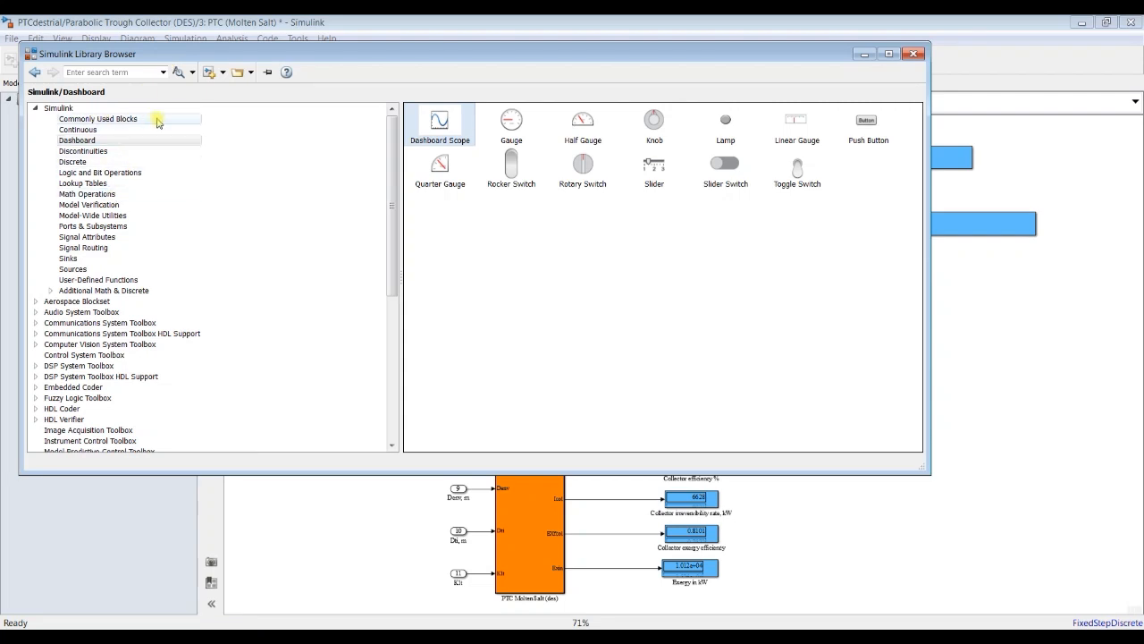
click(100, 119)
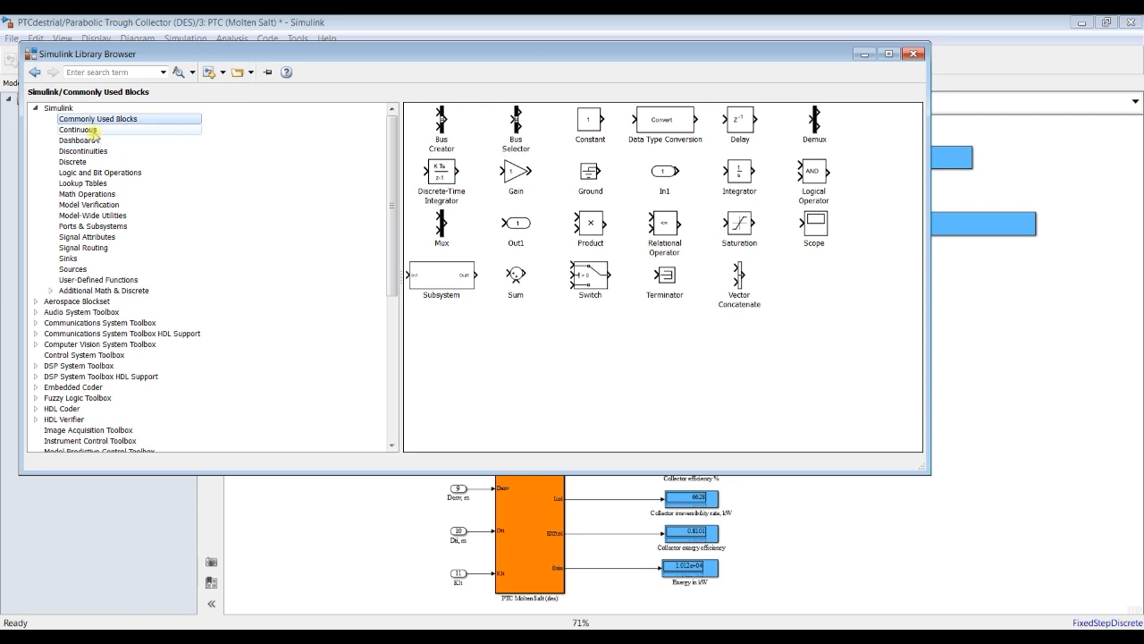
click(98, 173)
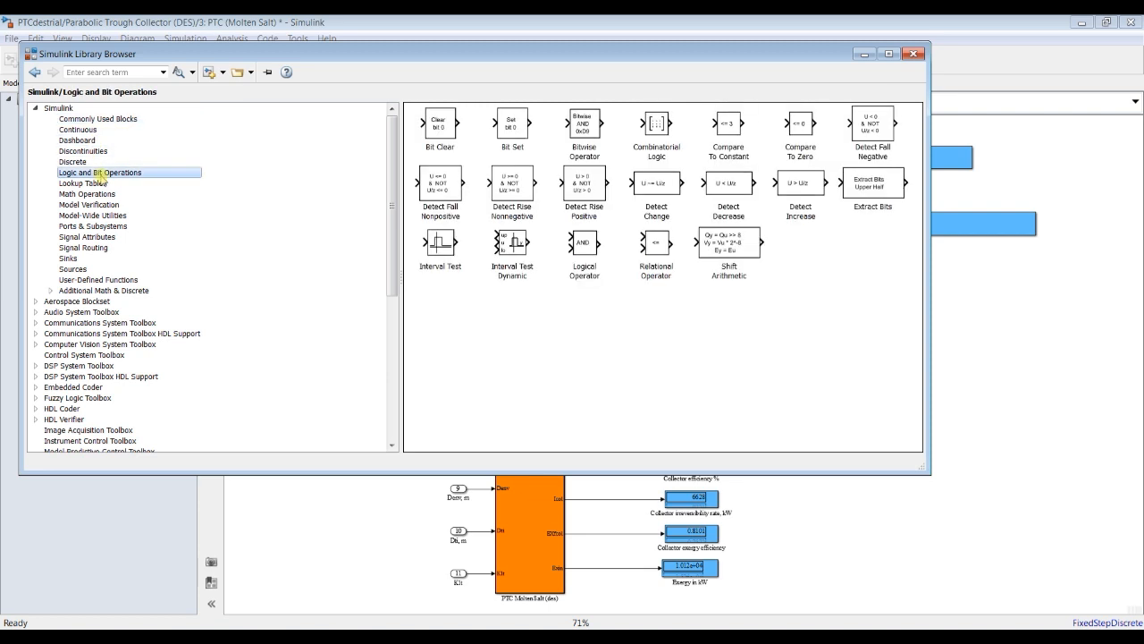
click(103, 184)
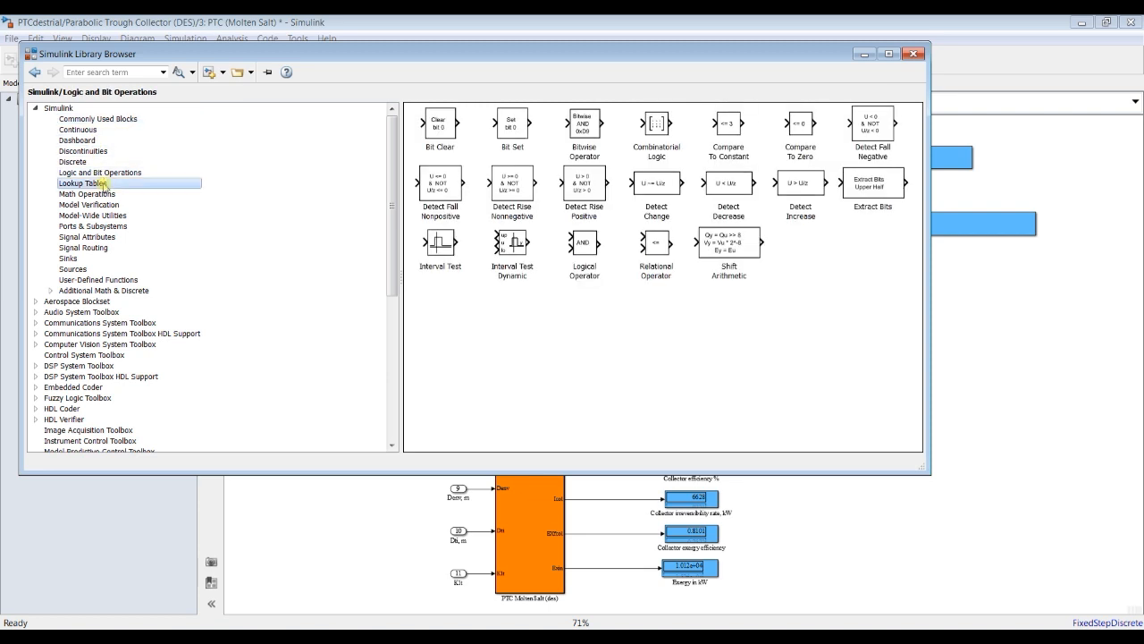
click(77, 268)
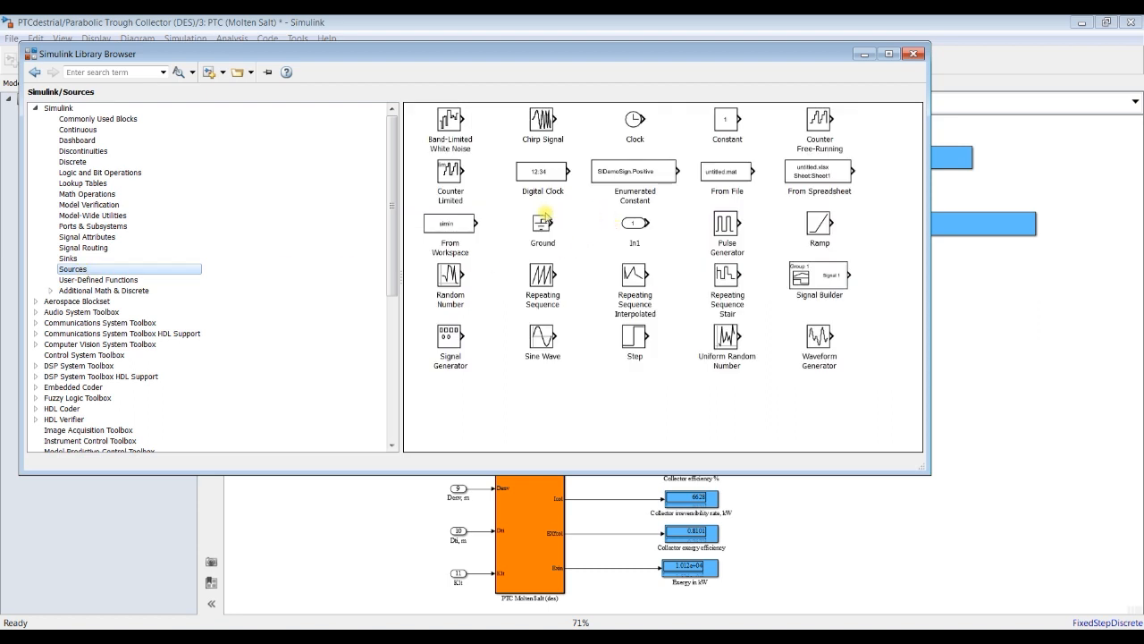
click(472, 278)
click(553, 269)
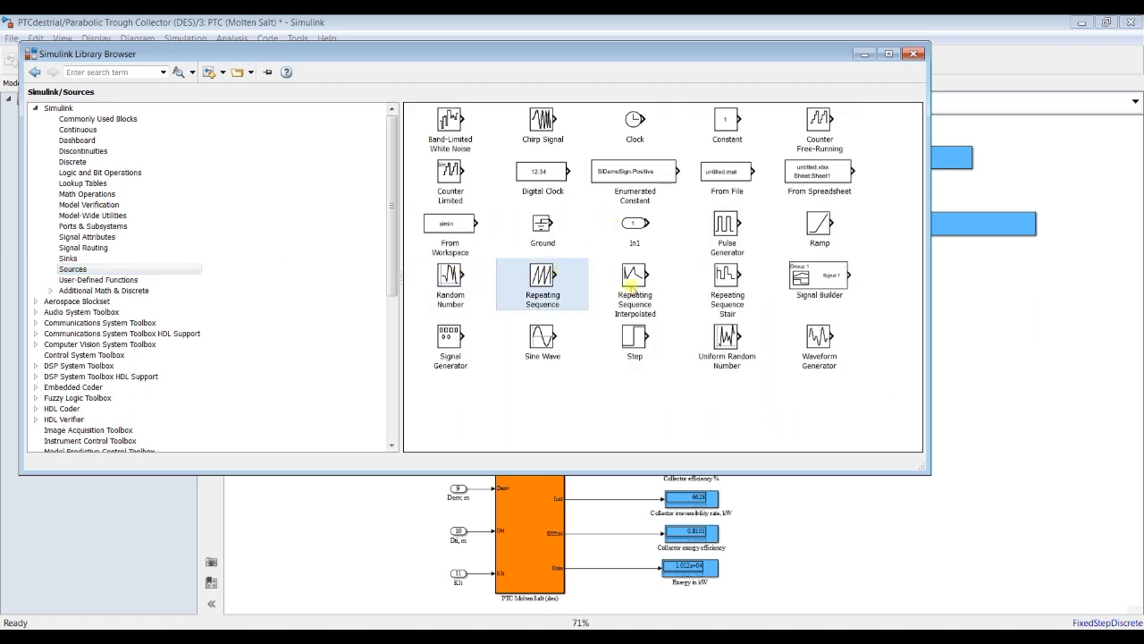
click(840, 279)
drag(1040, 362, 310, 251)
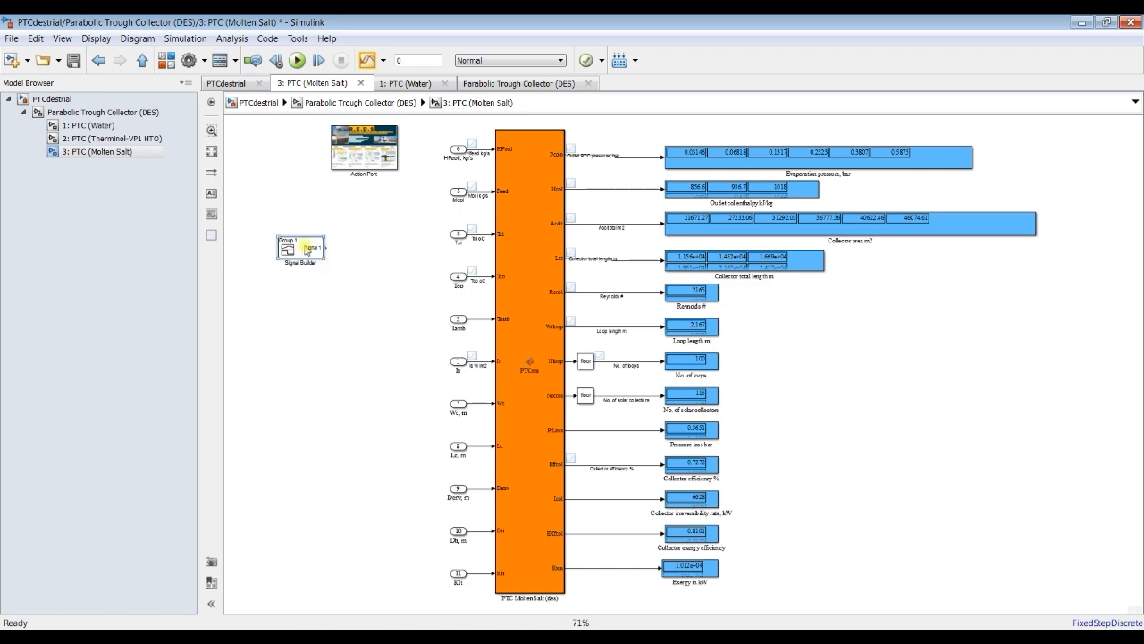
Step: Examine the default waveform of the Signal Builder block in its editor and close the editor without changes
scroll(311, 270, up, 3)
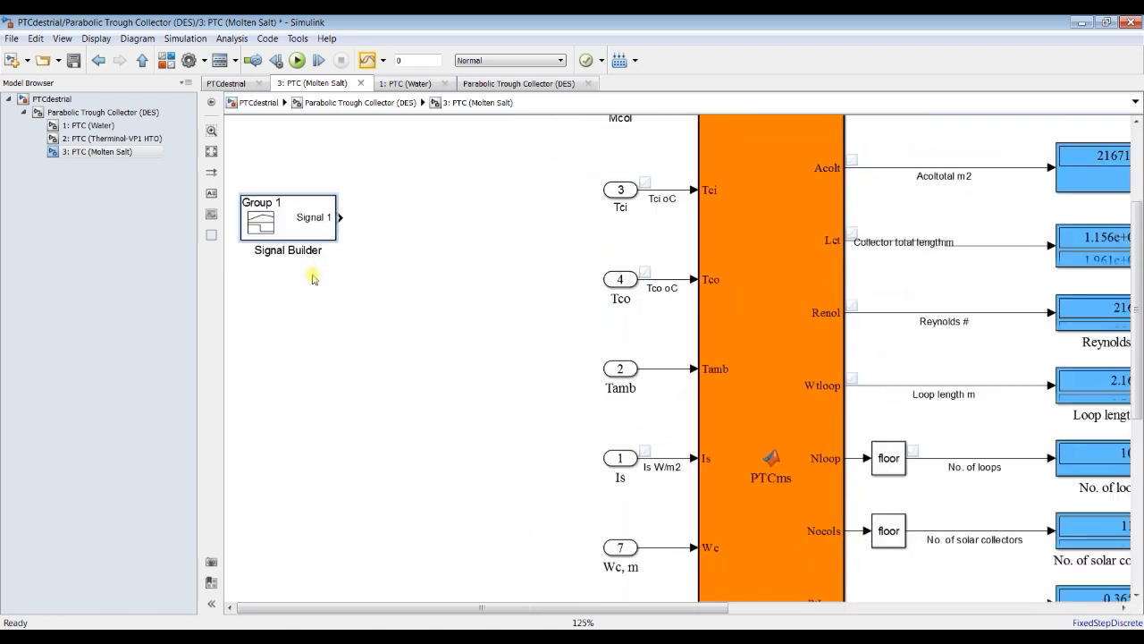
double_click(302, 234)
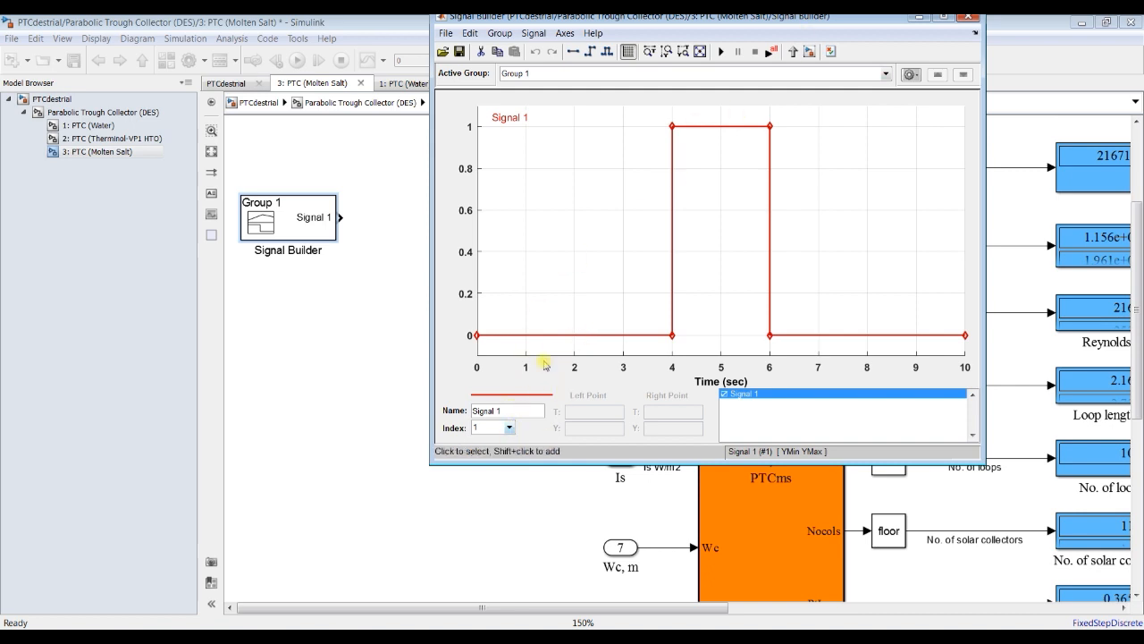
drag(903, 18, 789, 109)
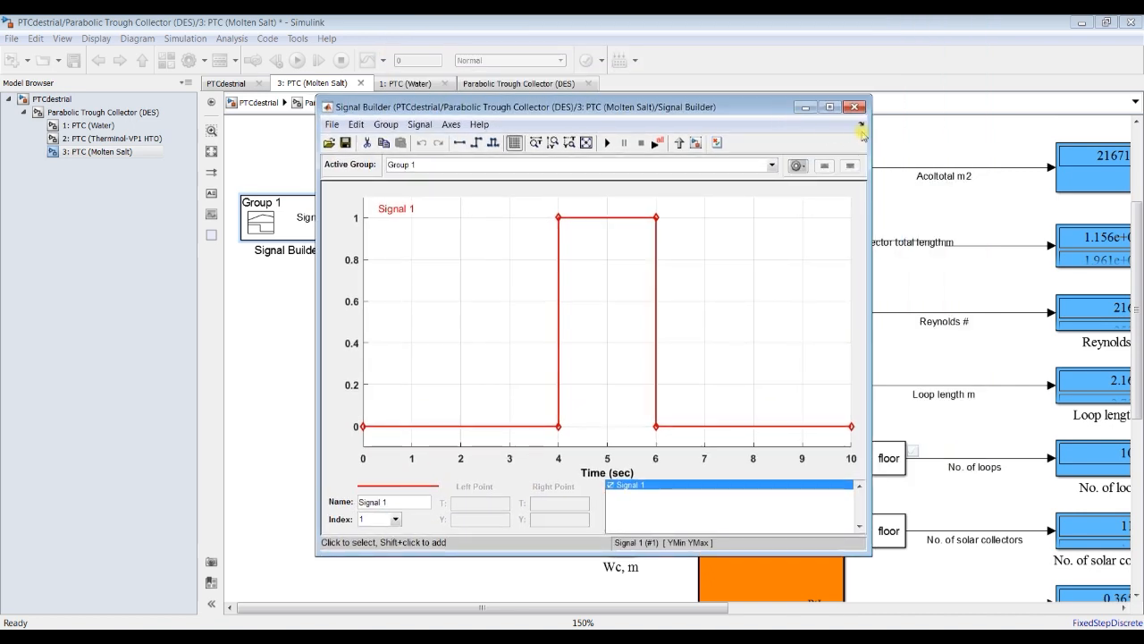
click(853, 108)
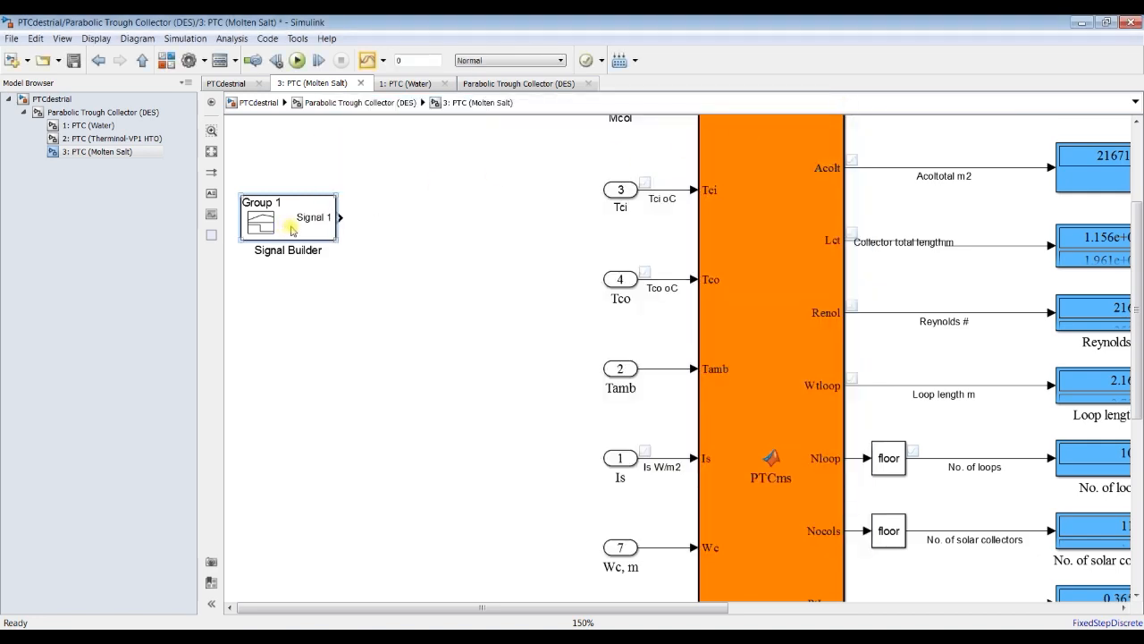
Step: Highlight the Tci inlet port and the Signal Builder block in the molten salt subsystem
scroll(349, 259, down, 3)
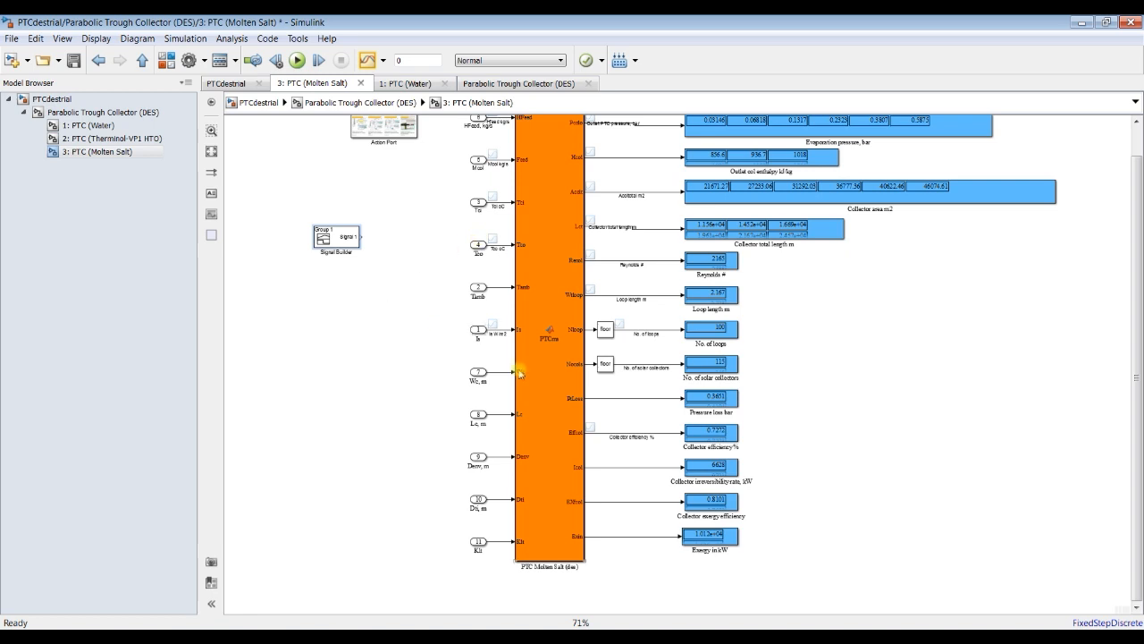
click(480, 201)
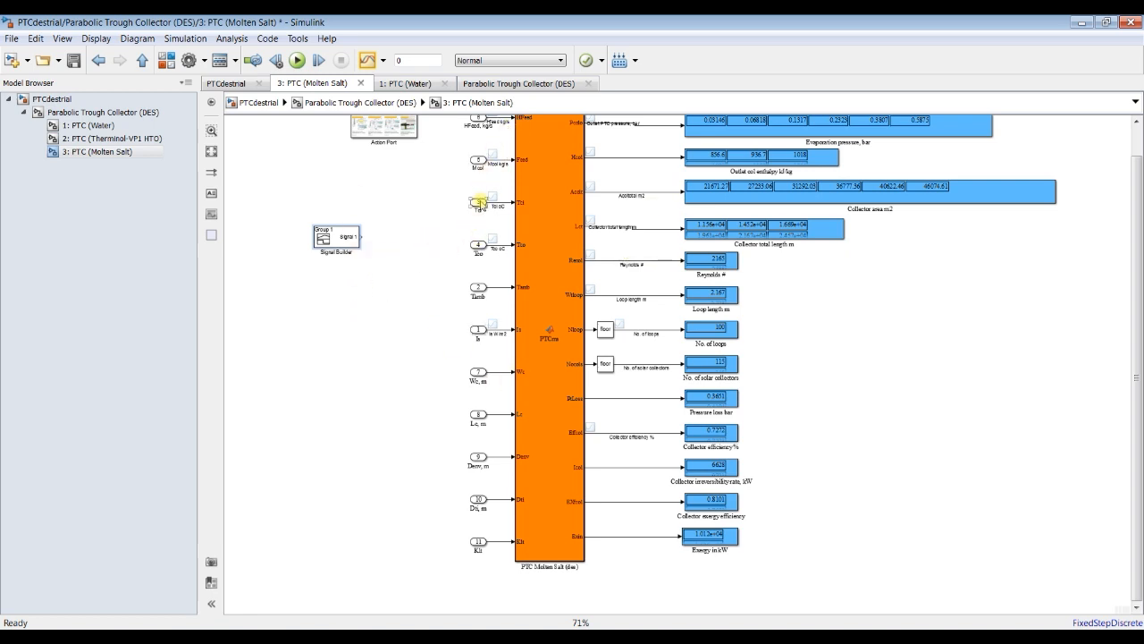
click(355, 239)
scroll(363, 226, up, 1)
scroll(363, 226, down, 1)
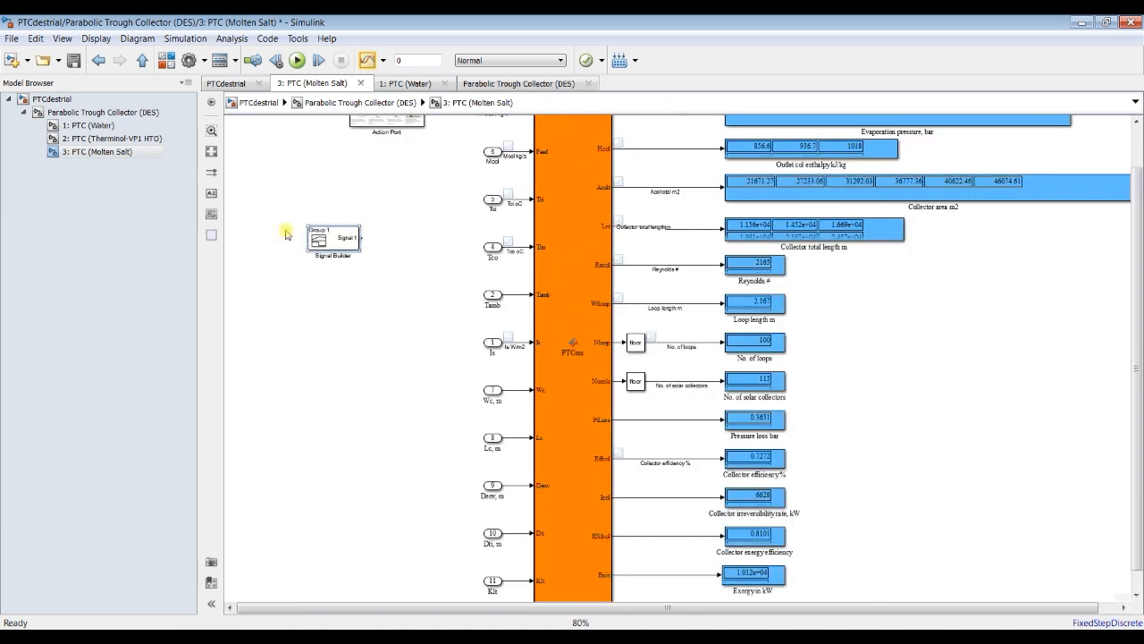
Step: Open the top-level Parabolic Trough Collector (DES) block parameters and highlight the ambient temperature, inlet fluid temperature and total mass flow rate
click(93, 113)
click(63, 100)
double_click(333, 191)
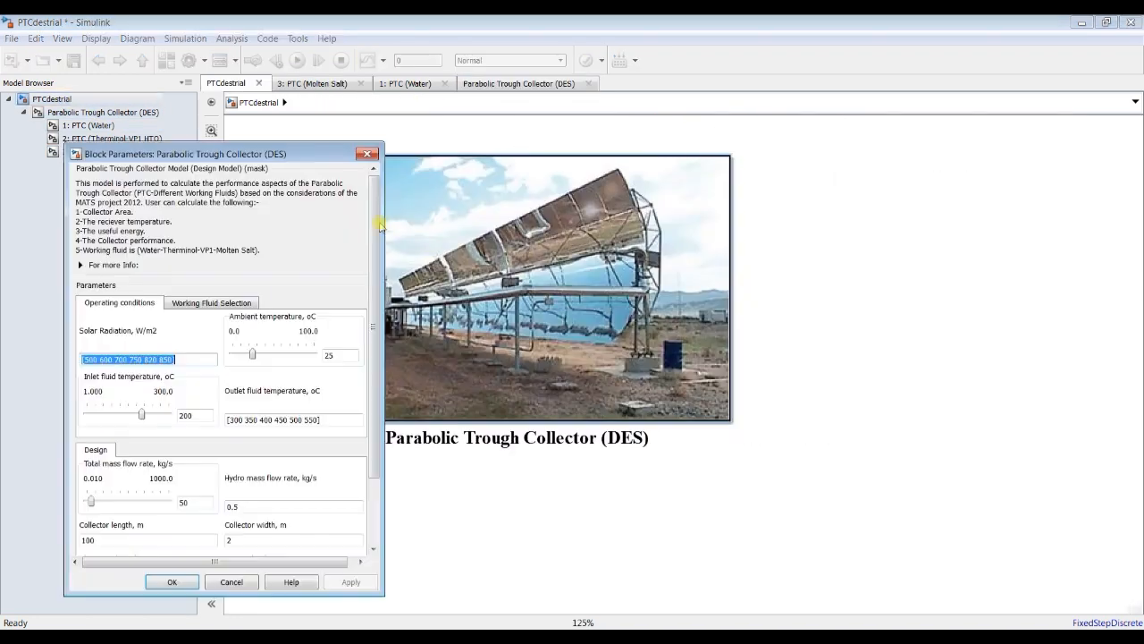
double_click(329, 355)
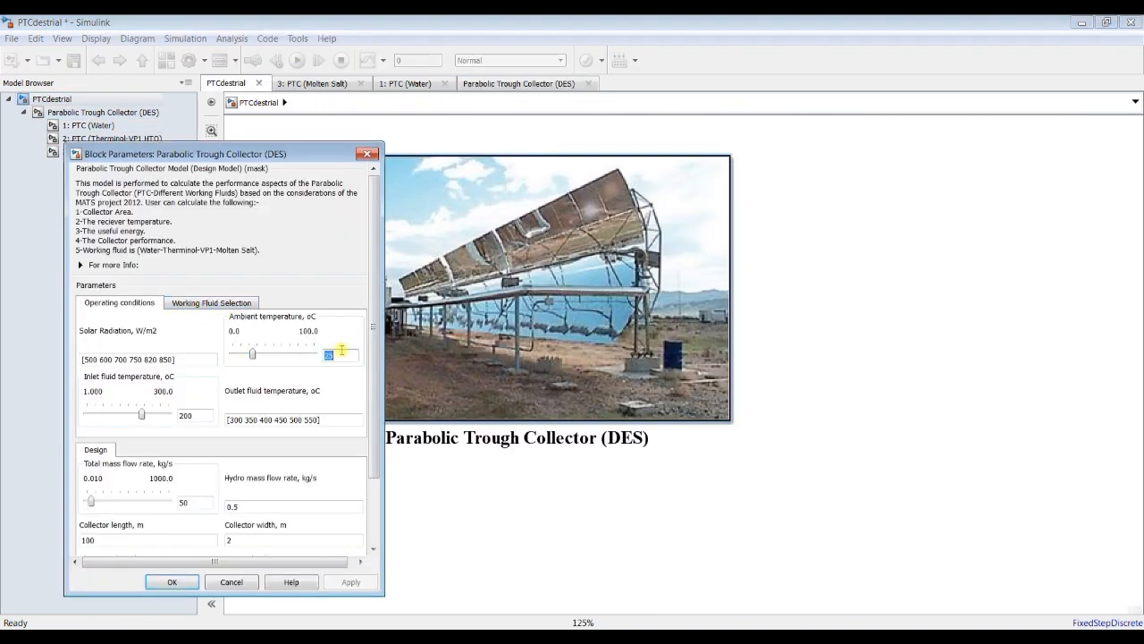
double_click(186, 414)
double_click(184, 503)
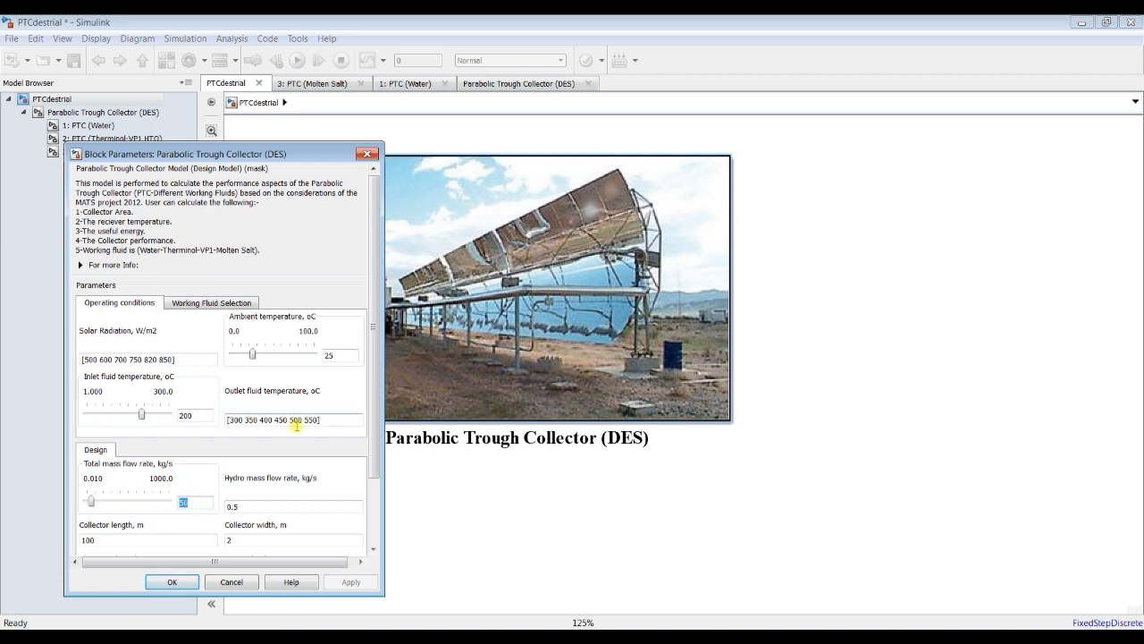
Step: Highlight the outlet fluid temperature and solar radiation vectors alternately, and close the block parameters without changes
triple_click(326, 419)
triple_click(183, 359)
triple_click(331, 419)
triple_click(193, 359)
click(322, 420)
click(187, 359)
click(187, 359)
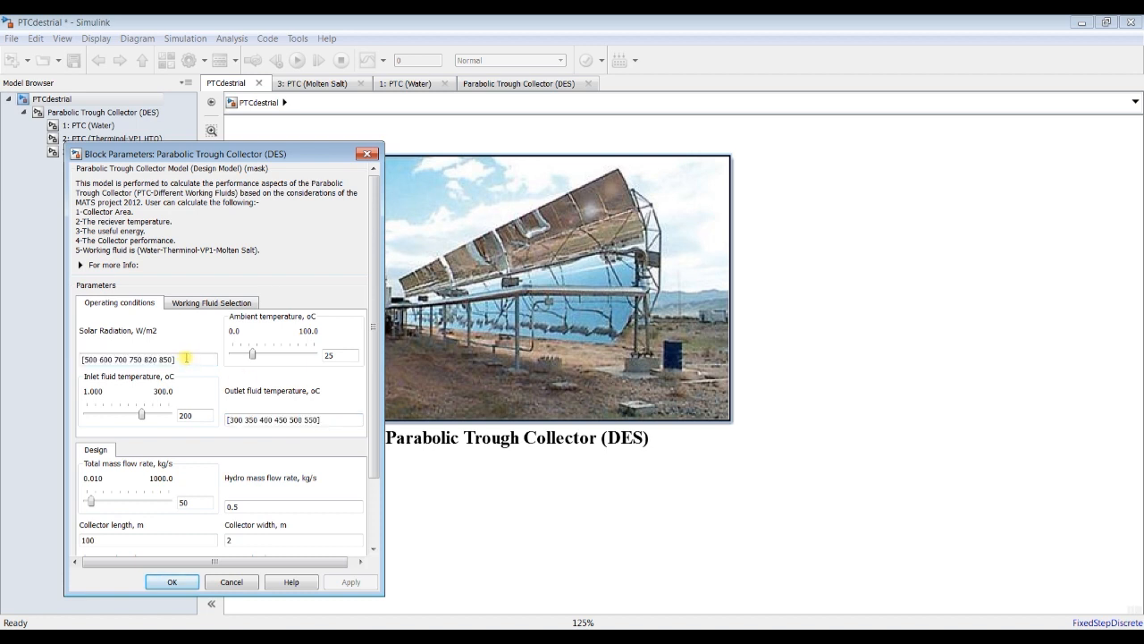
triple_click(328, 419)
click(367, 154)
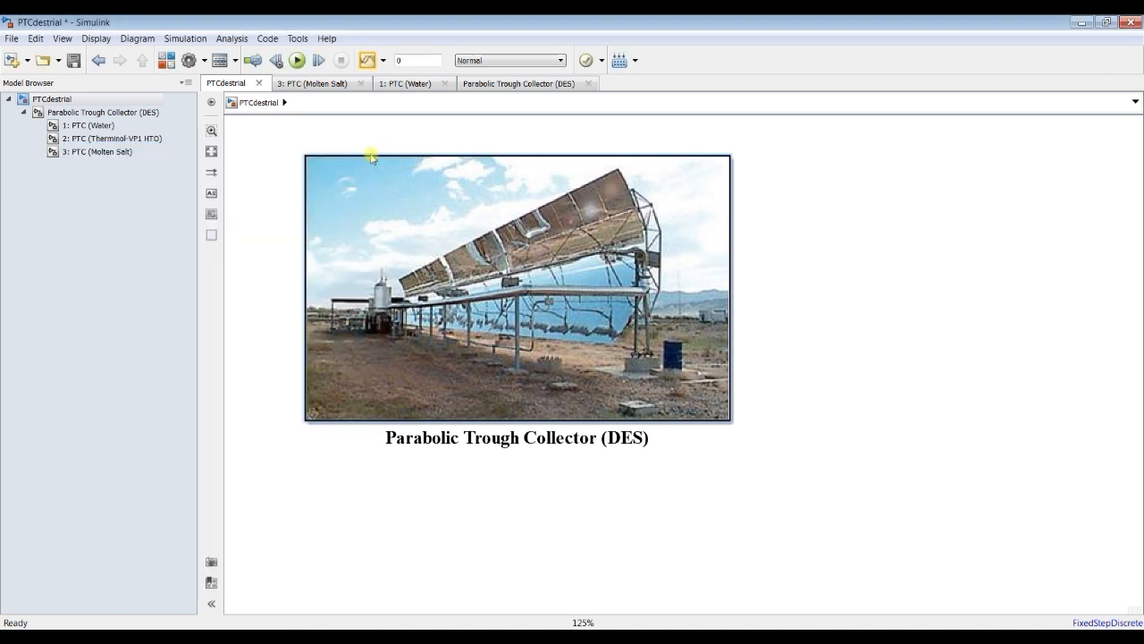